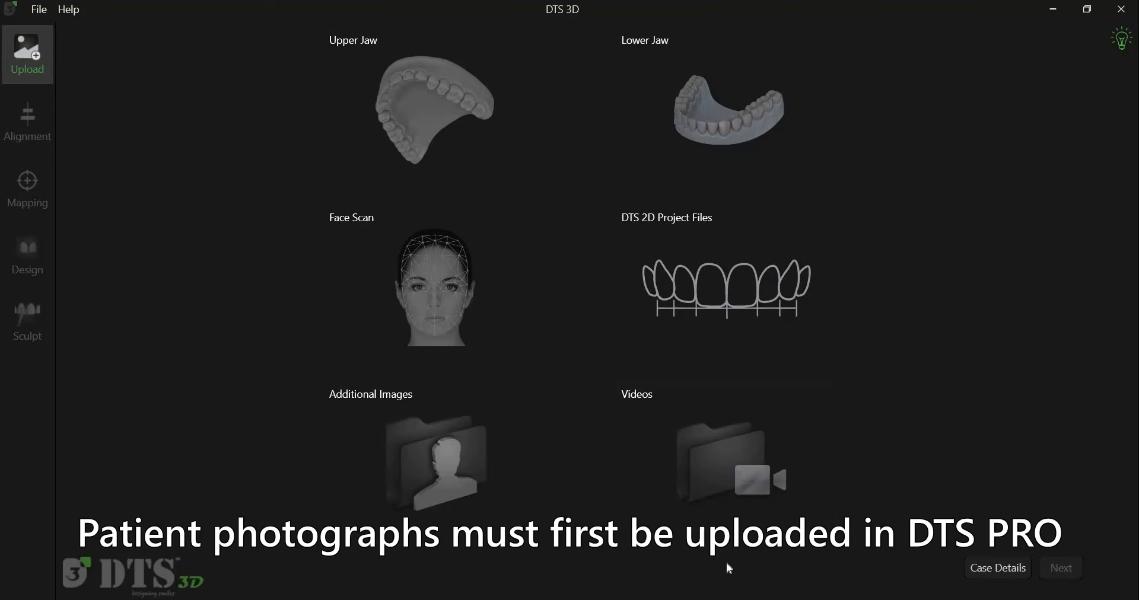
Step: Switch to DTS PRO AI to view its image upload screen, and return to DTS 3D
{"action": "mouse_move", "coordinate": [729, 568]}
{"action": "left_click", "coordinate": [570, 516]}
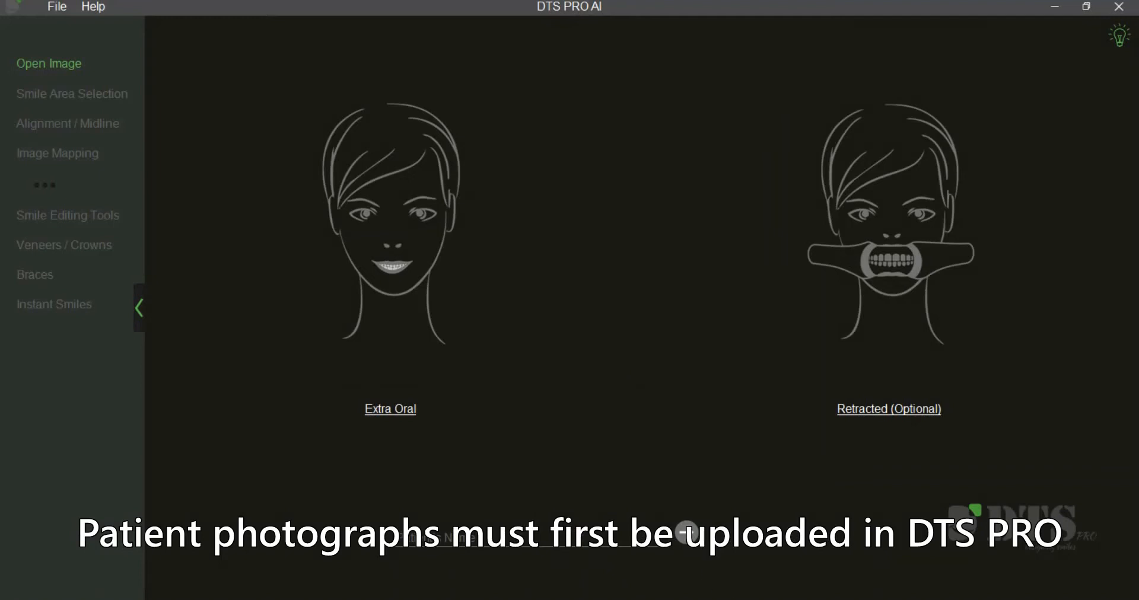
{"action": "mouse_move", "coordinate": [697, 593]}
{"action": "left_click", "coordinate": [697, 545]}
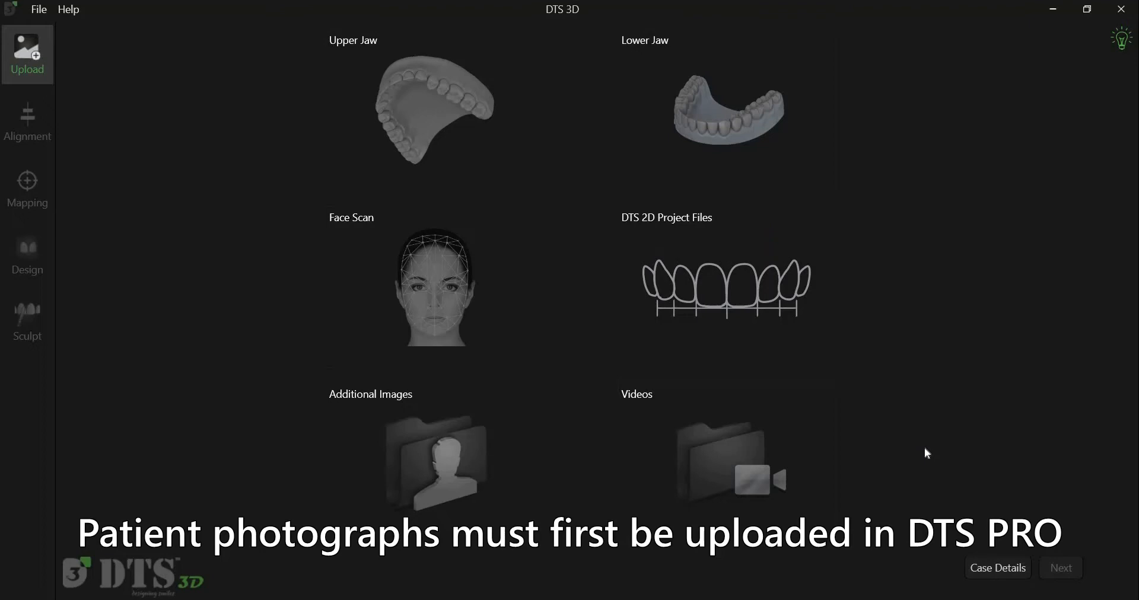
Step: Open the clinic profile with the practice, doctor, contact and logo details, and save it
{"action": "left_click", "coordinate": [40, 11]}
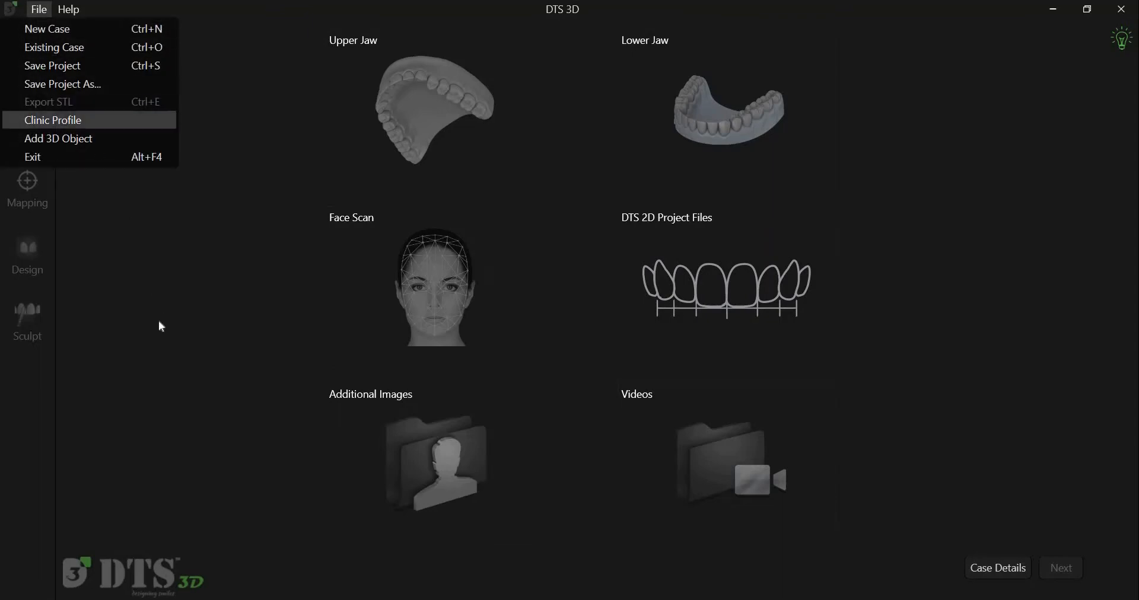
{"action": "key", "text": "Return"}
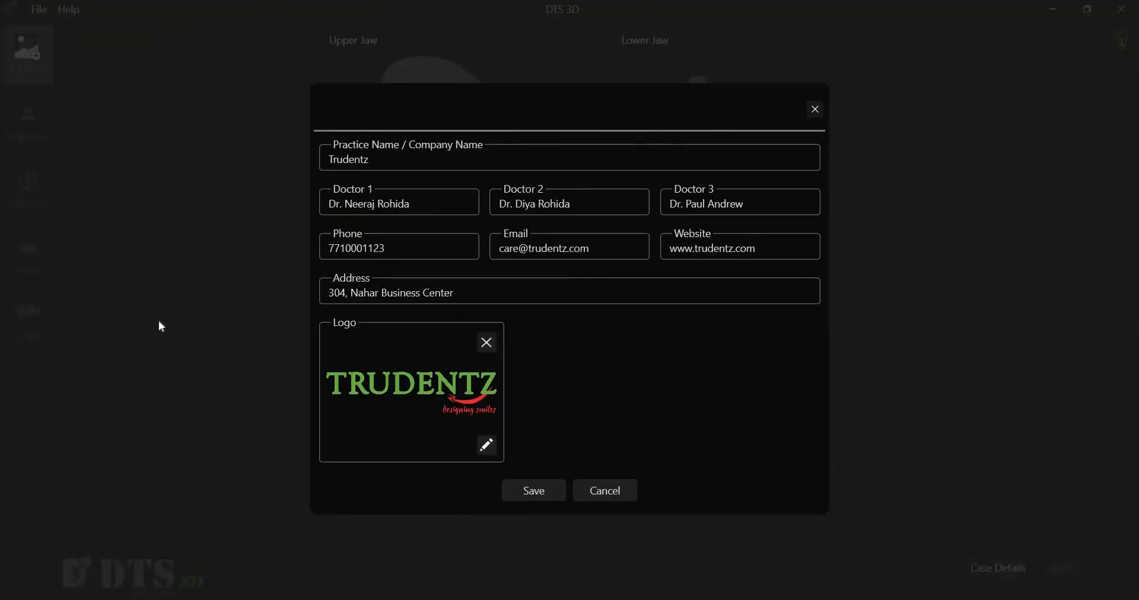
{"action": "left_click", "coordinate": [535, 499]}
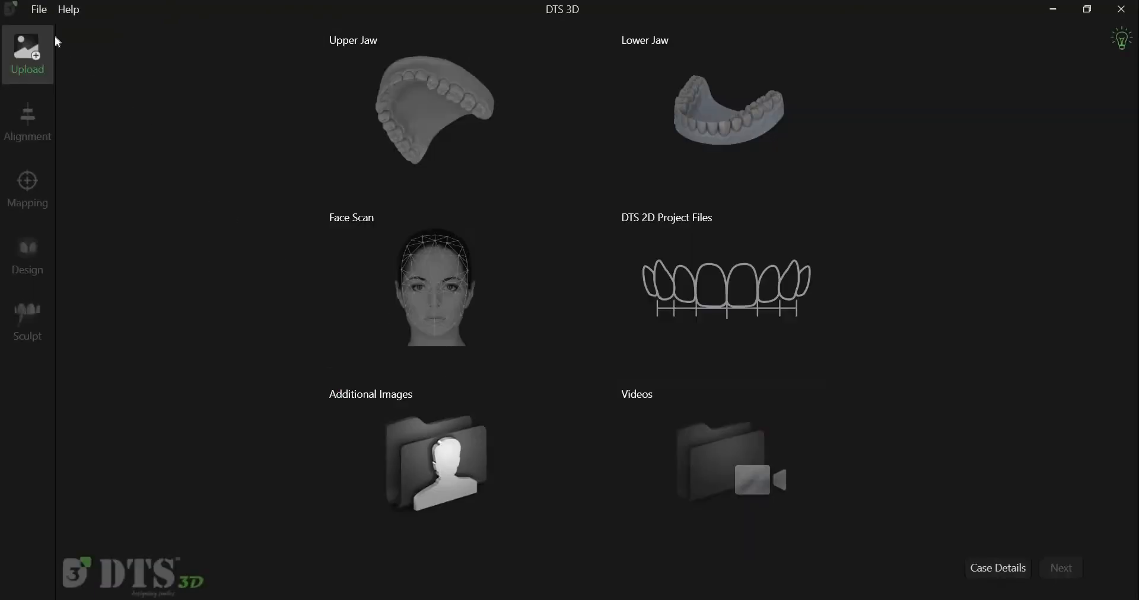
Step: Create a new case with the patient's name, age 34, gender Female, the designing doctor and the note "Upper 6 veneer mockup"
{"action": "left_click", "coordinate": [39, 10]}
{"action": "left_click", "coordinate": [47, 28]}
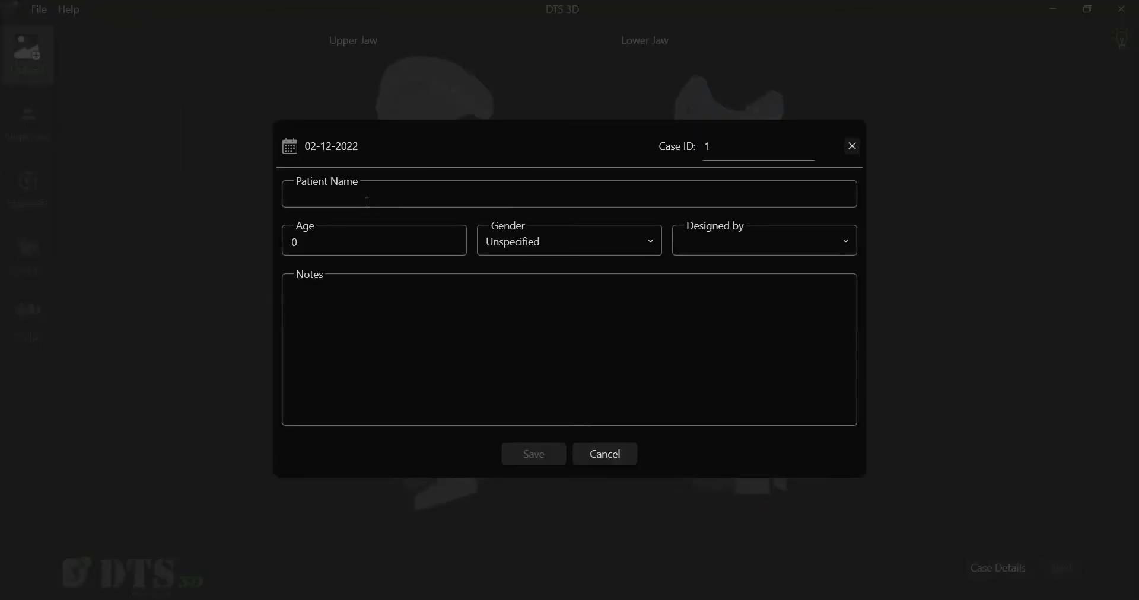
{"action": "type", "text": "Jennifer"}
{"action": "left_click", "coordinate": [338, 232]}
{"action": "type", "text": "34"}
{"action": "left_click", "coordinate": [564, 249]}
{"action": "left_click", "coordinate": [533, 256]}
{"action": "left_click", "coordinate": [721, 254]}
{"action": "left_click", "coordinate": [736, 293]}
{"action": "type", "text": "Upper 6 veneer mockup"}
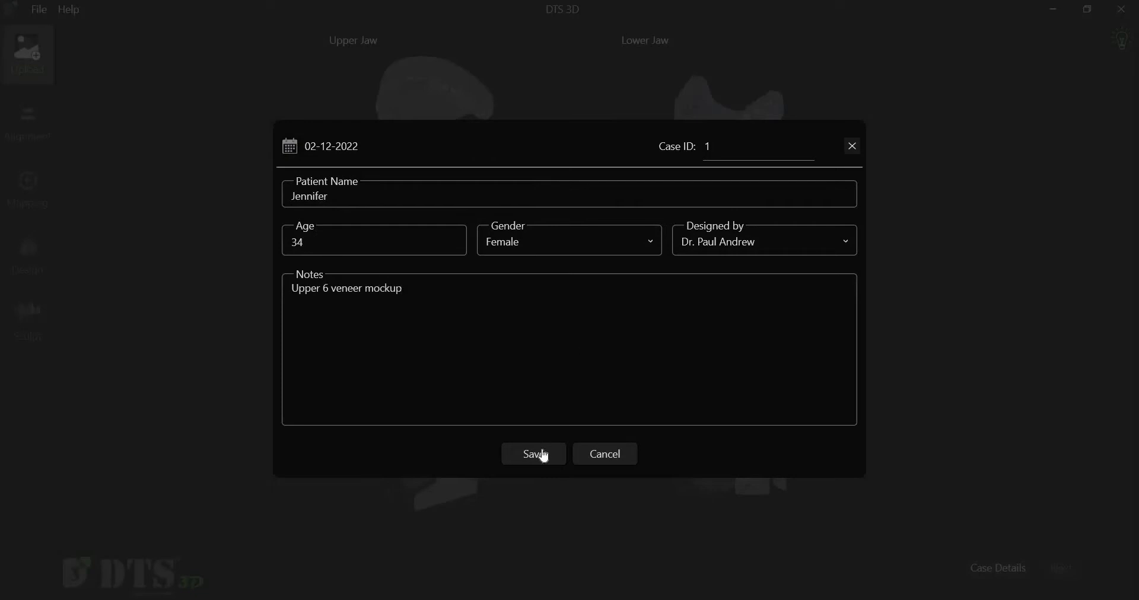
{"action": "left_click", "coordinate": [544, 455]}
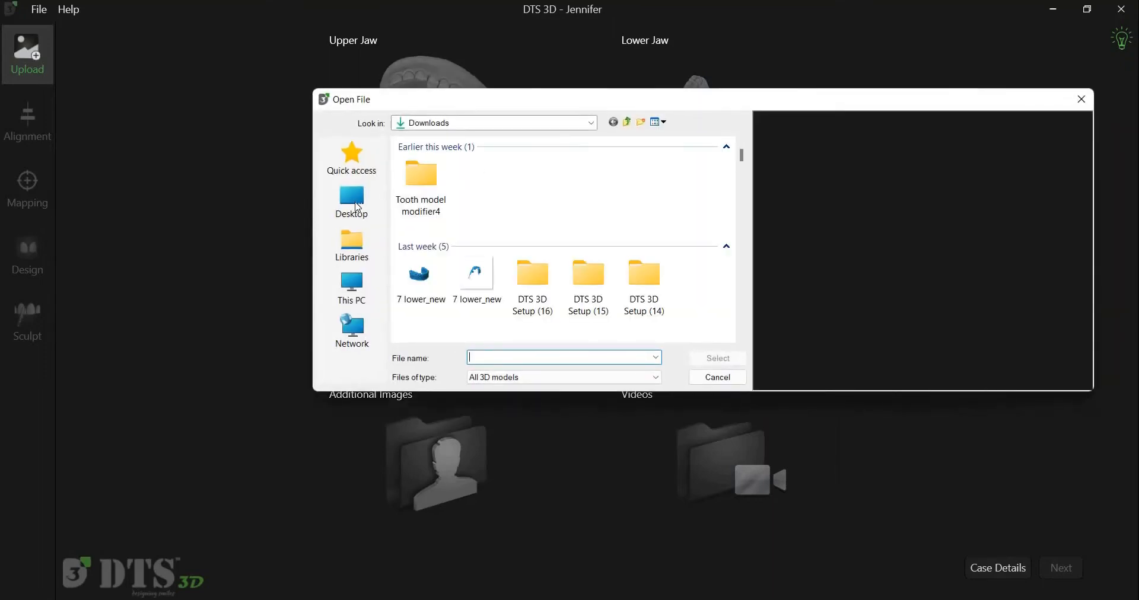
Step: Load the scan 28063869_shell_occlusion_u_copy1_copy1 from the ZD0T38 folder as the upper jaw, checking the supported file types and preview
{"action": "scroll", "coordinate": [738, 266], "scroll_direction": "down", "scroll_amount": 6}
{"action": "double_click", "coordinate": [532, 314]}
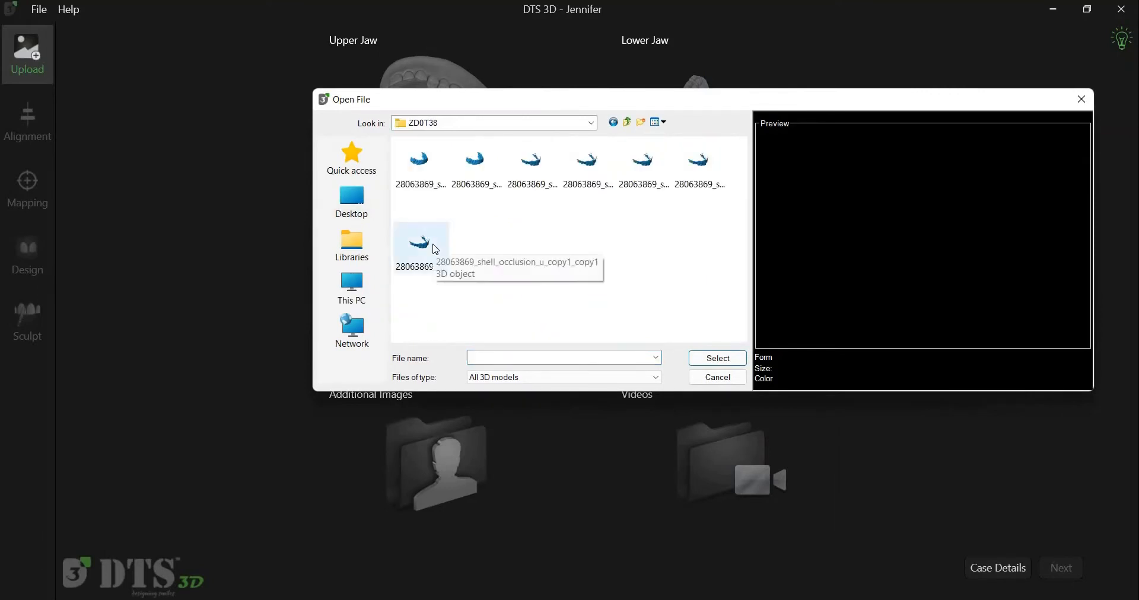
{"action": "left_click", "coordinate": [436, 249]}
{"action": "left_click", "coordinate": [435, 250]}
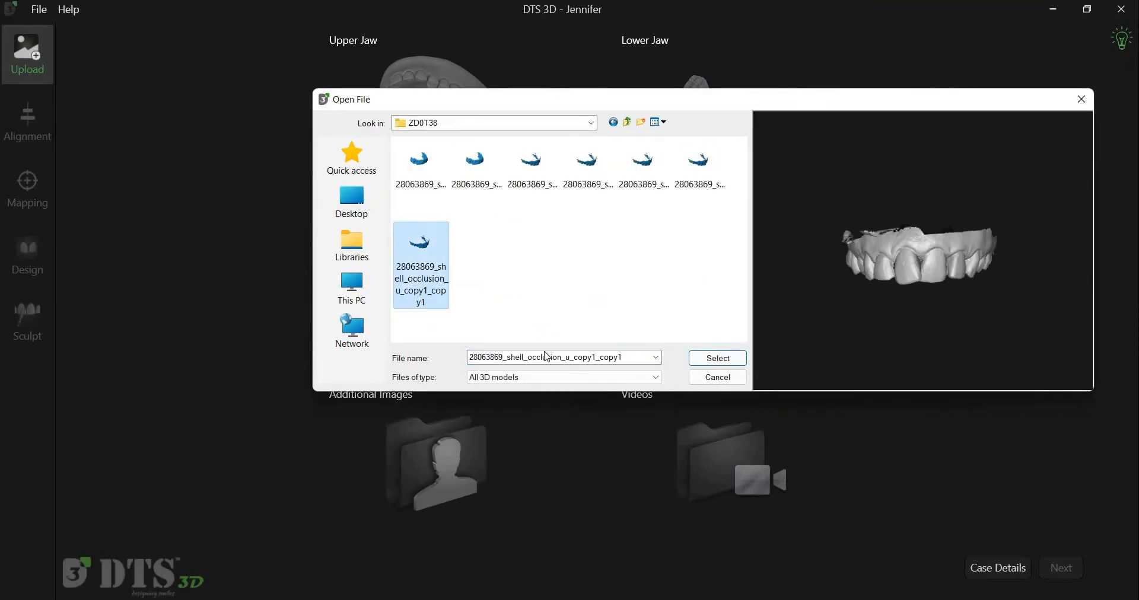
{"action": "left_click", "coordinate": [573, 378]}
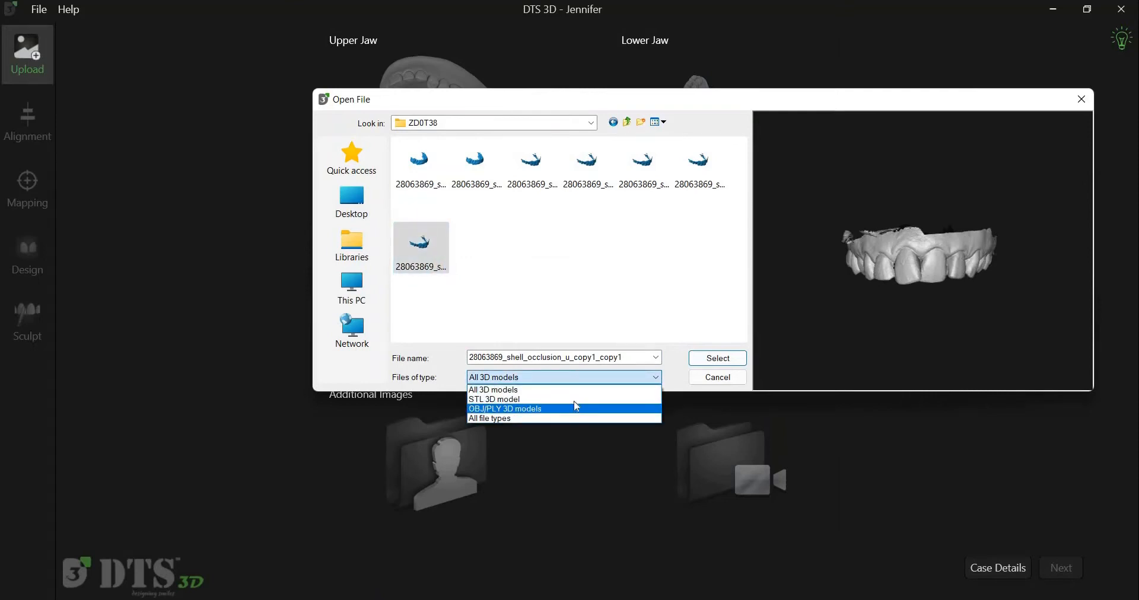
{"action": "left_click", "coordinate": [595, 298]}
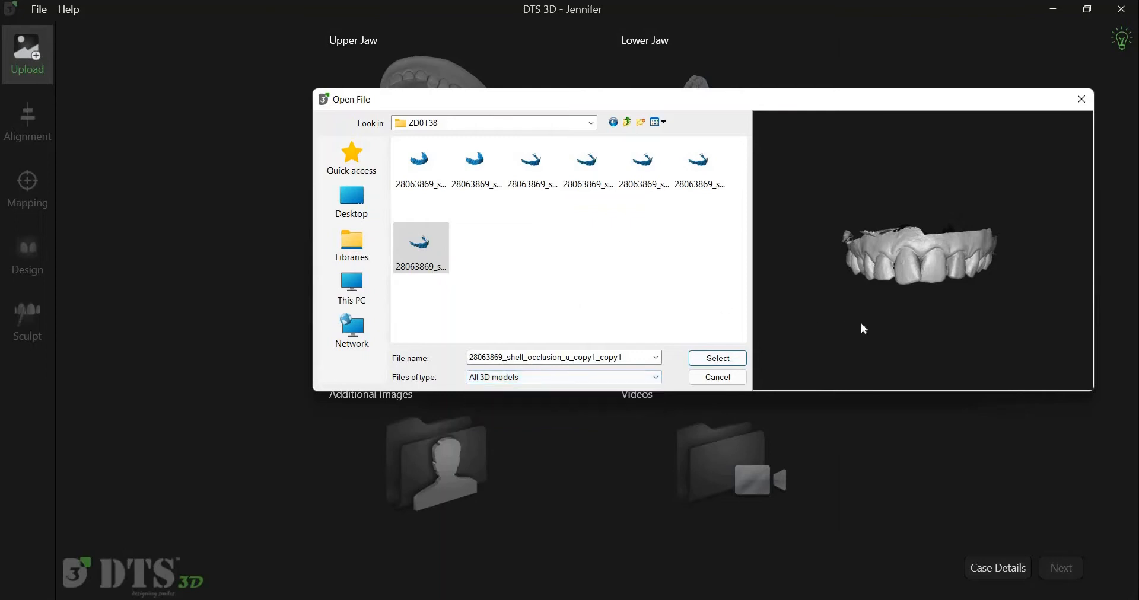
{"action": "left_click_drag", "start_coordinate": [871, 271], "coordinate": [743, 341]}
{"action": "left_click", "coordinate": [720, 358]}
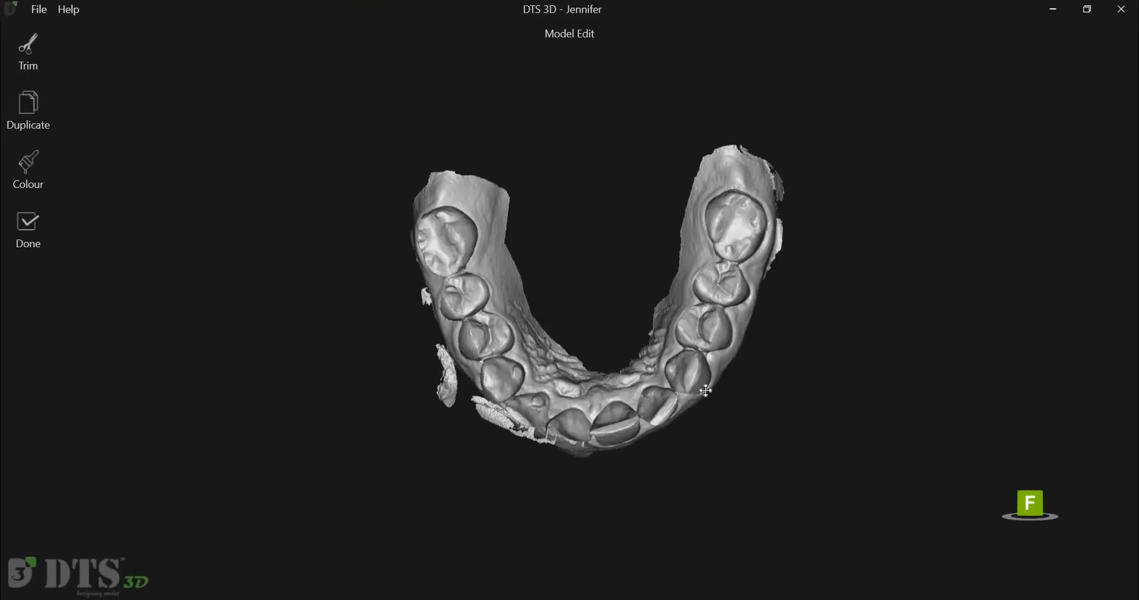
Step: Colour the upper jaw model salmon pink and apply the colour
{"action": "left_click_drag", "start_coordinate": [671, 283], "coordinate": [557, 148]}
{"action": "left_click", "coordinate": [49, 173]}
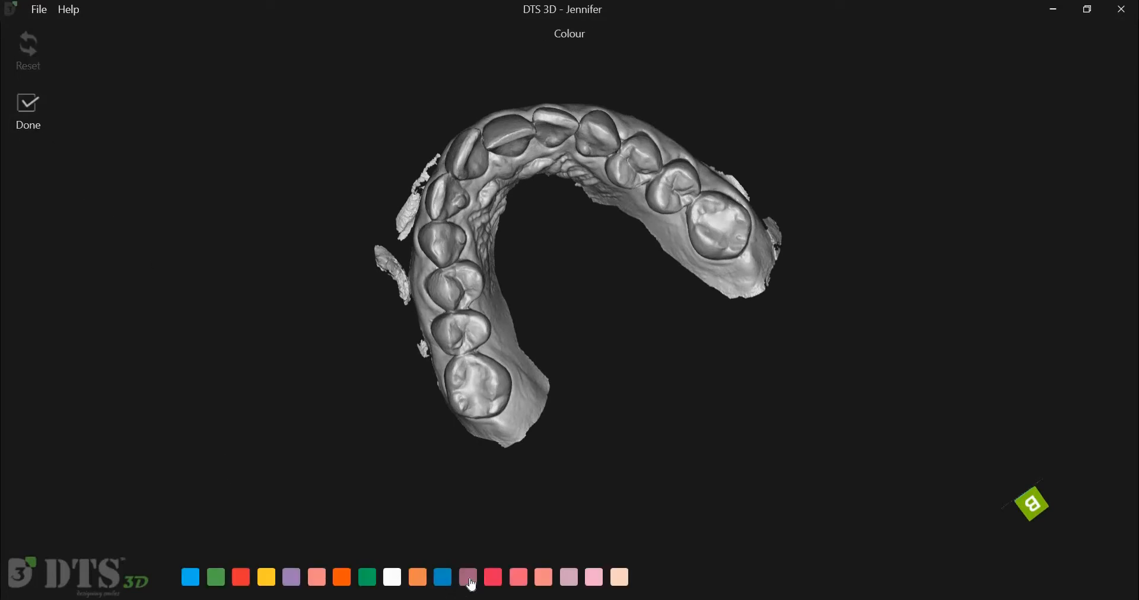
{"action": "left_click", "coordinate": [516, 582]}
{"action": "right_click_drag", "start_coordinate": [739, 338], "coordinate": [806, 449]}
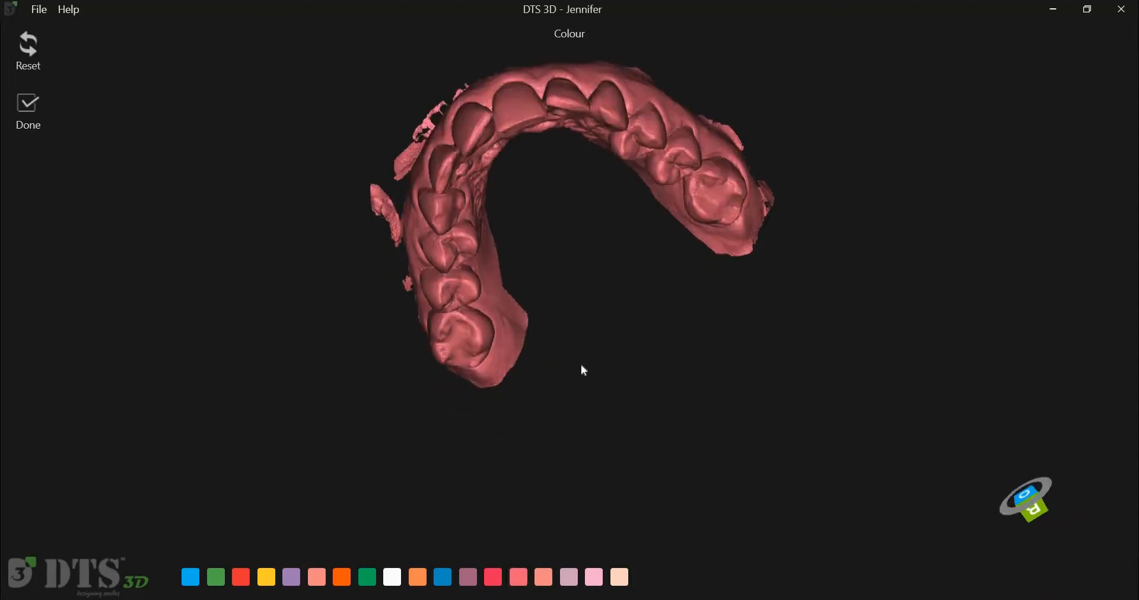
{"action": "left_click", "coordinate": [31, 121]}
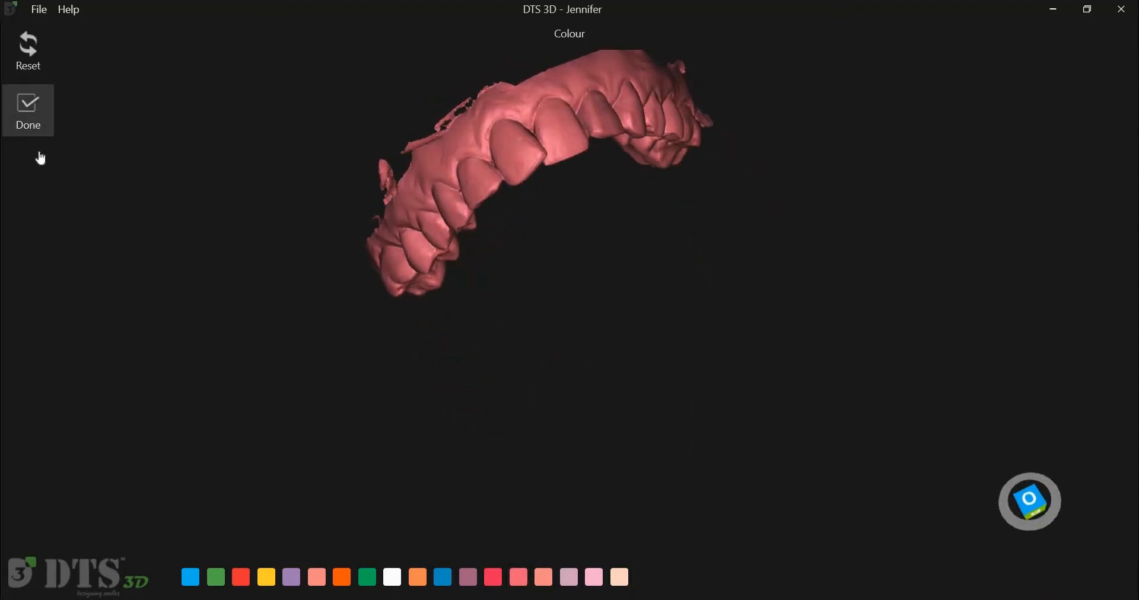
Step: Inspect the coloured upper jaw model from several angles and distances, and finish its model editing
{"action": "right_click_drag", "start_coordinate": [602, 516], "coordinate": [577, 436]}
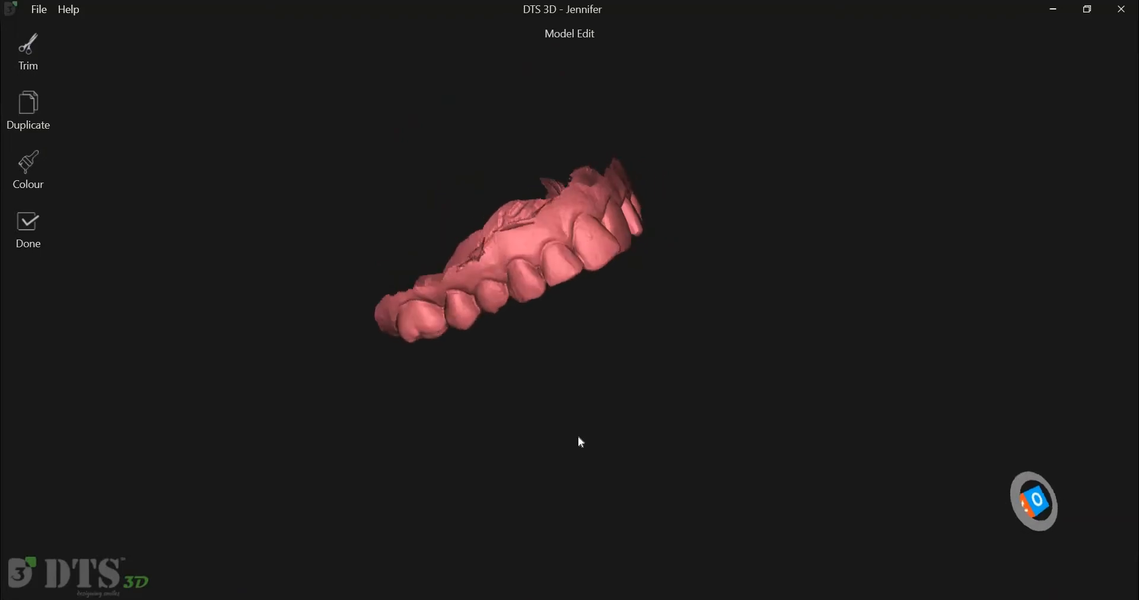
{"action": "right_click_drag", "start_coordinate": [557, 364], "coordinate": [533, 424]}
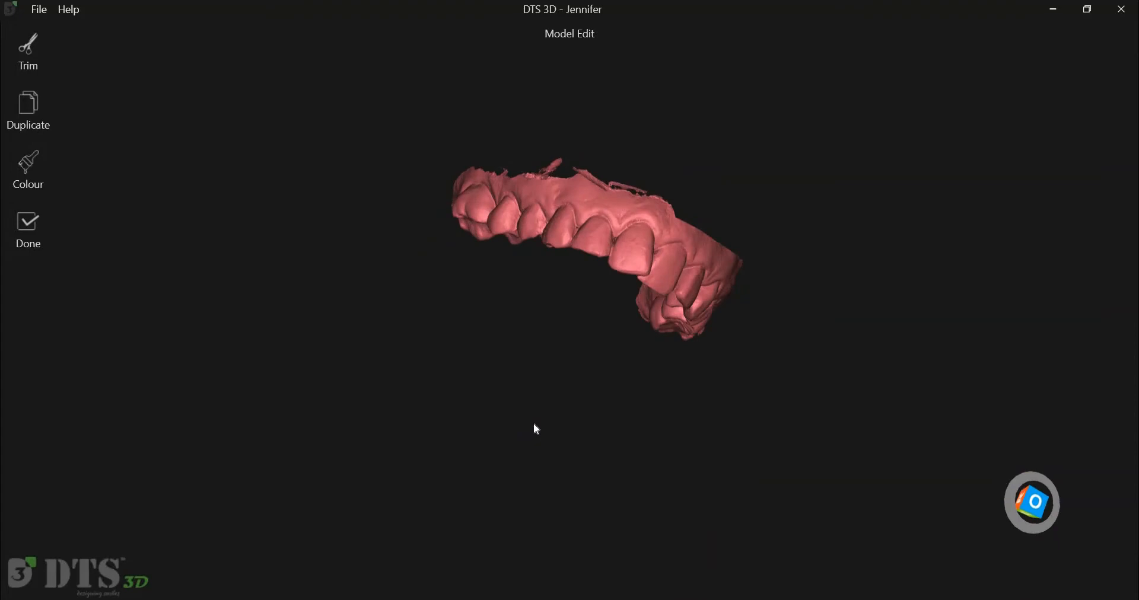
{"action": "scroll", "coordinate": [546, 471], "scroll_direction": "up", "scroll_amount": 5}
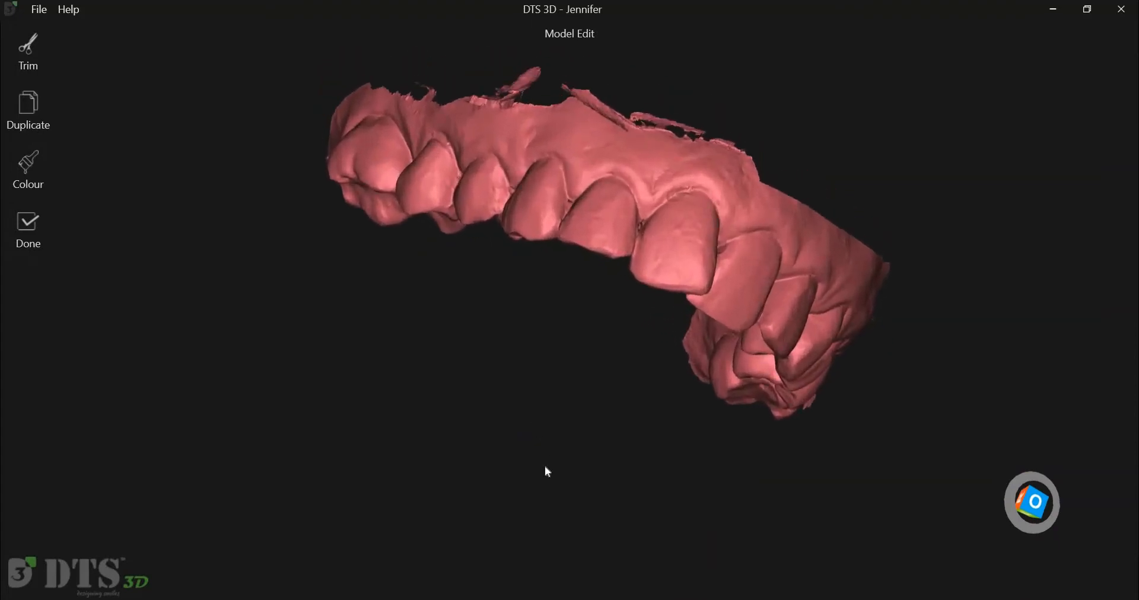
{"action": "scroll", "coordinate": [546, 468], "scroll_direction": "down", "scroll_amount": 4}
{"action": "scroll", "coordinate": [545, 466], "scroll_direction": "up", "scroll_amount": 5}
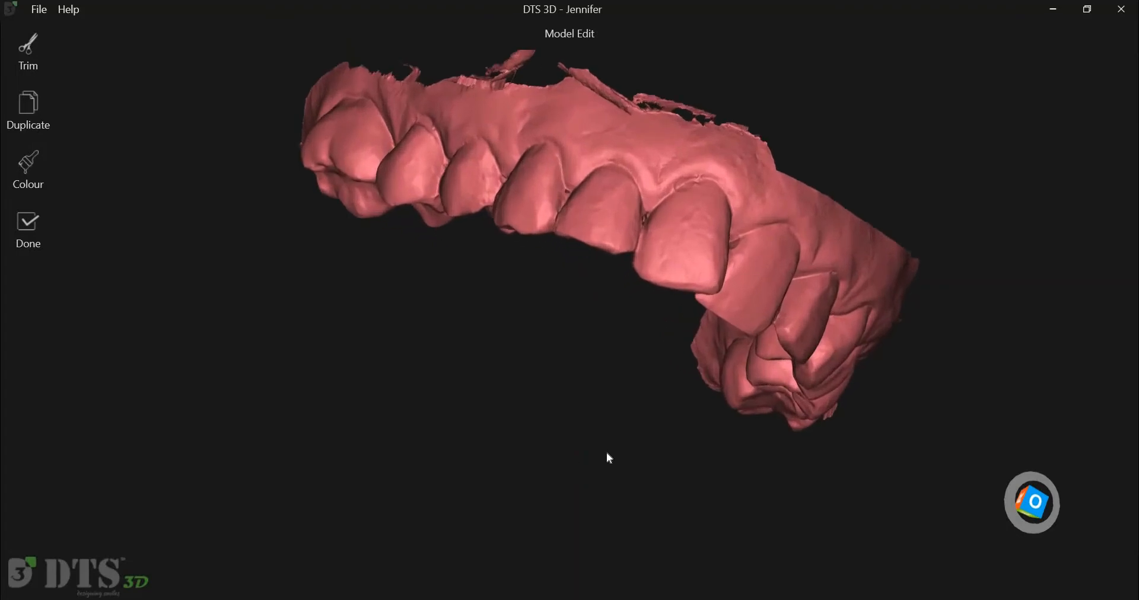
{"action": "scroll", "coordinate": [597, 437], "scroll_direction": "down", "scroll_amount": 5}
{"action": "middle_click_drag", "start_coordinate": [615, 402], "coordinate": [559, 461]}
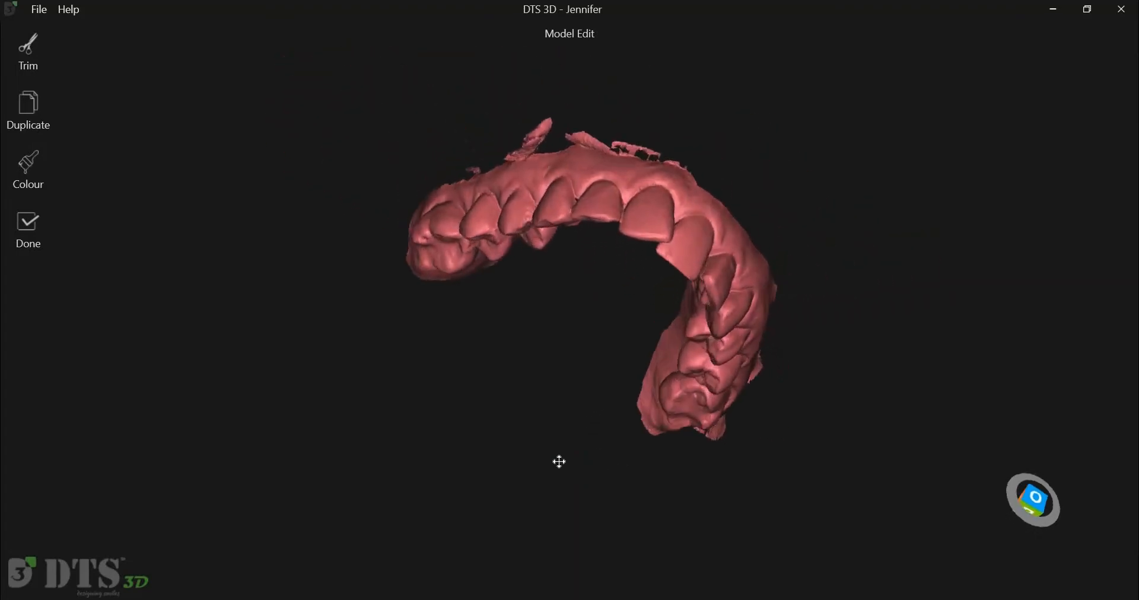
{"action": "scroll", "coordinate": [561, 467], "scroll_direction": "up", "scroll_amount": 2}
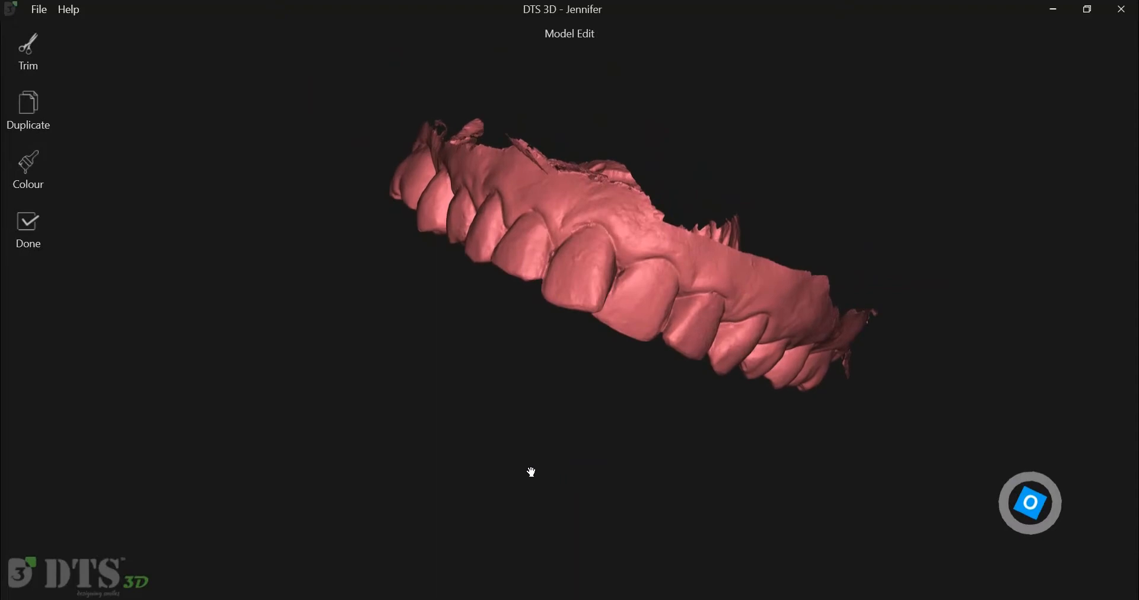
{"action": "middle_click_drag", "start_coordinate": [465, 476], "coordinate": [598, 486]}
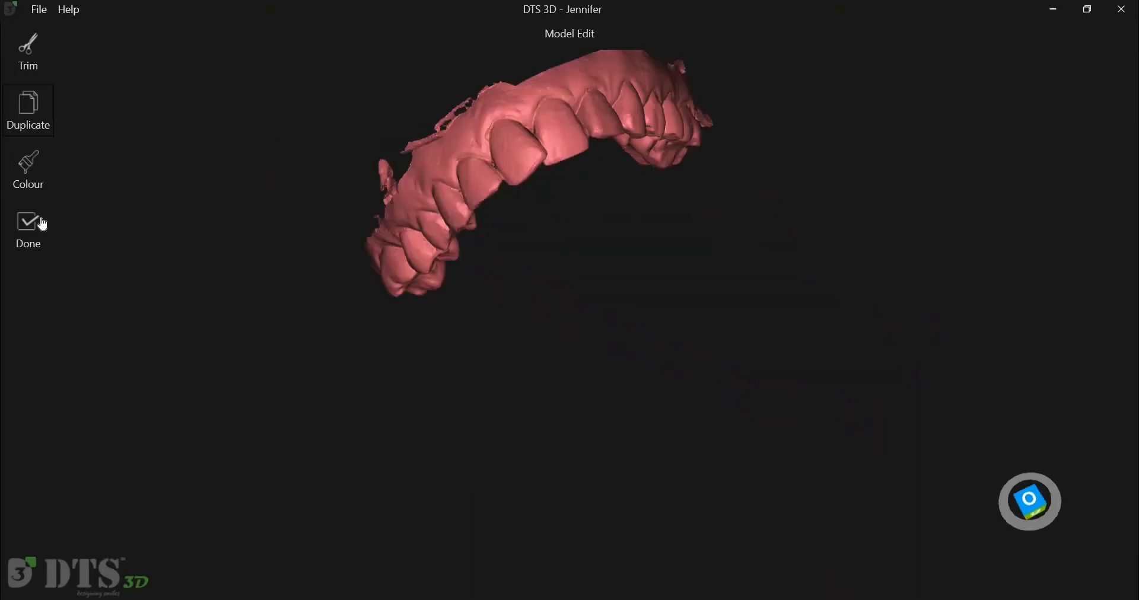
{"action": "left_click", "coordinate": [43, 224]}
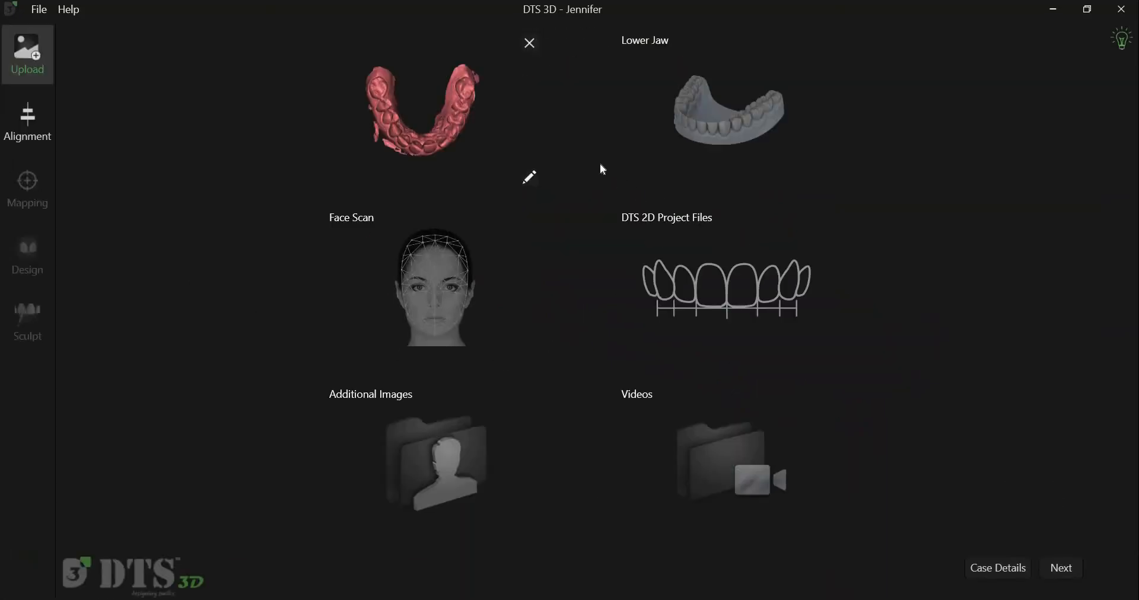
Step: Load the scan 28063869_shell_occlusion_l_copy as the lower jaw and colour the model green
{"action": "left_click", "coordinate": [664, 148]}
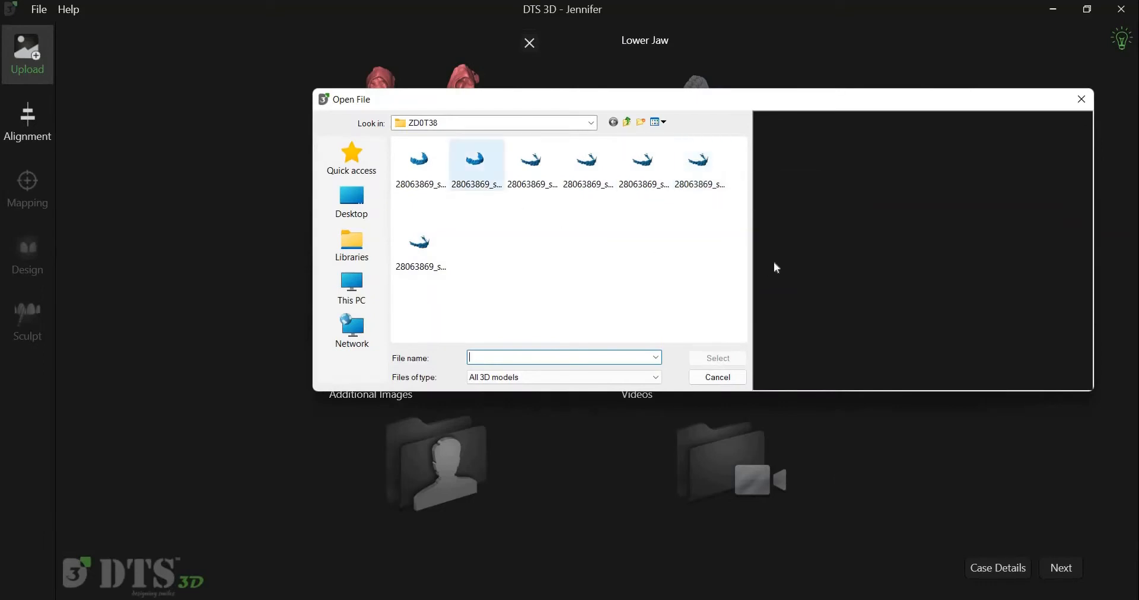
{"action": "left_click_drag", "start_coordinate": [829, 256], "coordinate": [859, 281]}
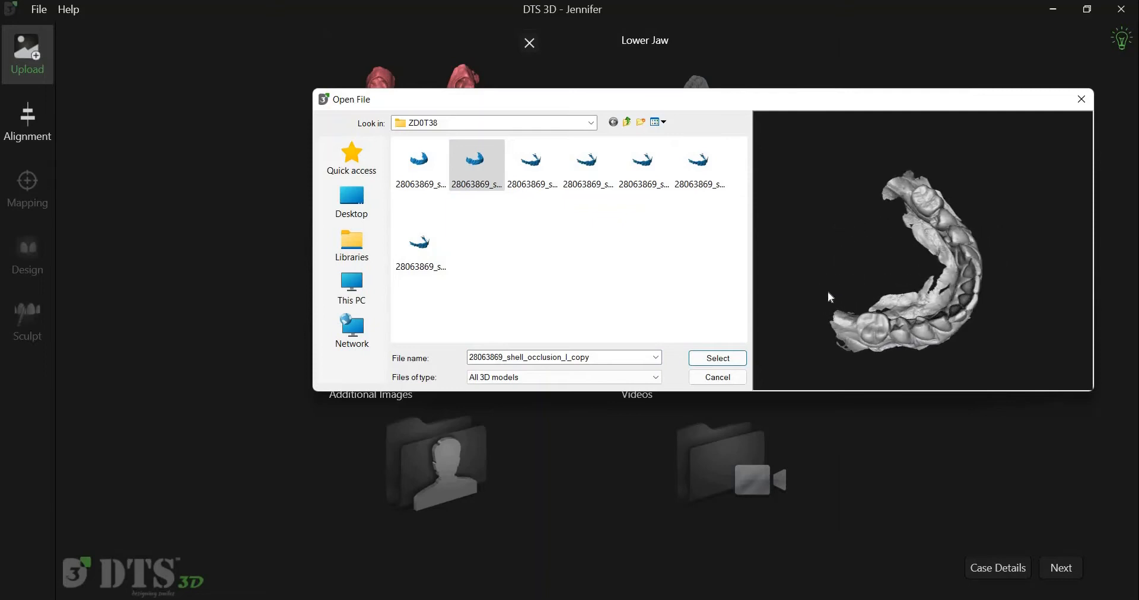
{"action": "left_click", "coordinate": [737, 360]}
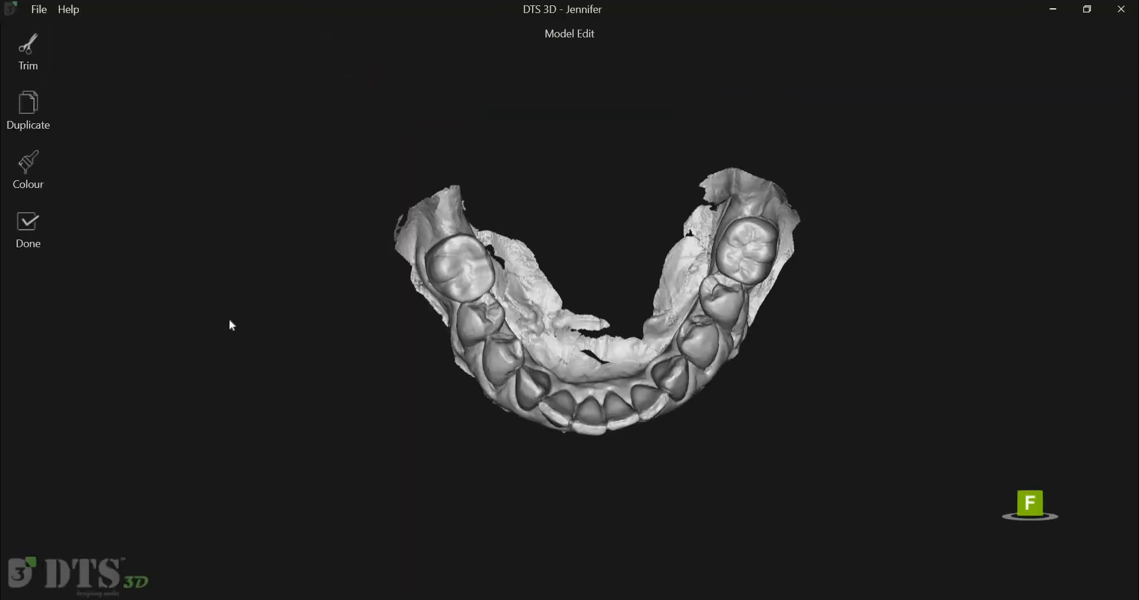
{"action": "left_click", "coordinate": [368, 577]}
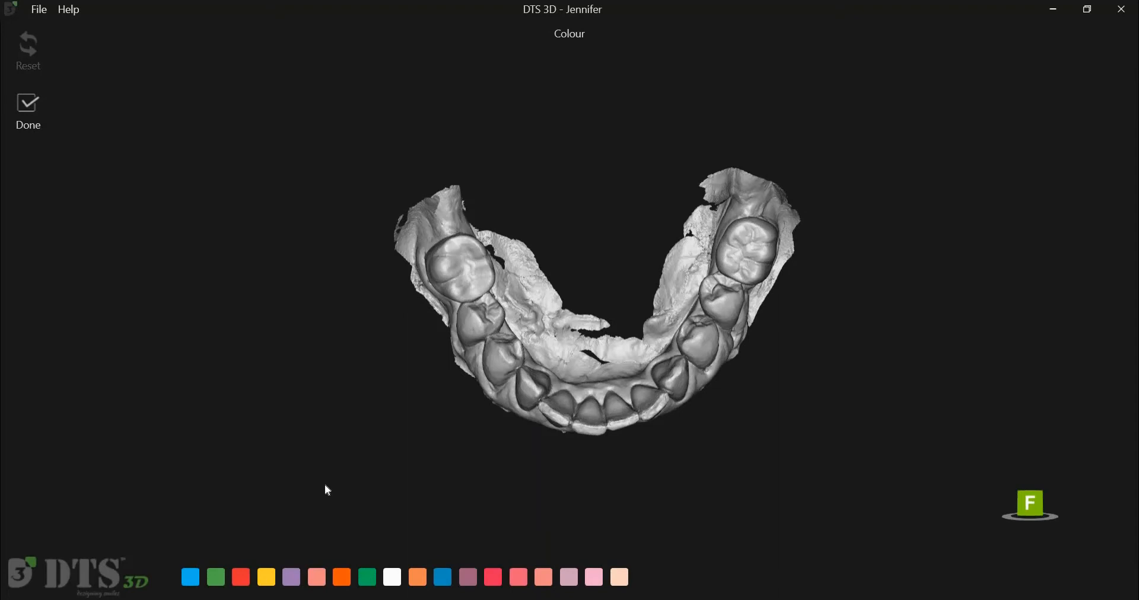
{"action": "left_click", "coordinate": [31, 126]}
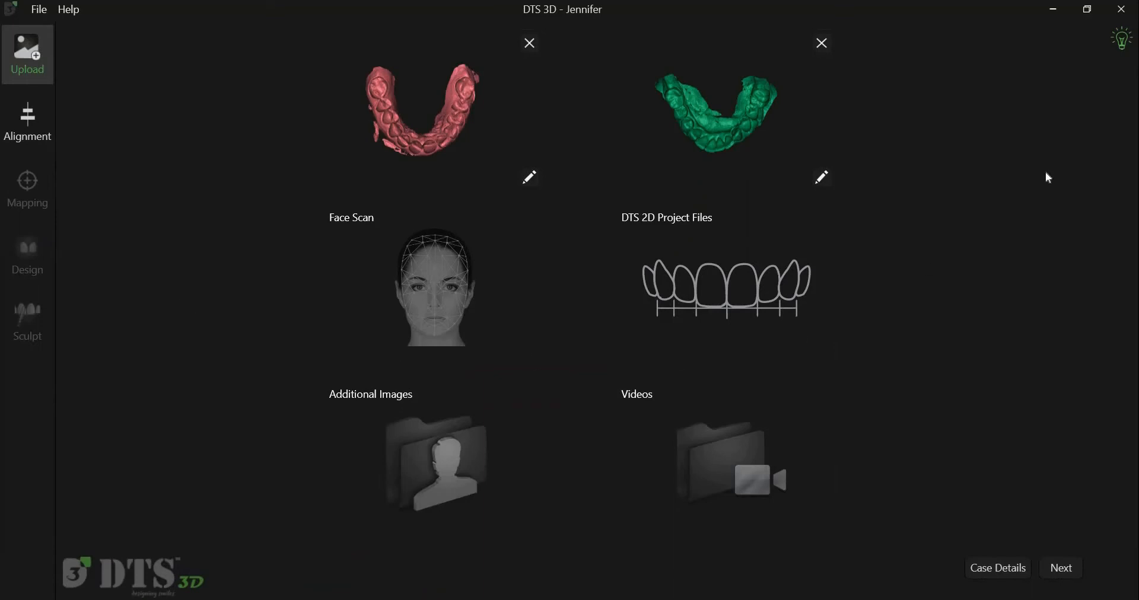
Step: View the upload hints, and read the Uploading Face Scan and Alignment topics in the help
{"action": "left_click", "coordinate": [1120, 55]}
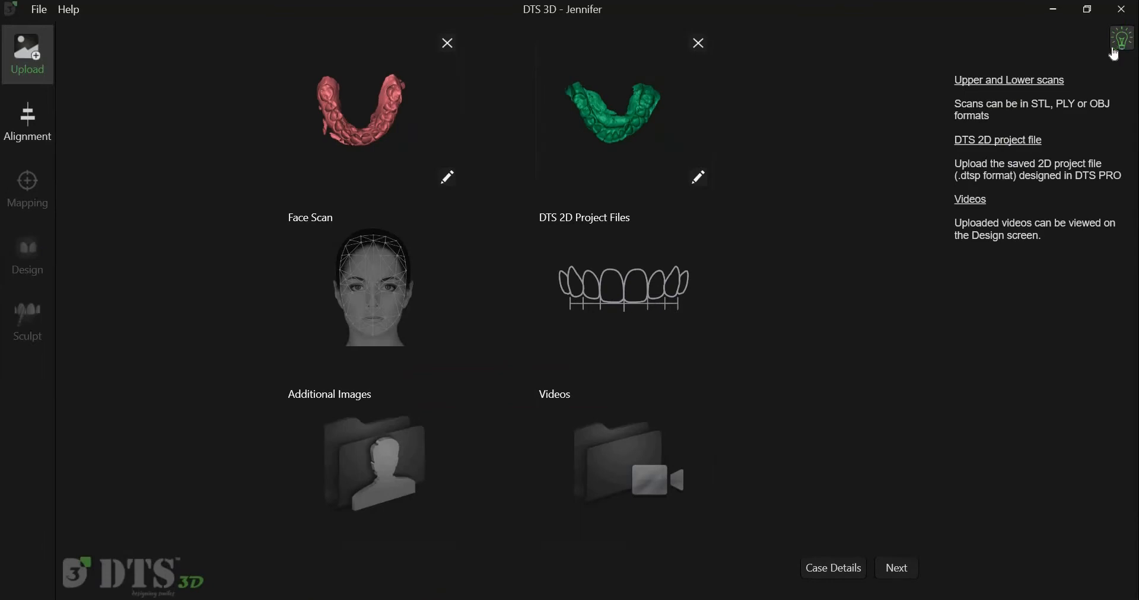
{"action": "left_click", "coordinate": [1120, 54]}
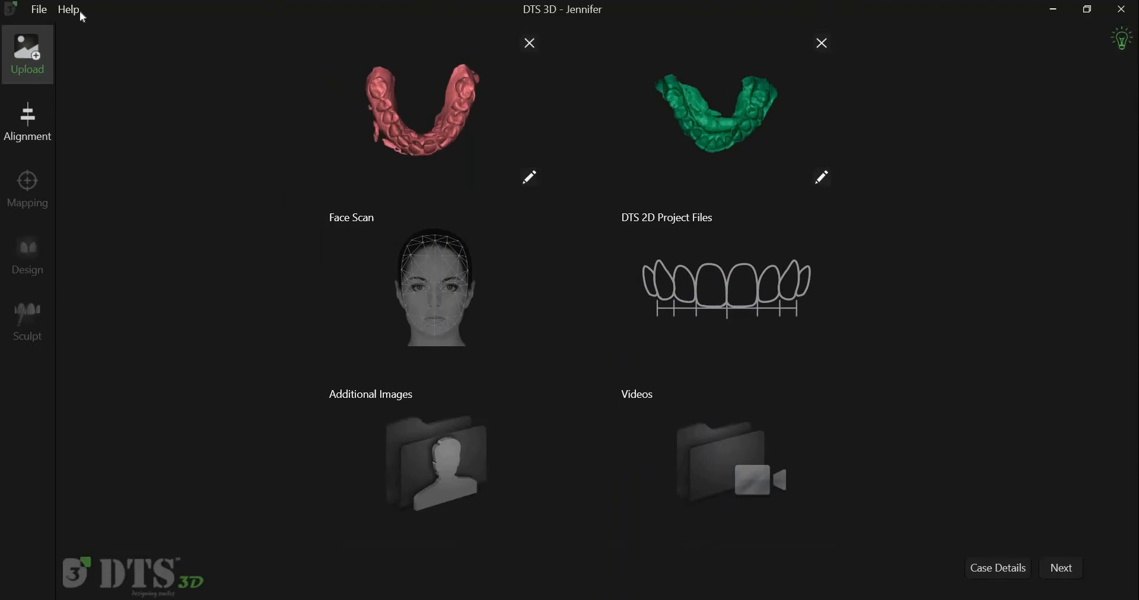
{"action": "left_click", "coordinate": [119, 34]}
{"action": "left_click", "coordinate": [158, 41]}
{"action": "left_click", "coordinate": [161, 62]}
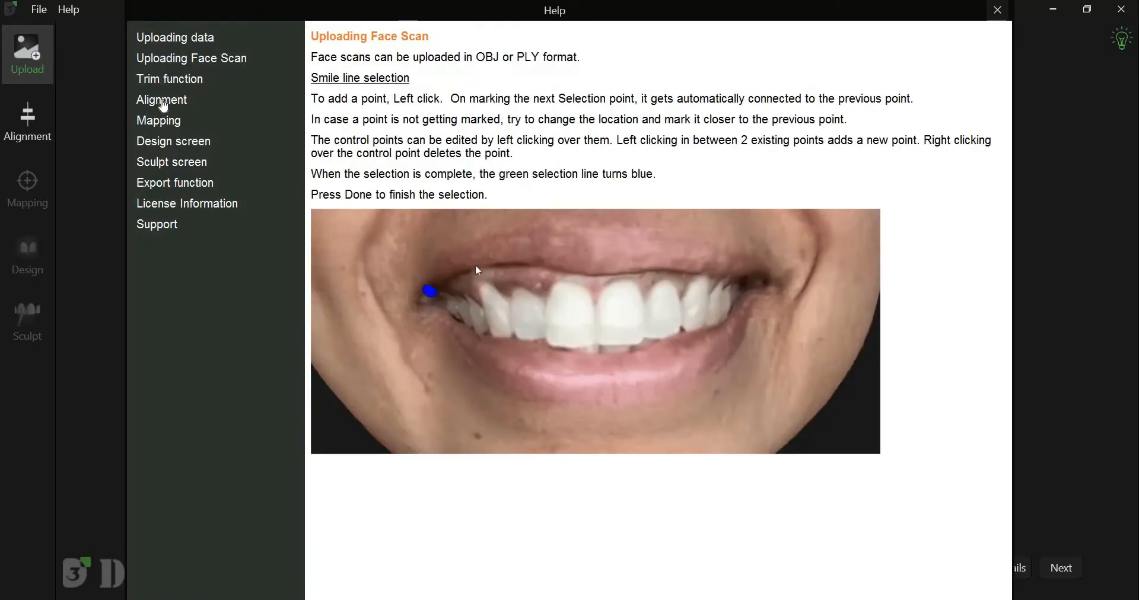
{"action": "left_click", "coordinate": [164, 107]}
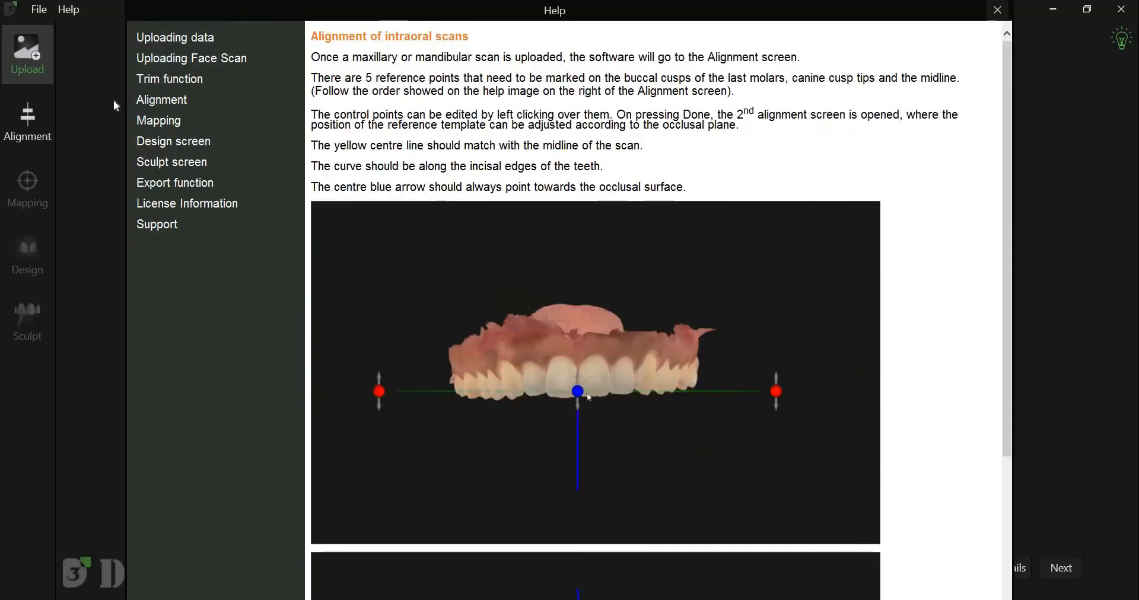
{"action": "left_click", "coordinate": [997, 10]}
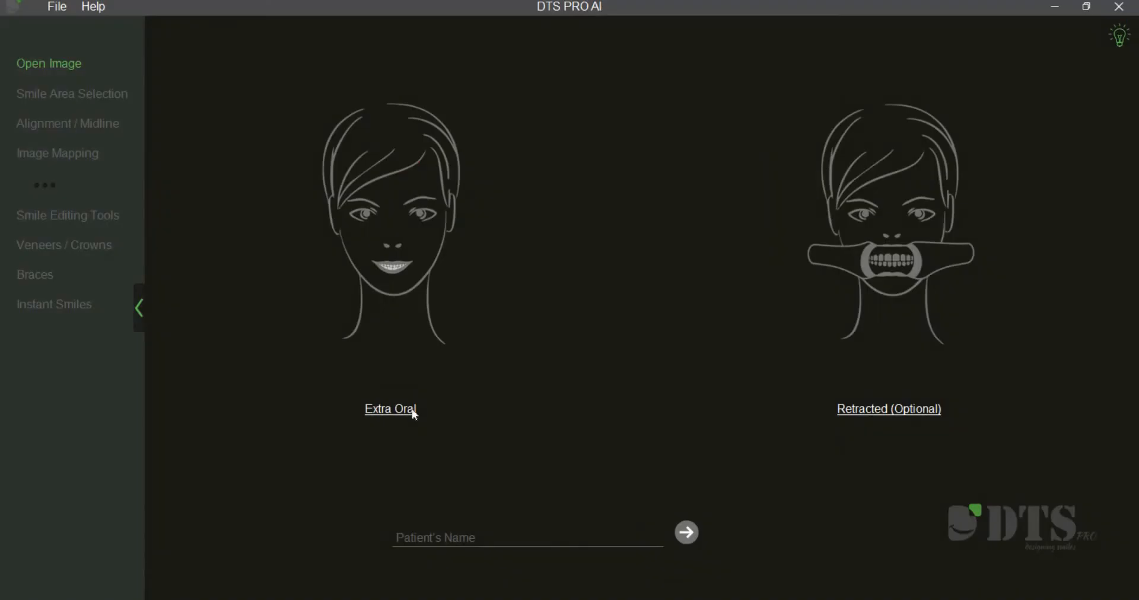
Step: Load IMG_15271 from the Desktop as the extraoral image and finish its image editing without changes
{"action": "left_click", "coordinate": [414, 410]}
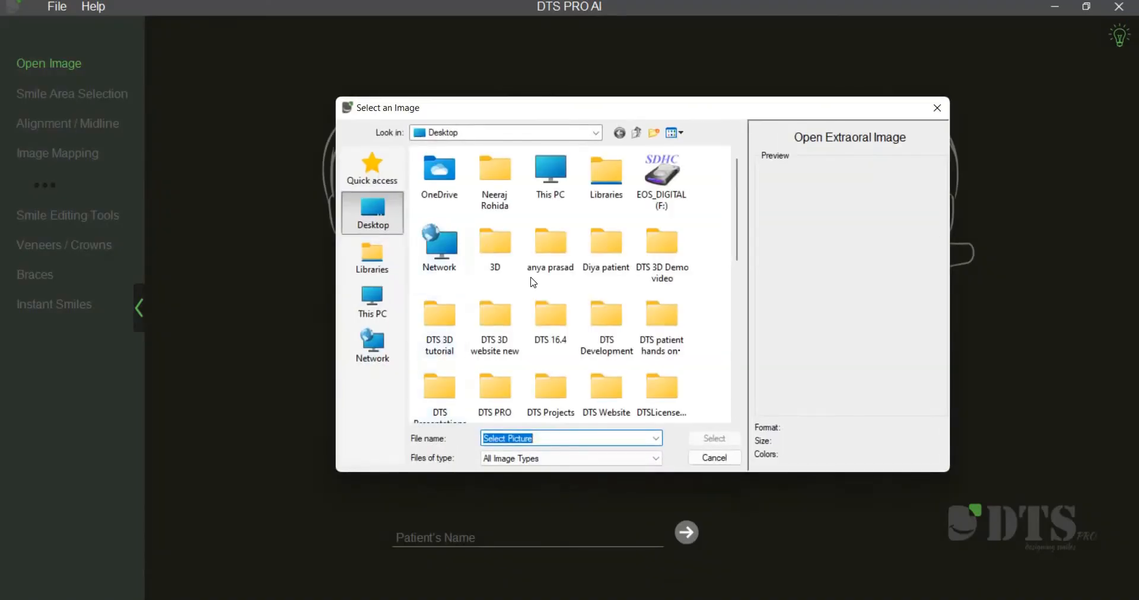
{"action": "scroll", "coordinate": [542, 287], "scroll_direction": "down", "scroll_amount": 5}
{"action": "left_click", "coordinate": [576, 374]}
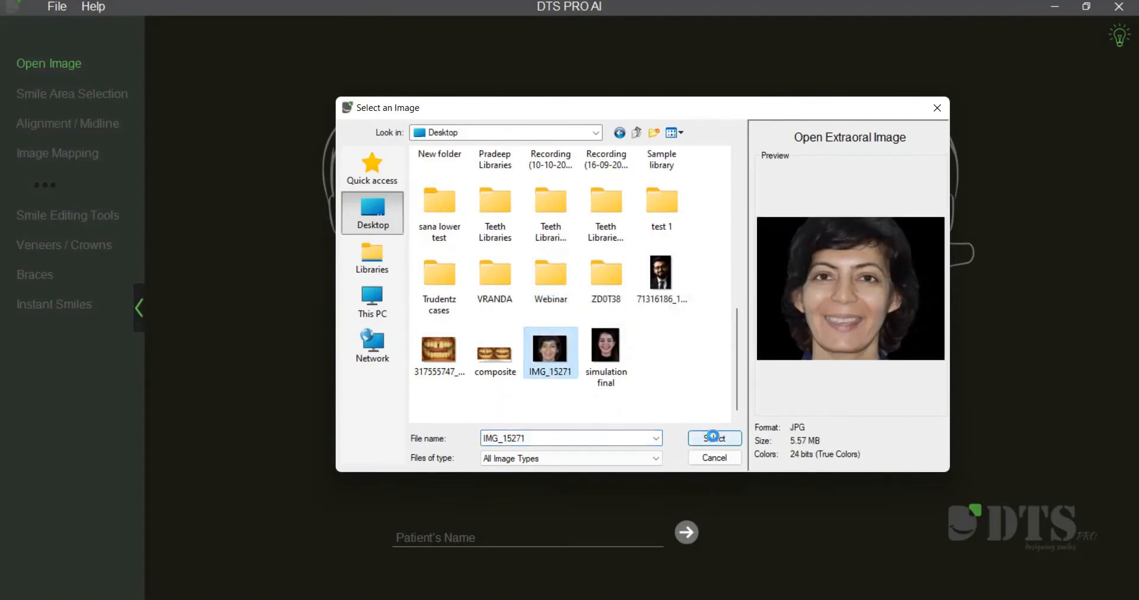
{"action": "left_click", "coordinate": [713, 436]}
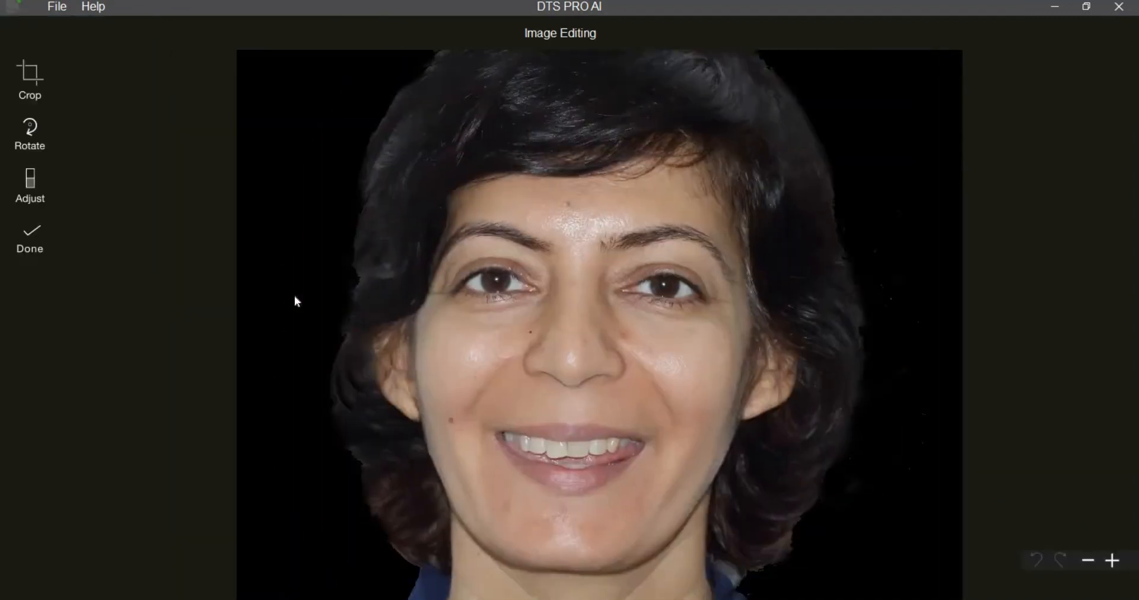
{"action": "left_click", "coordinate": [49, 245]}
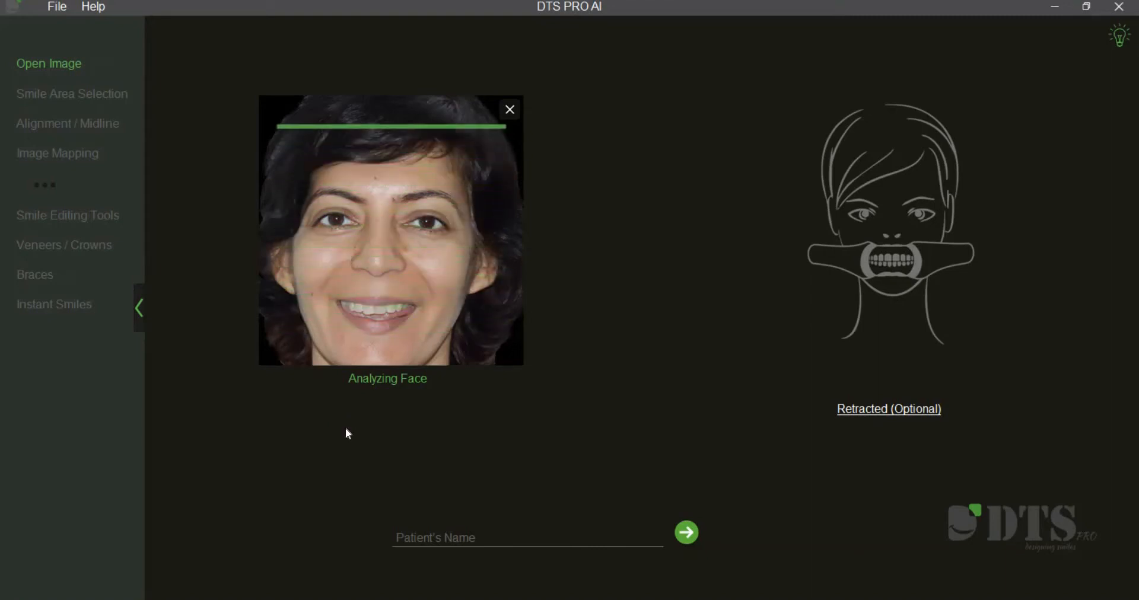
Step: Proceed to the smile area selection, check the detected lip outline and accept it
{"action": "left_click", "coordinate": [687, 532]}
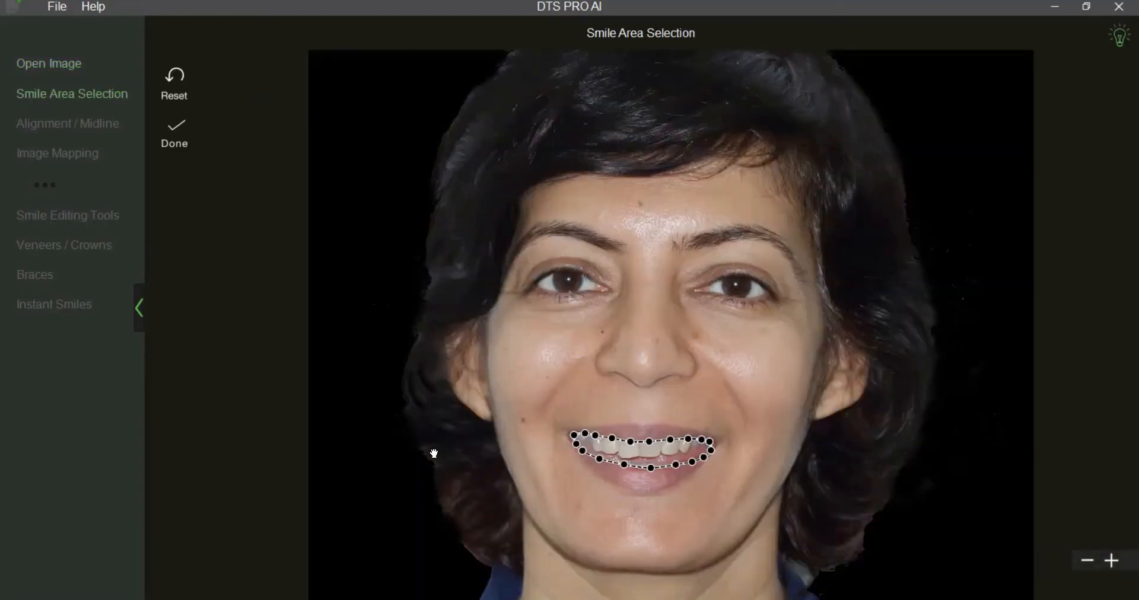
{"action": "scroll", "coordinate": [439, 383], "scroll_direction": "up", "scroll_amount": 3}
{"action": "scroll", "coordinate": [341, 282], "scroll_direction": "down", "scroll_amount": 2}
{"action": "left_click", "coordinate": [188, 152]}
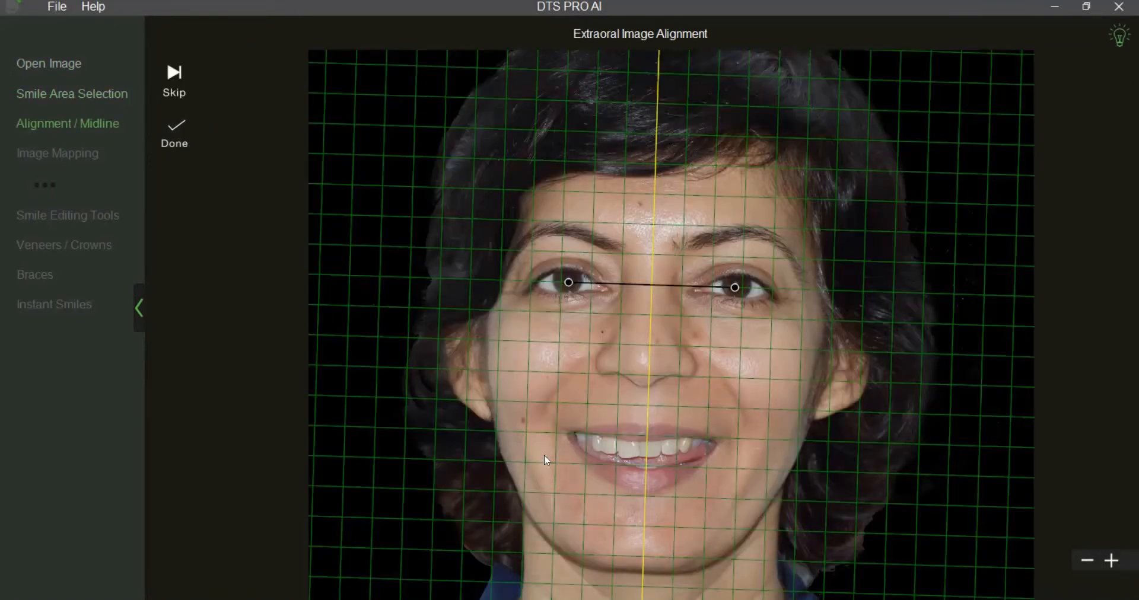
Step: Check the pupil line and facial midline on the extraoral image and accept the alignment
{"action": "scroll", "coordinate": [641, 431], "scroll_direction": "up", "scroll_amount": 2}
{"action": "left_click_drag", "start_coordinate": [641, 432], "coordinate": [631, 430]}
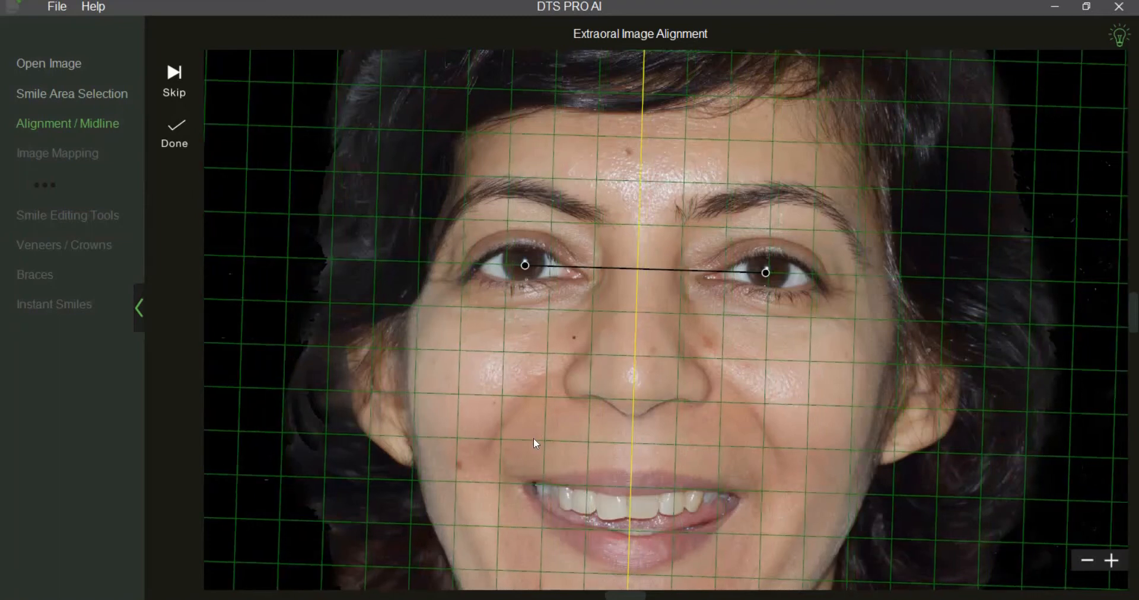
{"action": "scroll", "coordinate": [528, 438], "scroll_direction": "down", "scroll_amount": 3}
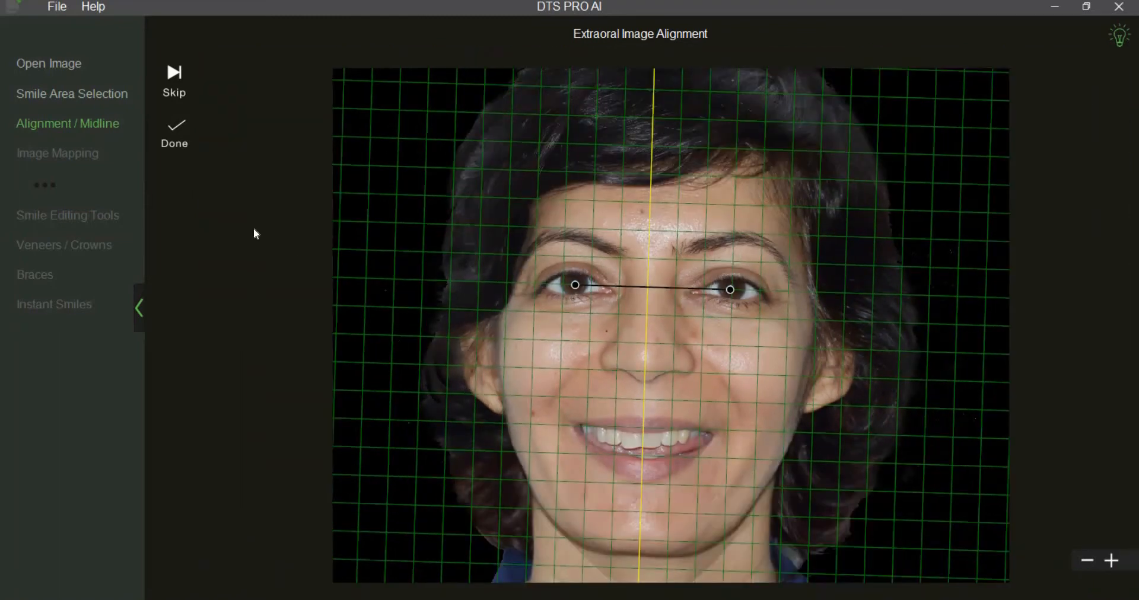
{"action": "left_click", "coordinate": [196, 151]}
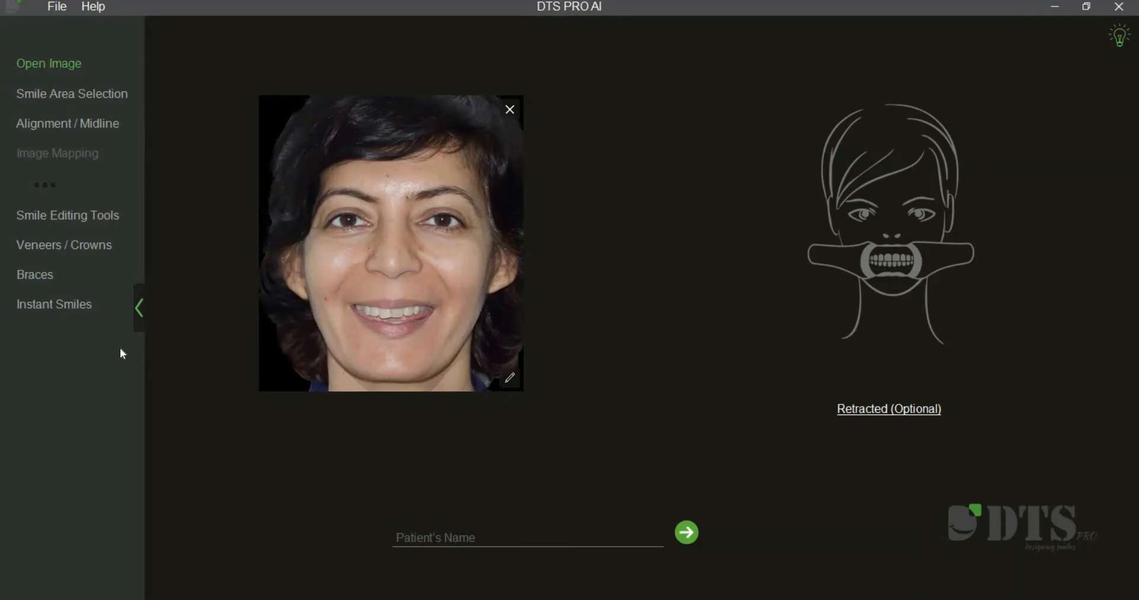
Step: Preview the Oval 04 instant smile as a before-and-after comparison with the template opacity at maximum, and leave the preview
{"action": "left_click", "coordinate": [71, 303]}
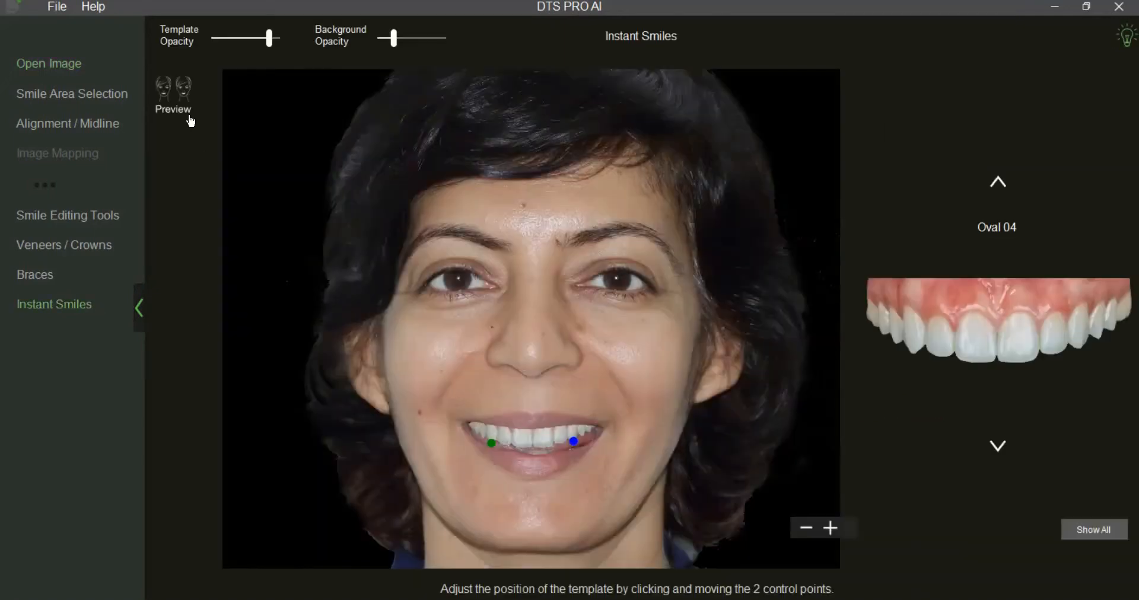
{"action": "left_click", "coordinate": [178, 113]}
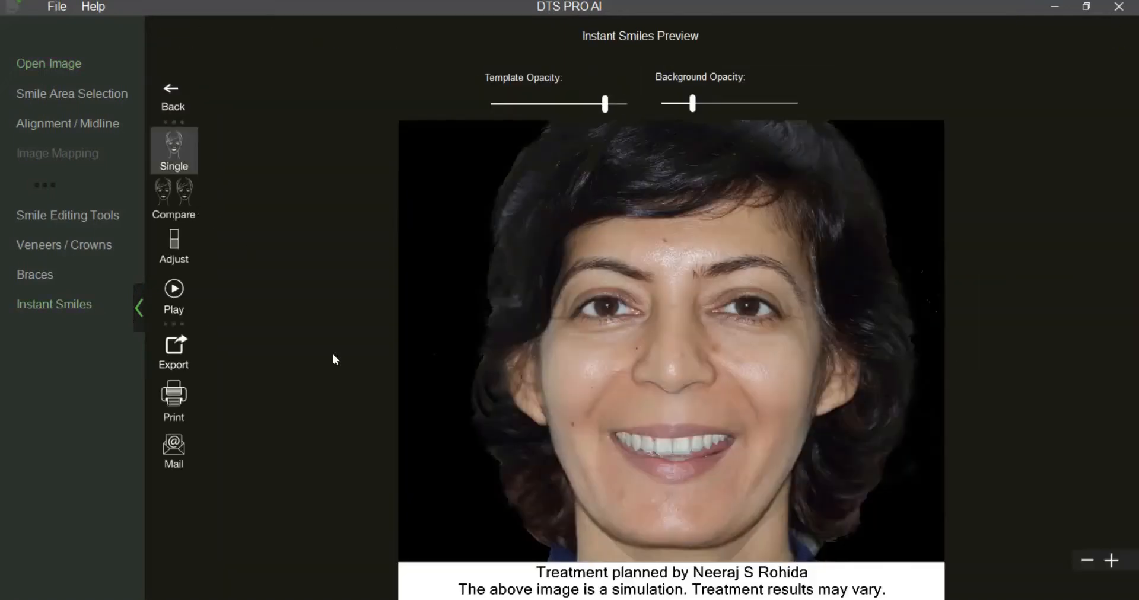
{"action": "scroll", "coordinate": [248, 350], "scroll_direction": "up", "scroll_amount": 2}
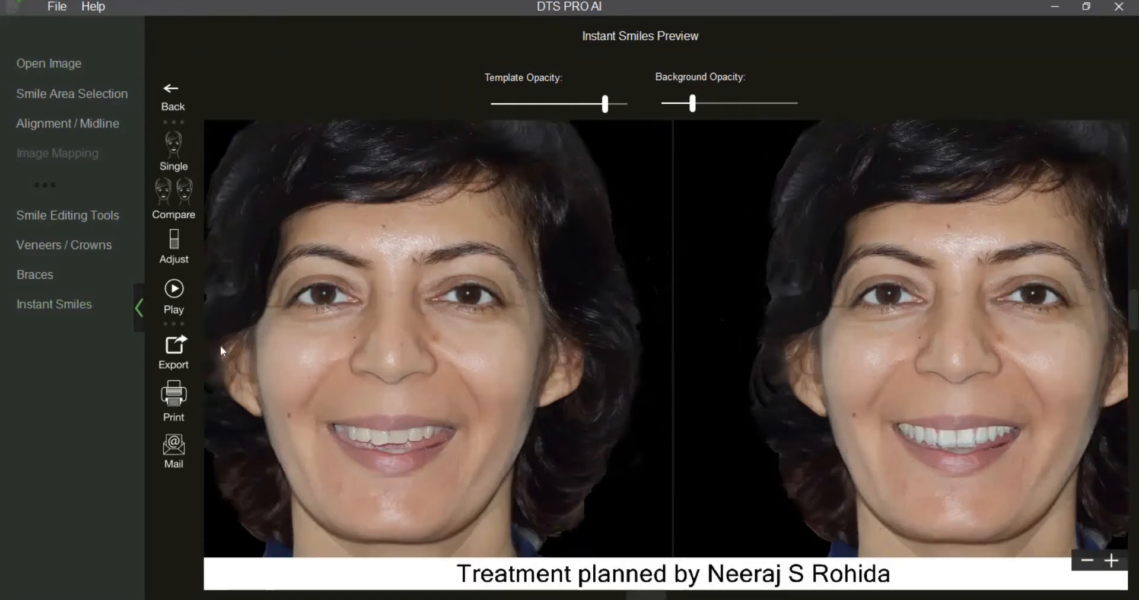
{"action": "scroll", "coordinate": [234, 336], "scroll_direction": "up", "scroll_amount": 1}
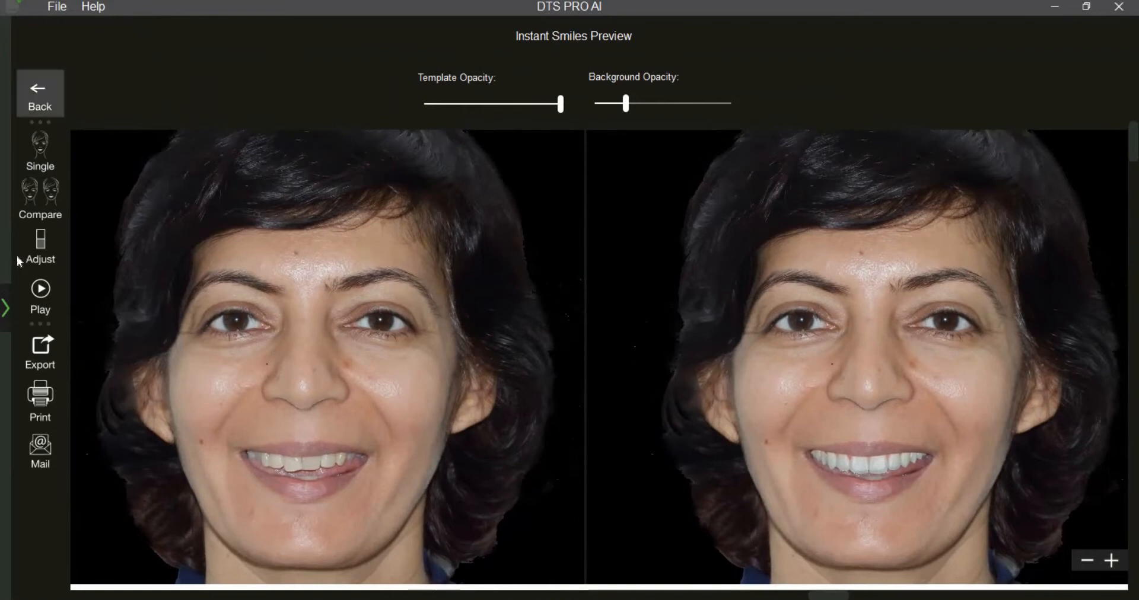
{"action": "left_click", "coordinate": [41, 101]}
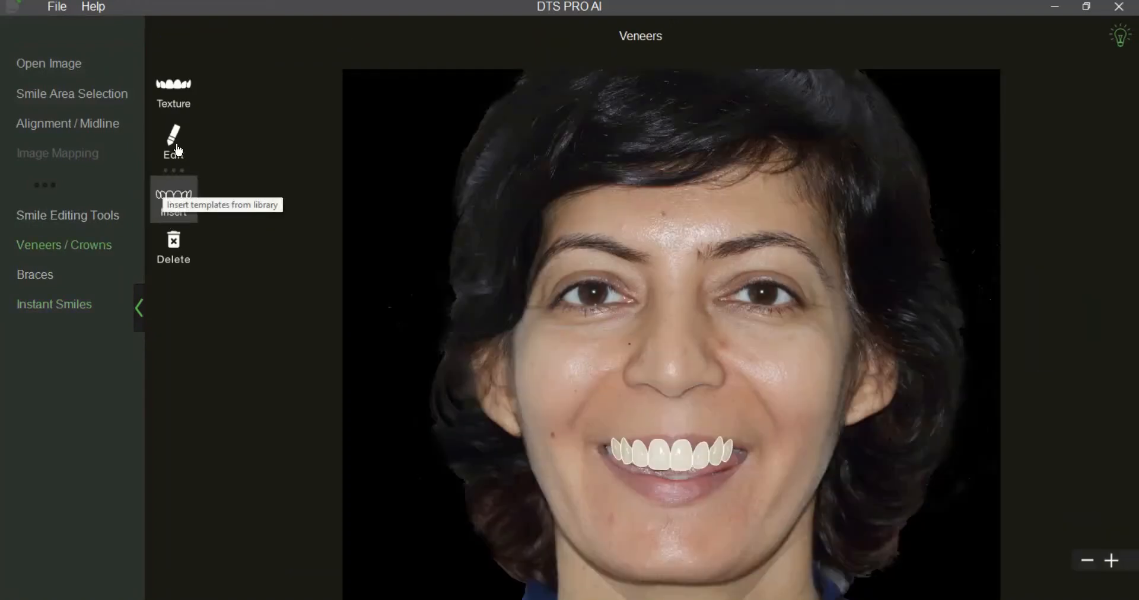
Step: View the veneer template outlines in digital planning and return to the veneers
{"action": "left_click", "coordinate": [176, 193]}
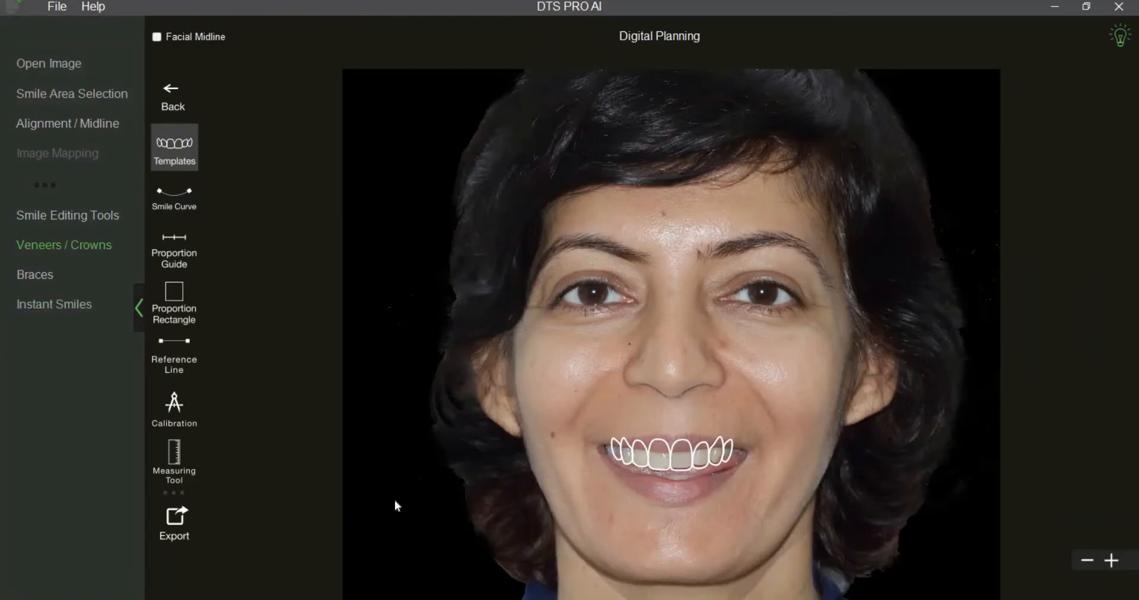
{"action": "left_click", "coordinate": [189, 107]}
{"action": "left_click", "coordinate": [181, 110]}
Step: Apply Texture 1 from the texture library to the veneer template and preview the veneers beside the original smile
{"action": "left_click", "coordinate": [184, 112]}
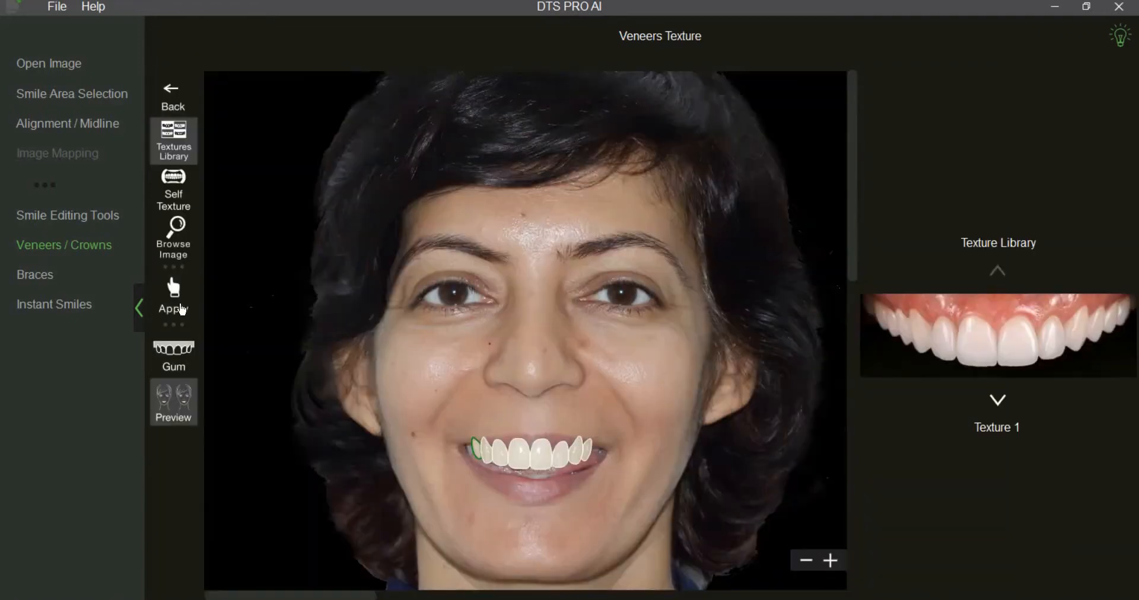
{"action": "left_click", "coordinate": [179, 307]}
{"action": "left_click", "coordinate": [173, 403]}
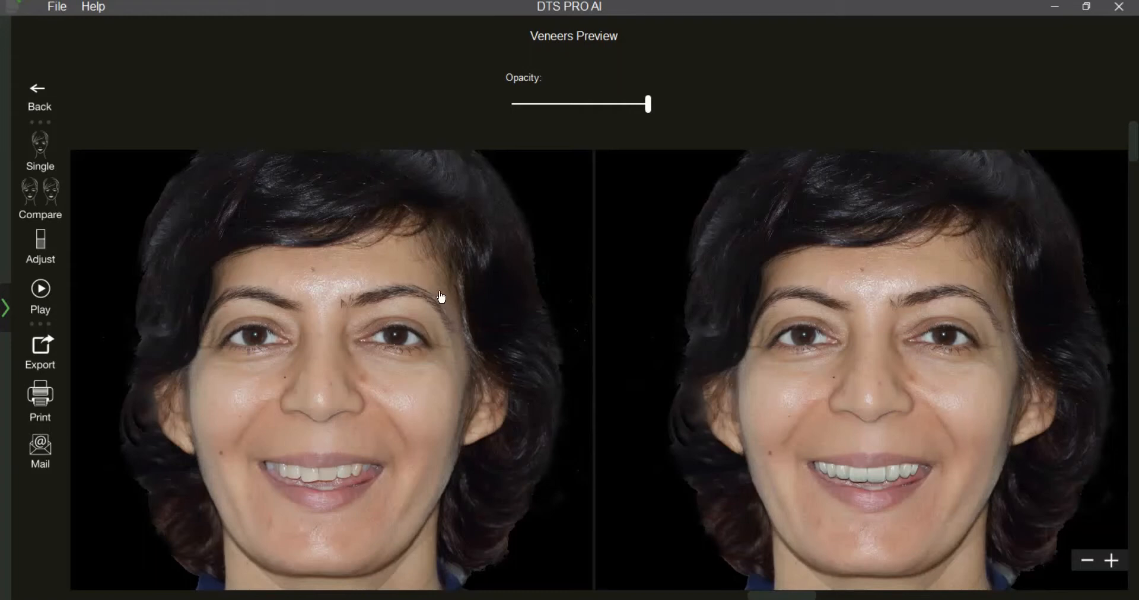
Step: Save the design to the Desktop as a DTS project file under the patient's first name
{"action": "left_click", "coordinate": [58, 9]}
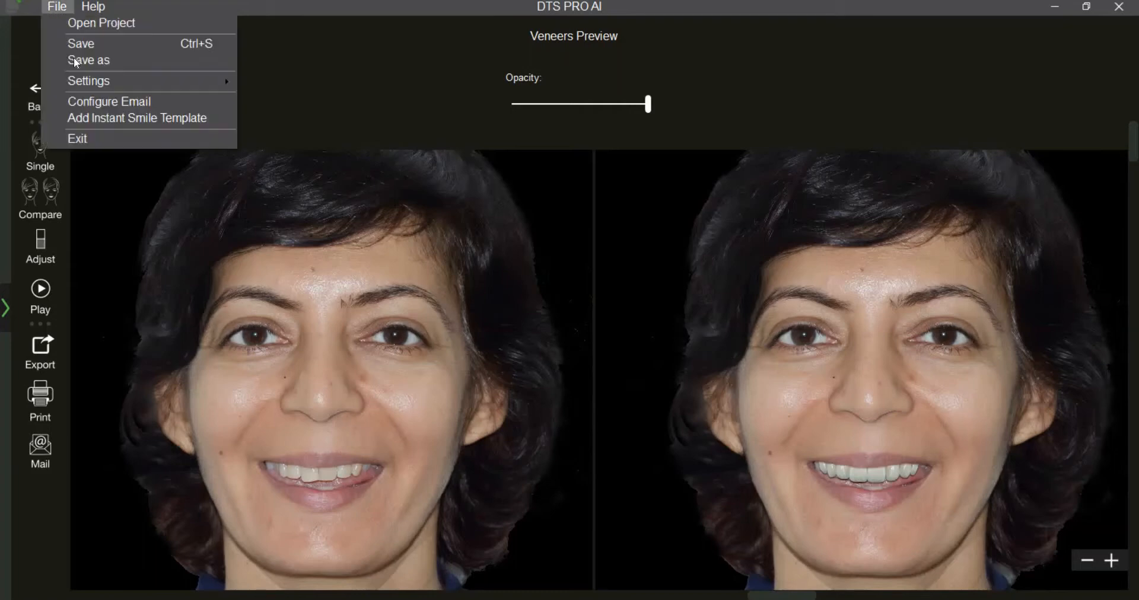
{"action": "left_click", "coordinate": [74, 60]}
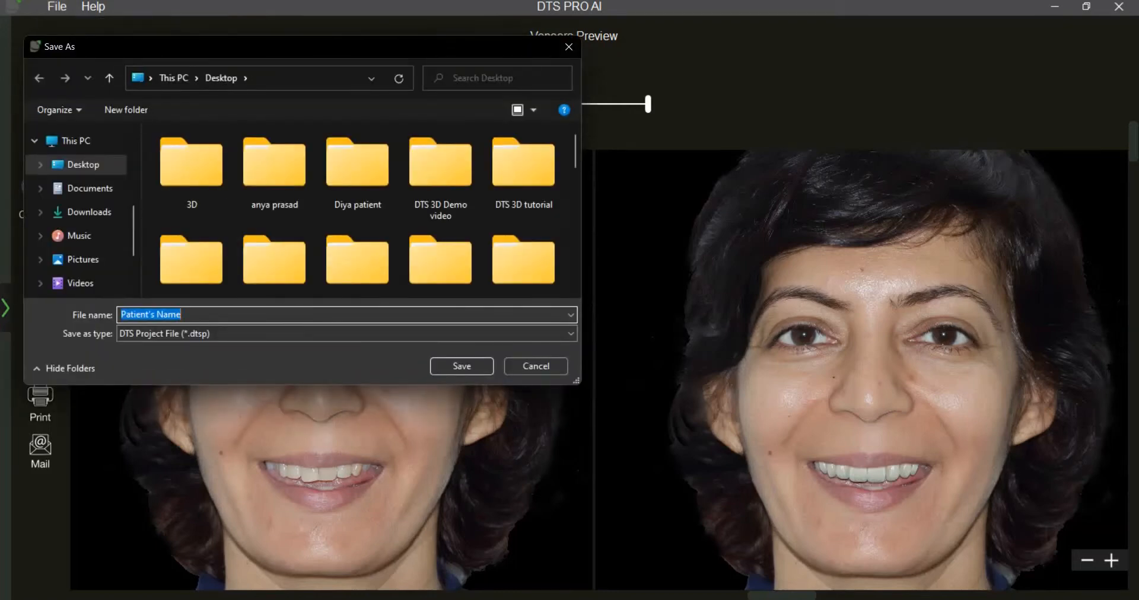
{"action": "type", "text": "Jennifer"}
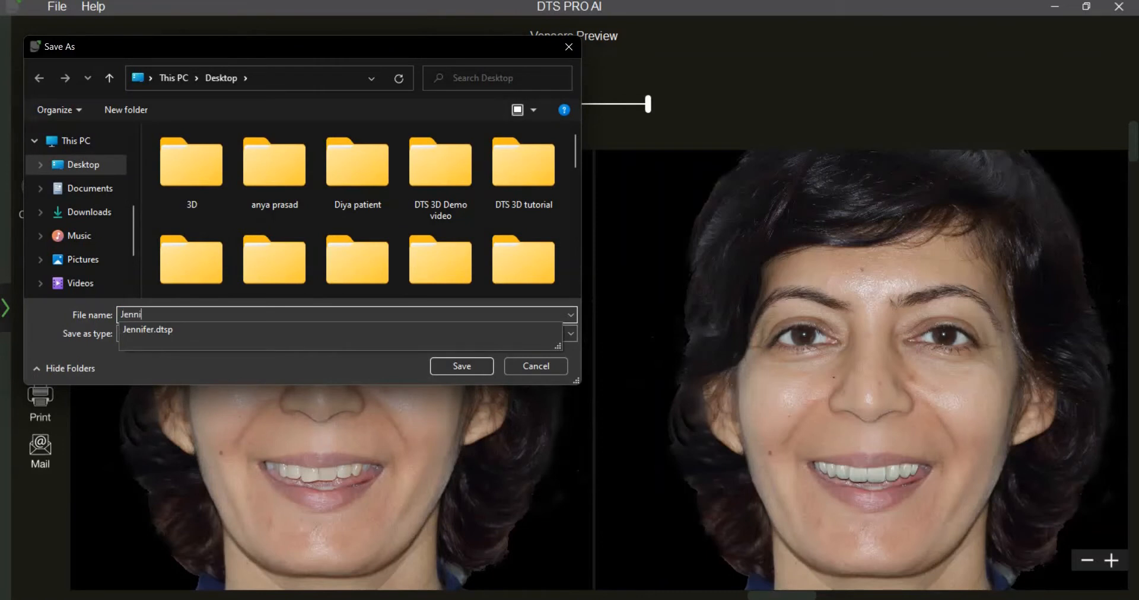
{"action": "left_click", "coordinate": [471, 364]}
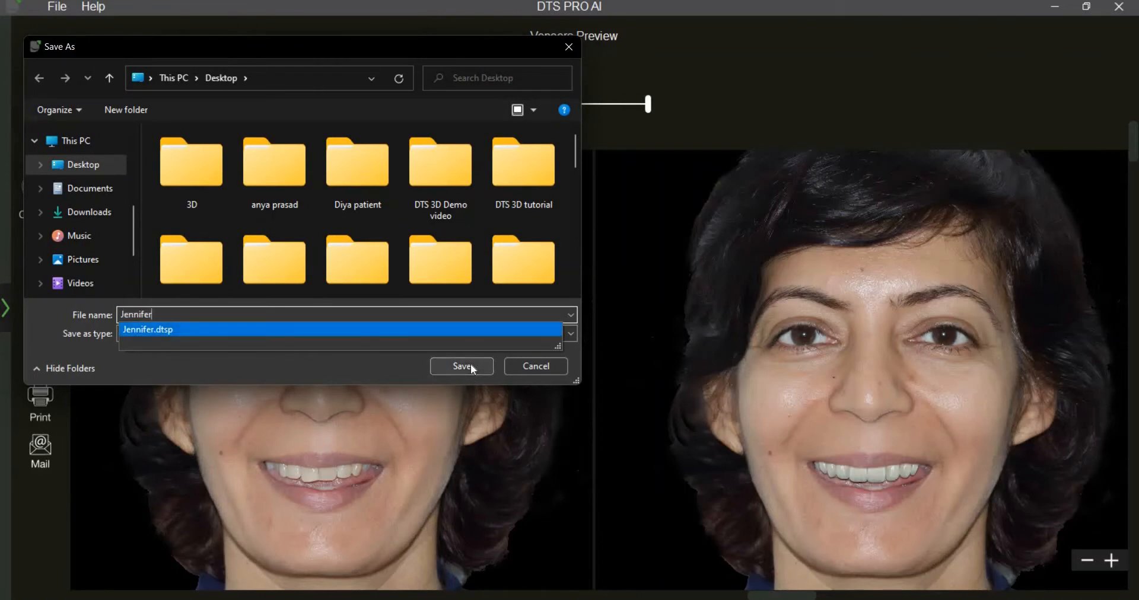
{"action": "left_click", "coordinate": [471, 366]}
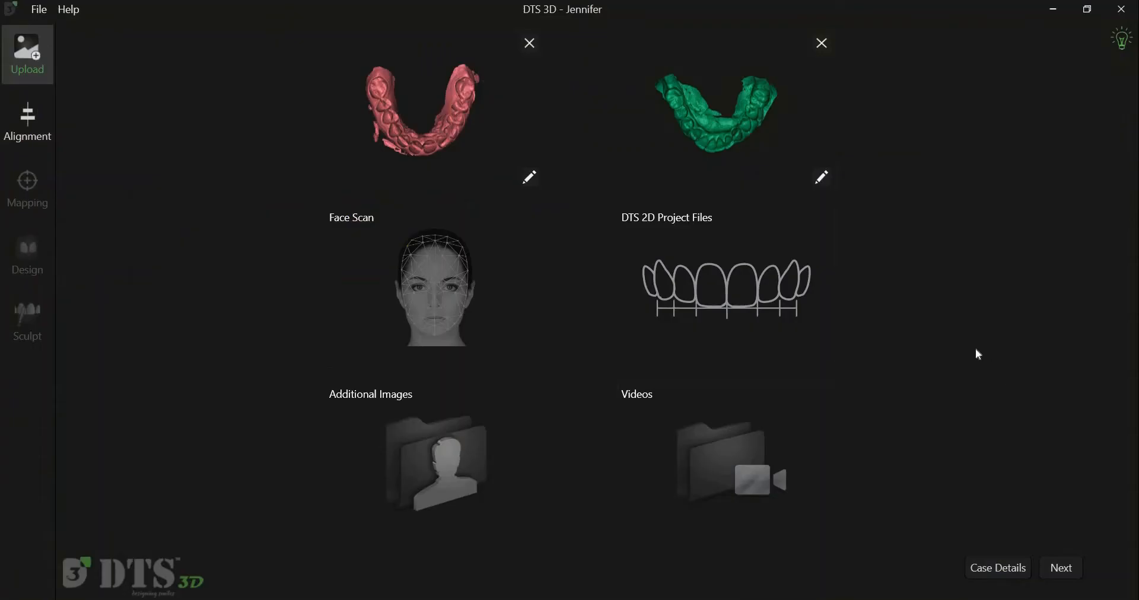
Step: In DTS 3D, load the patient's saved project from the Desktop as the DTS 2D project file
{"action": "left_click", "coordinate": [811, 302]}
{"action": "left_click", "coordinate": [355, 201]}
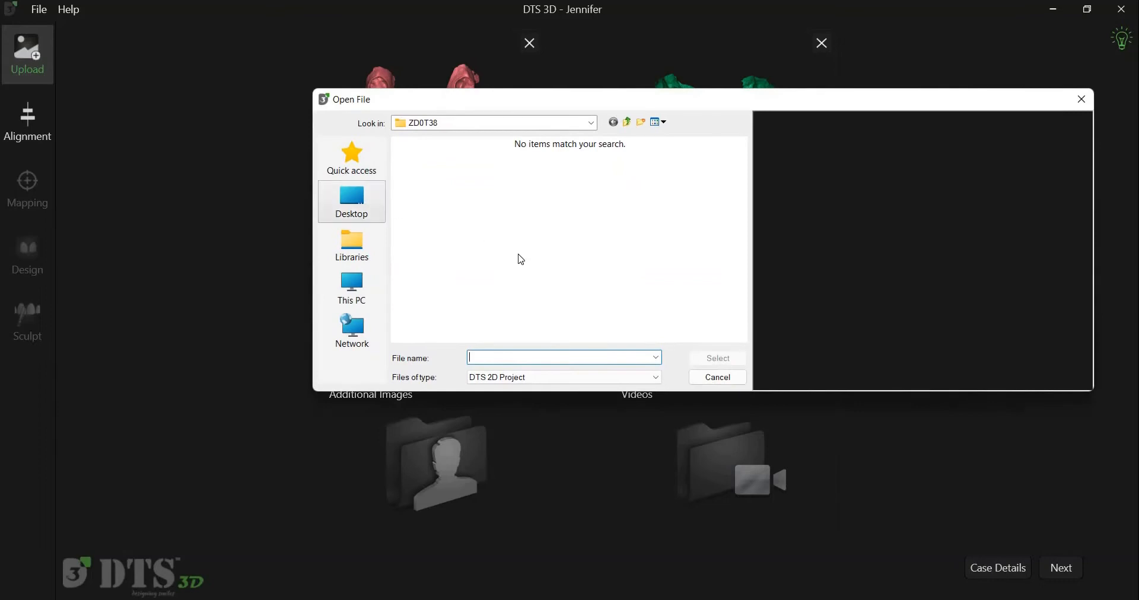
{"action": "left_click", "coordinate": [652, 249]}
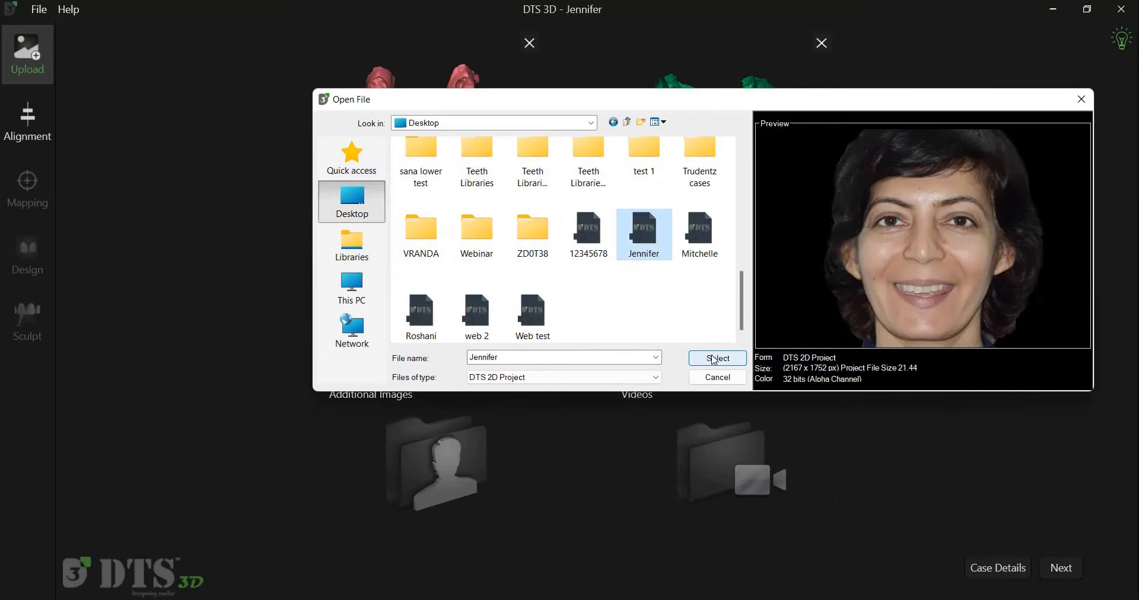
{"action": "left_click", "coordinate": [716, 358]}
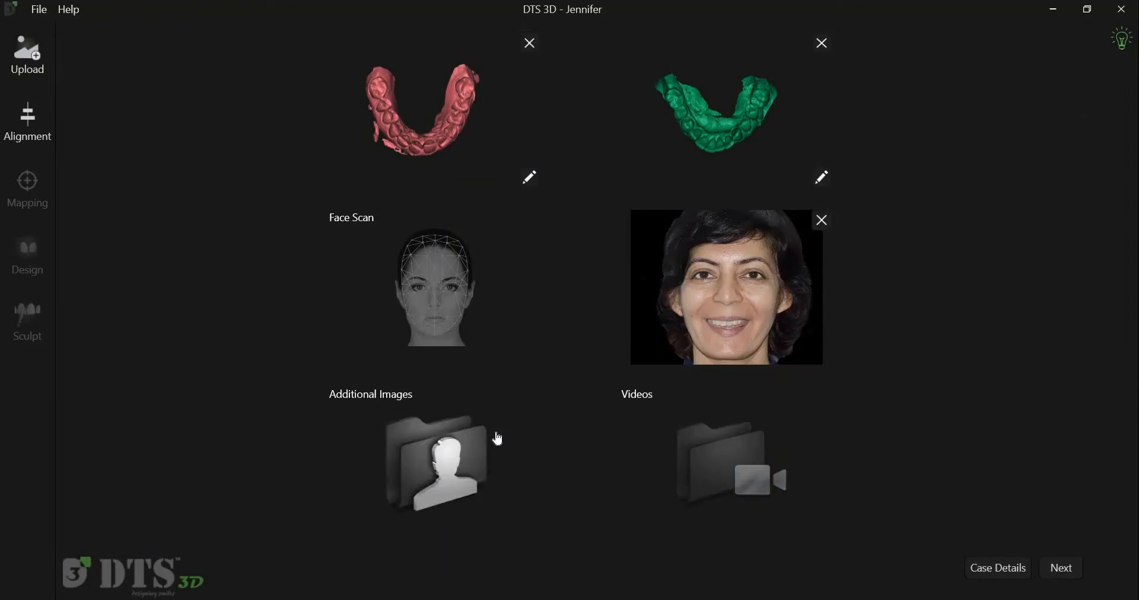
Step: Add a patient portrait and a retracted teeth photograph to the case as additional images
{"action": "left_click", "coordinate": [638, 307]}
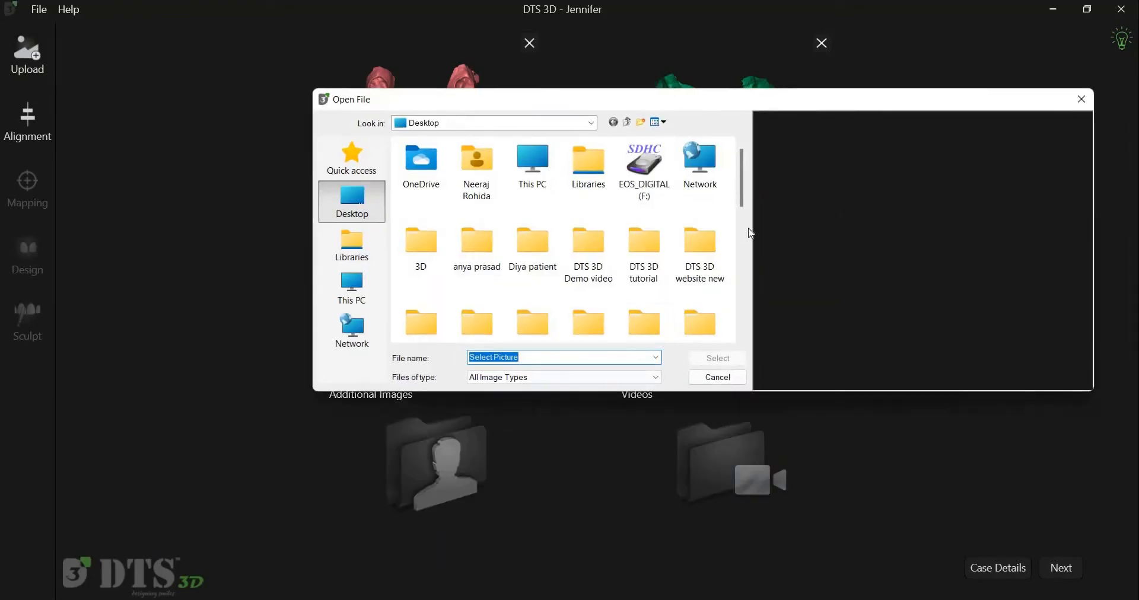
{"action": "scroll", "coordinate": [590, 294], "scroll_direction": "down", "scroll_amount": 10}
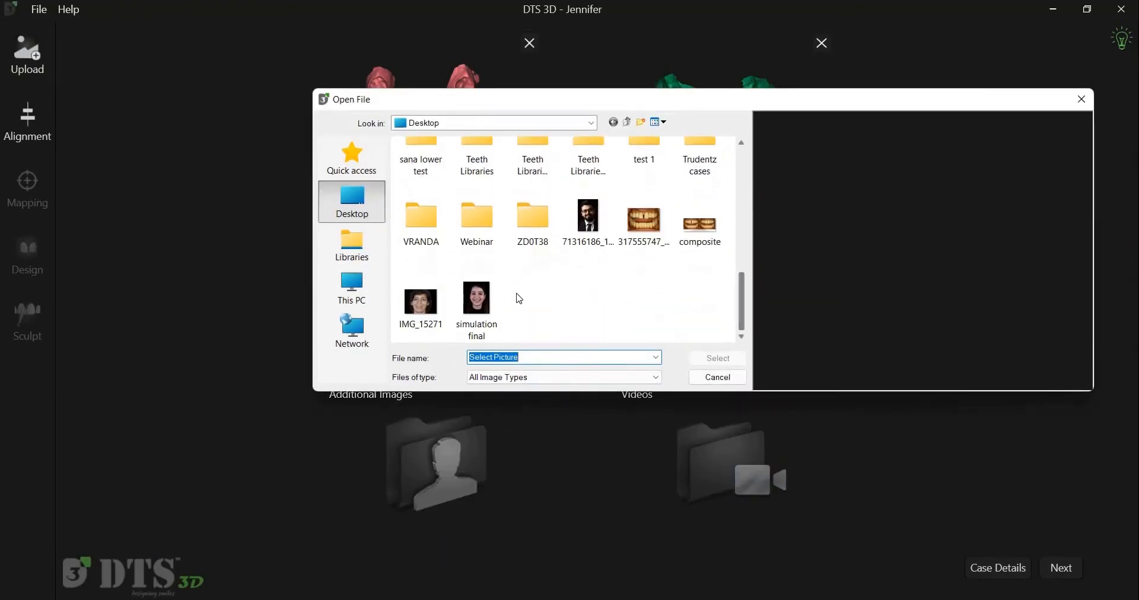
{"action": "key", "text": "Escape"}
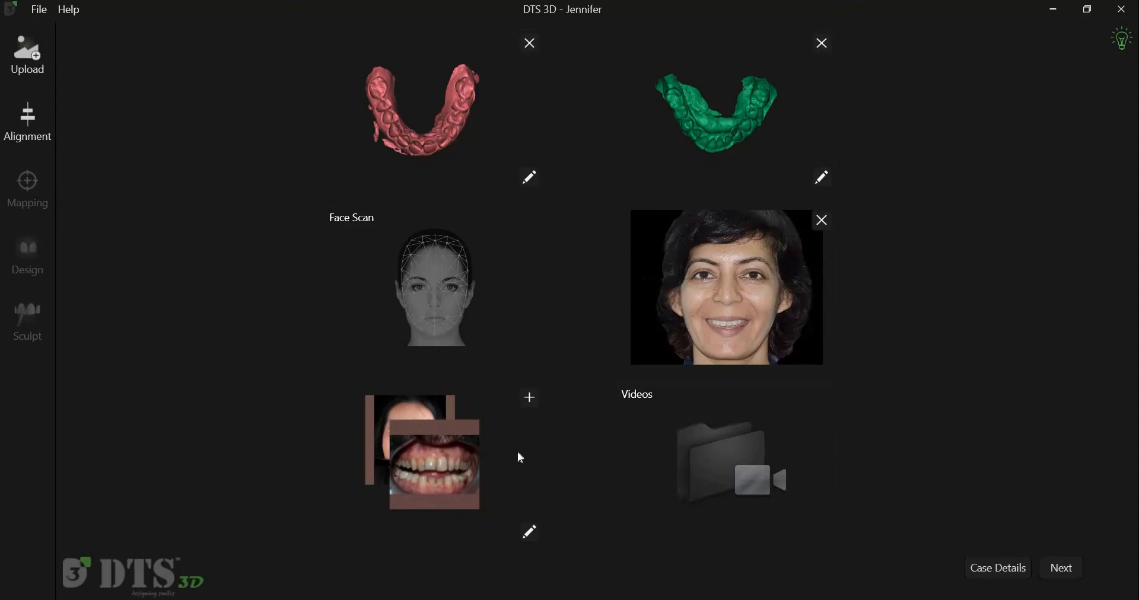
Step: Load the first son_2 model from the patient's scan folder as the face scan
{"action": "left_click", "coordinate": [419, 314]}
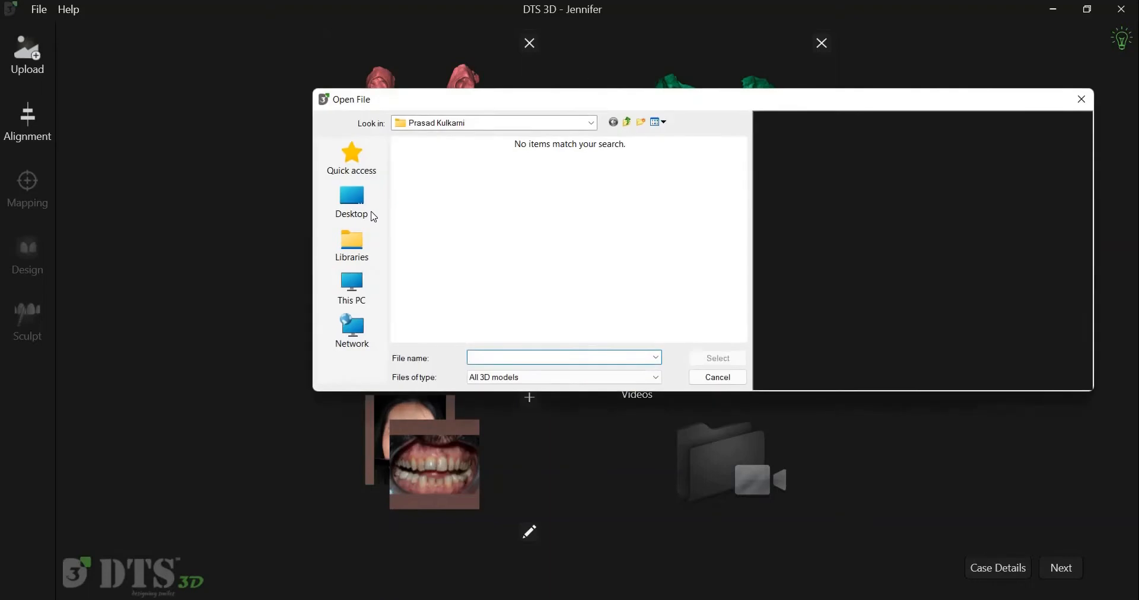
{"action": "left_click", "coordinate": [433, 177]}
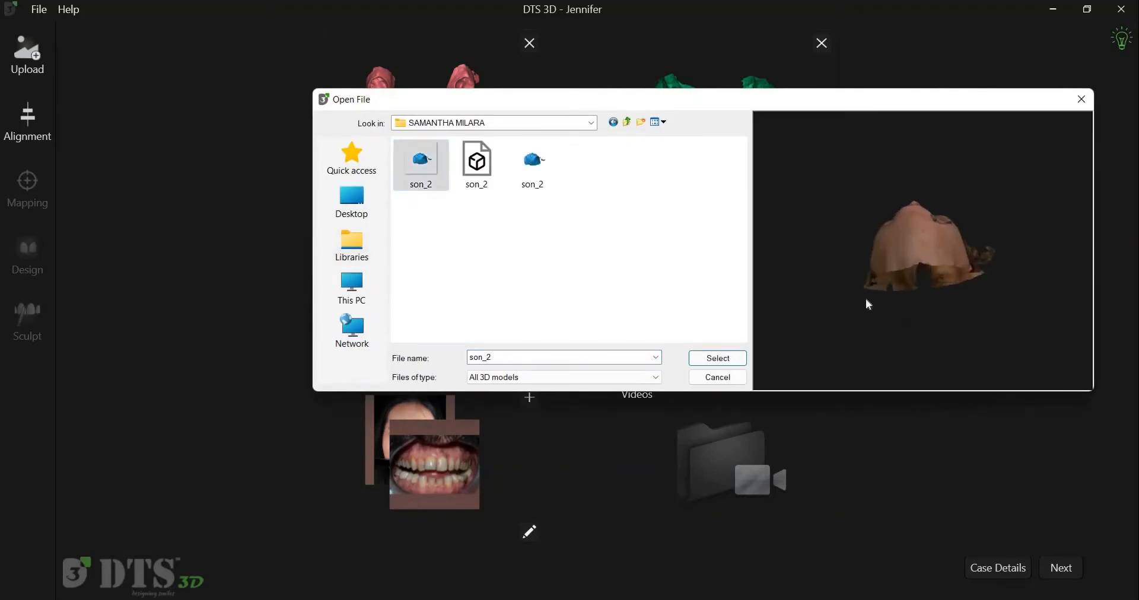
{"action": "key", "text": "Return"}
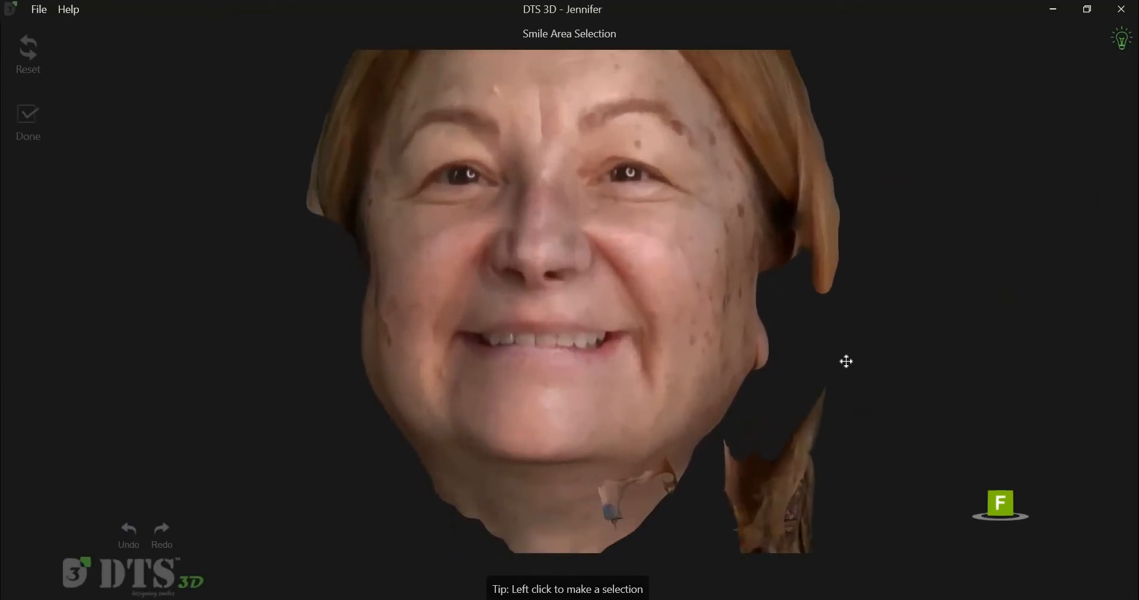
Step: Outline the smile area on the face scan with a closed loop of points along the inner edges of both lips
{"action": "scroll", "coordinate": [851, 361], "scroll_direction": "up", "scroll_amount": 3}
{"action": "middle_click_drag", "start_coordinate": [851, 362], "coordinate": [837, 330]}
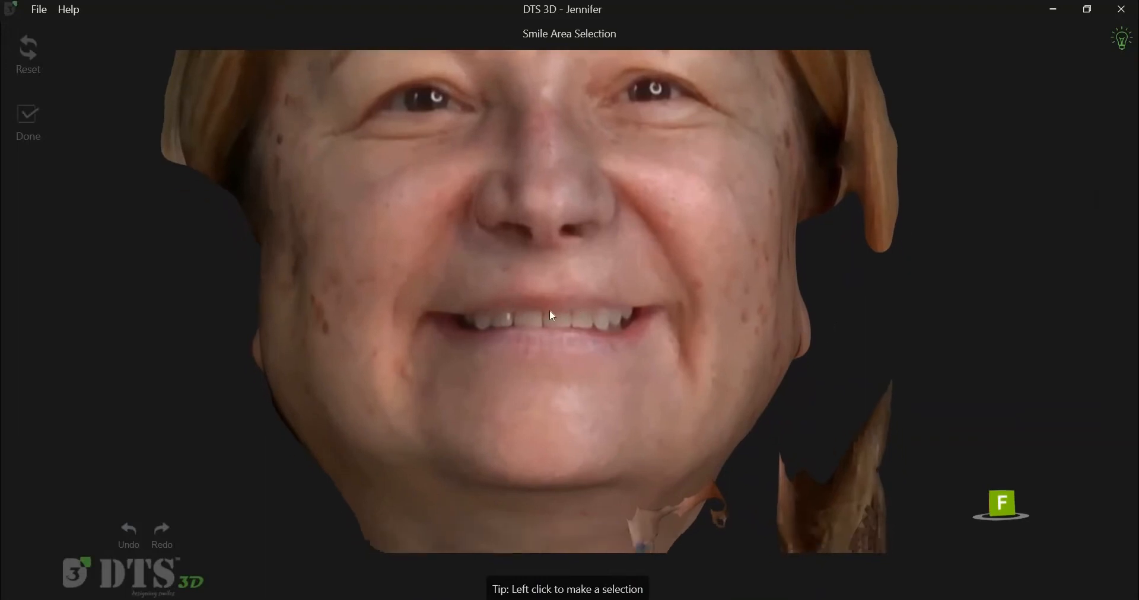
{"action": "left_click", "coordinate": [550, 311]}
{"action": "left_click", "coordinate": [582, 306]}
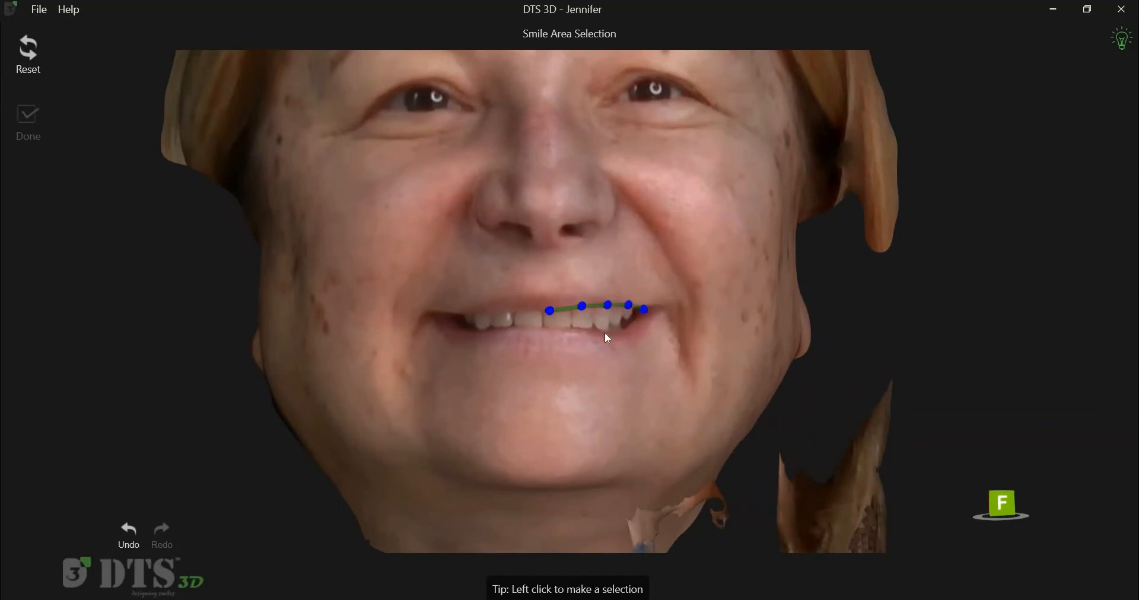
{"action": "left_click", "coordinate": [642, 321]}
{"action": "left_click", "coordinate": [549, 330]}
{"action": "left_click", "coordinate": [485, 331]}
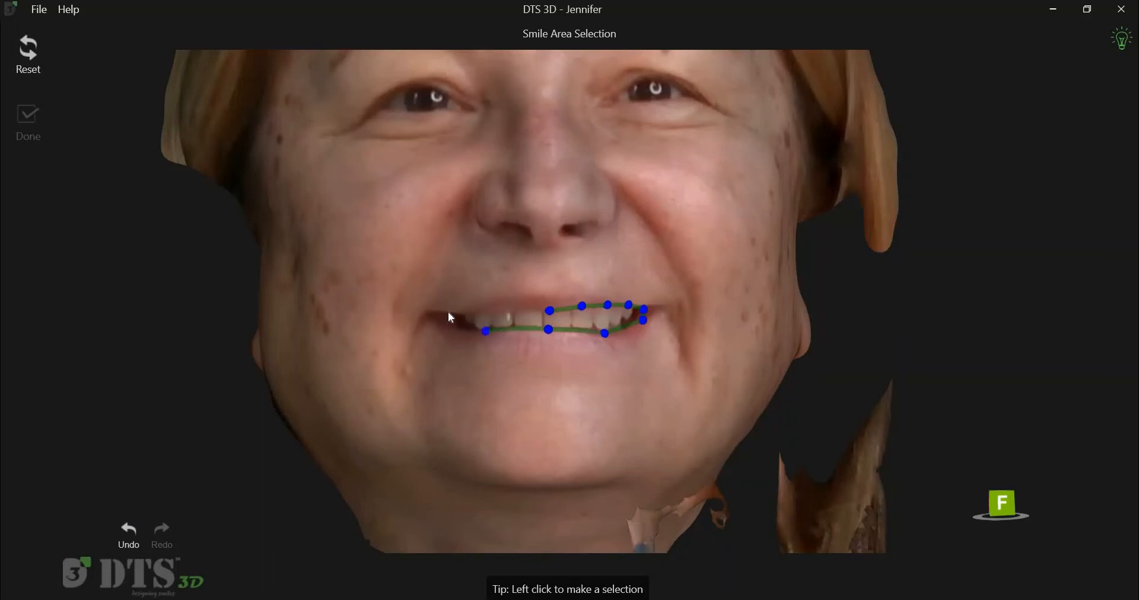
{"action": "left_click", "coordinate": [468, 311]}
{"action": "left_click", "coordinate": [512, 311]}
{"action": "left_click", "coordinate": [549, 310]}
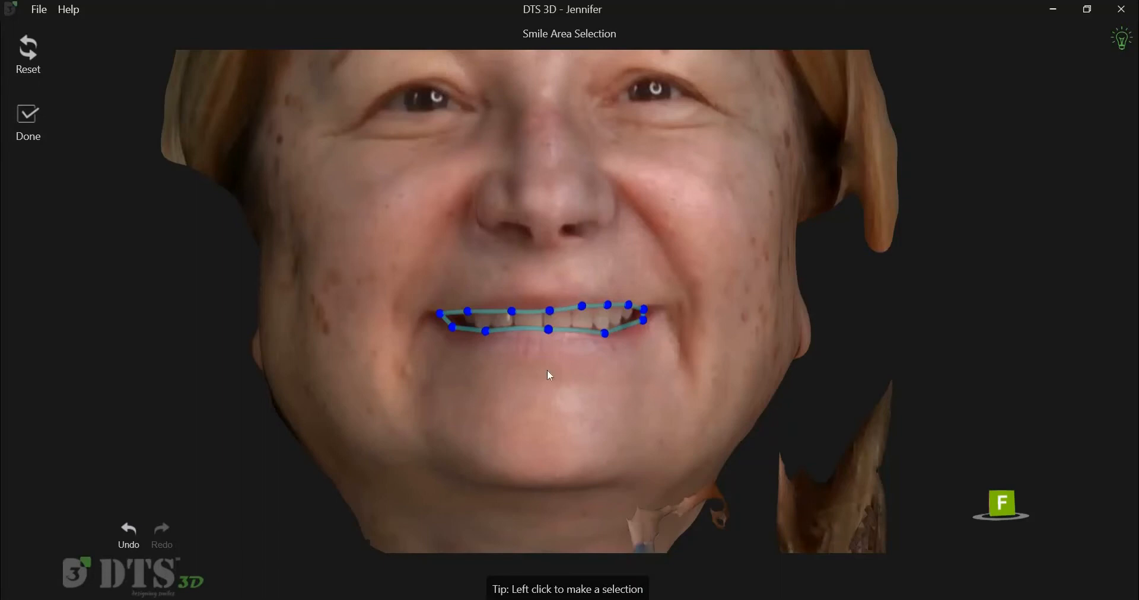
Step: Refine the smile area outline by repositioning its points along the upper and lower lip edges, and accept the selection
{"action": "scroll", "coordinate": [534, 426], "scroll_direction": "up", "scroll_amount": 5}
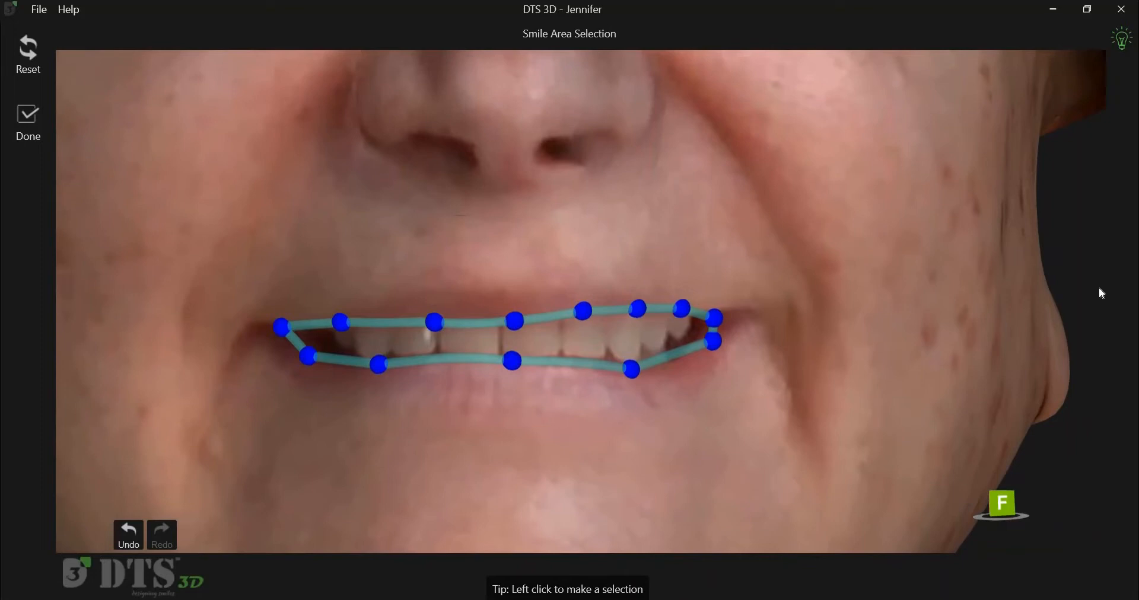
{"action": "left_click_drag", "start_coordinate": [514, 321], "coordinate": [684, 310]}
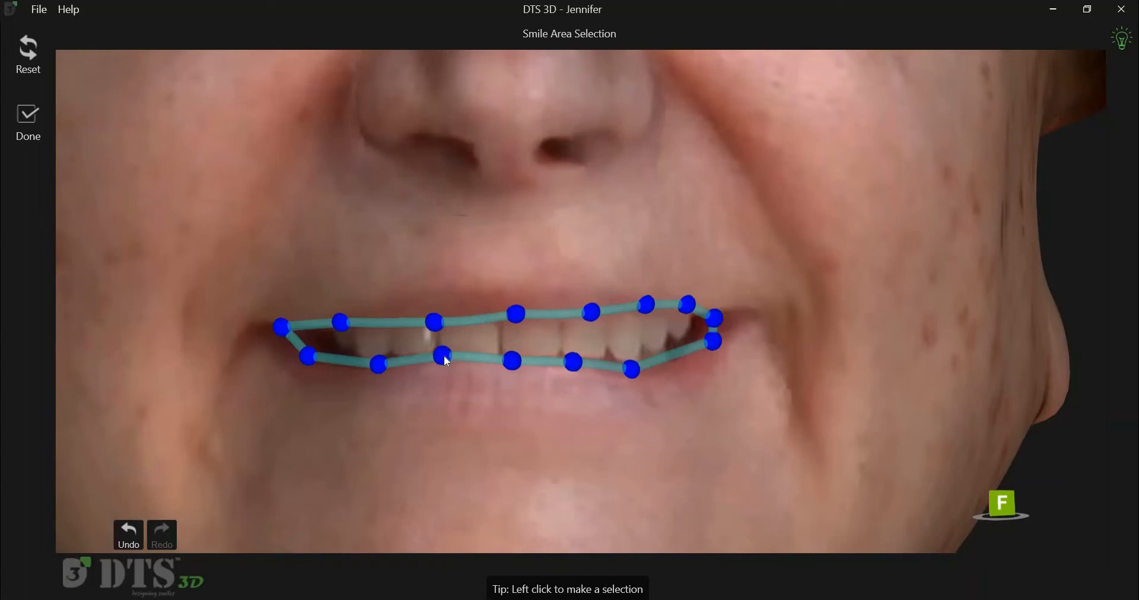
{"action": "left_click_drag", "start_coordinate": [443, 356], "coordinate": [408, 375]}
{"action": "left_click_drag", "start_coordinate": [512, 361], "coordinate": [631, 379]}
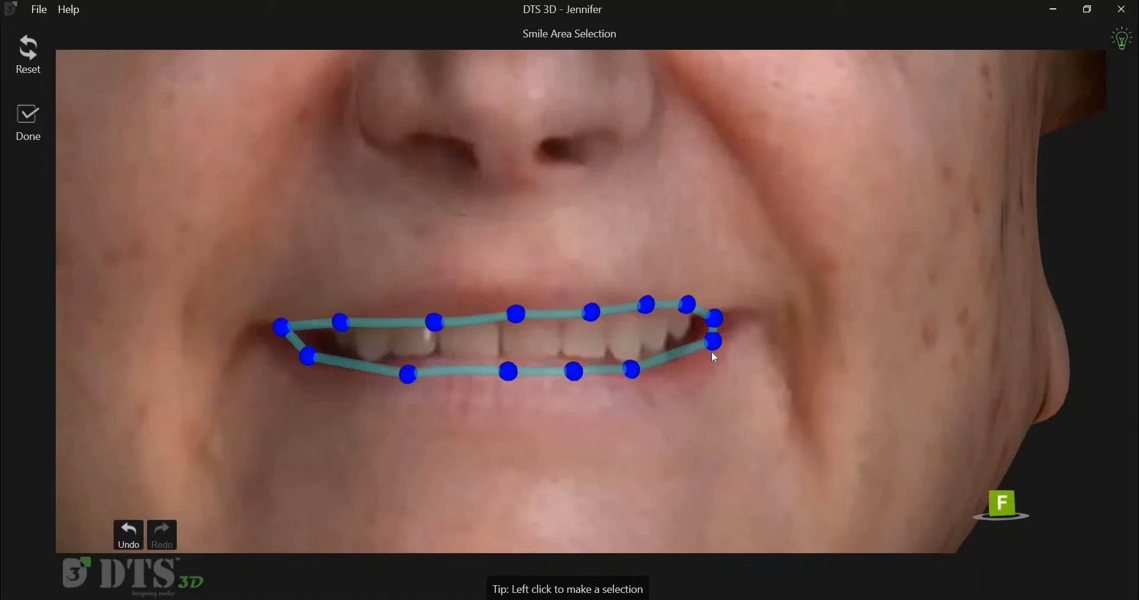
{"action": "left_click_drag", "start_coordinate": [715, 341], "coordinate": [715, 349]}
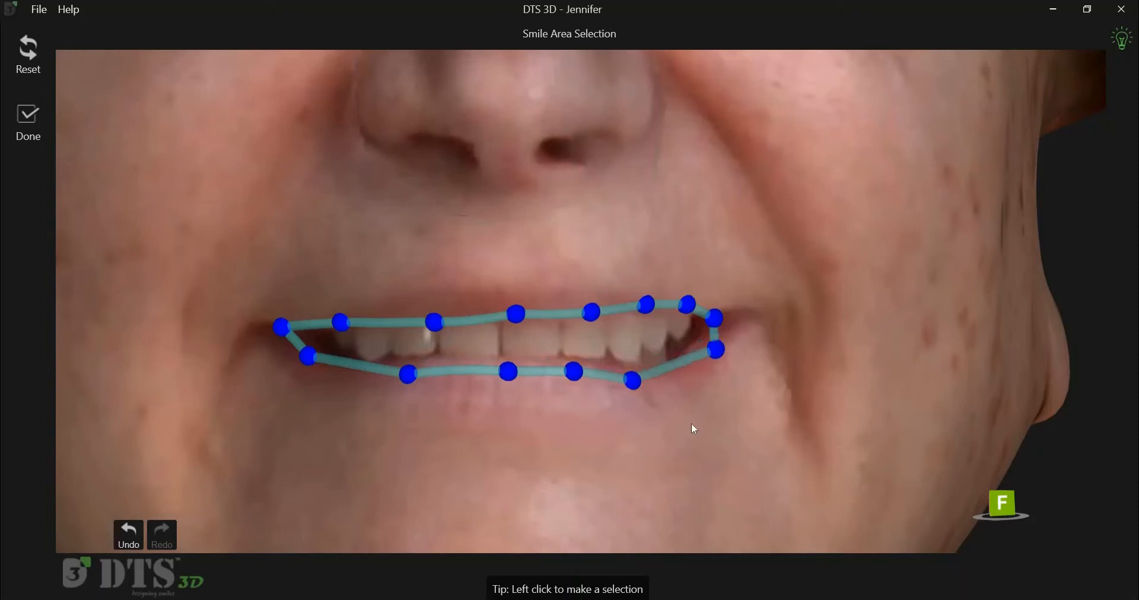
{"action": "scroll", "coordinate": [691, 425], "scroll_direction": "down", "scroll_amount": 6}
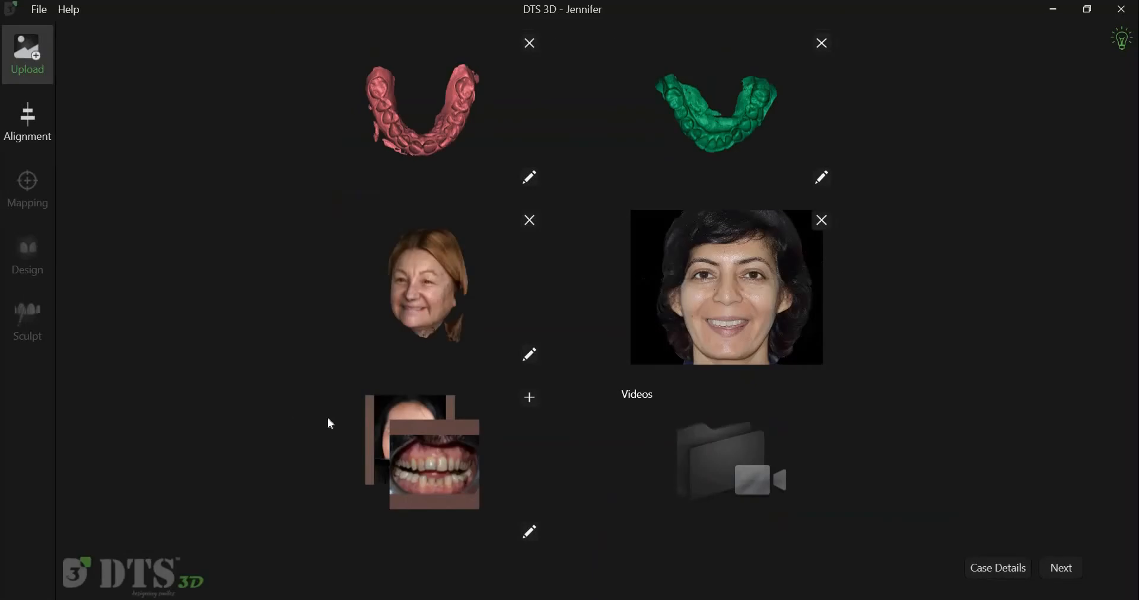
Step: Add the video "Untitled test video" from the Videos folder to the case
{"action": "left_click", "coordinate": [693, 483]}
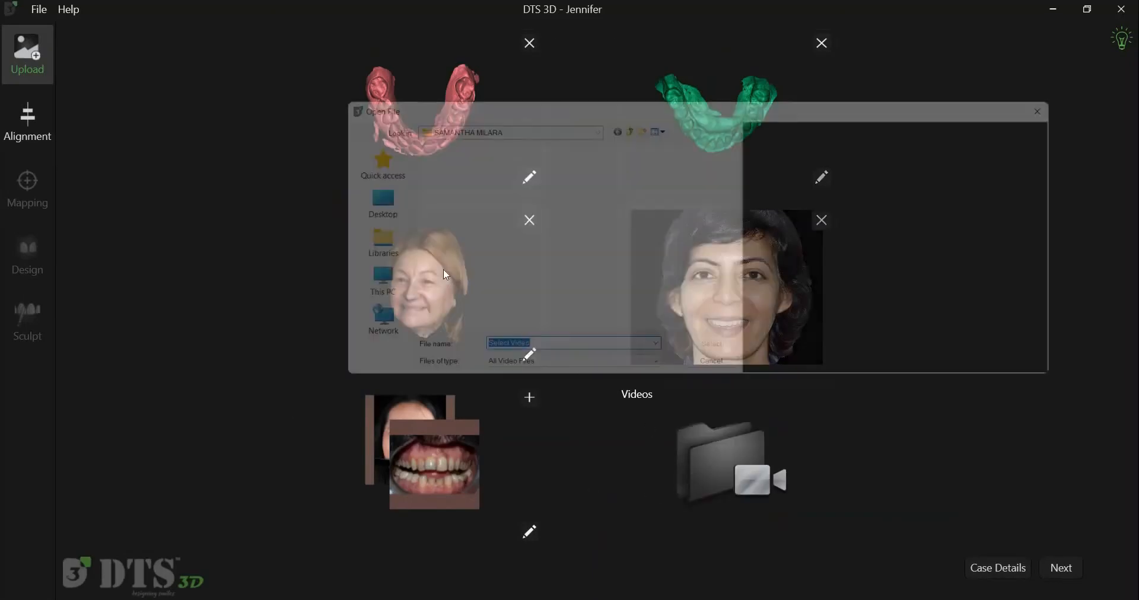
{"action": "left_click", "coordinate": [380, 292]}
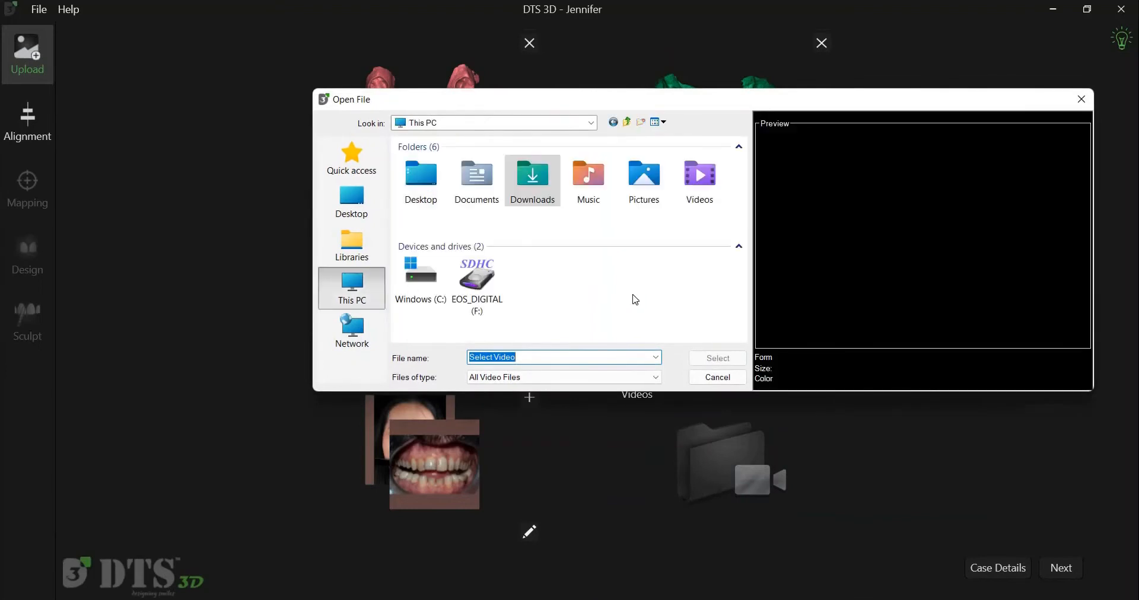
{"action": "left_click", "coordinate": [695, 201]}
{"action": "double_click", "coordinate": [695, 202]}
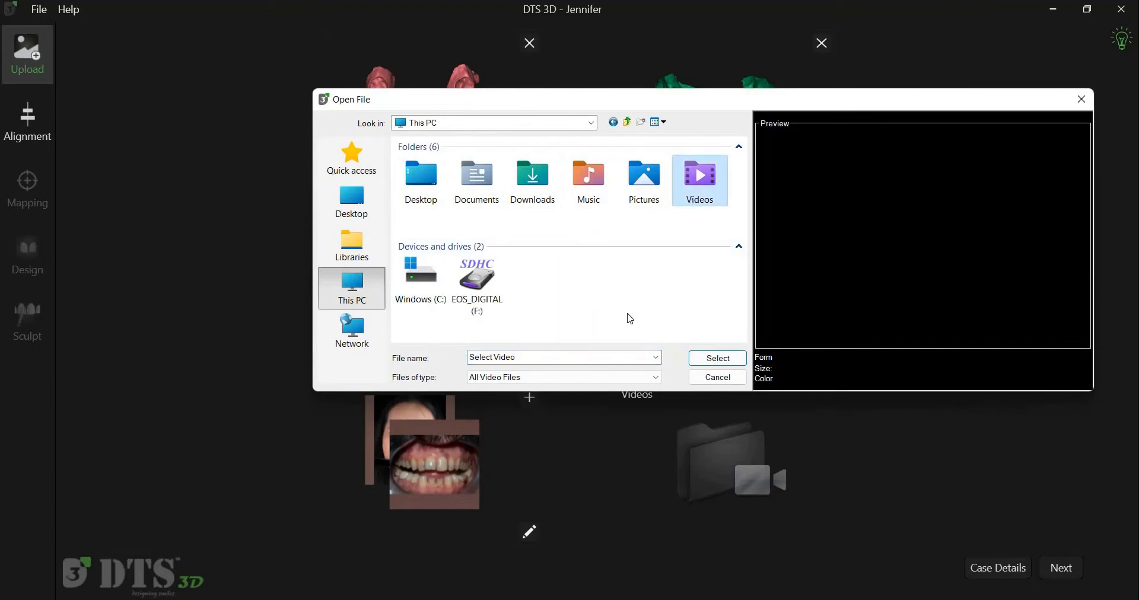
{"action": "scroll", "coordinate": [497, 292], "scroll_direction": "down", "scroll_amount": 1}
{"action": "left_click", "coordinate": [496, 293]}
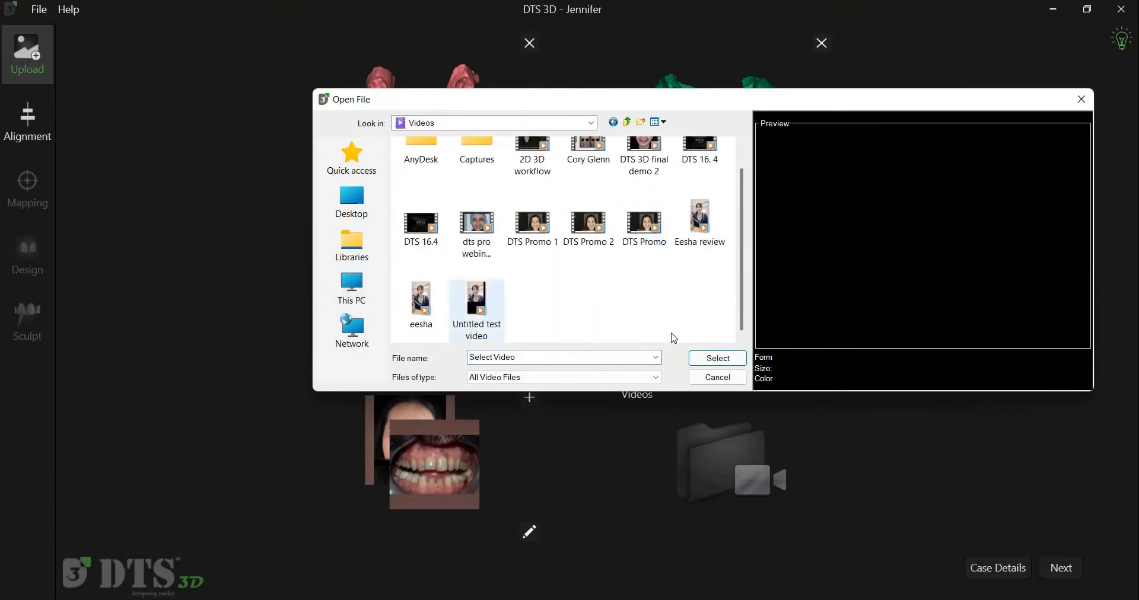
{"action": "left_click", "coordinate": [718, 360]}
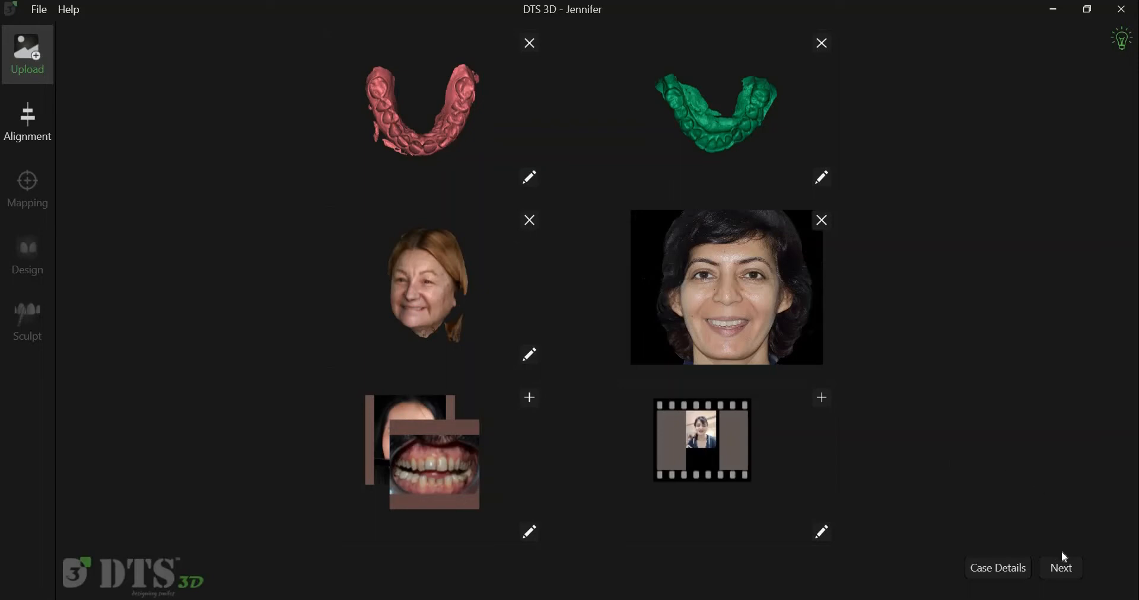
Step: In the Alignment stage, mark both molar buccal cusps, both canine cusp tips and the midline incisal edge on the upper jaw scan
{"action": "left_click", "coordinate": [1063, 576]}
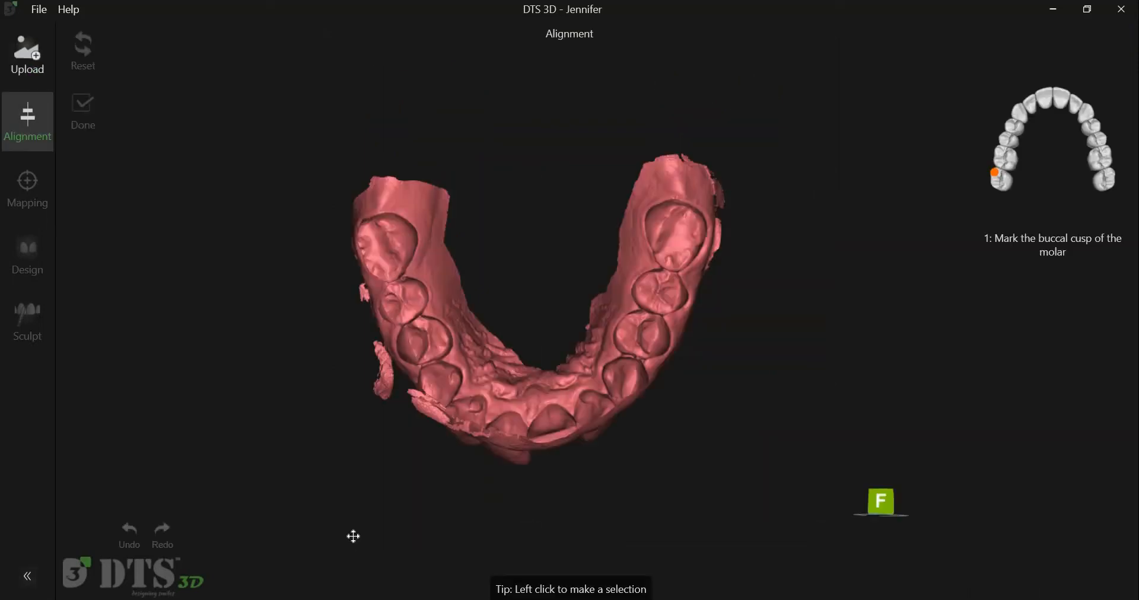
{"action": "right_click_drag", "start_coordinate": [393, 382], "coordinate": [762, 416]}
{"action": "right_click_drag", "start_coordinate": [391, 409], "coordinate": [224, 423]}
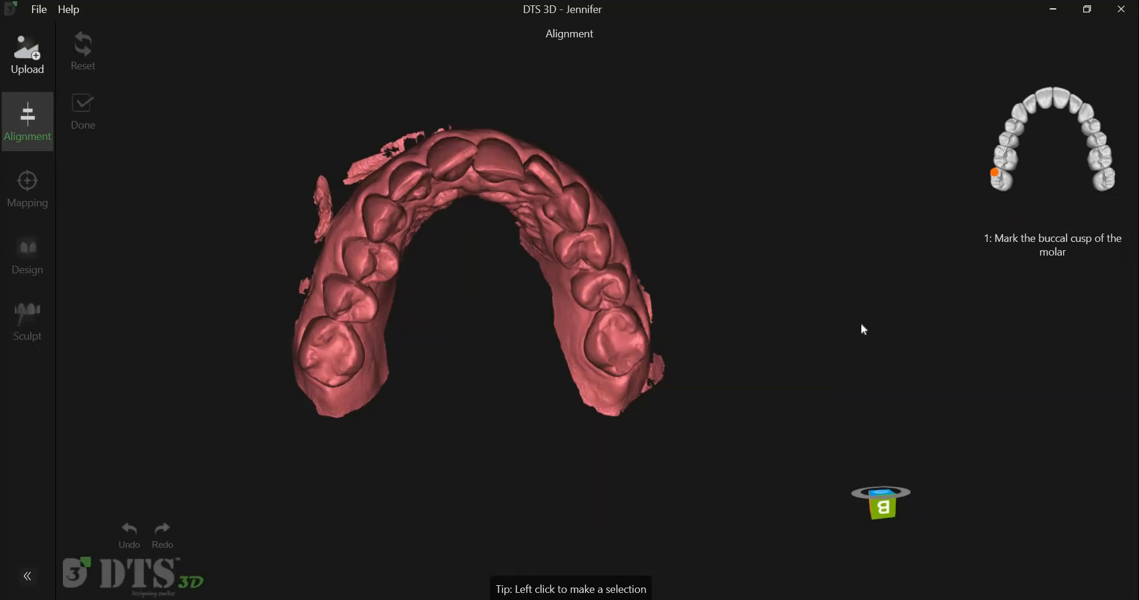
{"action": "left_click", "coordinate": [318, 331]}
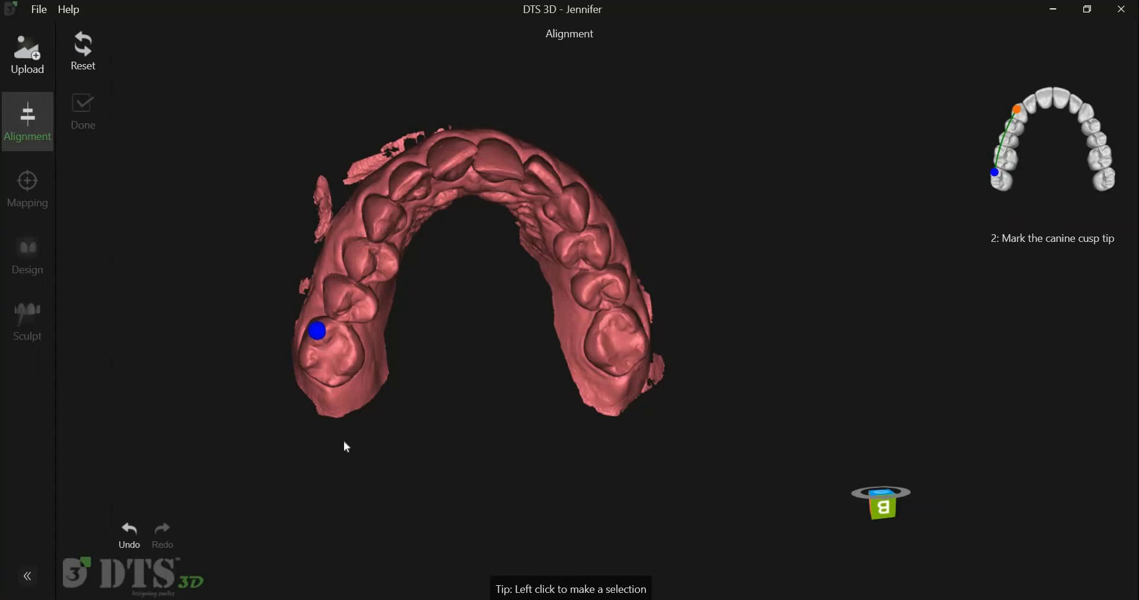
{"action": "left_click", "coordinate": [385, 215]}
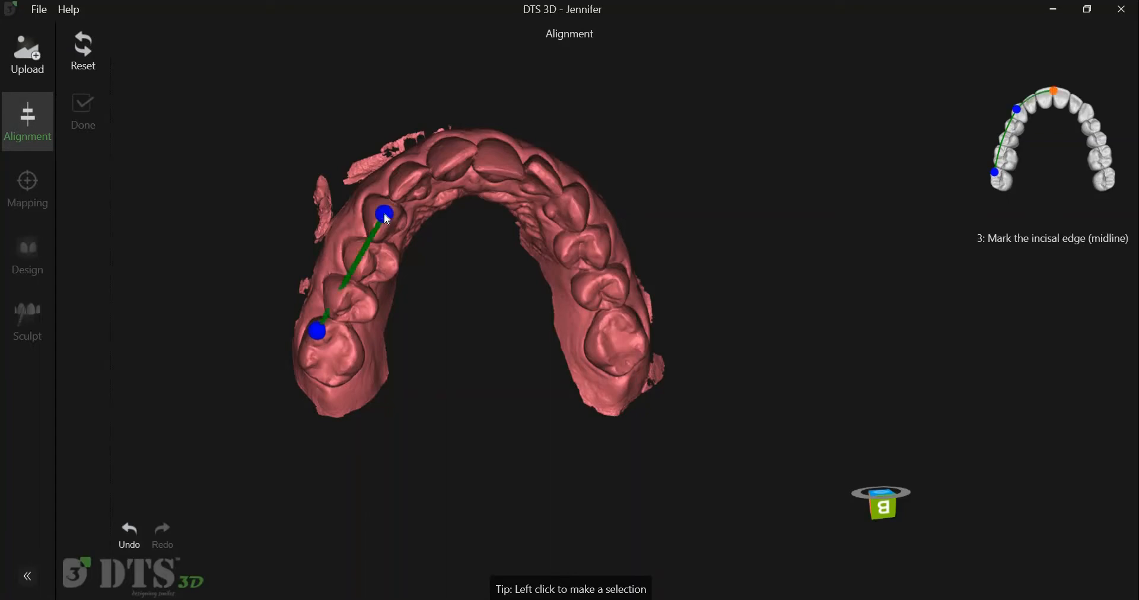
{"action": "left_click", "coordinate": [476, 146]}
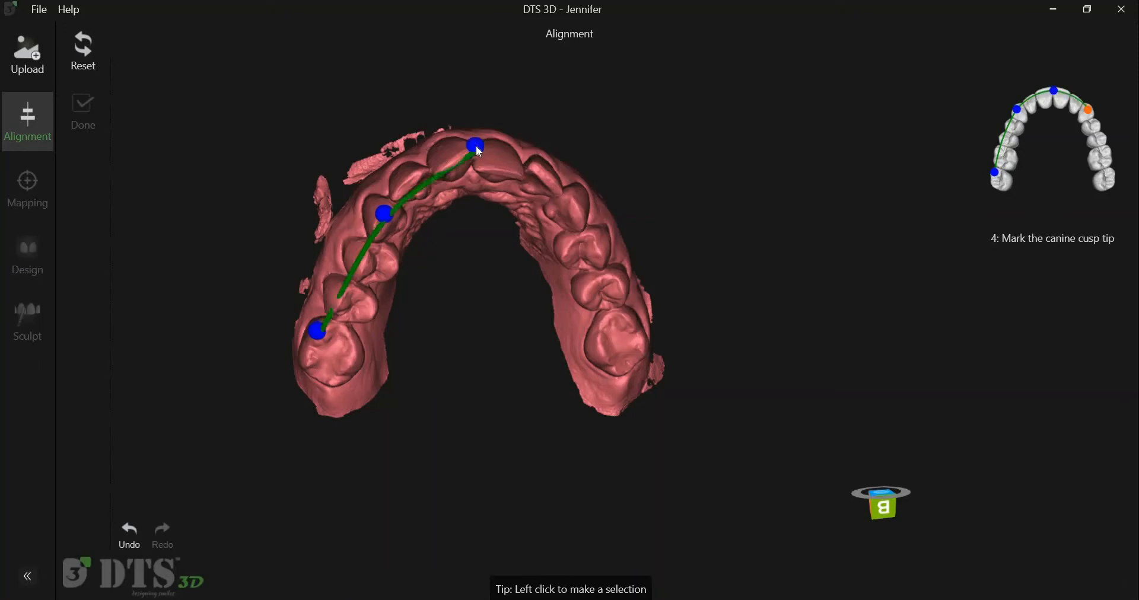
{"action": "left_click", "coordinate": [580, 209]}
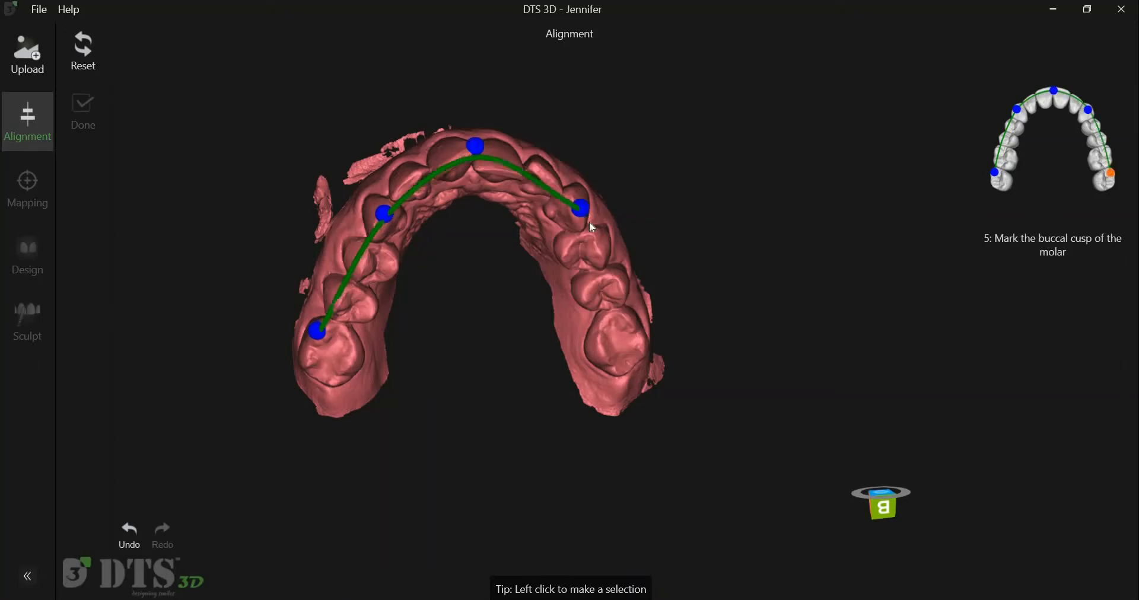
{"action": "left_click", "coordinate": [628, 324]}
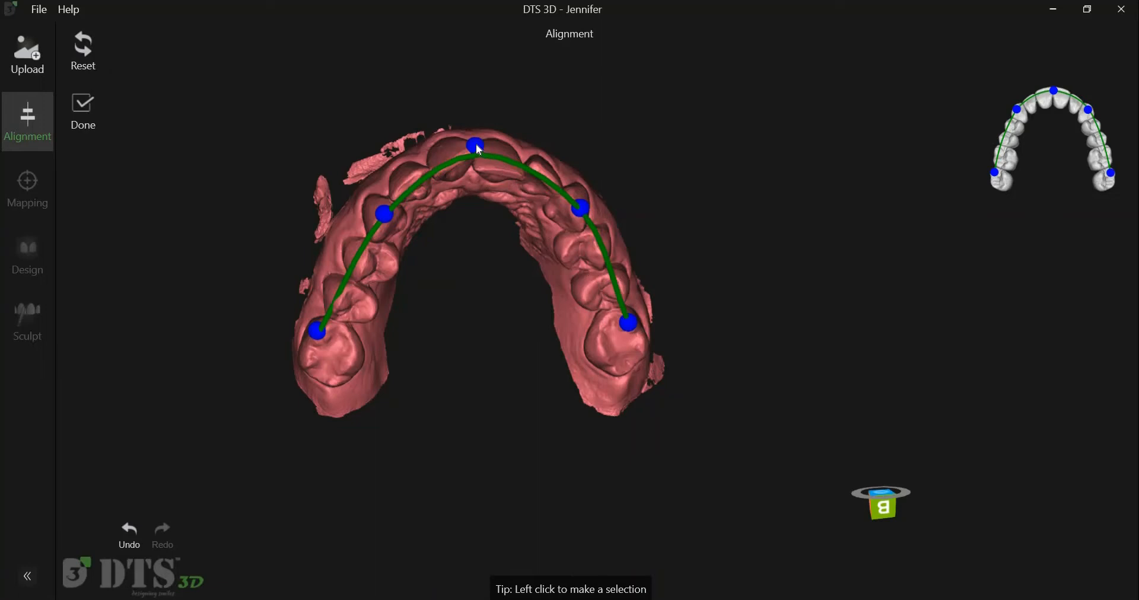
Step: Fine-tune the midline and canine alignment points on the upper jaw scan and accept the marked arch
{"action": "left_click_drag", "start_coordinate": [474, 142], "coordinate": [472, 146]}
{"action": "left_click", "coordinate": [382, 212]}
{"action": "left_click_drag", "start_coordinate": [578, 207], "coordinate": [578, 204]}
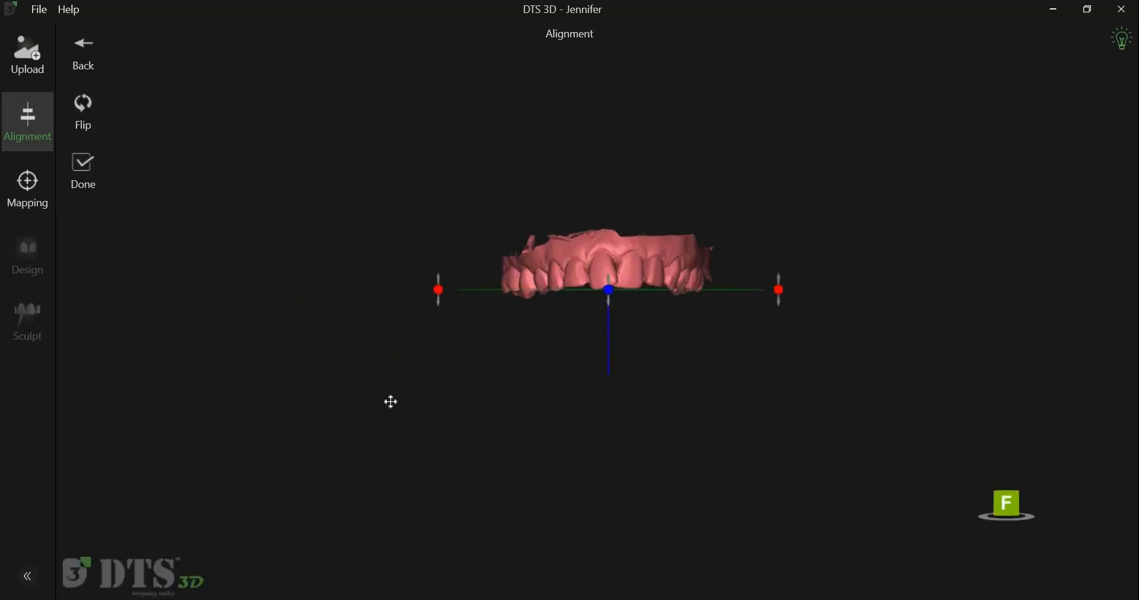
Step: Rotate the green alignment template slightly in the occlusal view to adjust its midline on the arch
{"action": "left_click_drag", "start_coordinate": [441, 408], "coordinate": [763, 376]}
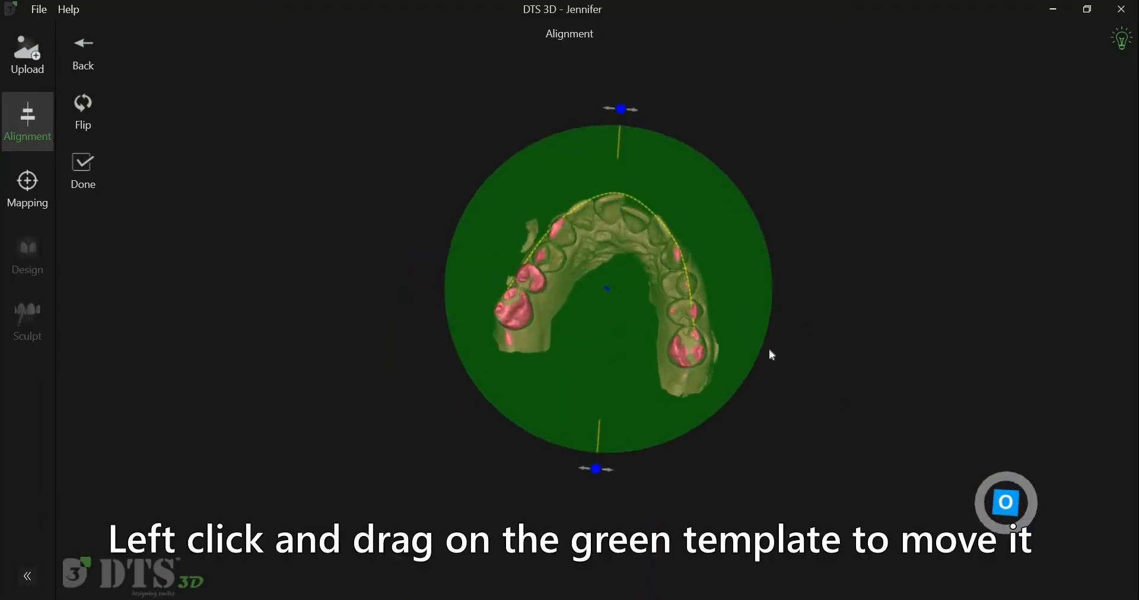
{"action": "scroll", "coordinate": [759, 369], "scroll_direction": "up", "scroll_amount": 5}
{"action": "middle_click_drag", "start_coordinate": [782, 409], "coordinate": [778, 437]}
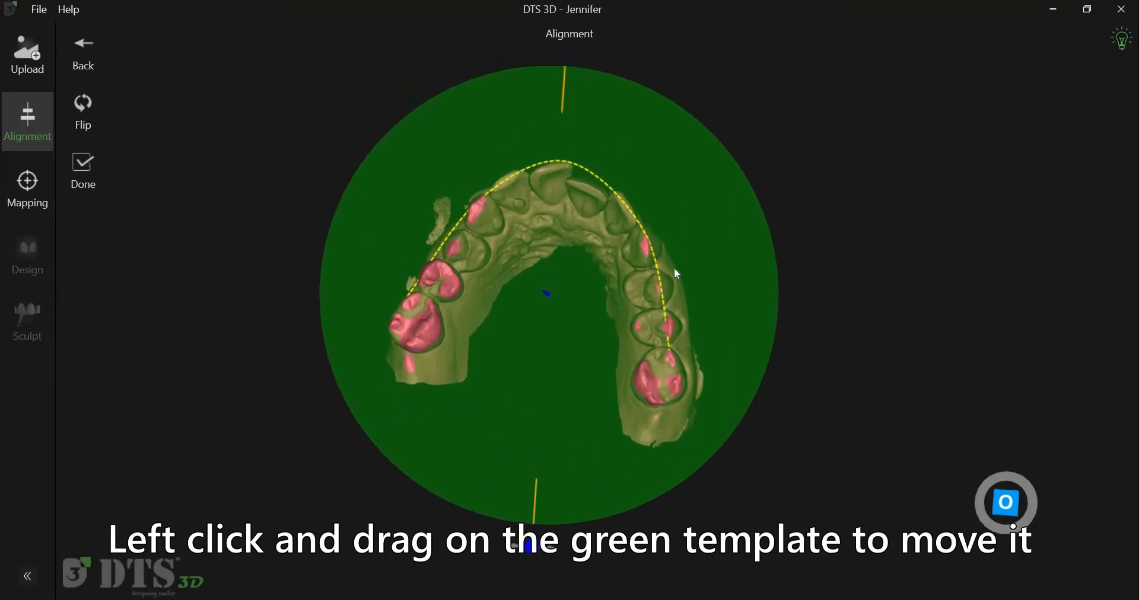
{"action": "scroll", "coordinate": [552, 493], "scroll_direction": "down", "scroll_amount": 4}
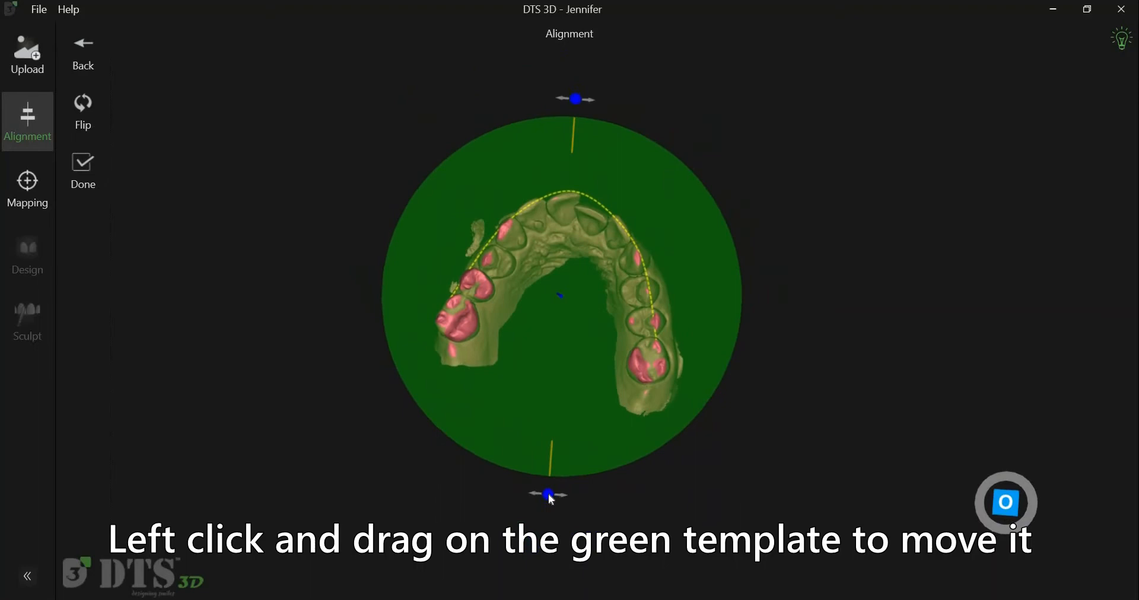
{"action": "left_click_drag", "start_coordinate": [545, 495], "coordinate": [544, 494]}
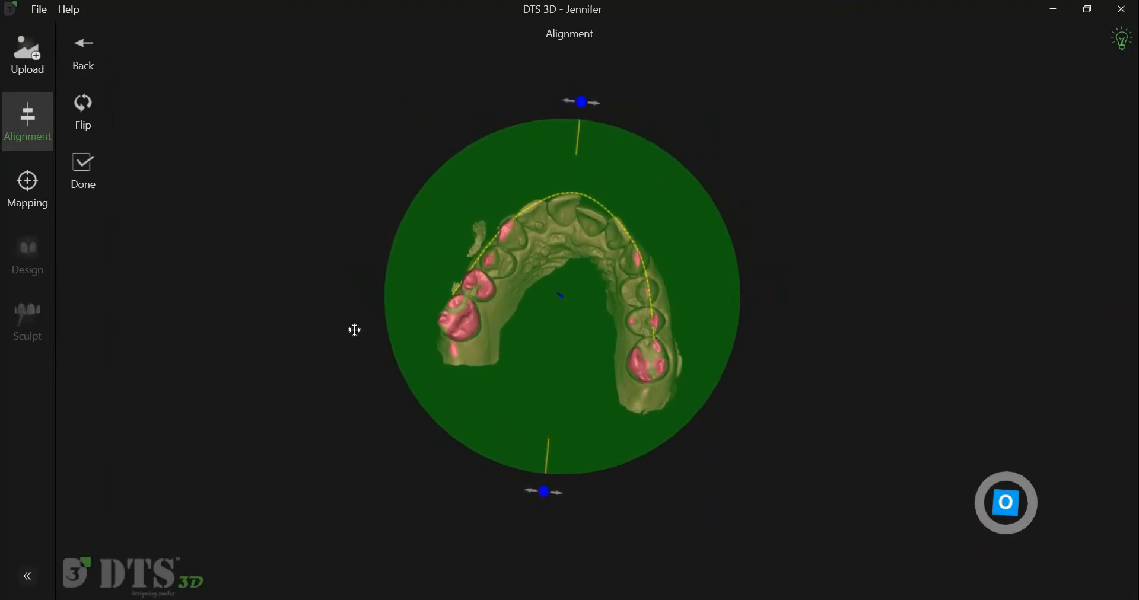
Step: Tilt and shift the green template plane in side views to fit the occlusal plane of the upper teeth
{"action": "left_click_drag", "start_coordinate": [422, 328], "coordinate": [481, 332]}
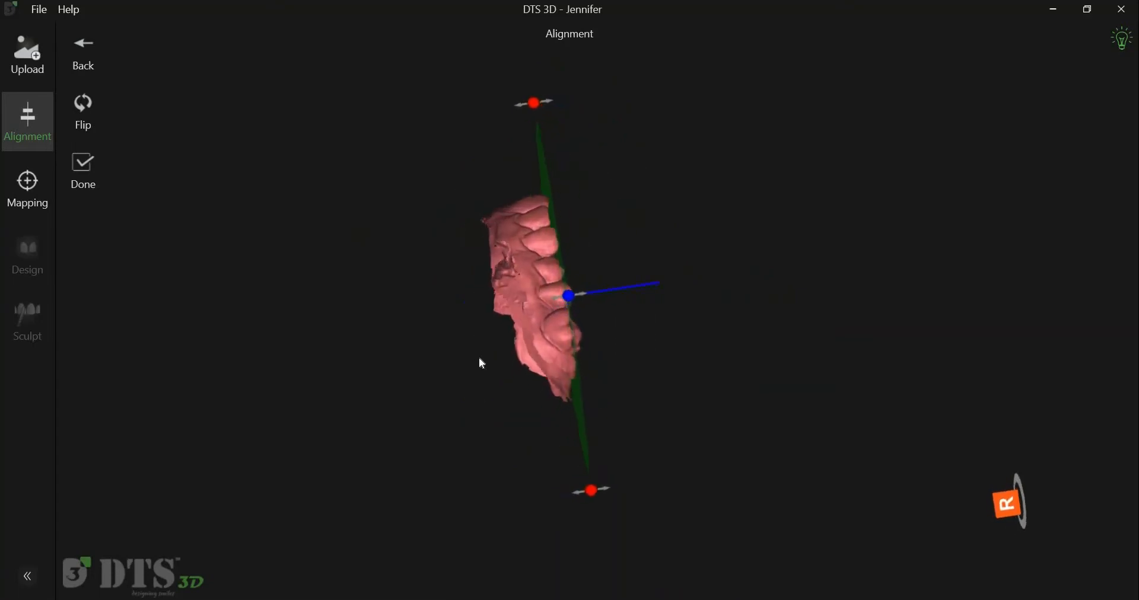
{"action": "left_click_drag", "start_coordinate": [603, 490], "coordinate": [606, 488]}
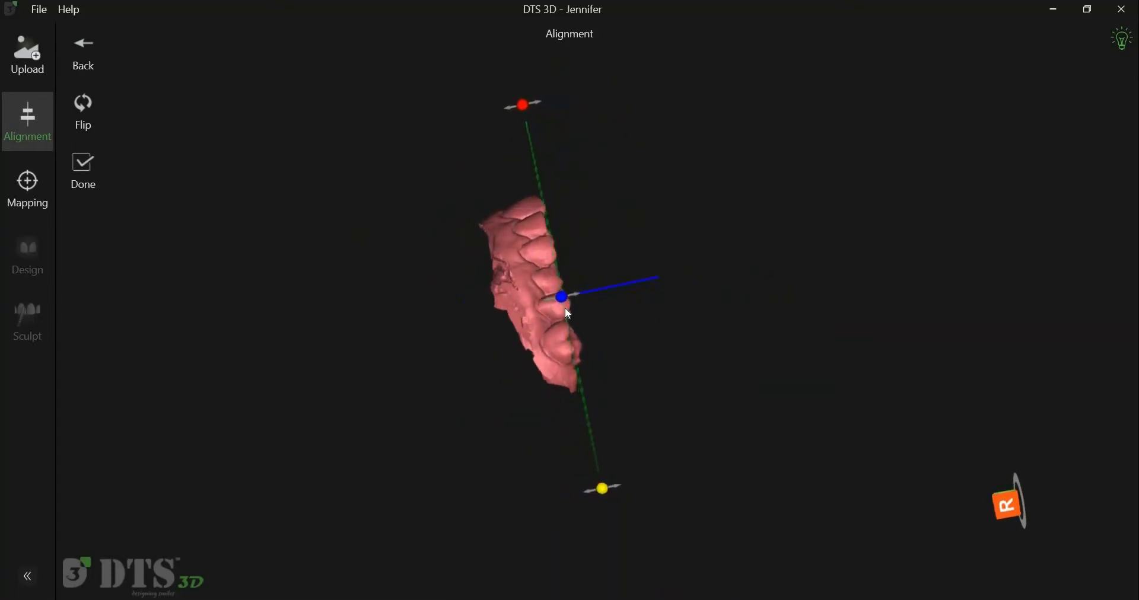
{"action": "left_click_drag", "start_coordinate": [566, 294], "coordinate": [571, 293]}
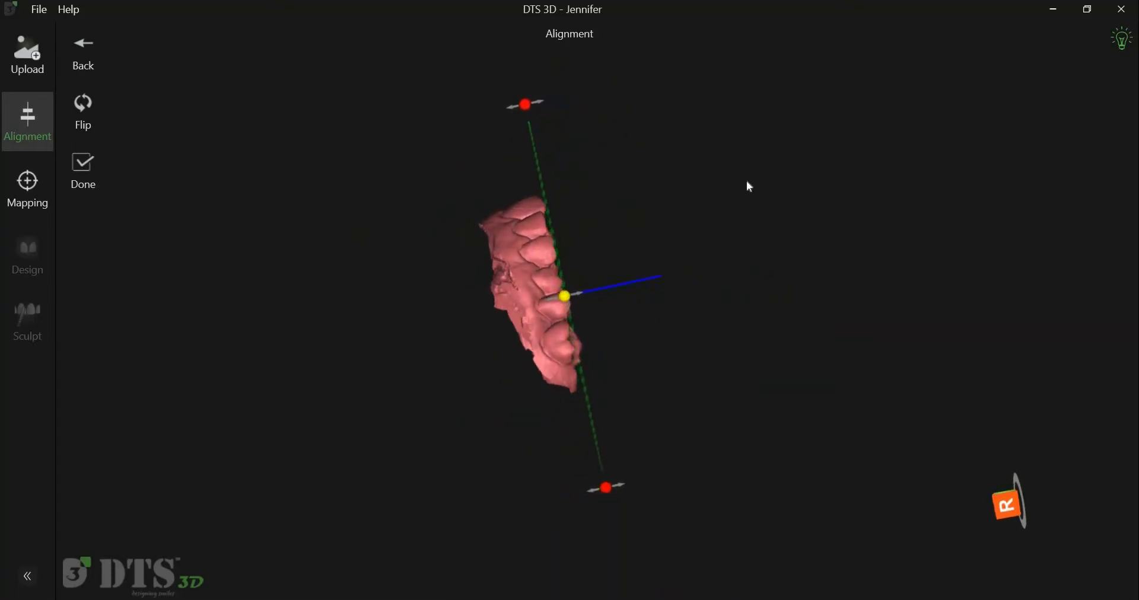
{"action": "left_click_drag", "start_coordinate": [824, 256], "coordinate": [623, 391]}
{"action": "left_click_drag", "start_coordinate": [653, 118], "coordinate": [640, 115]}
{"action": "left_click_drag", "start_coordinate": [571, 298], "coordinate": [574, 300]}
{"action": "middle_click_drag", "start_coordinate": [708, 461], "coordinate": [646, 510]}
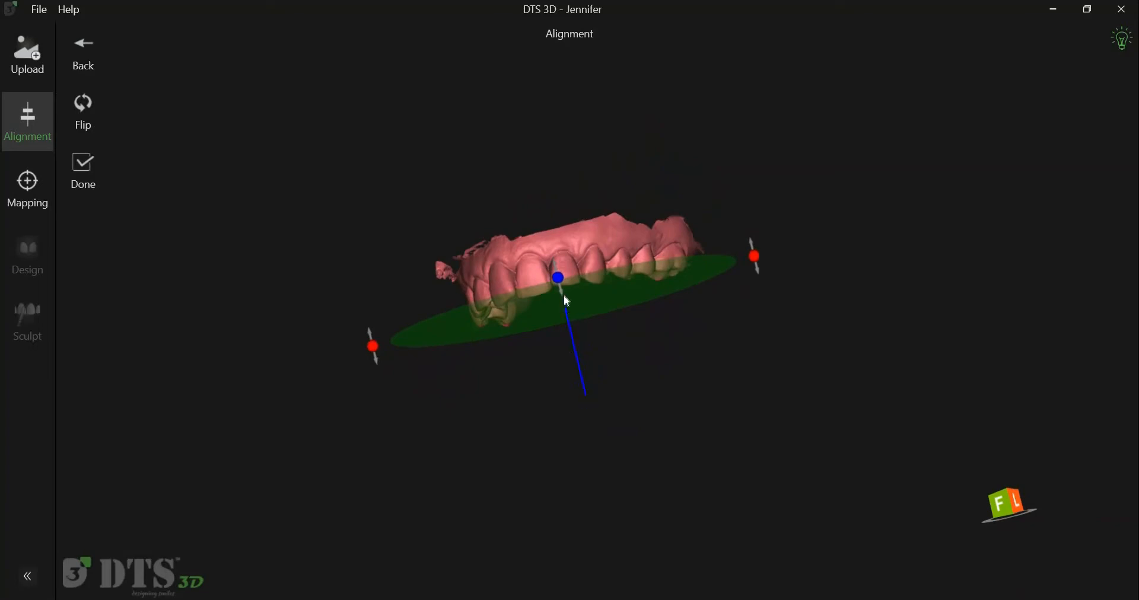
Step: Flip the jaw scan and flip it back, inspect the template from the occlusal view, and accept the alignment
{"action": "left_click", "coordinate": [96, 123]}
{"action": "left_click", "coordinate": [95, 123]}
{"action": "right_click_drag", "start_coordinate": [544, 400], "coordinate": [515, 190]}
{"action": "right_click_drag", "start_coordinate": [826, 219], "coordinate": [836, 238]}
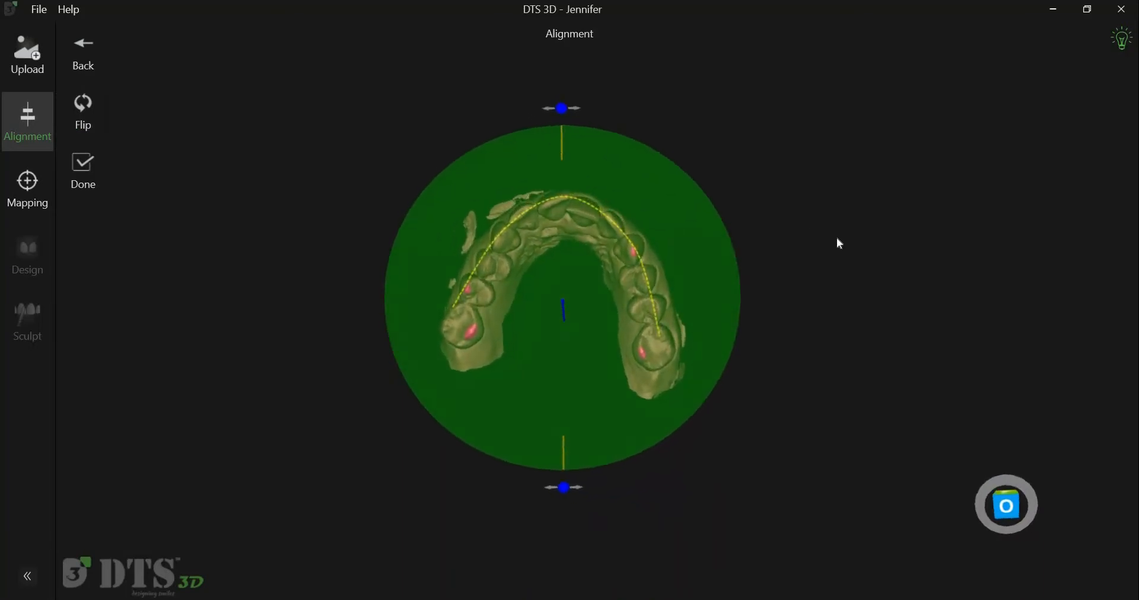
{"action": "left_click", "coordinate": [97, 173]}
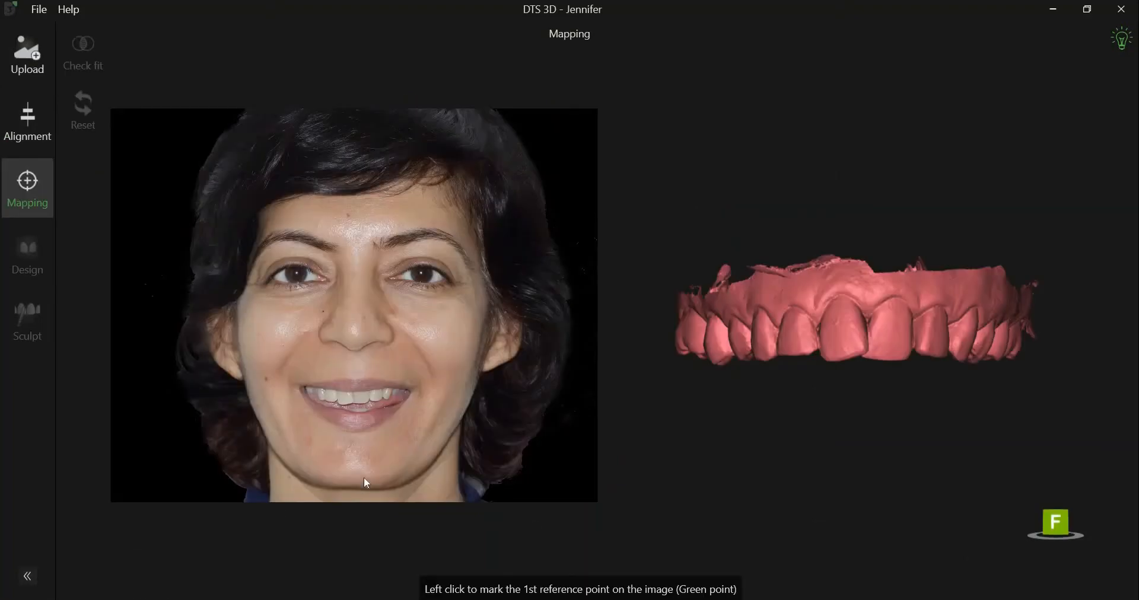
Step: Map the scan to the portrait by marking both canine tips on the photo and the matching tips on the scan
{"action": "scroll", "coordinate": [364, 476], "scroll_direction": "up", "scroll_amount": 4}
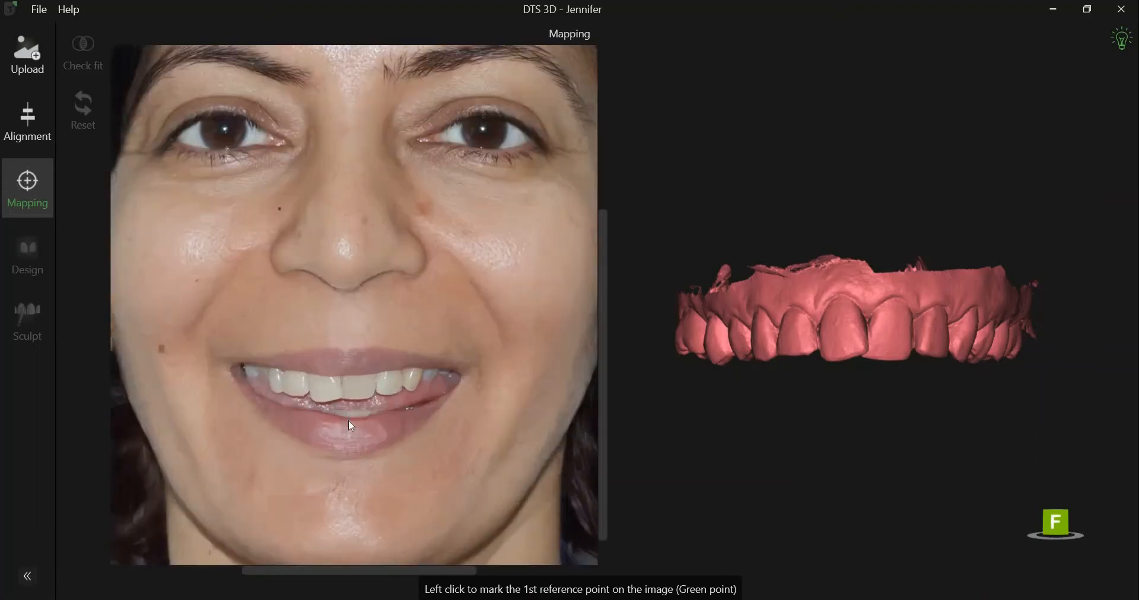
{"action": "scroll", "coordinate": [331, 462], "scroll_direction": "up", "scroll_amount": 4}
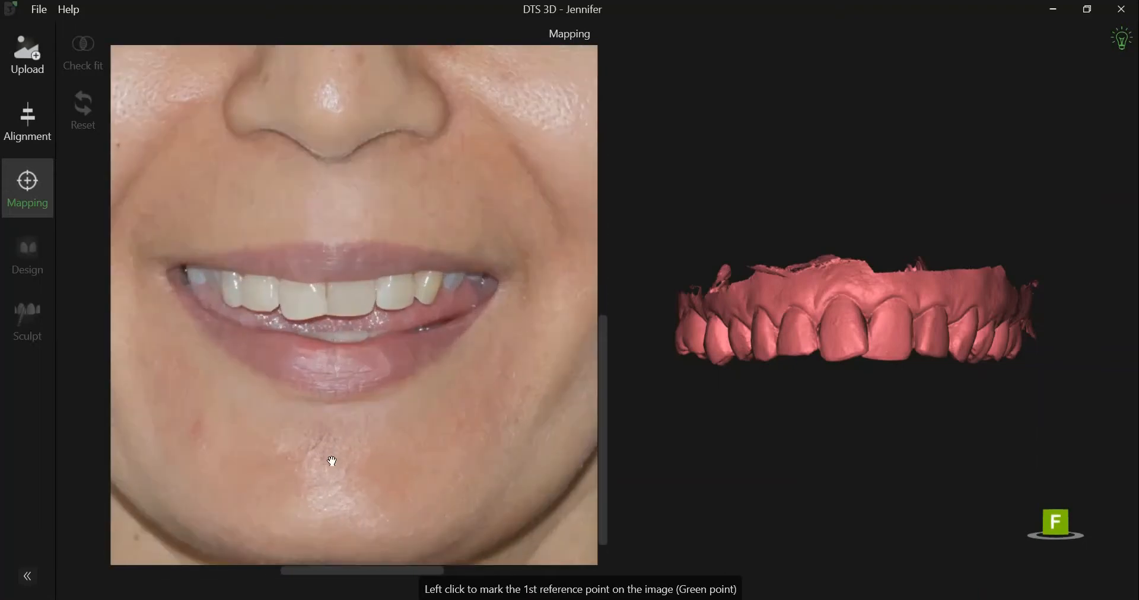
{"action": "left_click_drag", "start_coordinate": [338, 462], "coordinate": [343, 492]}
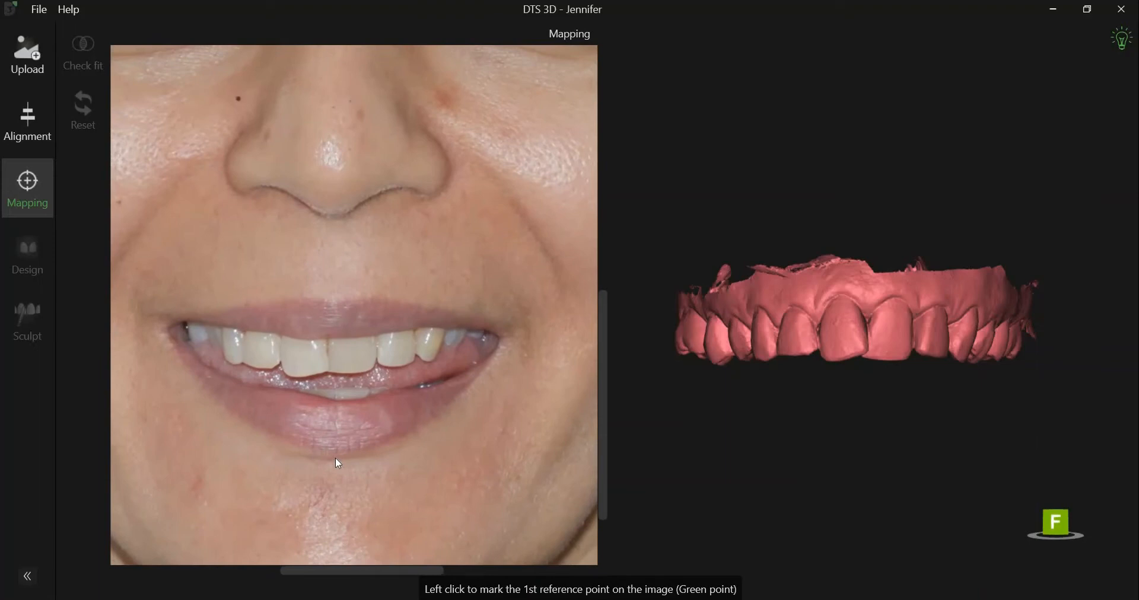
{"action": "left_click_drag", "start_coordinate": [249, 455], "coordinate": [243, 404]}
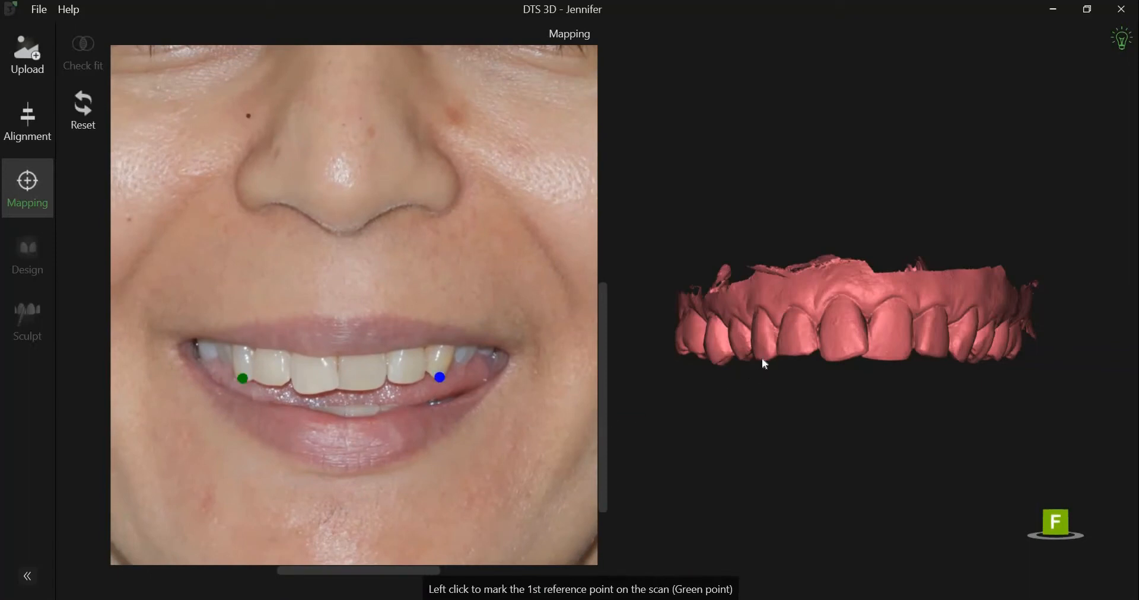
{"action": "left_click", "coordinate": [958, 380]}
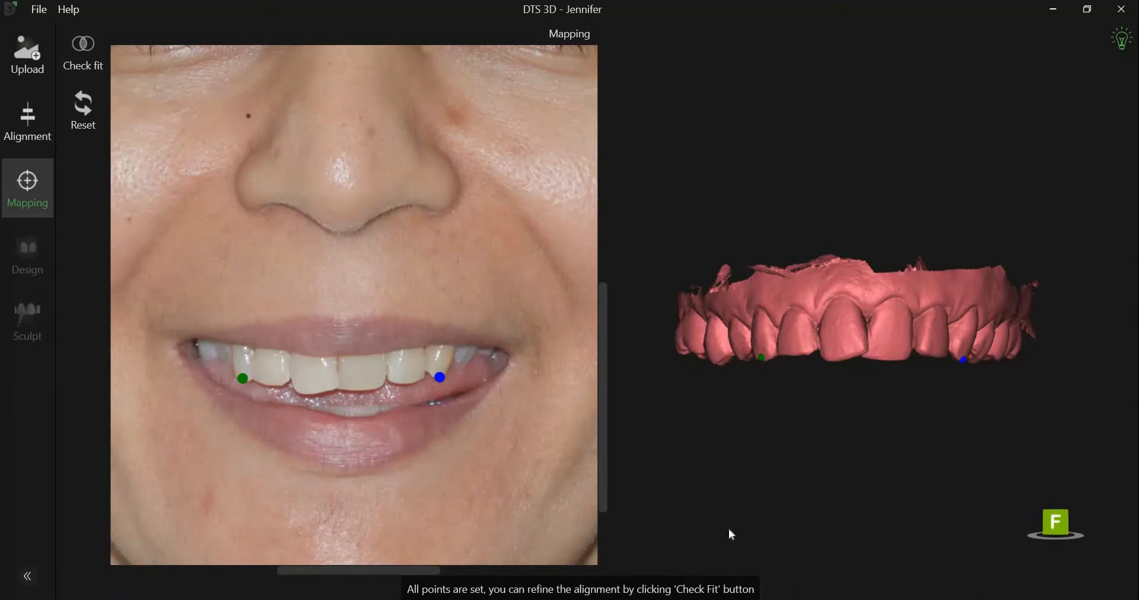
Step: Check the scan's fit over the portrait and fine-tune both canine reference points on the canine tips
{"action": "left_click", "coordinate": [102, 62]}
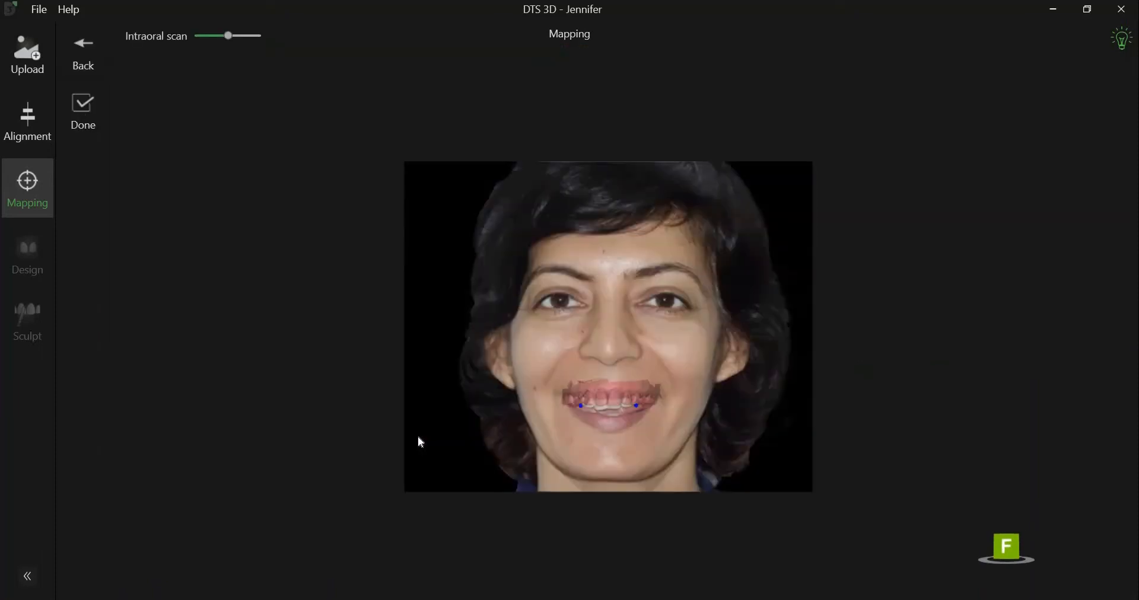
{"action": "scroll", "coordinate": [440, 412], "scroll_direction": "up", "scroll_amount": 10}
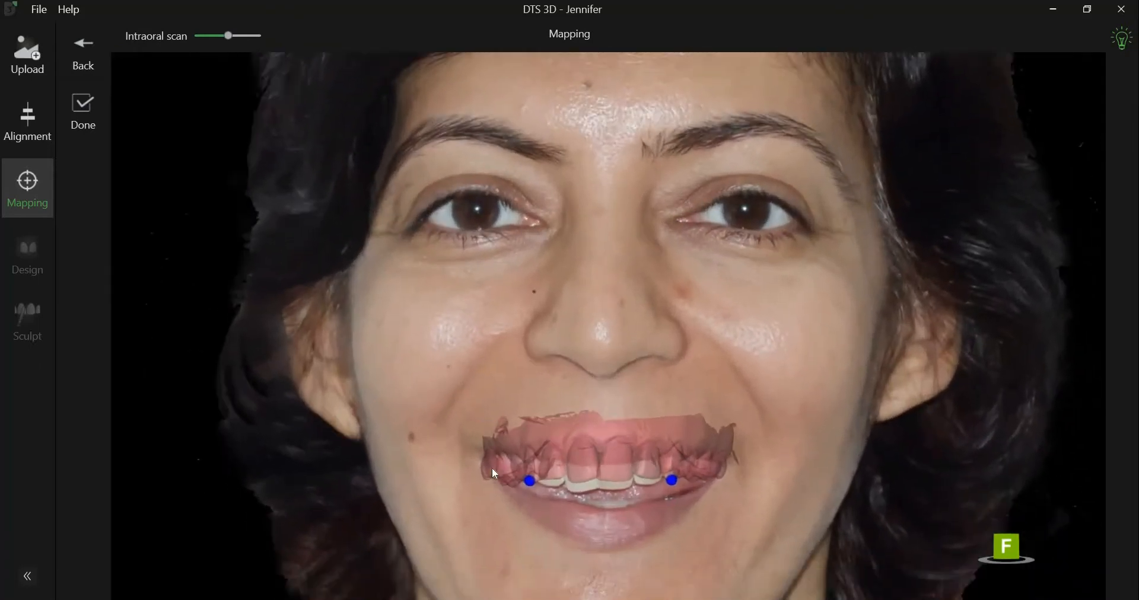
{"action": "scroll", "coordinate": [495, 476], "scroll_direction": "up", "scroll_amount": 5}
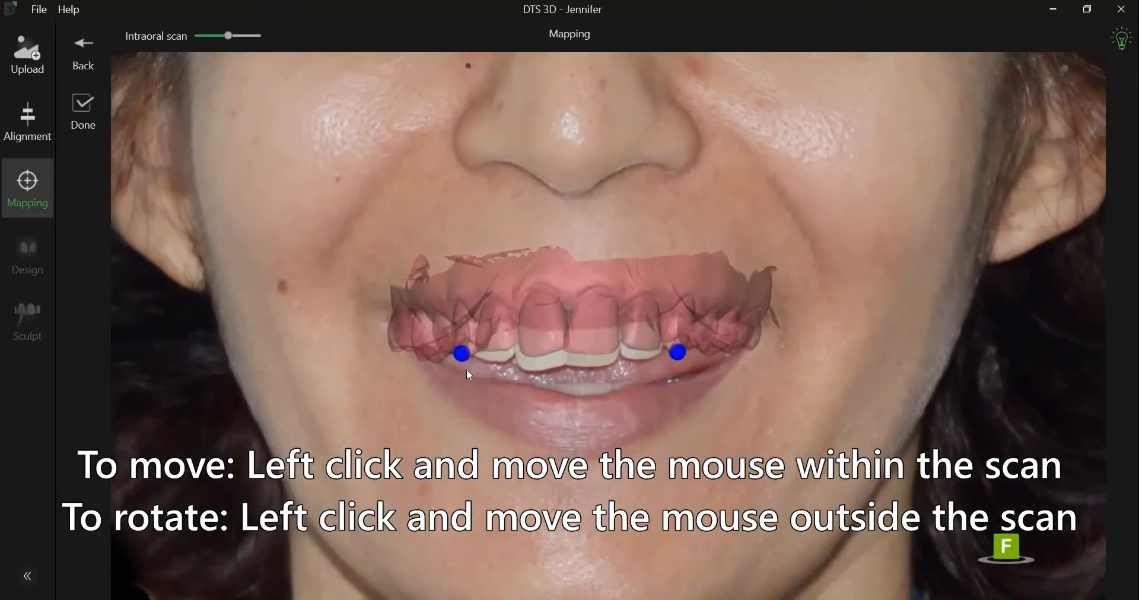
{"action": "left_click_drag", "start_coordinate": [461, 333], "coordinate": [458, 351]}
{"action": "left_click", "coordinate": [677, 353]}
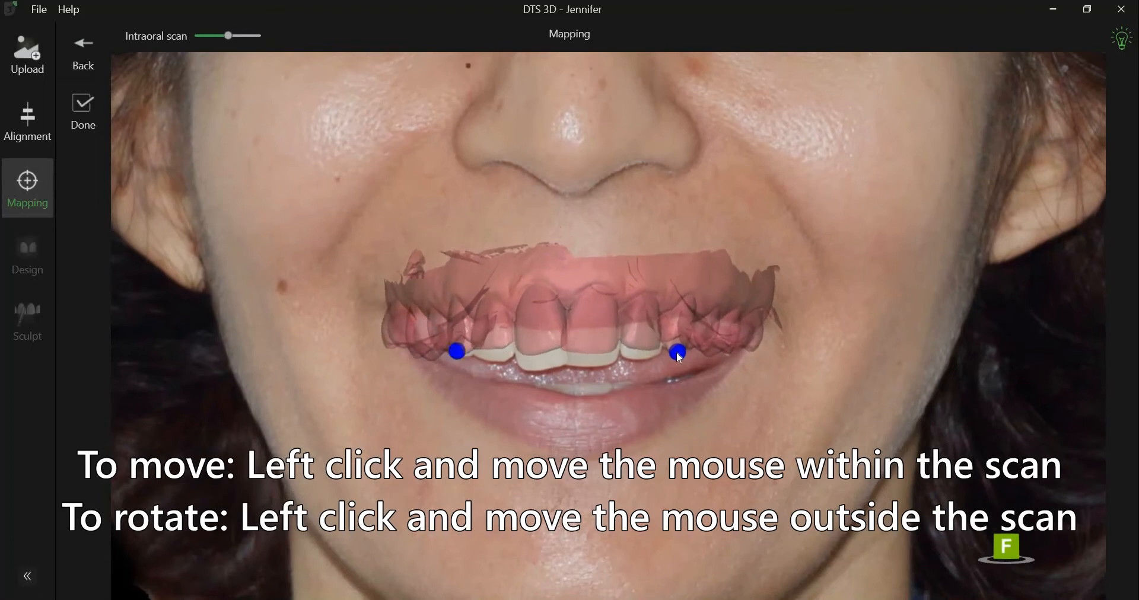
{"action": "left_click_drag", "start_coordinate": [681, 349], "coordinate": [680, 354]}
Step: Tilt the overlaid scan to match the photo's incisal curve and readjust both canine reference points
{"action": "left_click", "coordinate": [573, 402]}
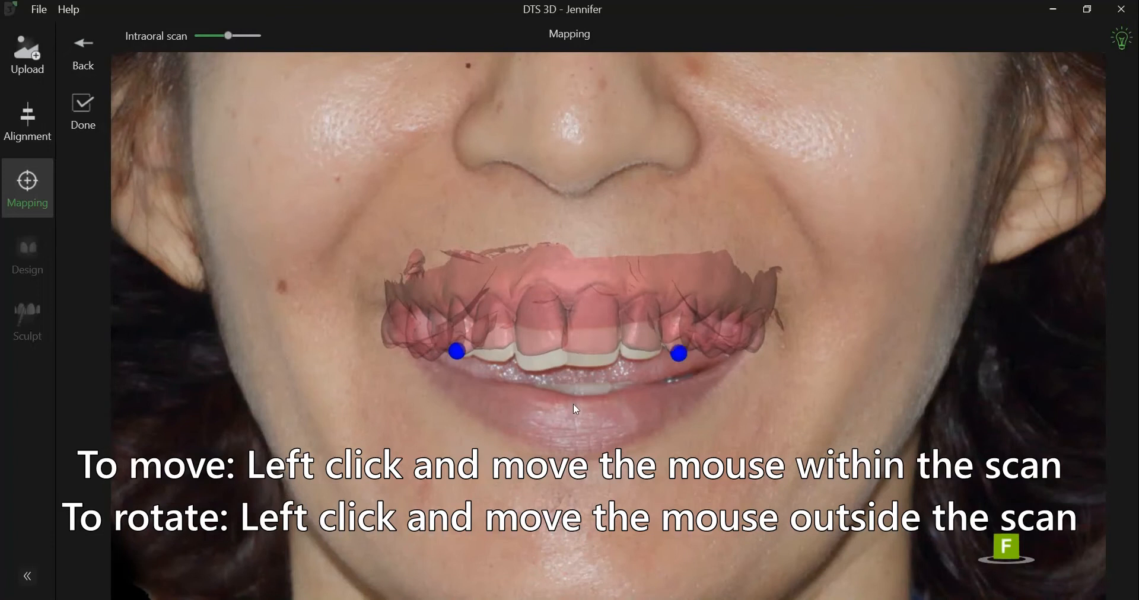
{"action": "left_click_drag", "start_coordinate": [572, 421], "coordinate": [569, 506]}
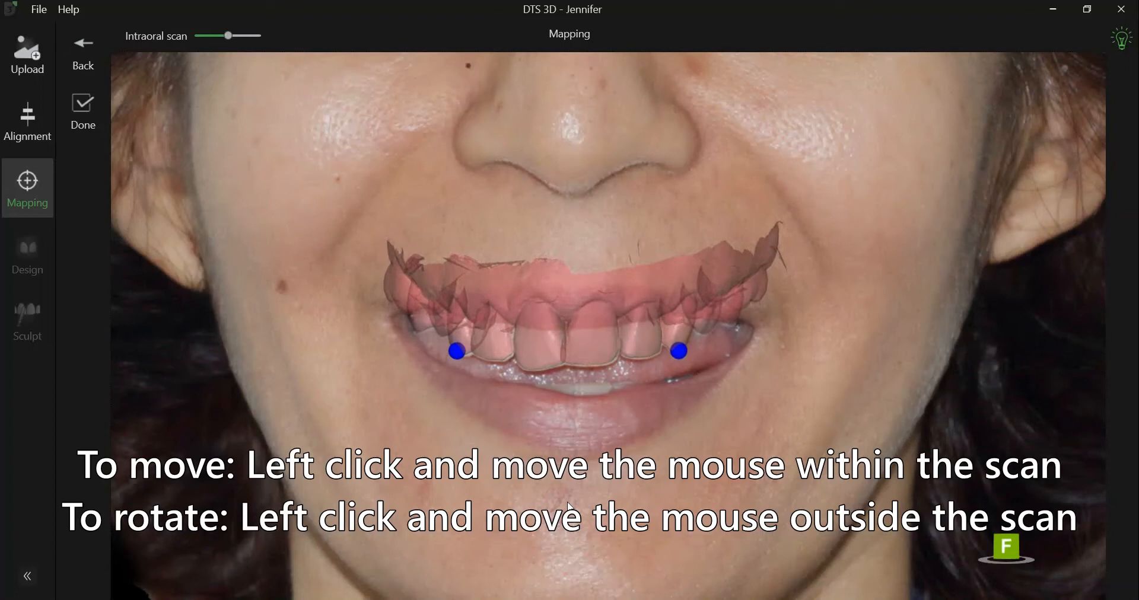
{"action": "left_click", "coordinate": [462, 351]}
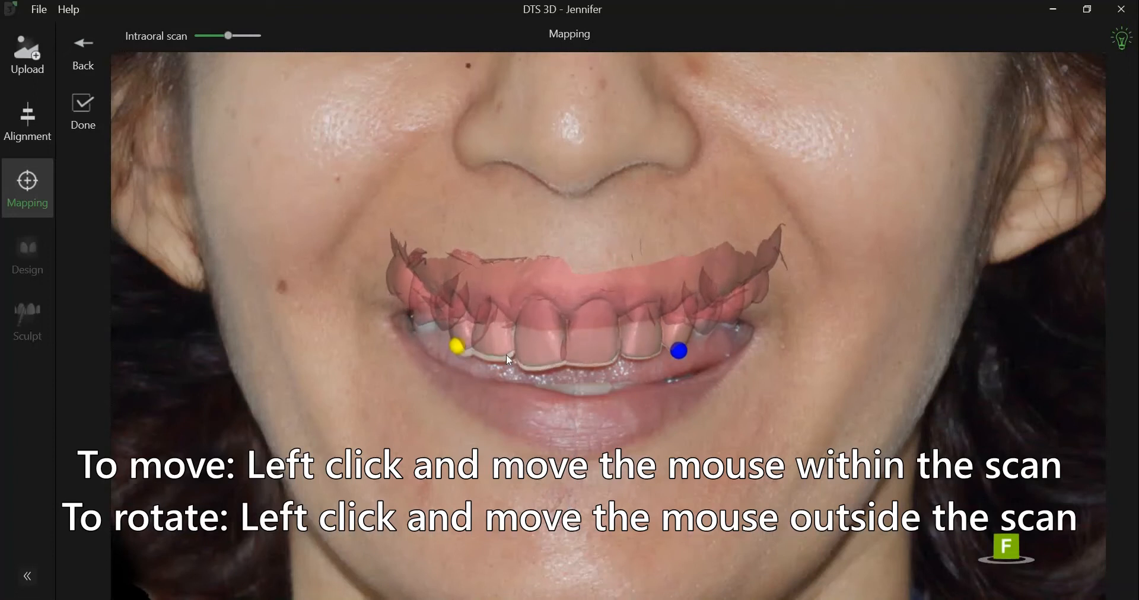
{"action": "left_click", "coordinate": [683, 351]}
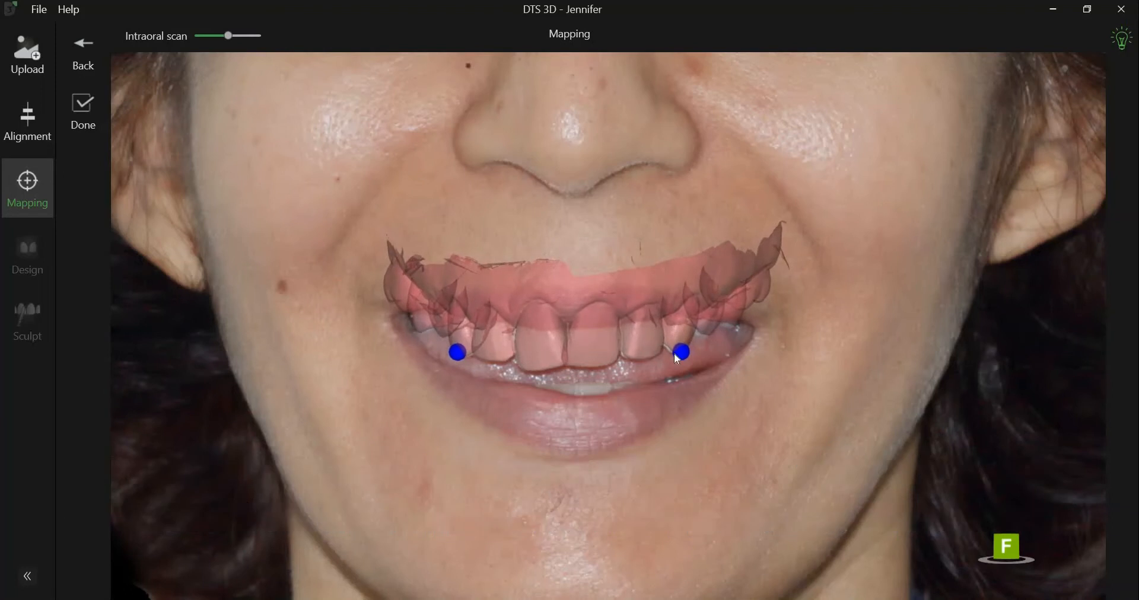
{"action": "left_click_drag", "start_coordinate": [674, 355], "coordinate": [671, 393]}
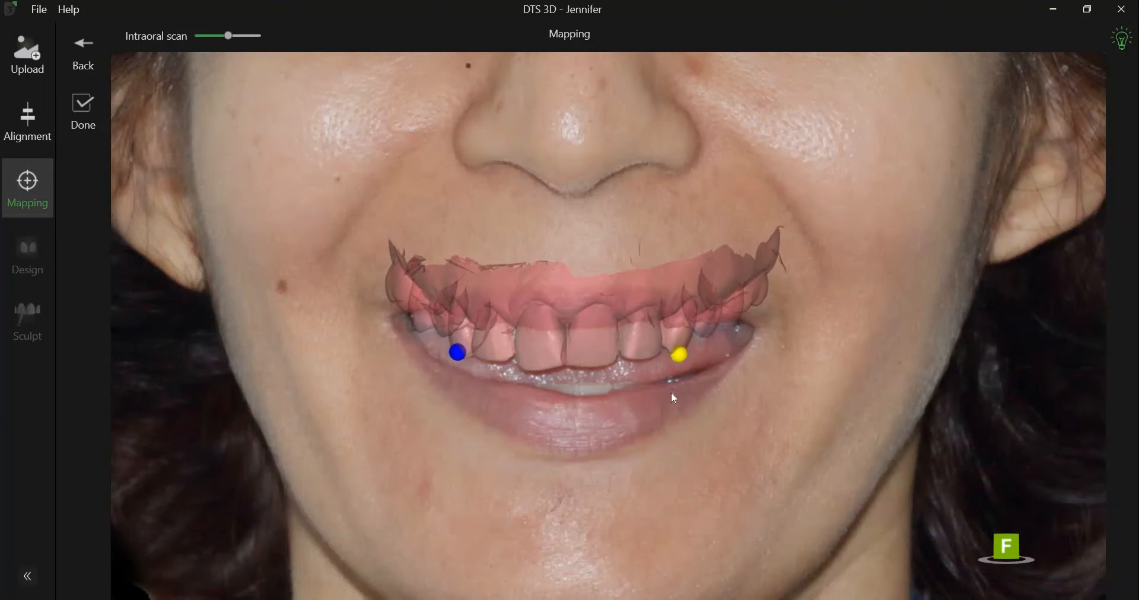
Step: Increase the intraoral scan's opacity and refine both canine reference points against the teeth in the photo
{"action": "left_click_drag", "start_coordinate": [252, 36], "coordinate": [216, 42]}
{"action": "left_click", "coordinate": [242, 38]}
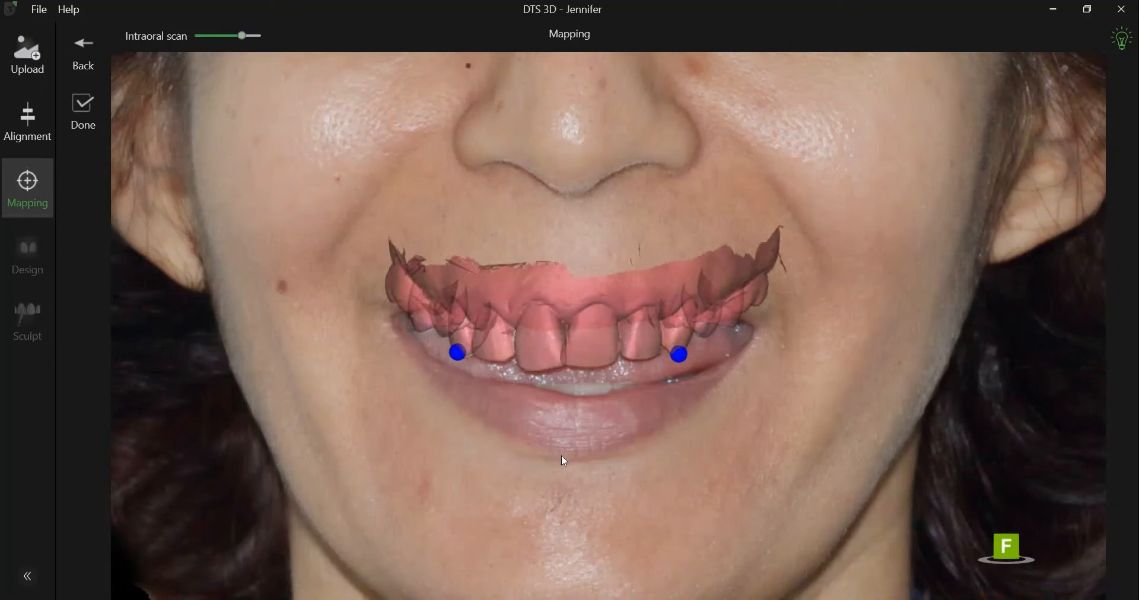
{"action": "scroll", "coordinate": [561, 454], "scroll_direction": "up", "scroll_amount": 2}
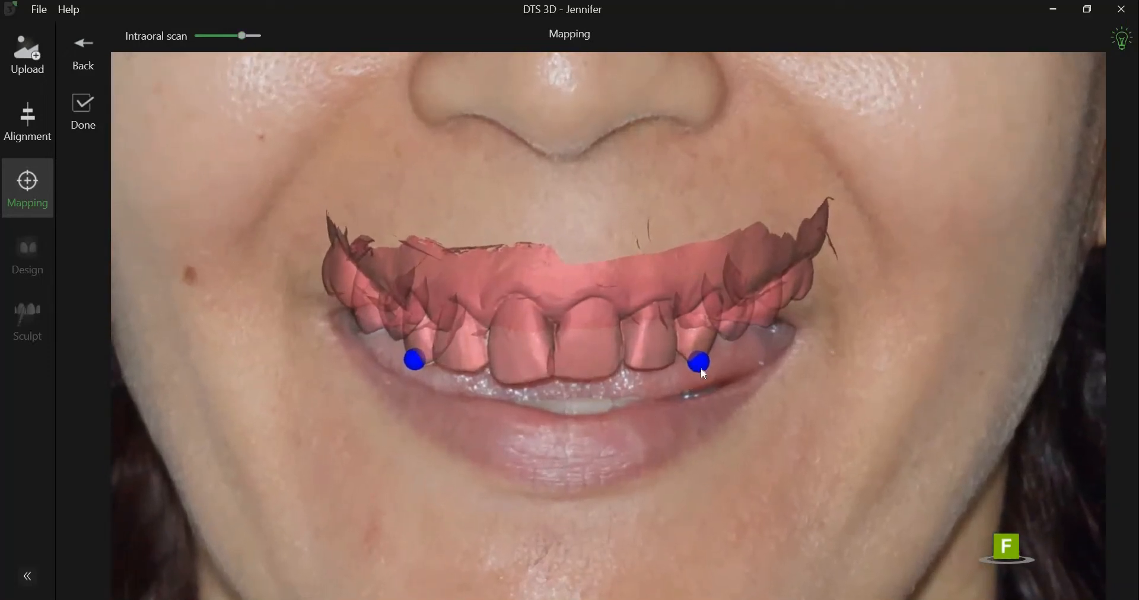
{"action": "left_click", "coordinate": [703, 359]}
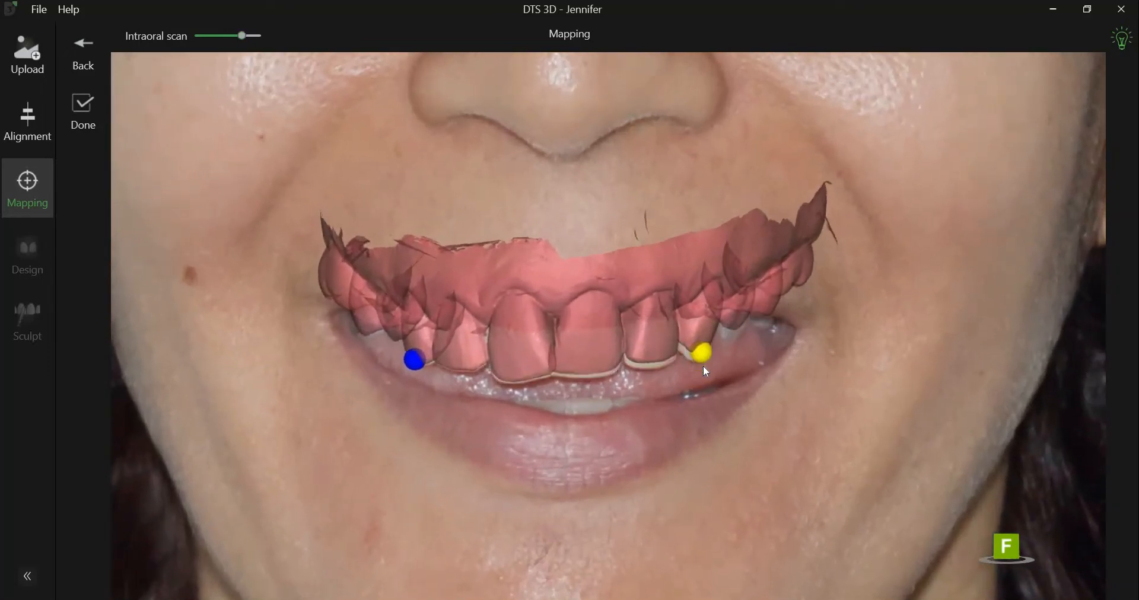
{"action": "left_click", "coordinate": [416, 357]}
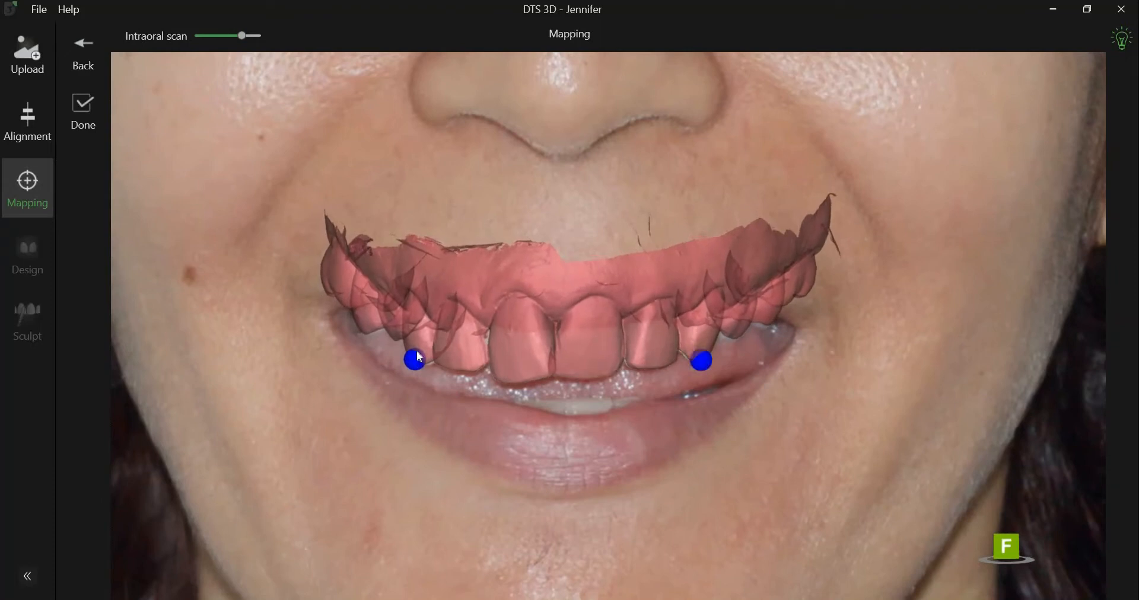
{"action": "left_click_drag", "start_coordinate": [416, 354], "coordinate": [419, 359]}
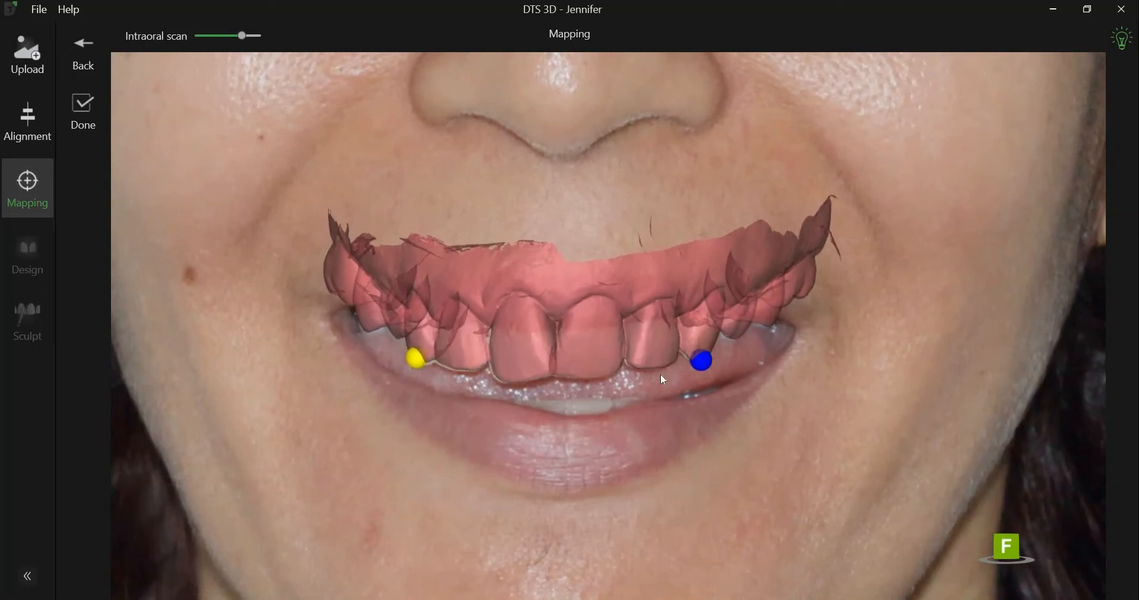
{"action": "left_click_drag", "start_coordinate": [707, 358], "coordinate": [705, 360]}
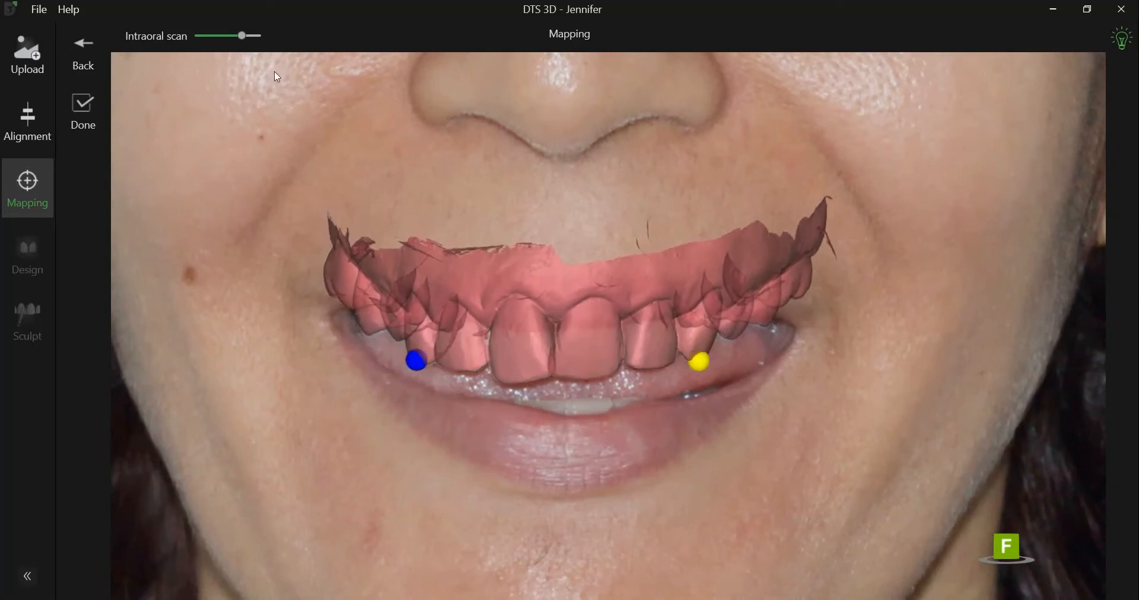
Step: Lower the intraoral scan's opacity slightly and accept the portrait mapping
{"action": "mouse_move", "coordinate": [245, 43]}
{"action": "left_mouse_down"}
{"action": "mouse_move", "coordinate": [272, 41]}
{"action": "mouse_move", "coordinate": [186, 51]}
{"action": "mouse_move", "coordinate": [242, 51]}
{"action": "left_mouse_up"}
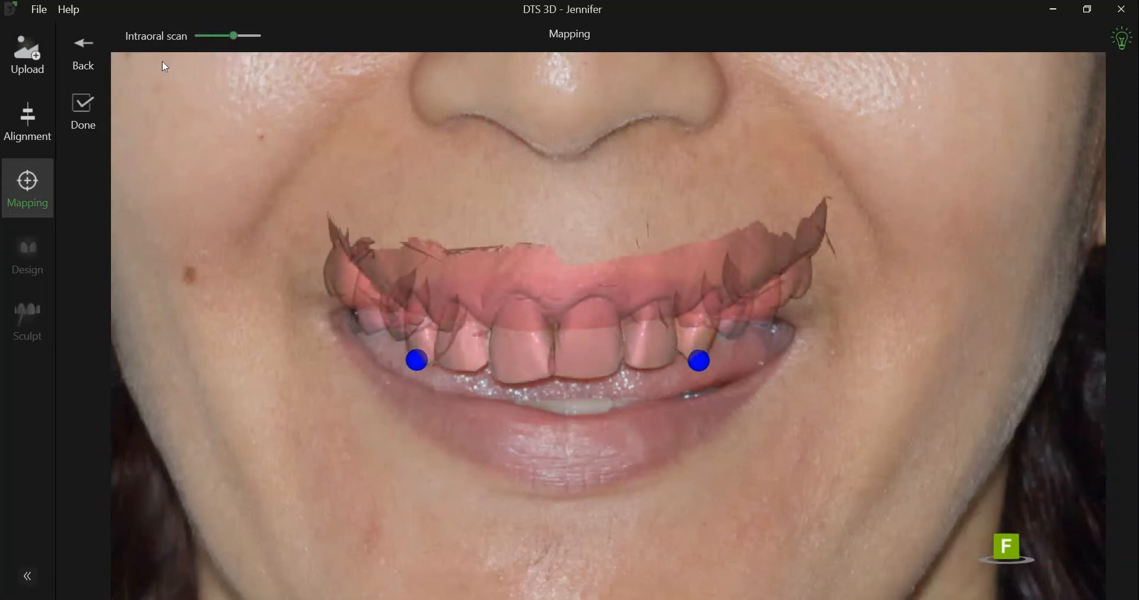
{"action": "left_click", "coordinate": [95, 99]}
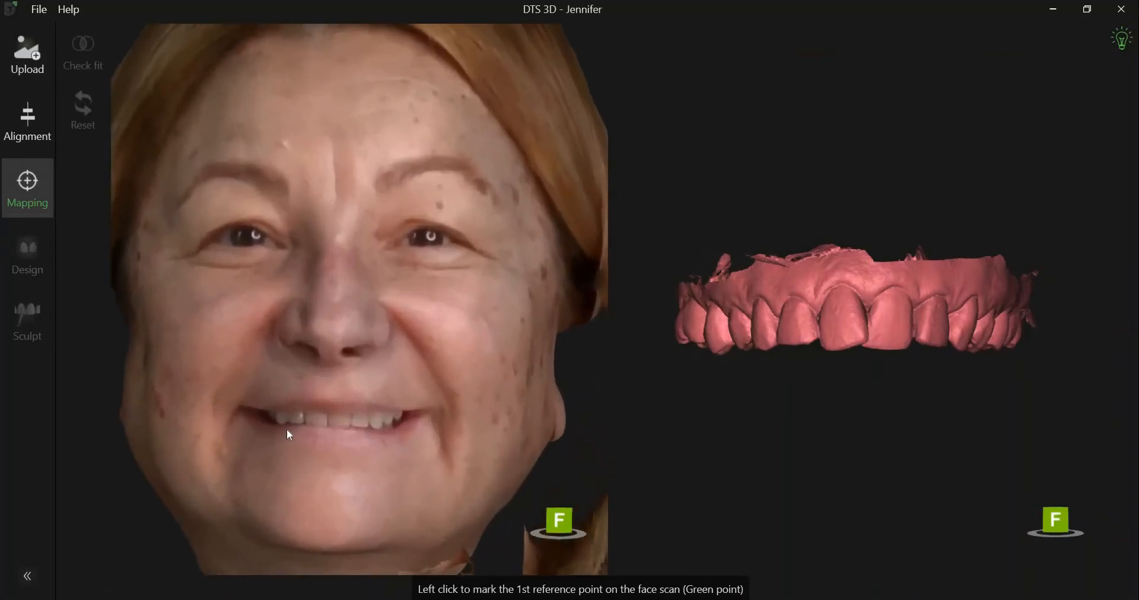
{"action": "left_click", "coordinate": [281, 423]}
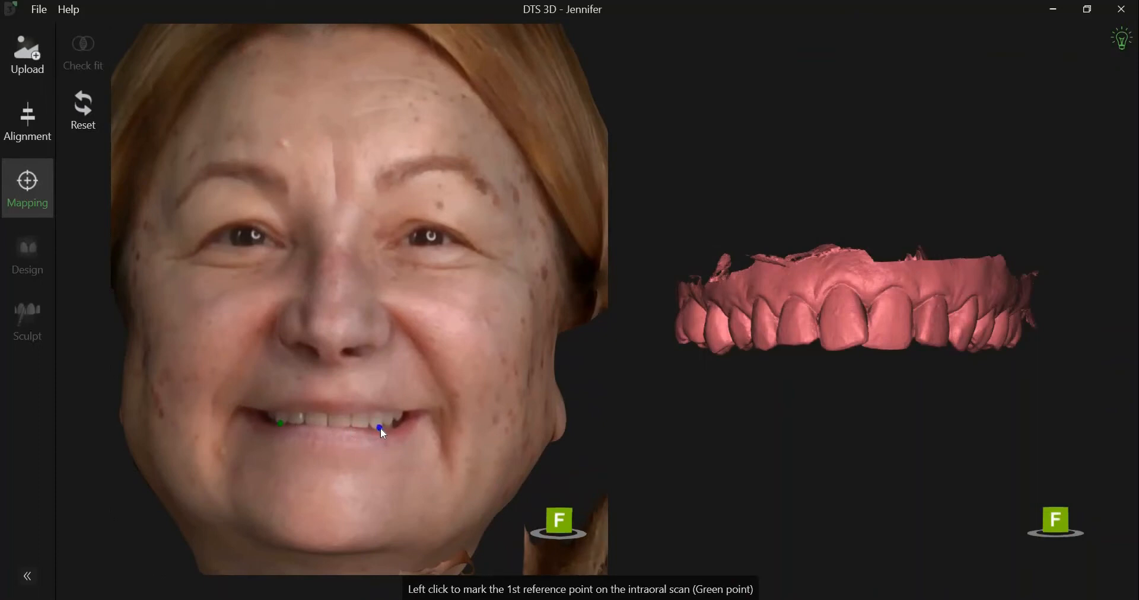
{"action": "left_click", "coordinate": [764, 347]}
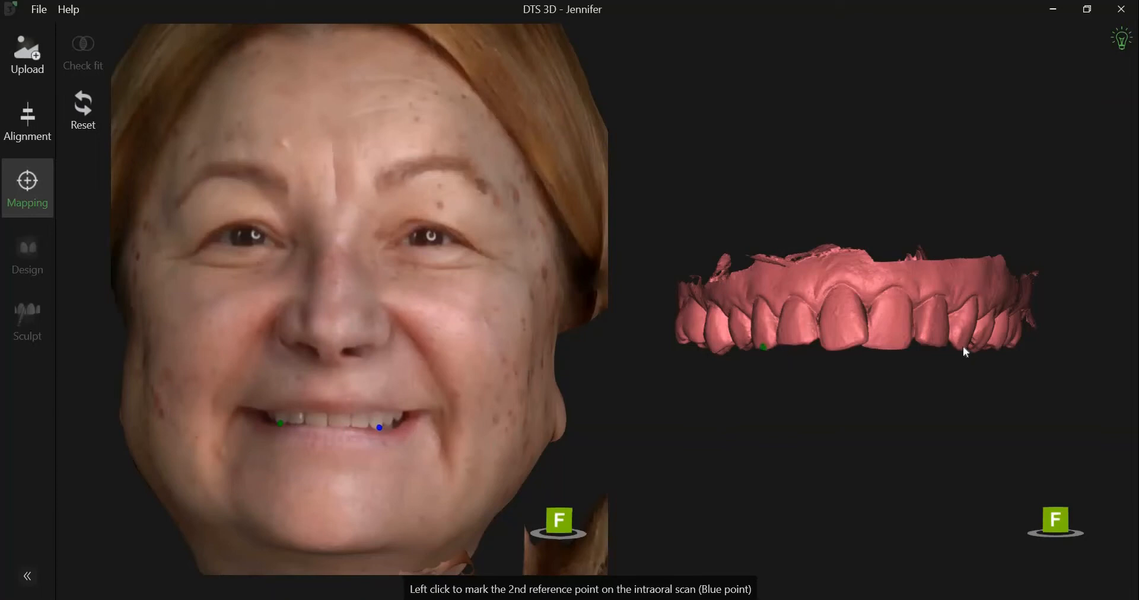
{"action": "left_click", "coordinate": [963, 347]}
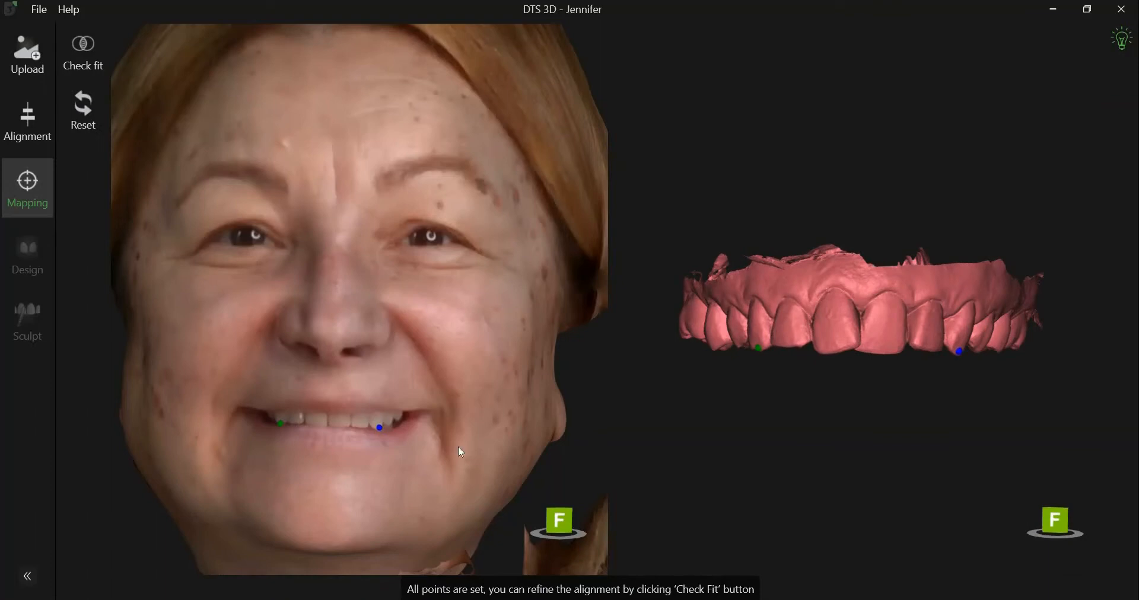
{"action": "scroll", "coordinate": [355, 398], "scroll_direction": "up", "scroll_amount": 4}
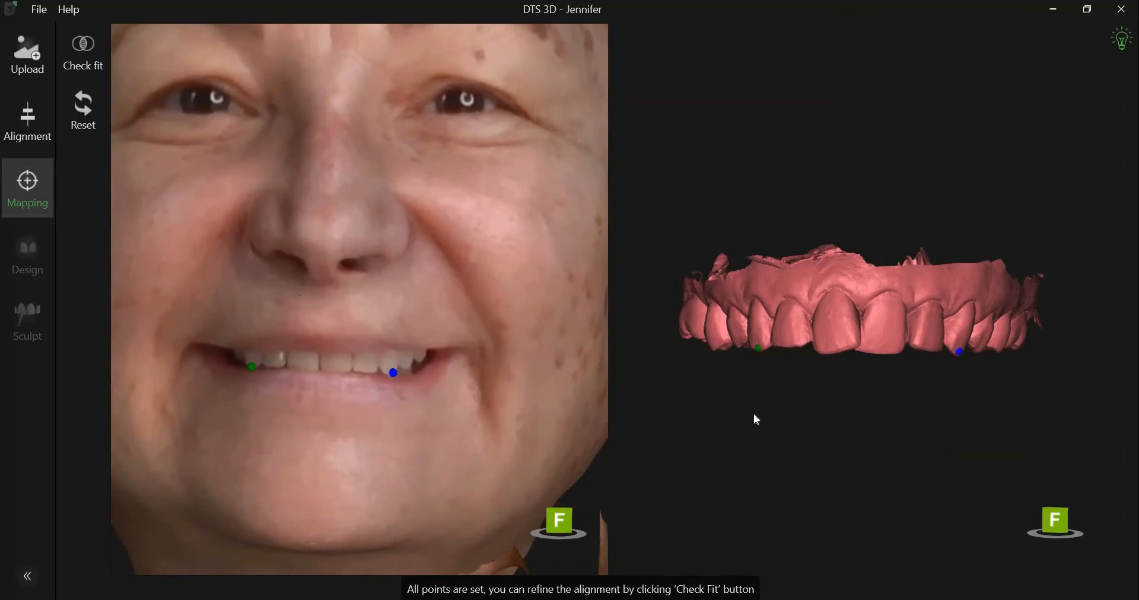
{"action": "scroll", "coordinate": [695, 378], "scroll_direction": "up", "scroll_amount": 4}
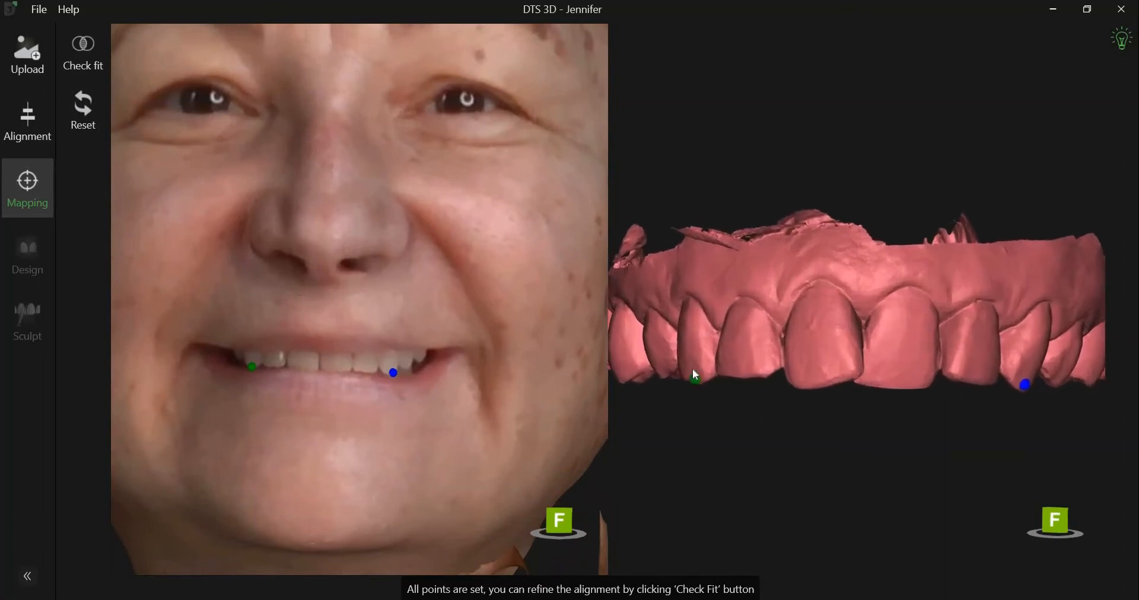
{"action": "left_click", "coordinate": [694, 379]}
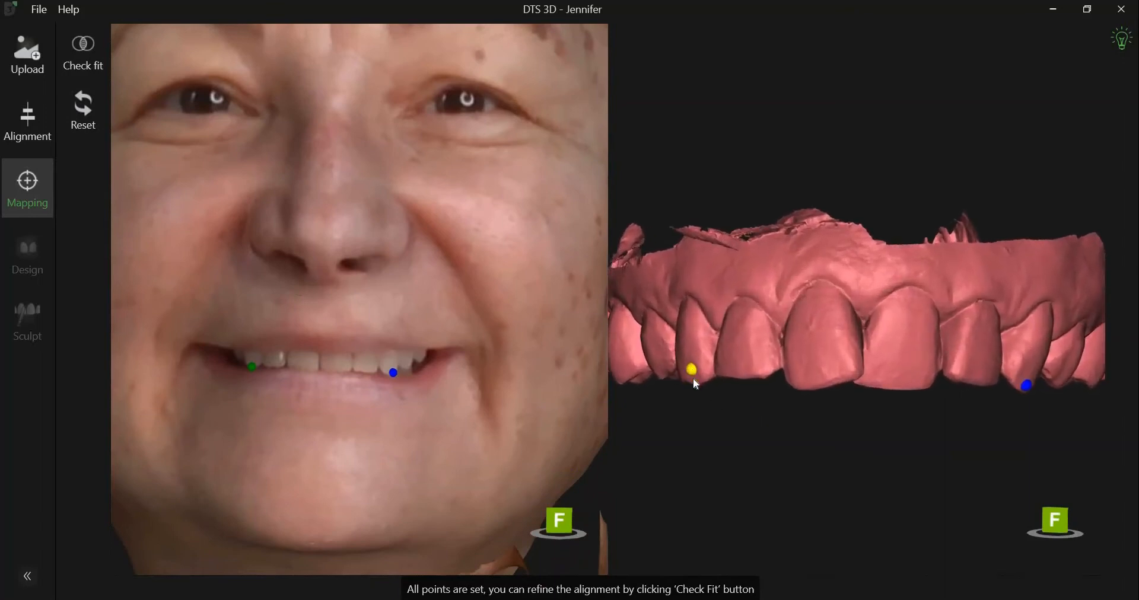
{"action": "left_click", "coordinate": [1028, 383]}
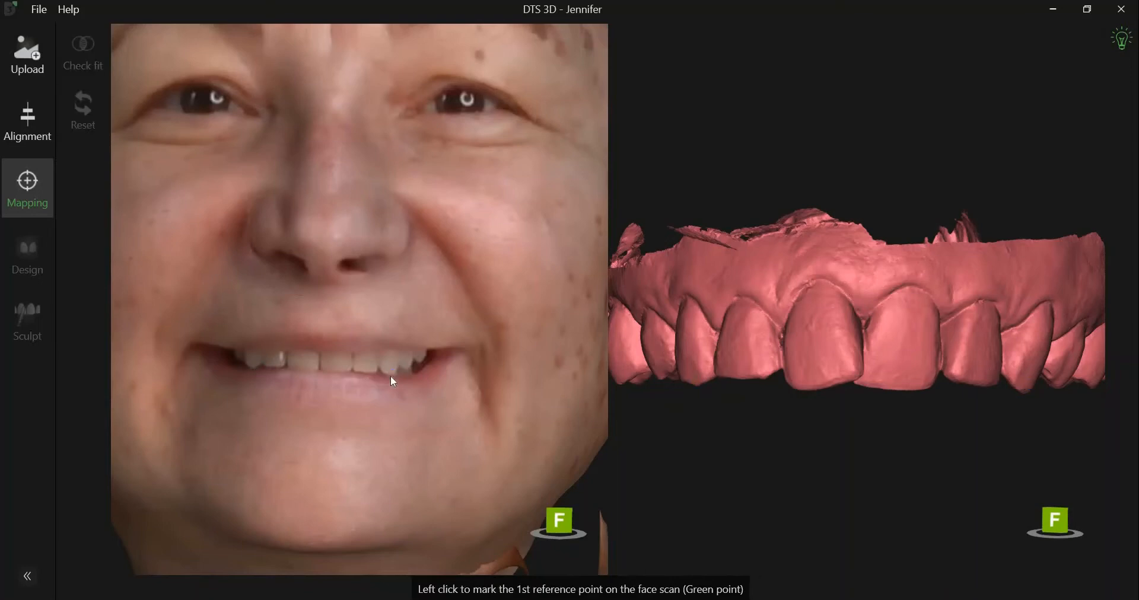
Step: Mark both canine tips on the face scan and the matching canine tips on the intraoral scan
{"action": "left_click", "coordinate": [392, 376]}
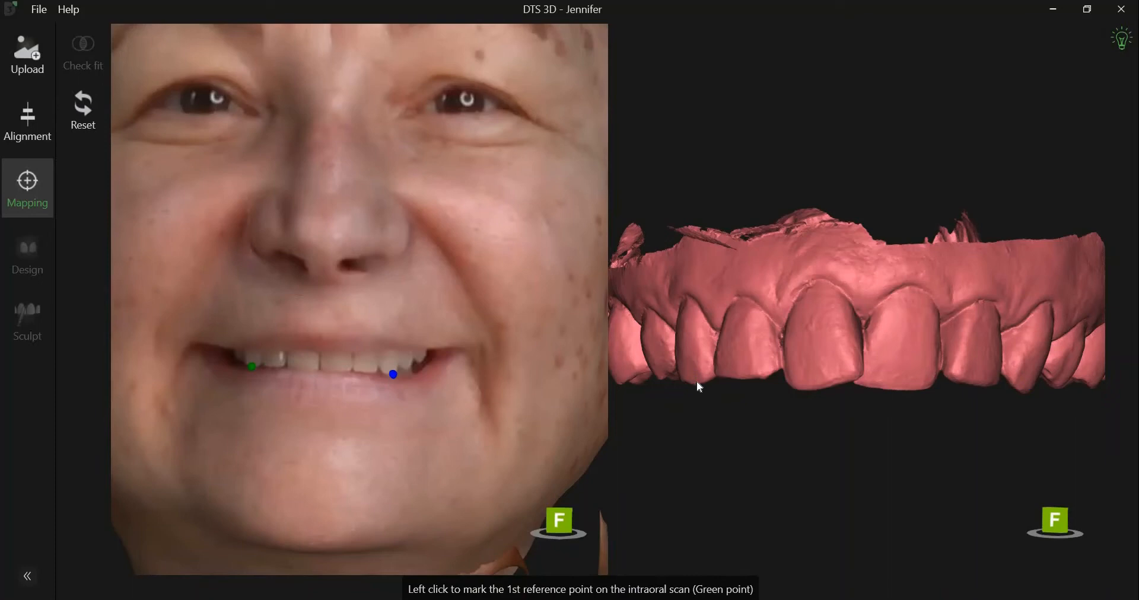
{"action": "left_click", "coordinate": [1025, 399]}
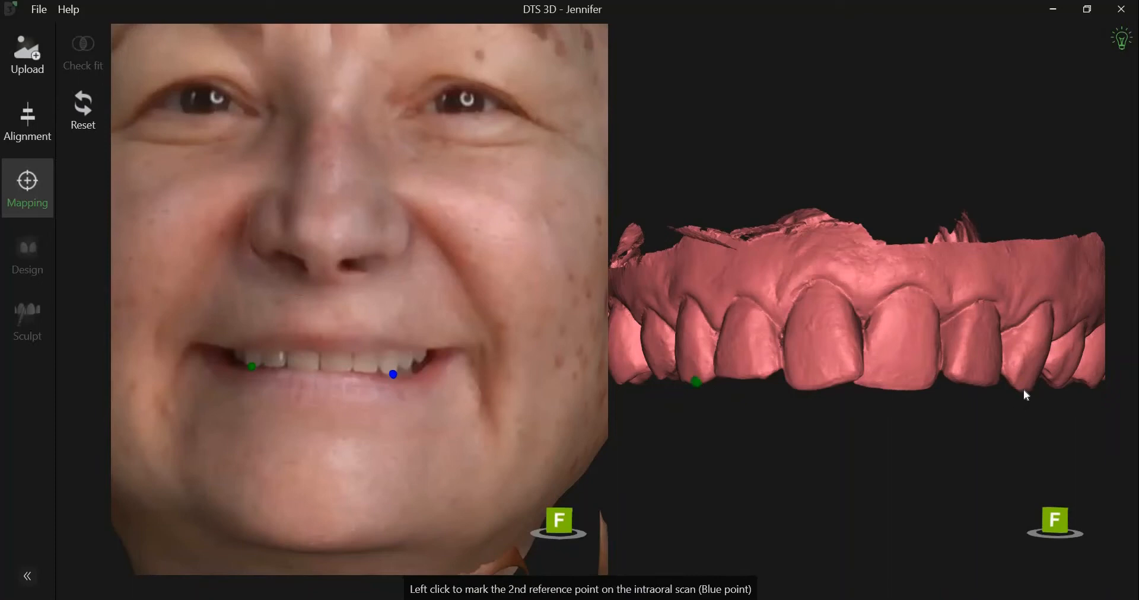
{"action": "left_click", "coordinate": [1016, 404]}
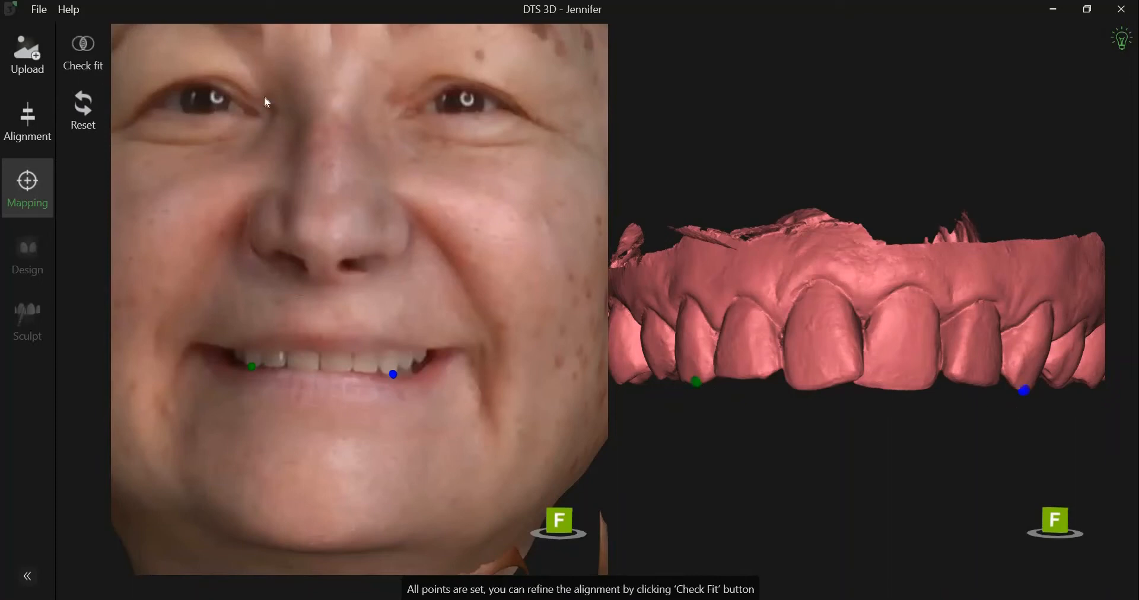
Step: Check the fit with the face scan and shift the intraoral scan slightly backward in the right side view
{"action": "left_click", "coordinate": [88, 57]}
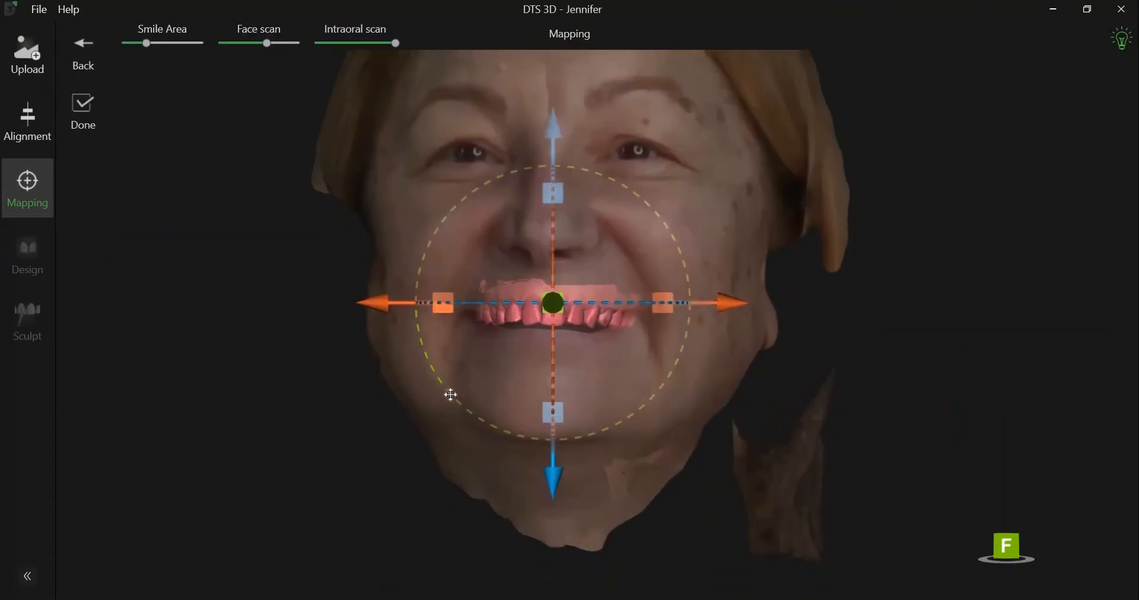
{"action": "mouse_move", "coordinate": [451, 394]}
{"action": "right_mouse_down"}
{"action": "mouse_move", "coordinate": [447, 375]}
{"action": "mouse_move", "coordinate": [457, 375]}
{"action": "right_mouse_up"}
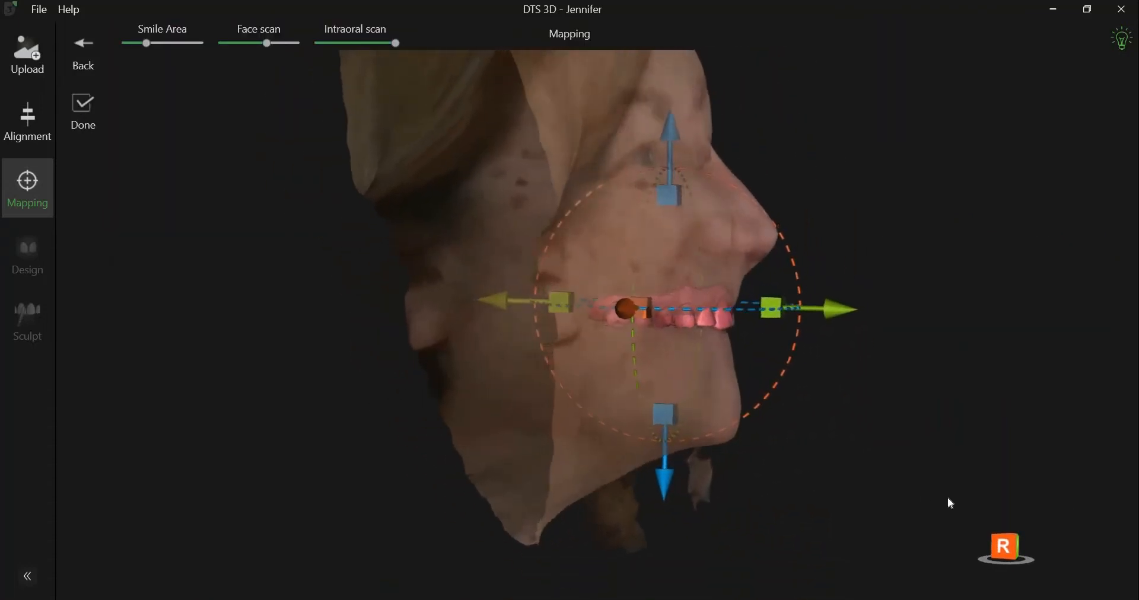
{"action": "scroll", "coordinate": [894, 331], "scroll_direction": "up", "scroll_amount": 3}
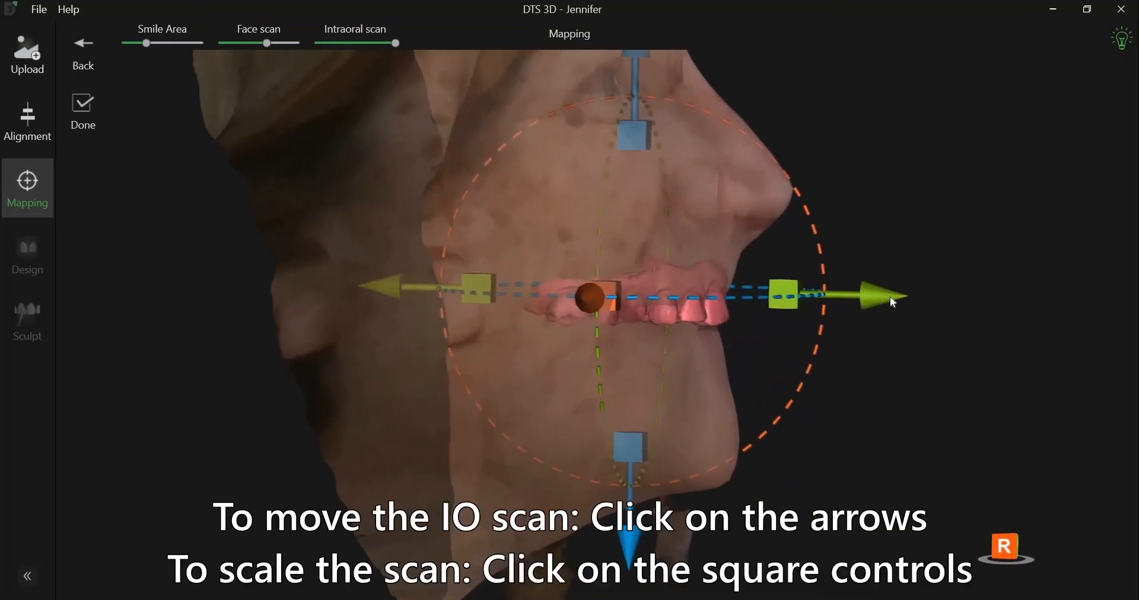
{"action": "left_click", "coordinate": [871, 301]}
{"action": "mouse_move", "coordinate": [854, 302]}
{"action": "left_mouse_down"}
{"action": "mouse_move", "coordinate": [845, 299]}
{"action": "mouse_move", "coordinate": [876, 299]}
{"action": "left_mouse_up"}
Step: Try a higher face scan opacity, restore it to the middle, and enlarge the smile area to reveal more teeth
{"action": "mouse_move", "coordinate": [397, 44]}
{"action": "left_mouse_down"}
{"action": "mouse_move", "coordinate": [386, 45]}
{"action": "mouse_move", "coordinate": [398, 45]}
{"action": "left_mouse_up"}
{"action": "left_click_drag", "start_coordinate": [267, 44], "coordinate": [293, 44]}
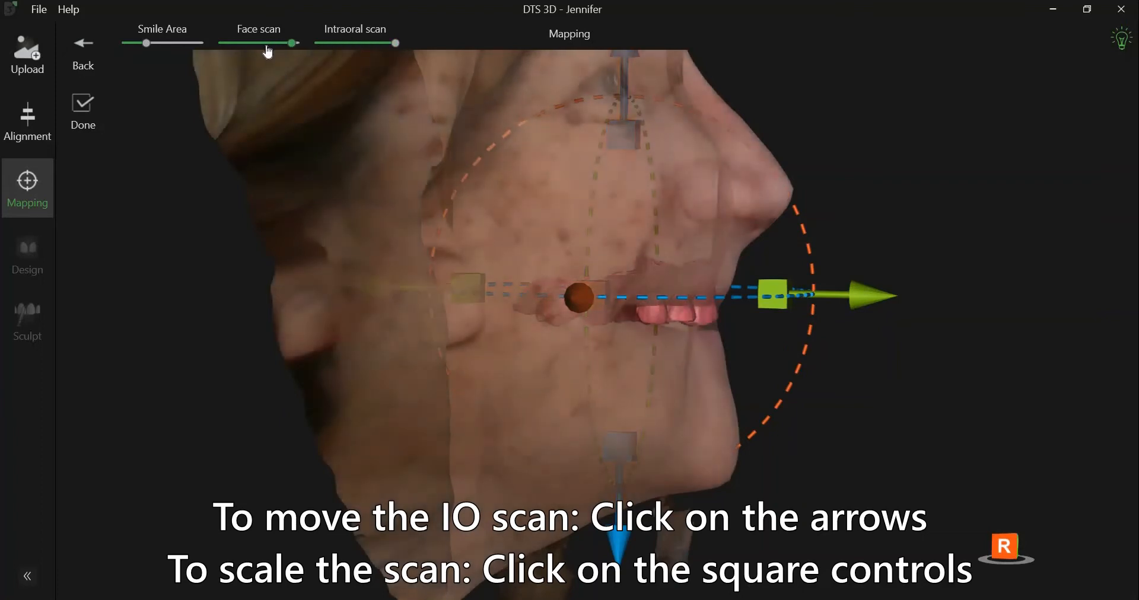
{"action": "left_click", "coordinate": [267, 45]}
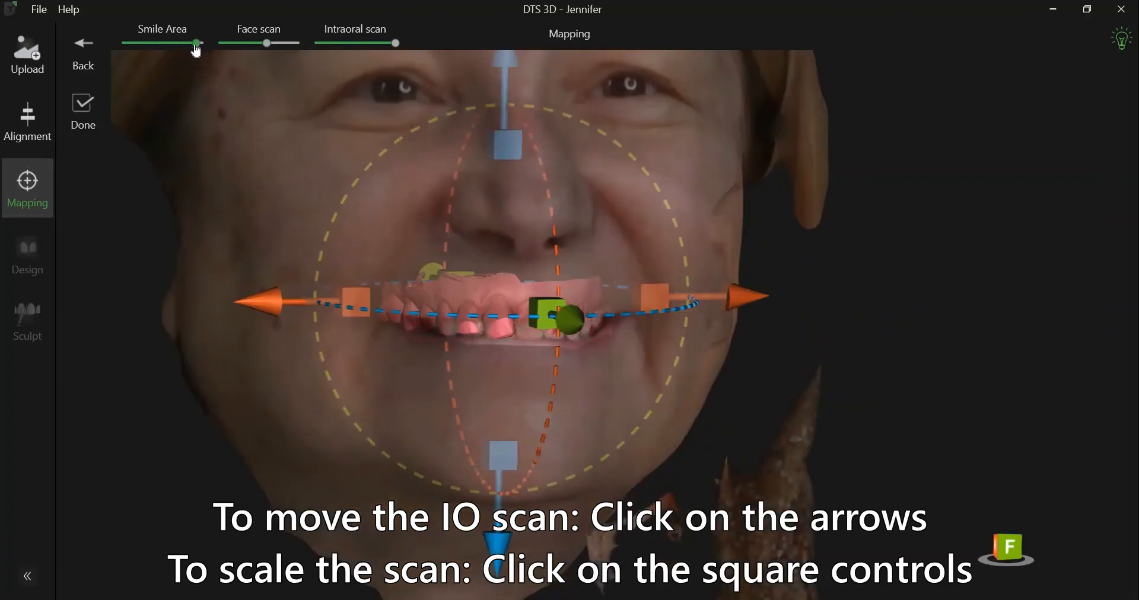
{"action": "left_click", "coordinate": [159, 47]}
{"action": "left_click_drag", "start_coordinate": [157, 49], "coordinate": [187, 49]}
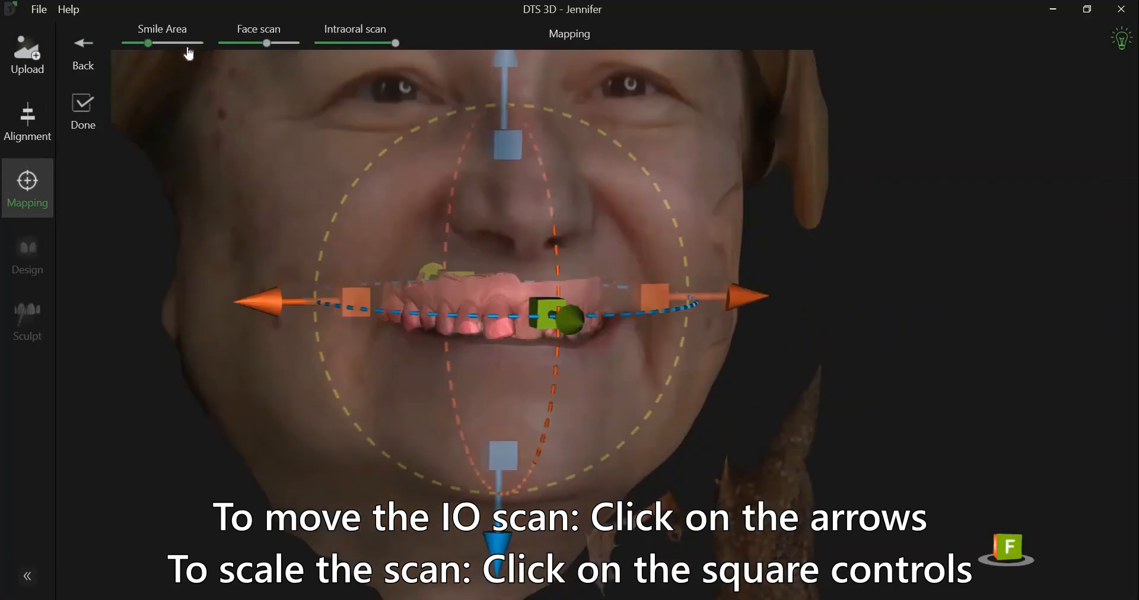
Step: Adjust the intraoral scan's front-to-back position and scale slightly against the face scan in the right side view
{"action": "right_click_drag", "start_coordinate": [939, 353], "coordinate": [1009, 356]}
{"action": "mouse_move", "coordinate": [873, 304]}
{"action": "left_mouse_down"}
{"action": "mouse_move", "coordinate": [911, 304]}
{"action": "mouse_move", "coordinate": [865, 305]}
{"action": "mouse_move", "coordinate": [883, 306]}
{"action": "left_mouse_up"}
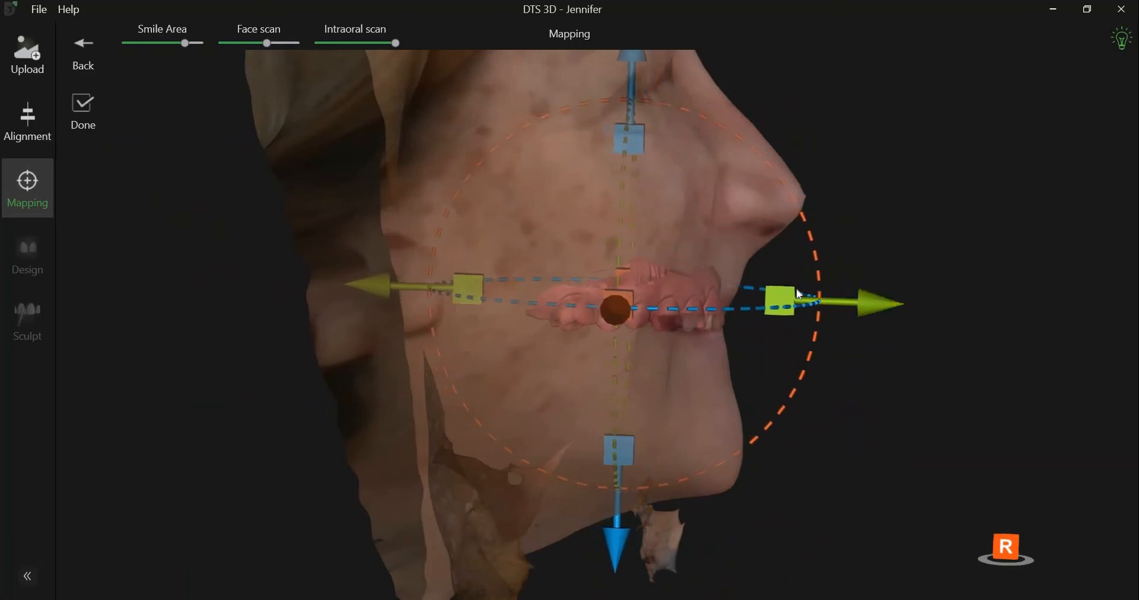
{"action": "left_click_drag", "start_coordinate": [777, 293], "coordinate": [815, 330]}
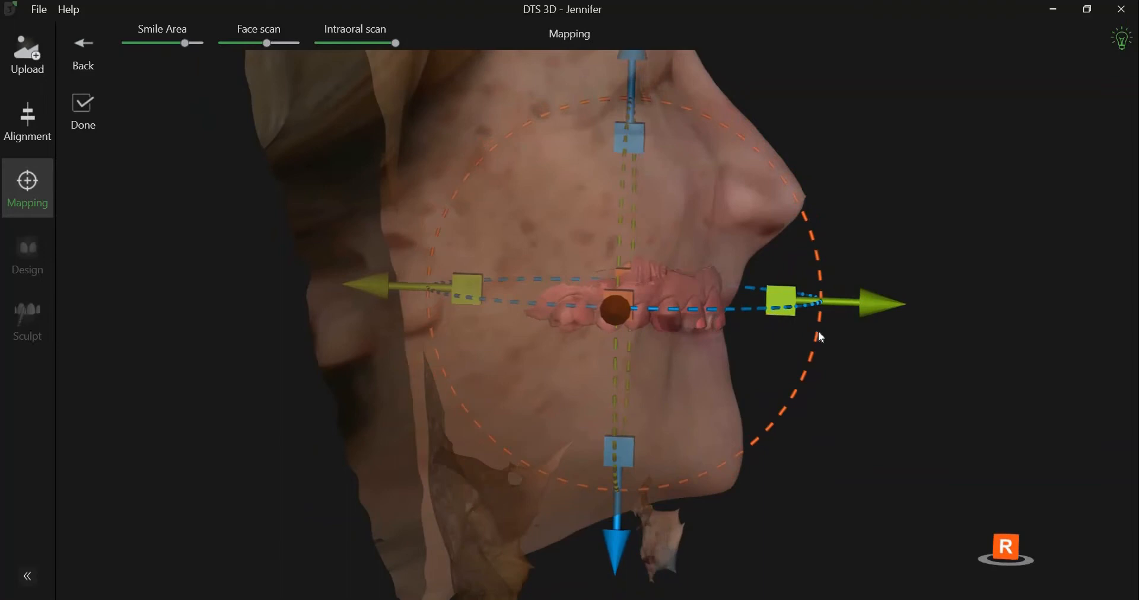
Step: Rotate the intraoral scan slightly in the right side view and complete the face scan mapping to move on to the Design stage
{"action": "left_click_drag", "start_coordinate": [812, 353], "coordinate": [796, 369]}
{"action": "right_click_drag", "start_coordinate": [795, 369], "coordinate": [590, 286]}
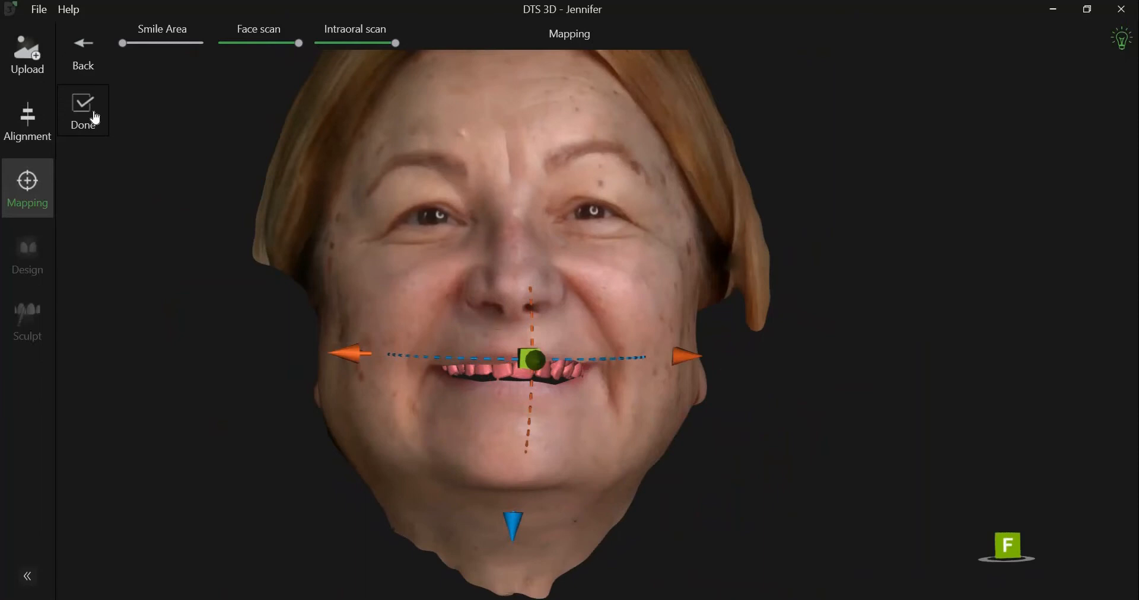
{"action": "left_click", "coordinate": [94, 110]}
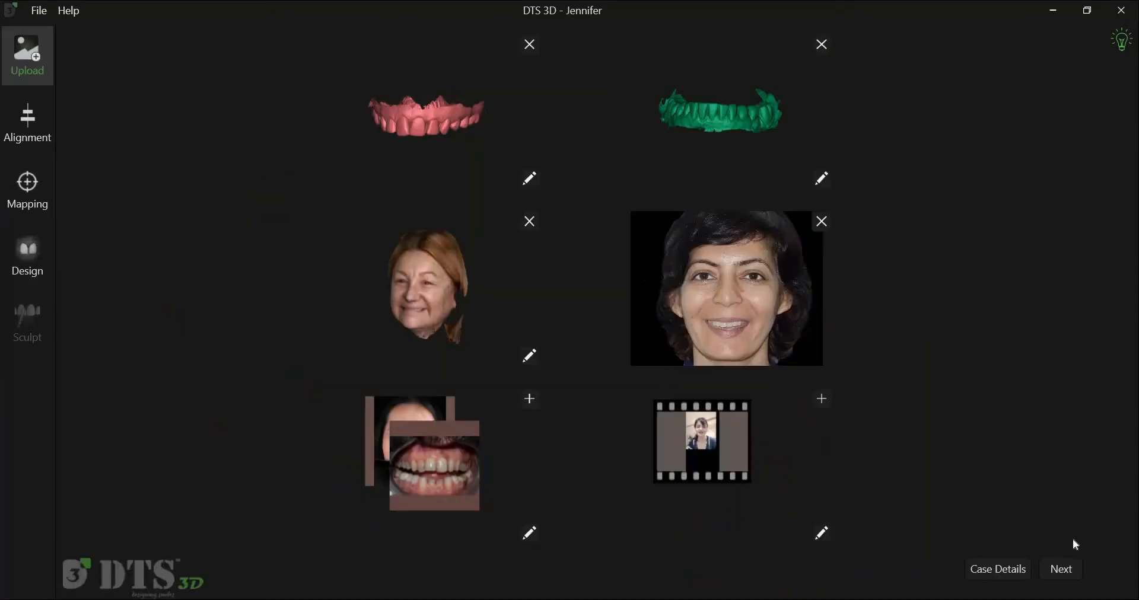
{"action": "left_click", "coordinate": [1061, 569]}
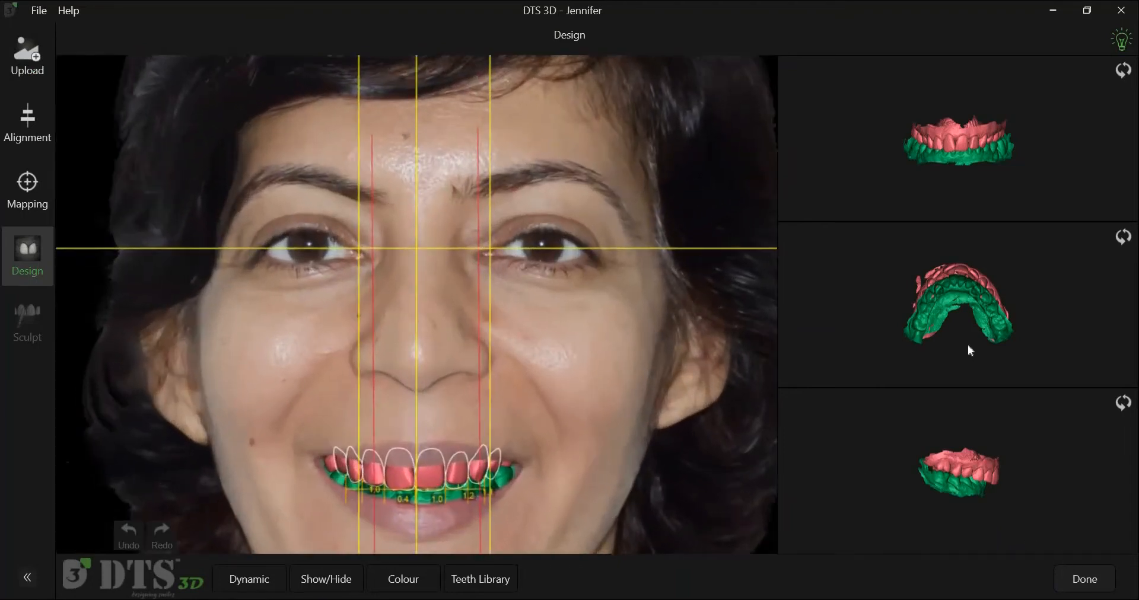
Step: Examine the jaw scans at closer range in the front, occlusal and side views beside the portrait
{"action": "scroll", "coordinate": [968, 345], "scroll_direction": "up", "scroll_amount": 5}
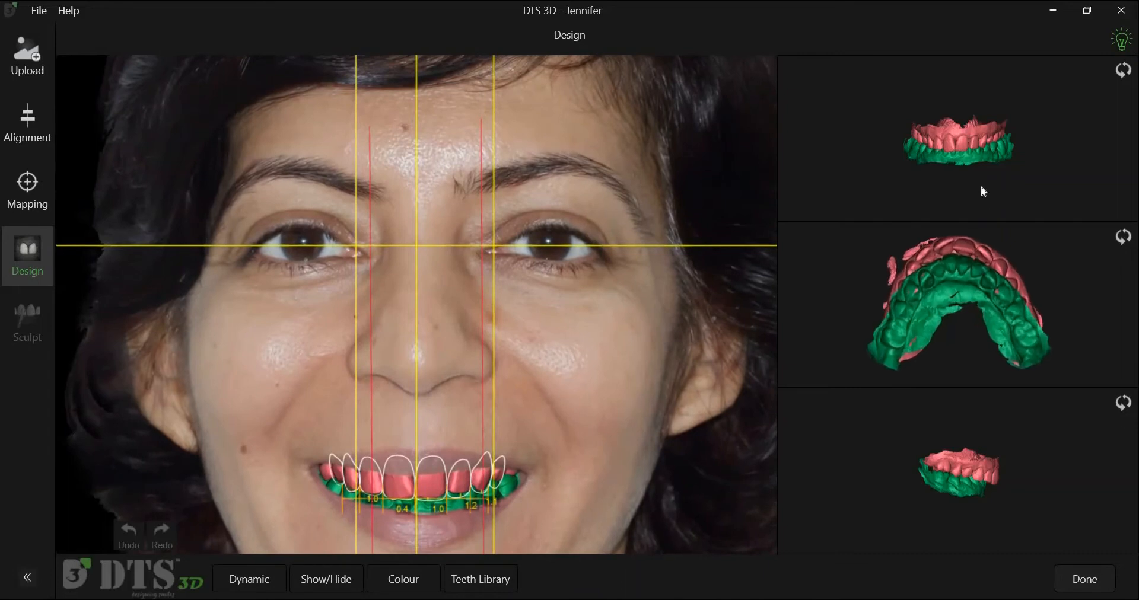
{"action": "scroll", "coordinate": [983, 200], "scroll_direction": "up", "scroll_amount": 5}
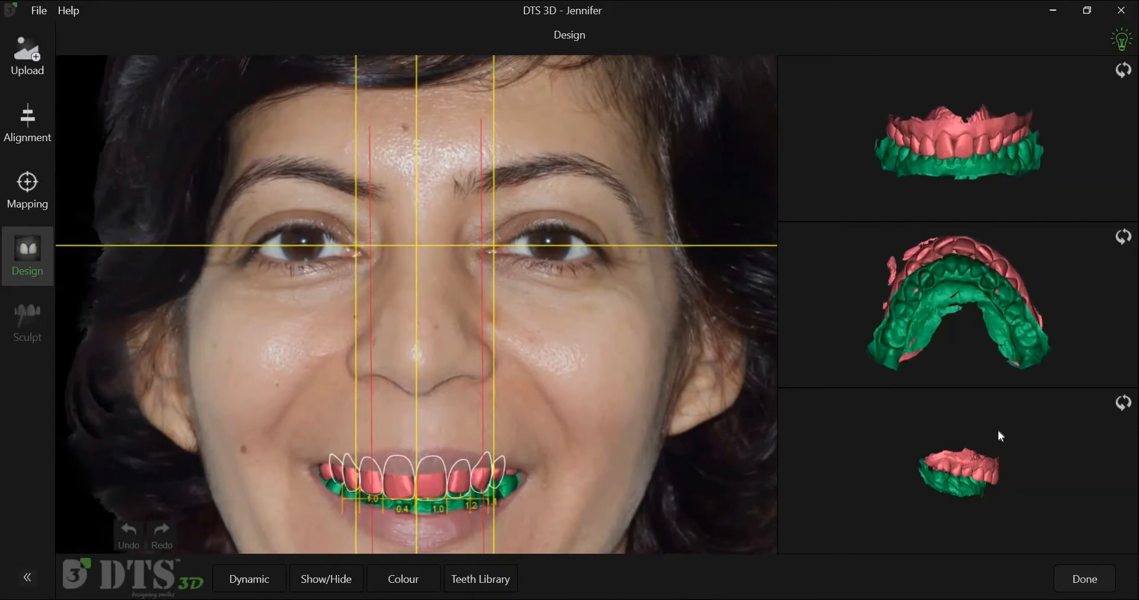
{"action": "scroll", "coordinate": [999, 435], "scroll_direction": "up", "scroll_amount": 5}
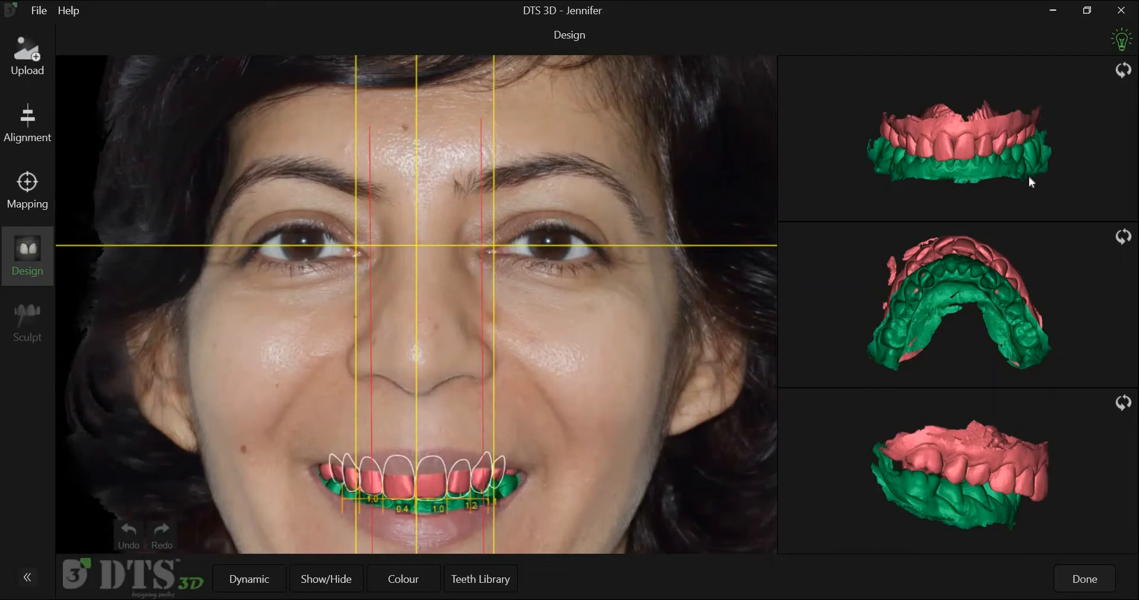
{"action": "scroll", "coordinate": [1028, 176], "scroll_direction": "up", "scroll_amount": 3}
{"action": "scroll", "coordinate": [999, 315], "scroll_direction": "up", "scroll_amount": 3}
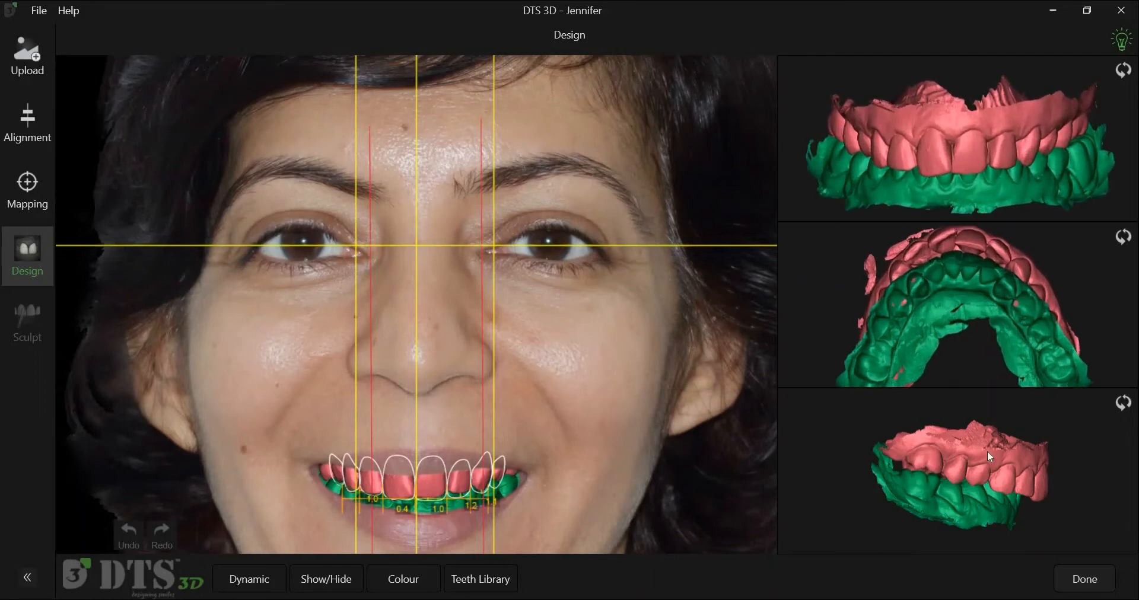
{"action": "left_click", "coordinate": [1118, 407]}
{"action": "left_click", "coordinate": [1119, 407]}
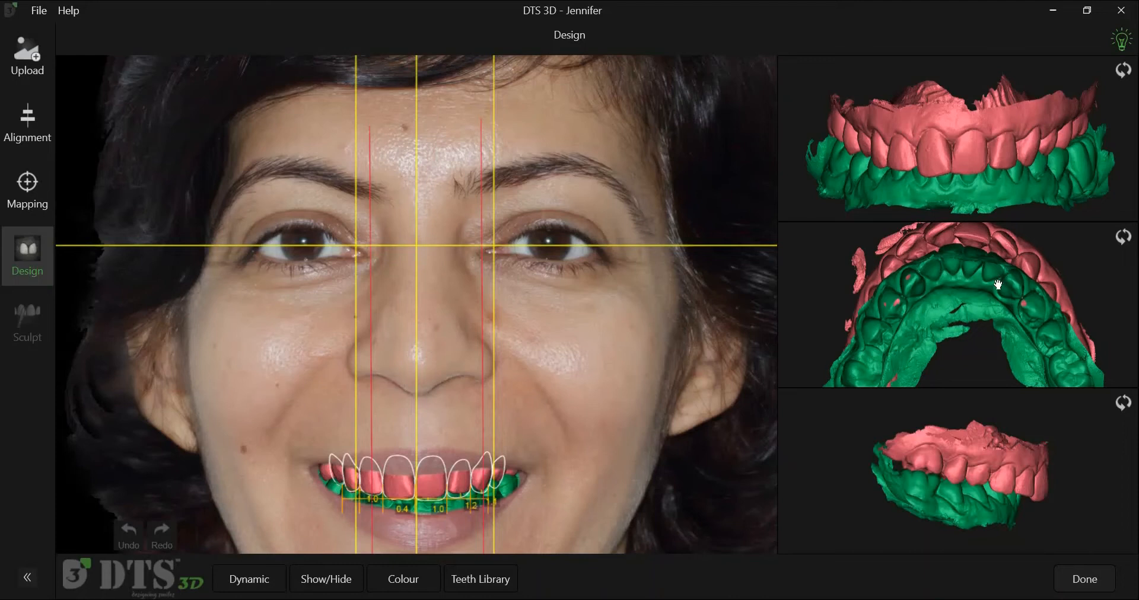
{"action": "scroll", "coordinate": [998, 273], "scroll_direction": "down", "scroll_amount": 3}
{"action": "scroll", "coordinate": [993, 298], "scroll_direction": "up", "scroll_amount": 3}
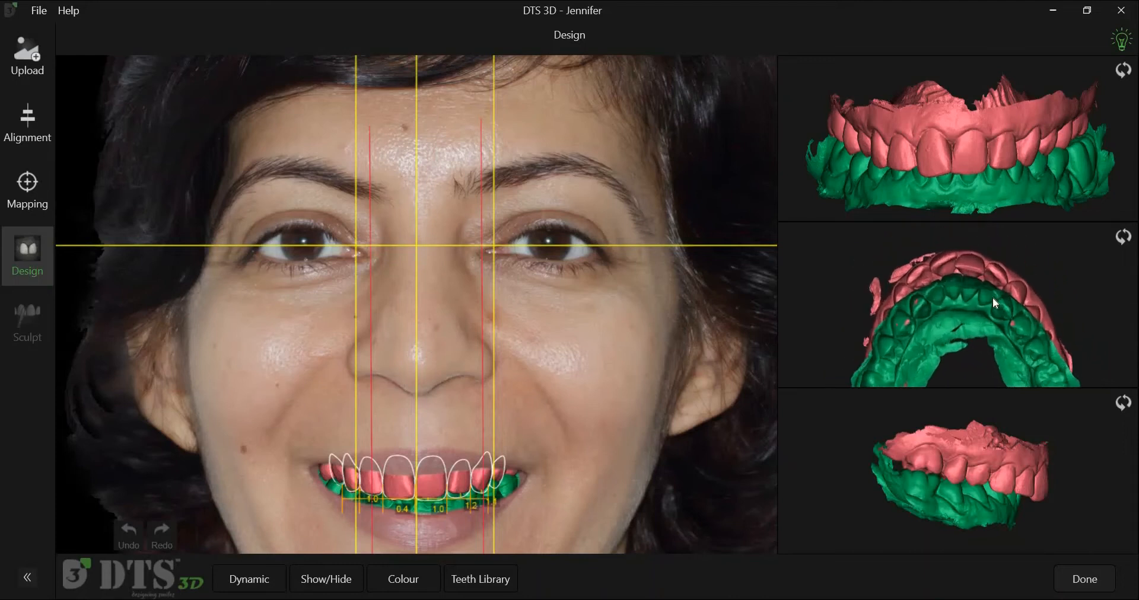
{"action": "scroll", "coordinate": [992, 297], "scroll_direction": "up", "scroll_amount": 3}
{"action": "scroll", "coordinate": [982, 284], "scroll_direction": "down", "scroll_amount": 3}
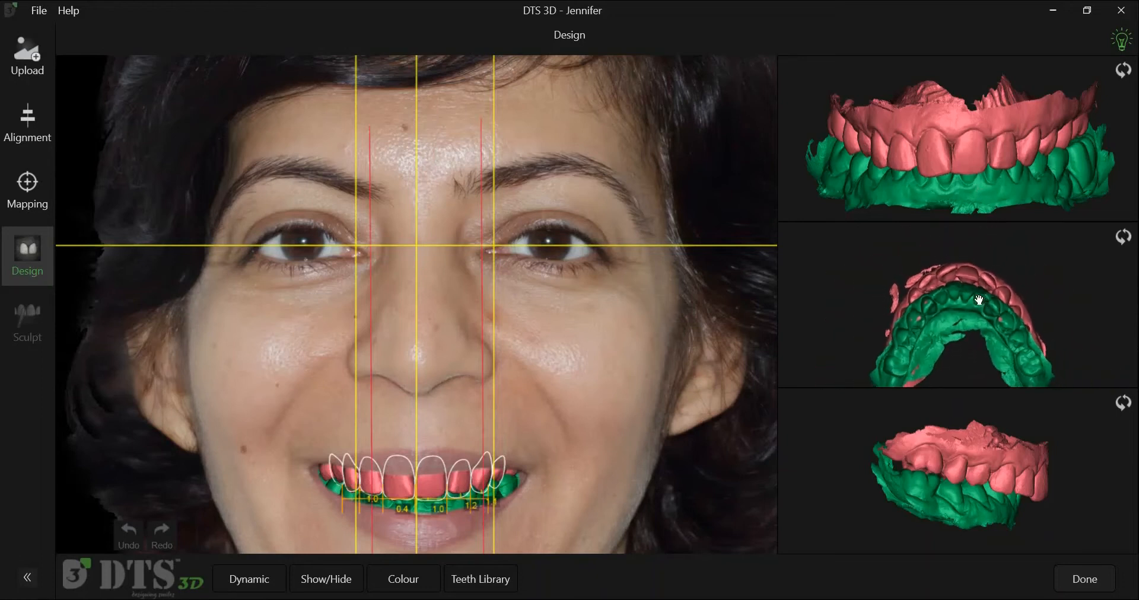
{"action": "middle_click_drag", "start_coordinate": [958, 292], "coordinate": [1010, 324]}
{"action": "scroll", "coordinate": [990, 291], "scroll_direction": "up", "scroll_amount": 3}
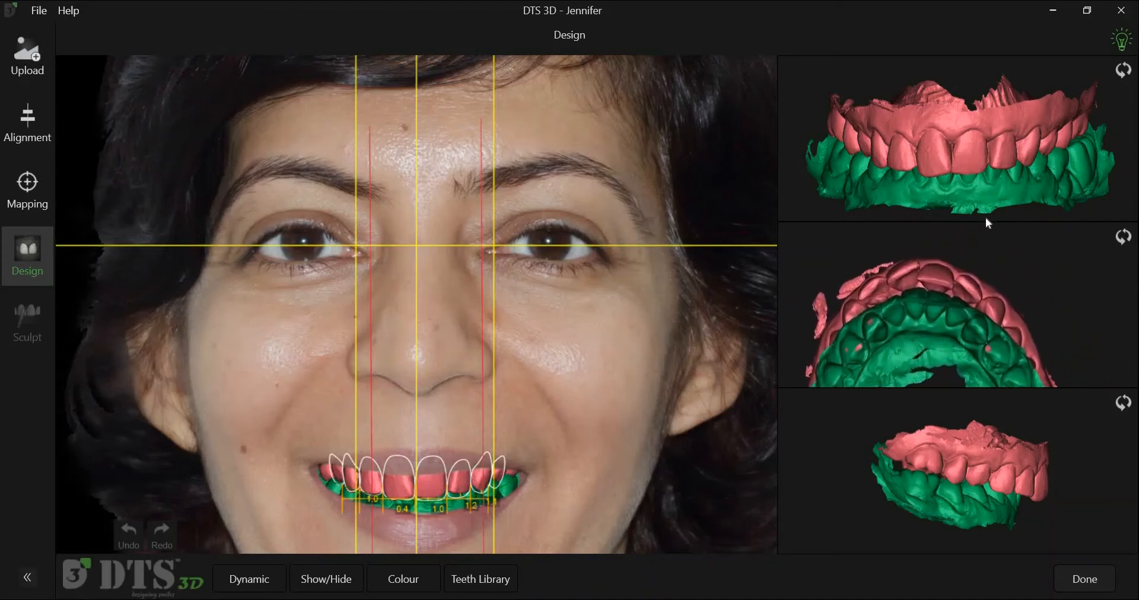
{"action": "scroll", "coordinate": [986, 199], "scroll_direction": "down", "scroll_amount": 3}
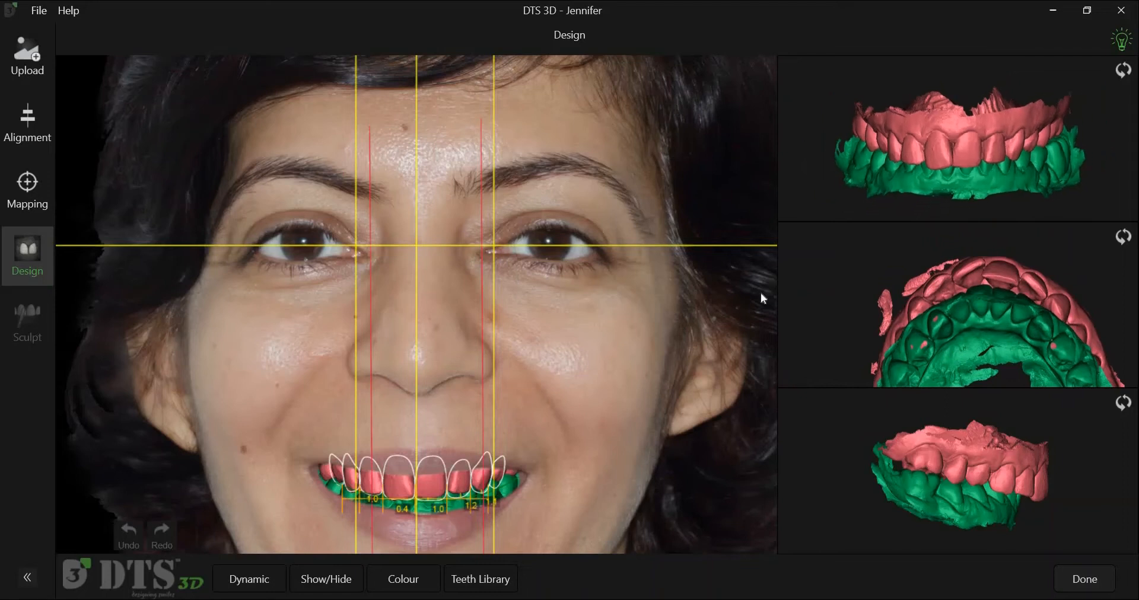
Step: Inspect the jaw scans from an angle in the full-size Dynamic view and return to the split screen
{"action": "left_click", "coordinate": [263, 589]}
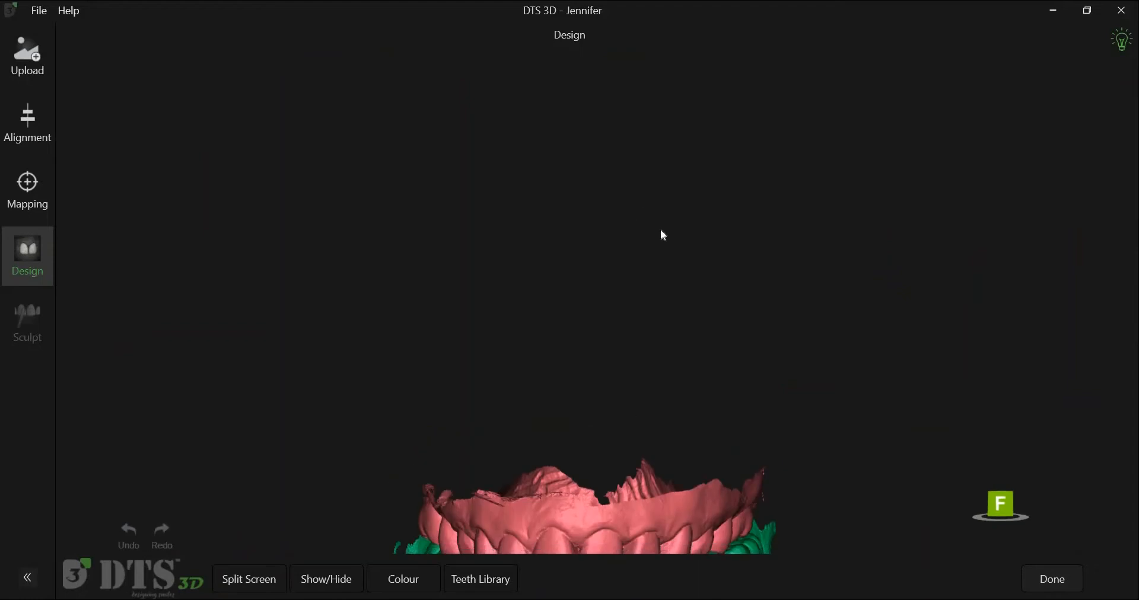
{"action": "left_click_drag", "start_coordinate": [629, 446], "coordinate": [609, 426]}
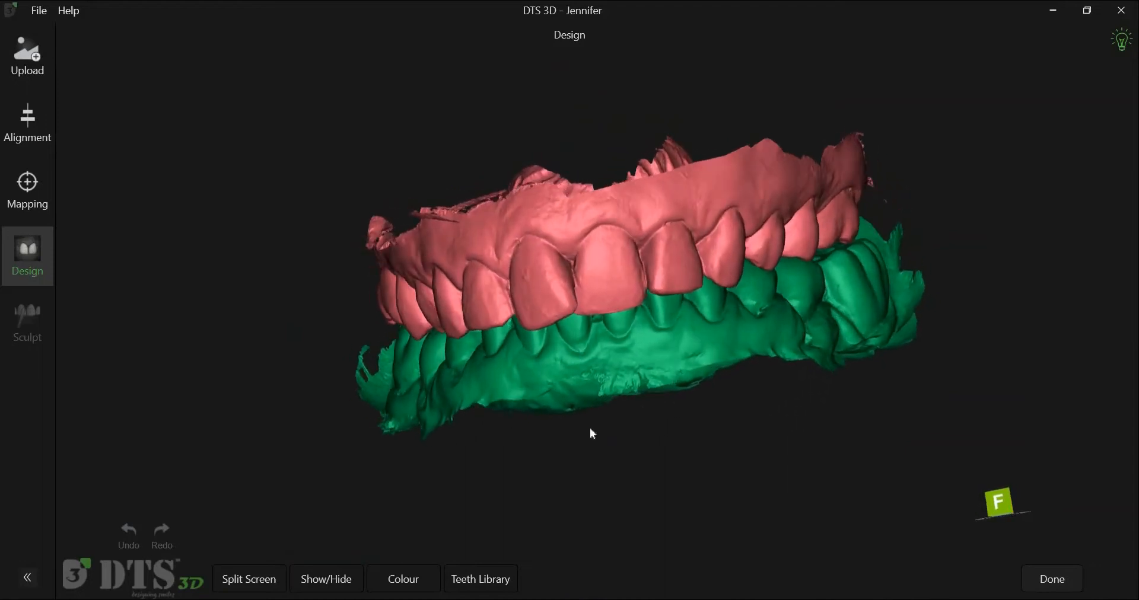
{"action": "left_click", "coordinate": [259, 579]}
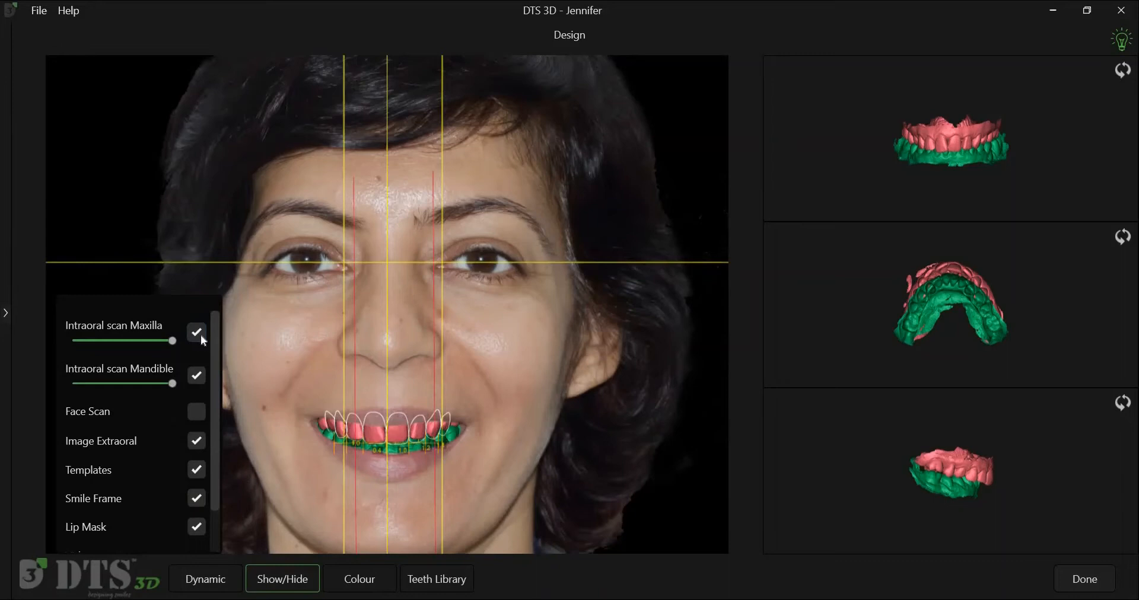
Step: Toggle the maxilla and mandible scans off and on, and show the face scan before returning to the extraoral image
{"action": "left_click", "coordinate": [200, 335]}
{"action": "left_click", "coordinate": [201, 358]}
{"action": "left_click", "coordinate": [201, 374]}
{"action": "left_click", "coordinate": [200, 374]}
{"action": "left_click", "coordinate": [197, 416]}
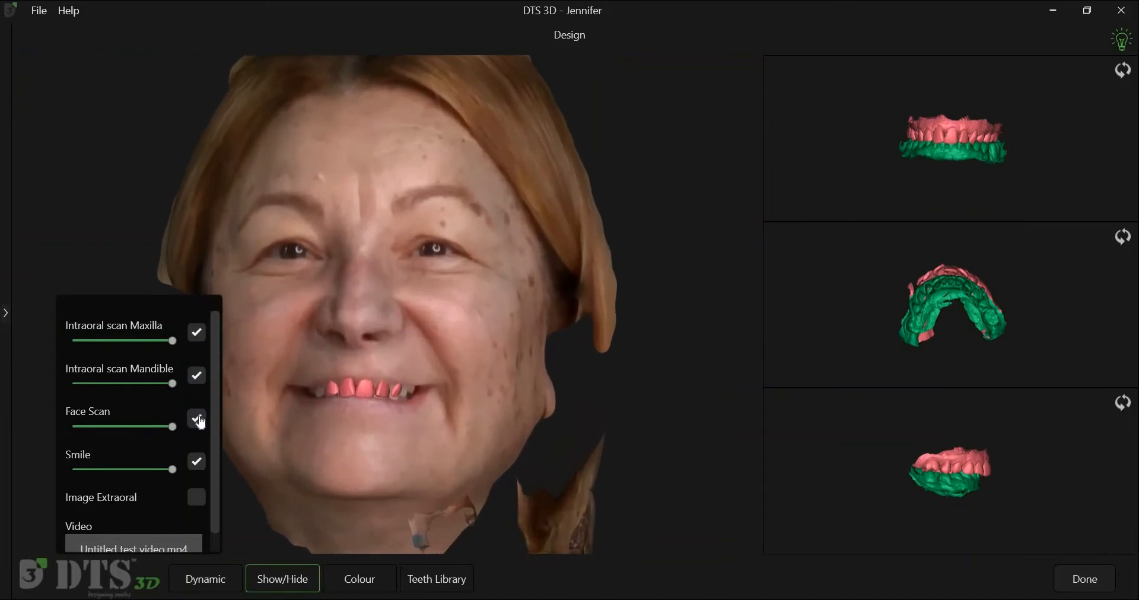
{"action": "left_click", "coordinate": [197, 497]}
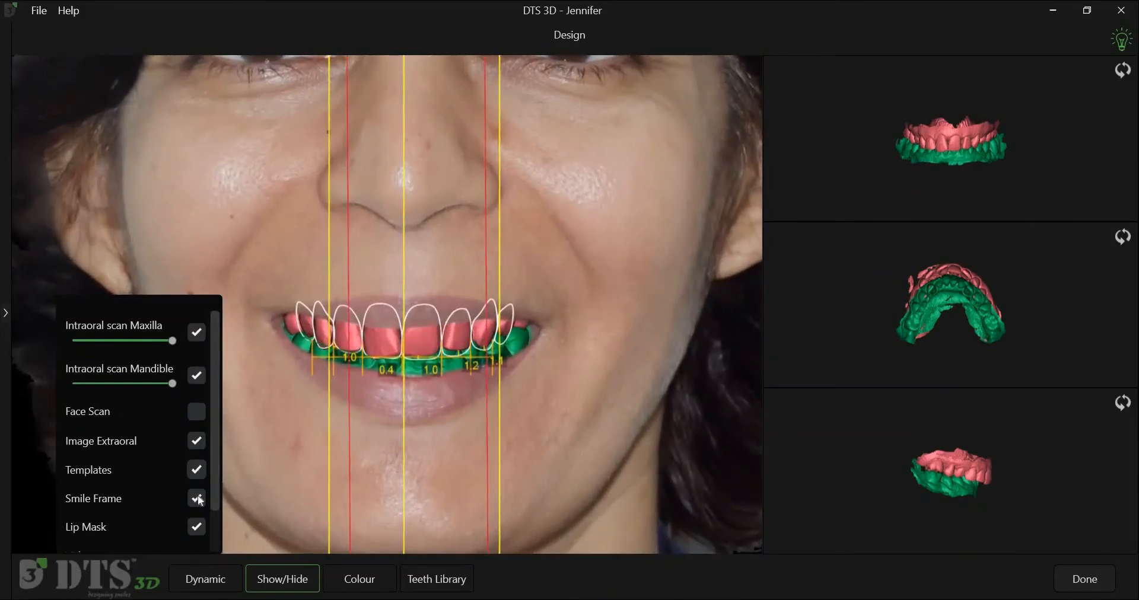
Step: Hide the smile frame on the portrait, and try the templates and the lip mask off and back on
{"action": "left_click", "coordinate": [198, 500]}
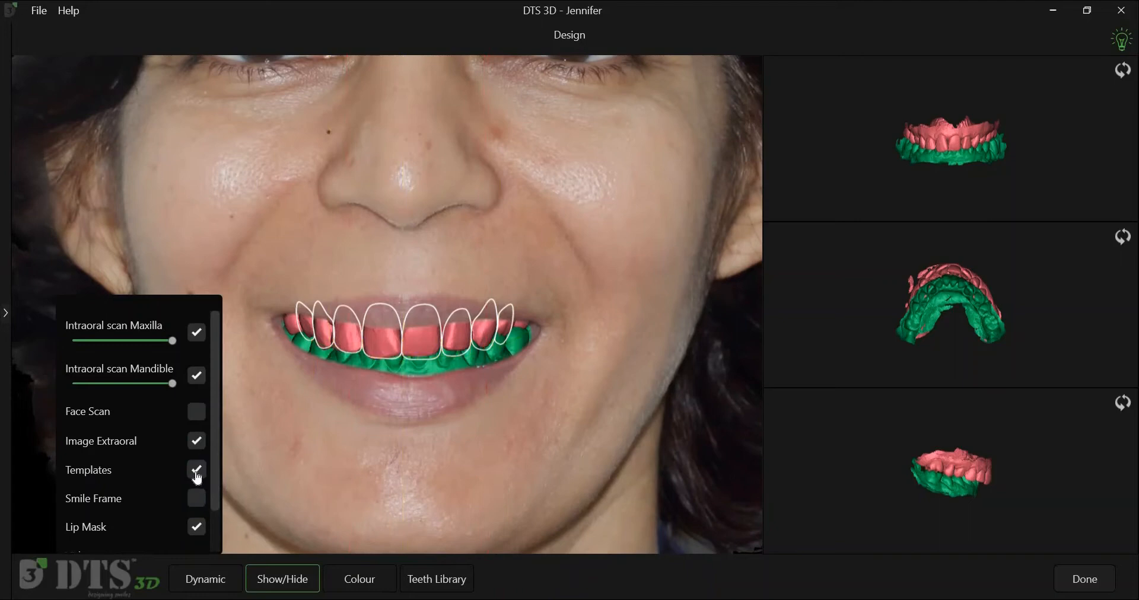
{"action": "left_click", "coordinate": [197, 475]}
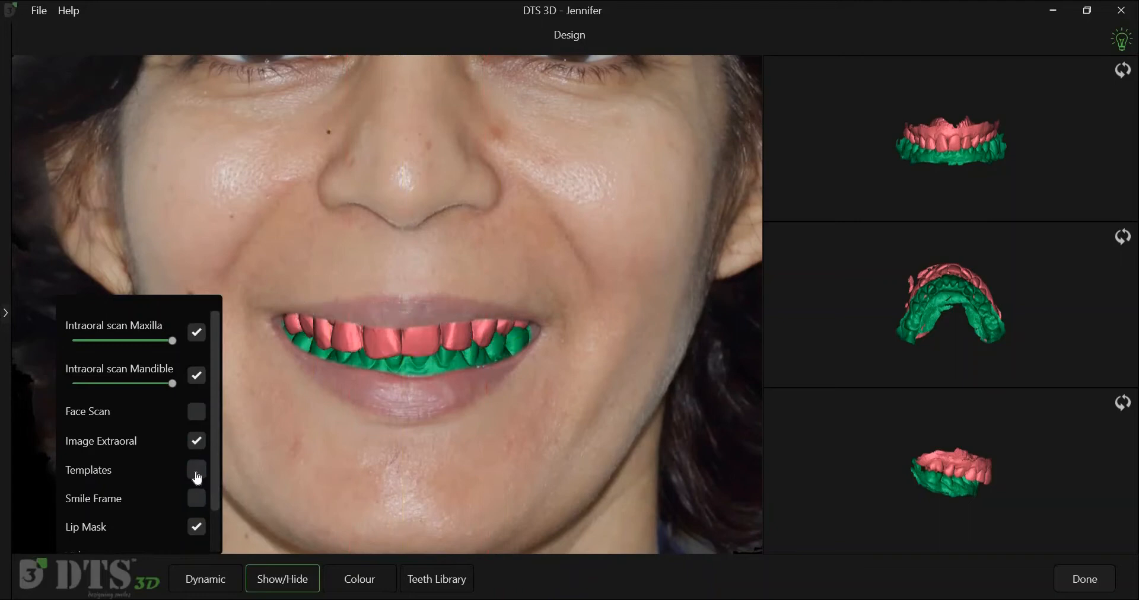
{"action": "left_click", "coordinate": [197, 473]}
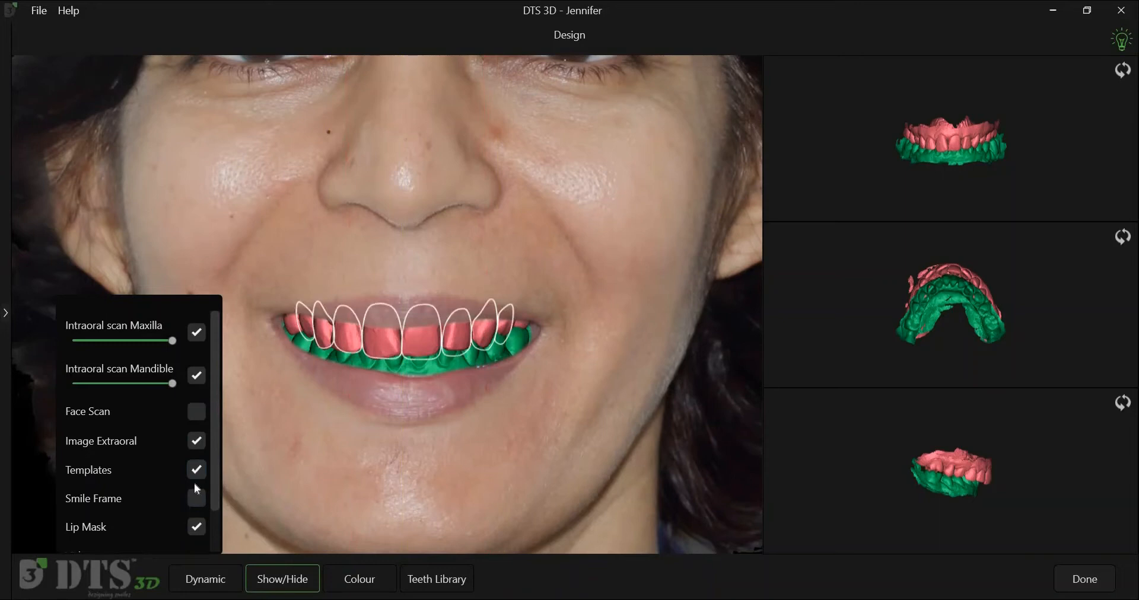
{"action": "left_click", "coordinate": [198, 526]}
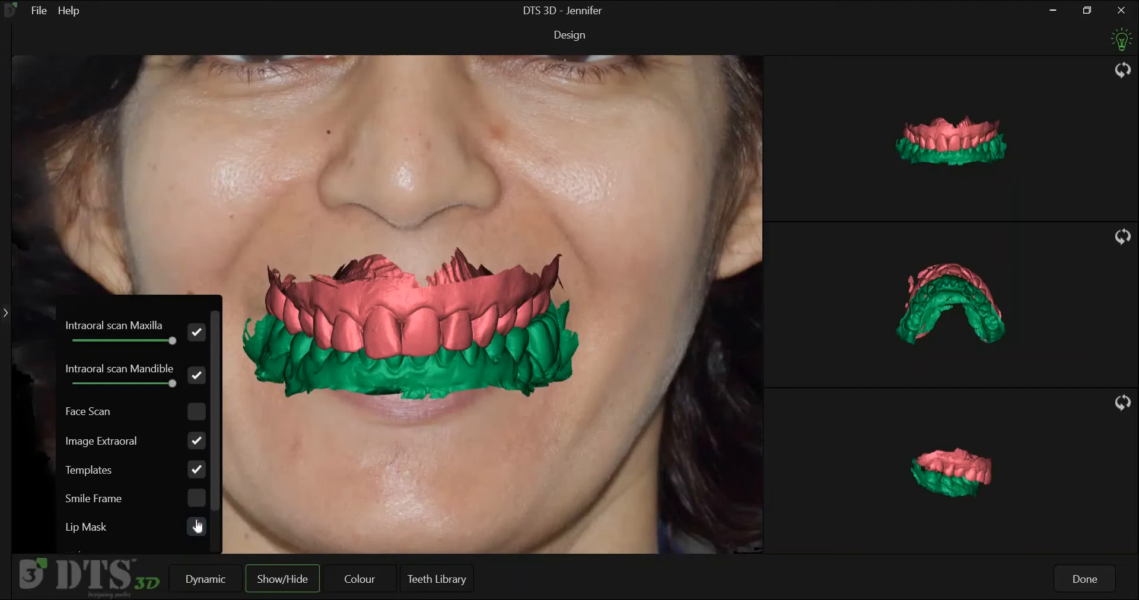
{"action": "left_click", "coordinate": [197, 526]}
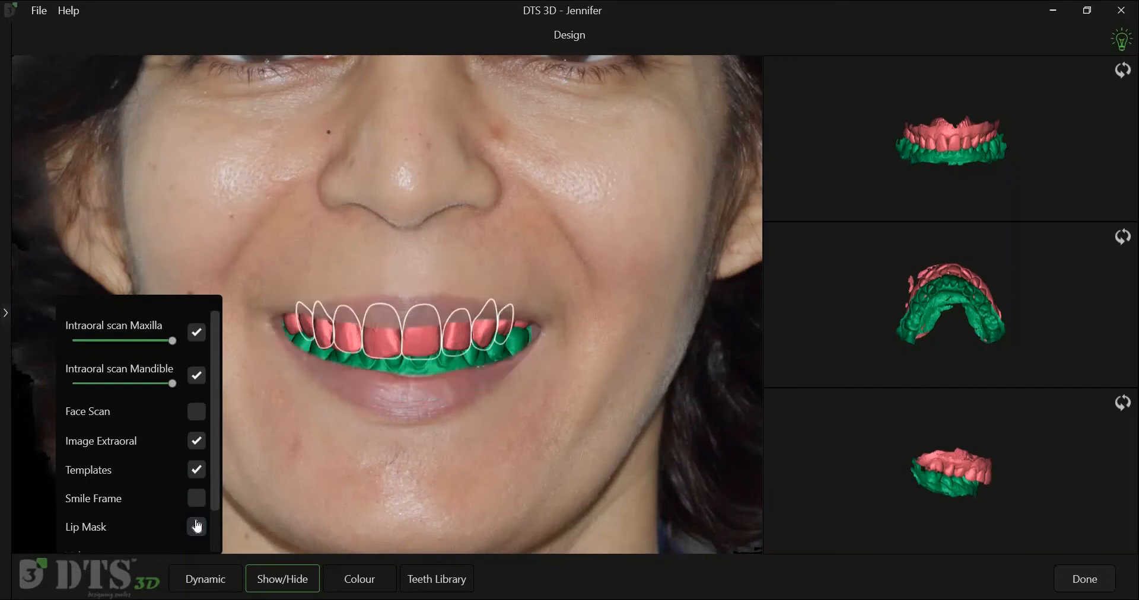
Step: Hide the lip mask and try lower opacities for the maxilla and mandible scans, restoring both to full
{"action": "left_click", "coordinate": [198, 526]}
{"action": "mouse_move", "coordinate": [172, 341]}
{"action": "left_mouse_down"}
{"action": "mouse_move", "coordinate": [90, 347]}
{"action": "mouse_move", "coordinate": [172, 346]}
{"action": "left_mouse_up"}
{"action": "left_click_drag", "start_coordinate": [153, 388], "coordinate": [179, 384]}
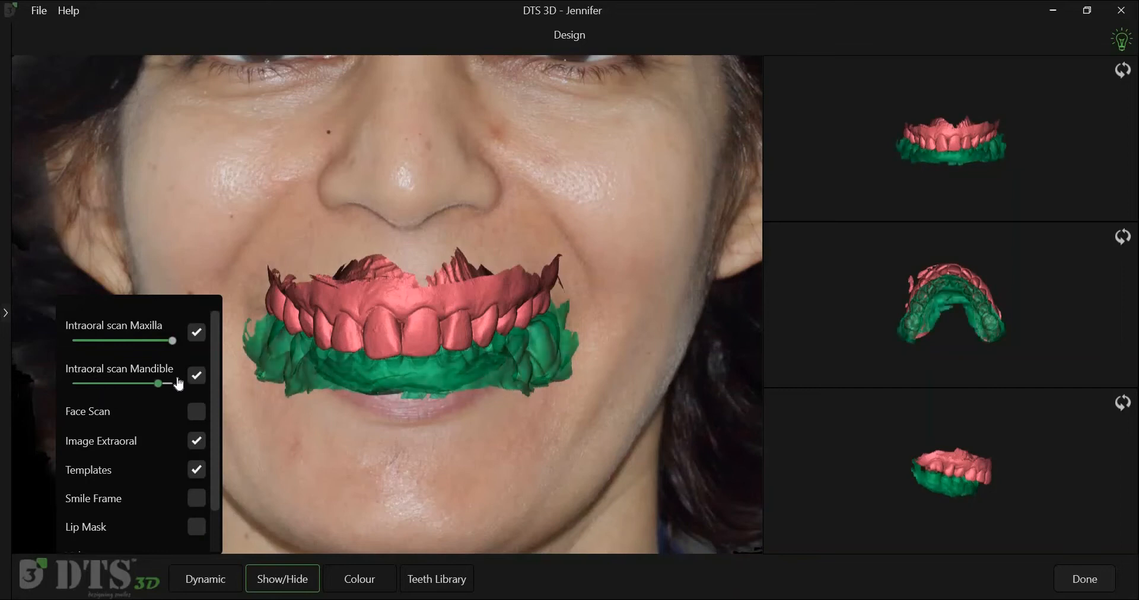
Step: Preview the video "Untitled test video.mp4", then close it and the display options
{"action": "scroll", "coordinate": [200, 487], "scroll_direction": "down", "scroll_amount": 1}
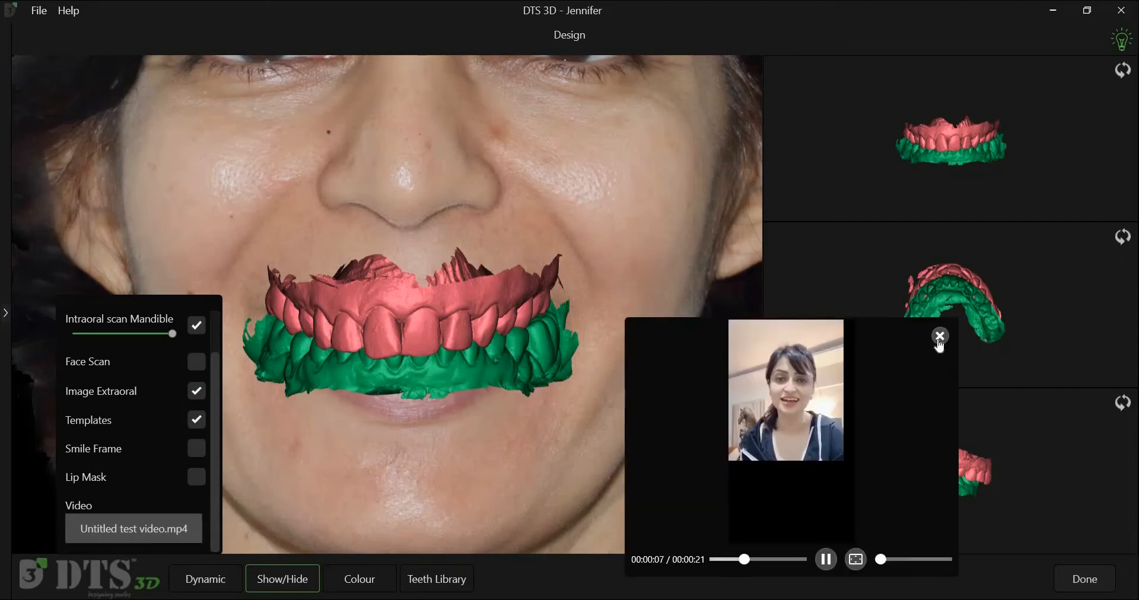
{"action": "left_click", "coordinate": [939, 336]}
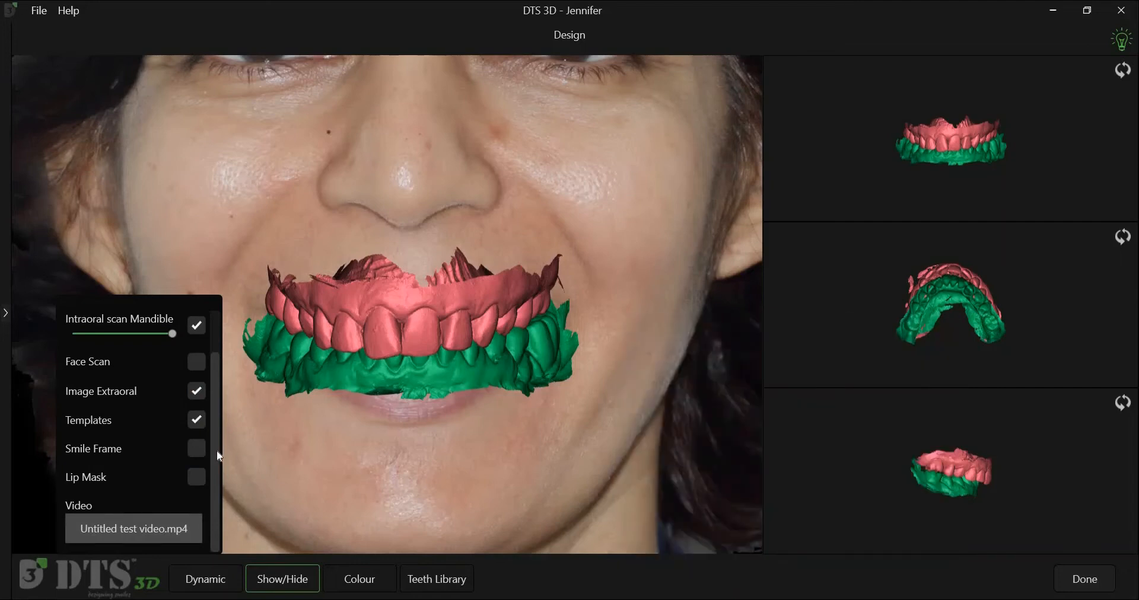
{"action": "scroll", "coordinate": [217, 419], "scroll_direction": "up", "scroll_amount": 2}
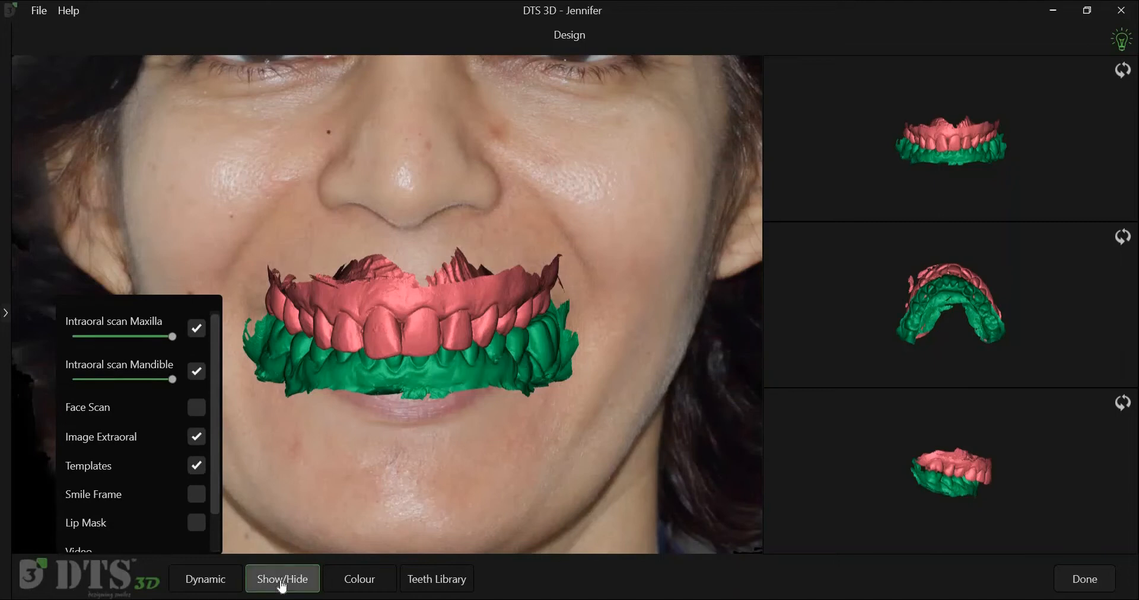
{"action": "left_click", "coordinate": [283, 580]}
{"action": "left_click", "coordinate": [282, 582]}
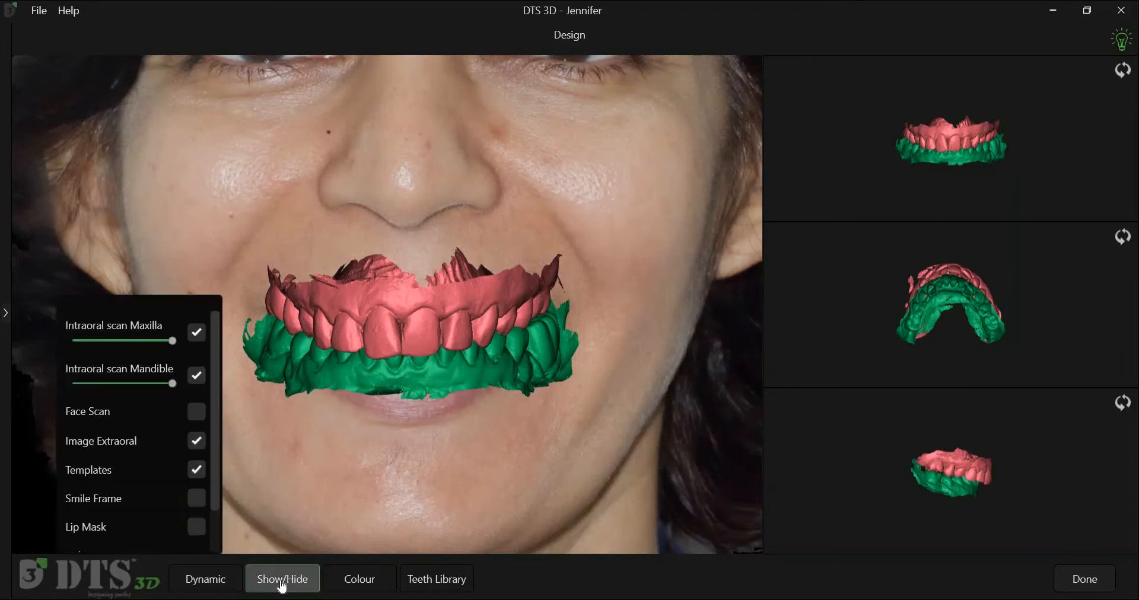
{"action": "left_click", "coordinate": [283, 582]}
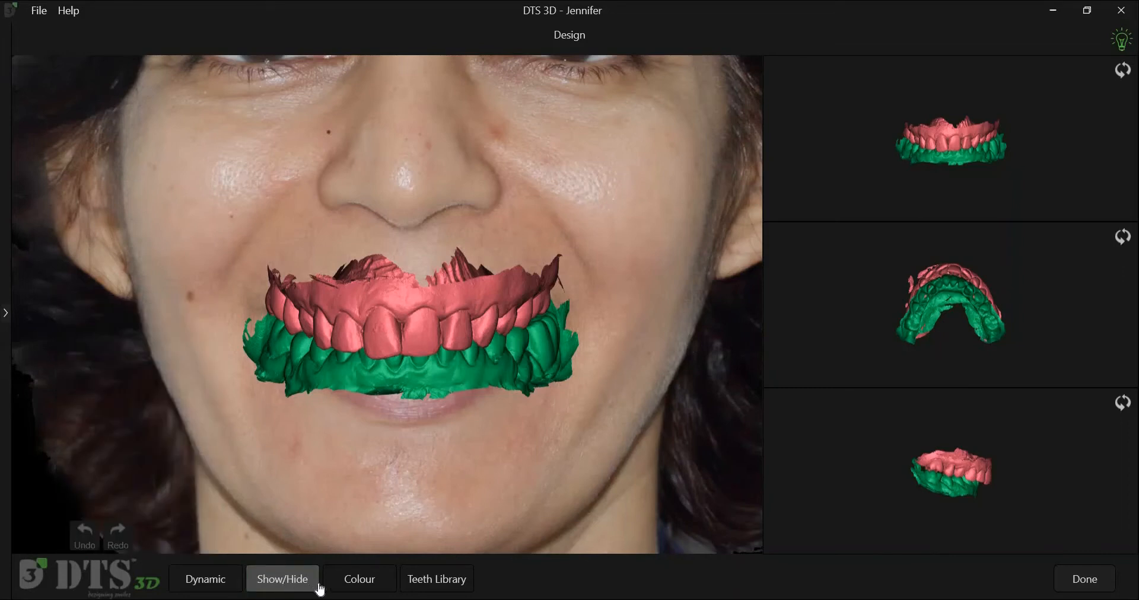
Step: Try orange, red and blue colours on the intraoral scans and reset them to the default colour
{"action": "left_click", "coordinate": [349, 587]}
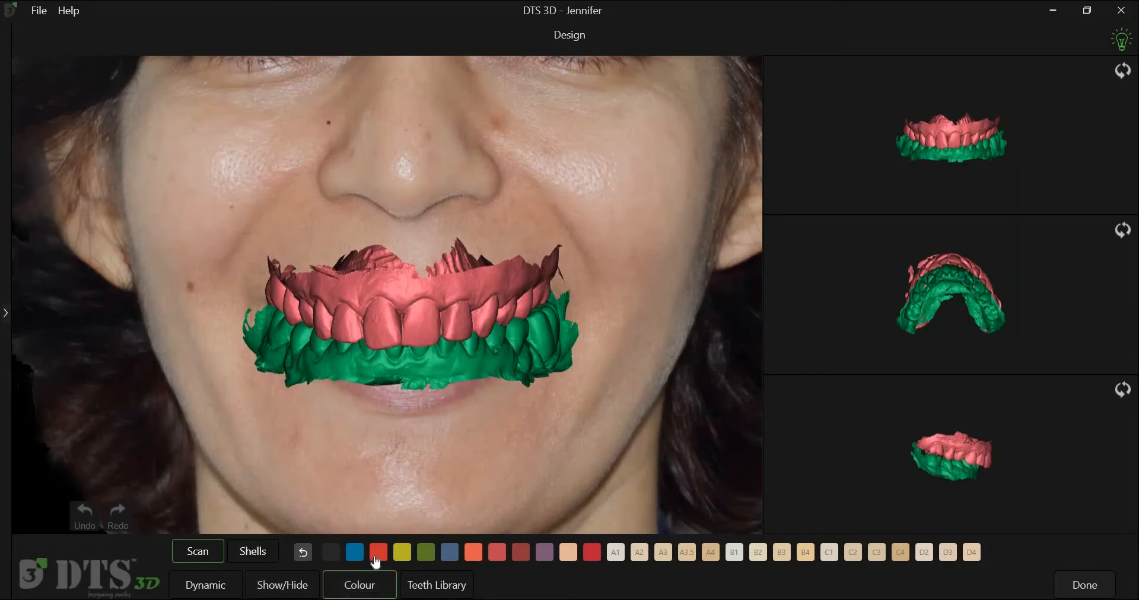
{"action": "left_click", "coordinate": [473, 553]}
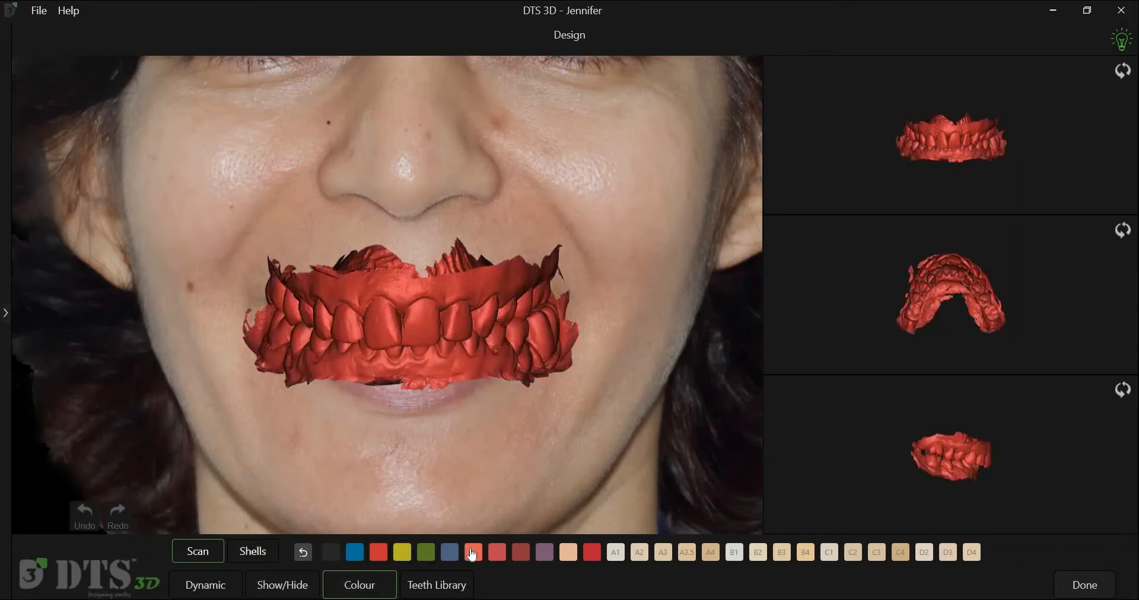
{"action": "left_click", "coordinate": [593, 555]}
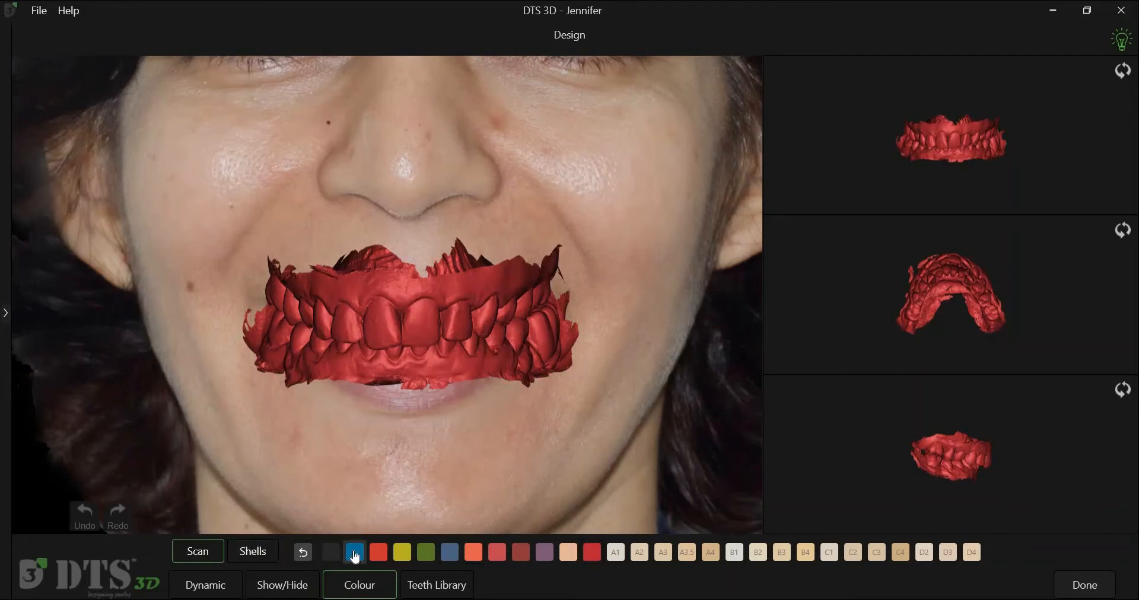
{"action": "left_click", "coordinate": [355, 555]}
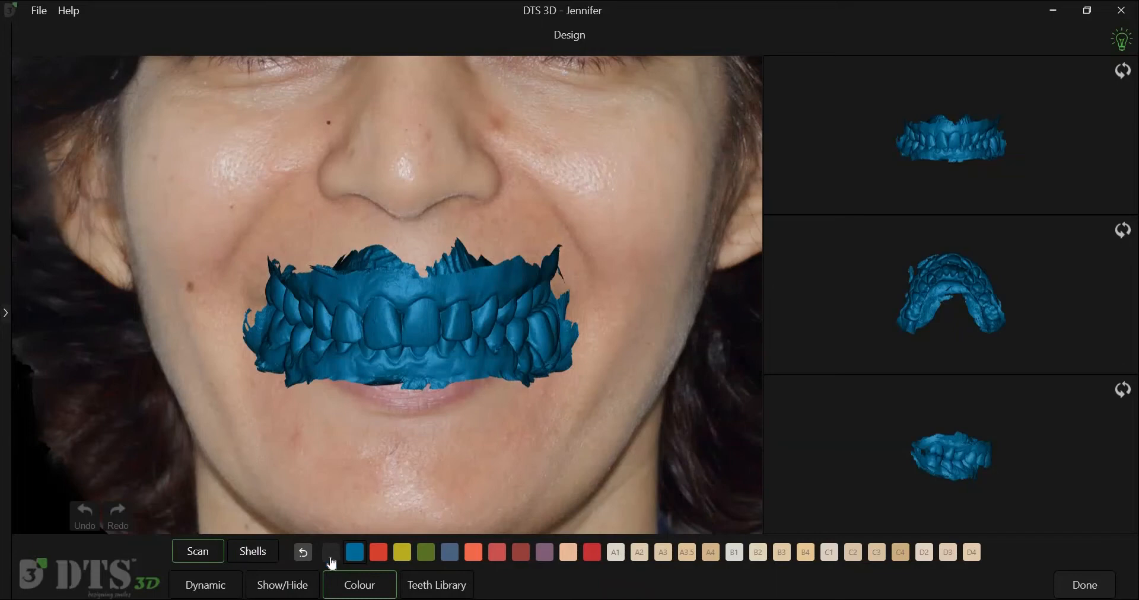
{"action": "left_click", "coordinate": [304, 554]}
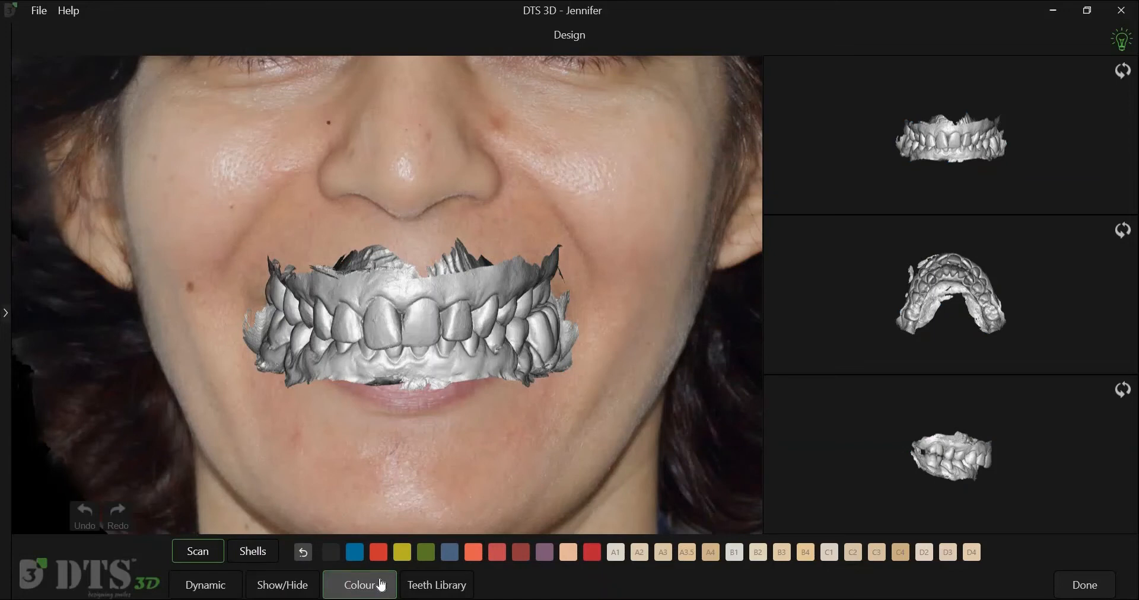
{"action": "left_click", "coordinate": [381, 585]}
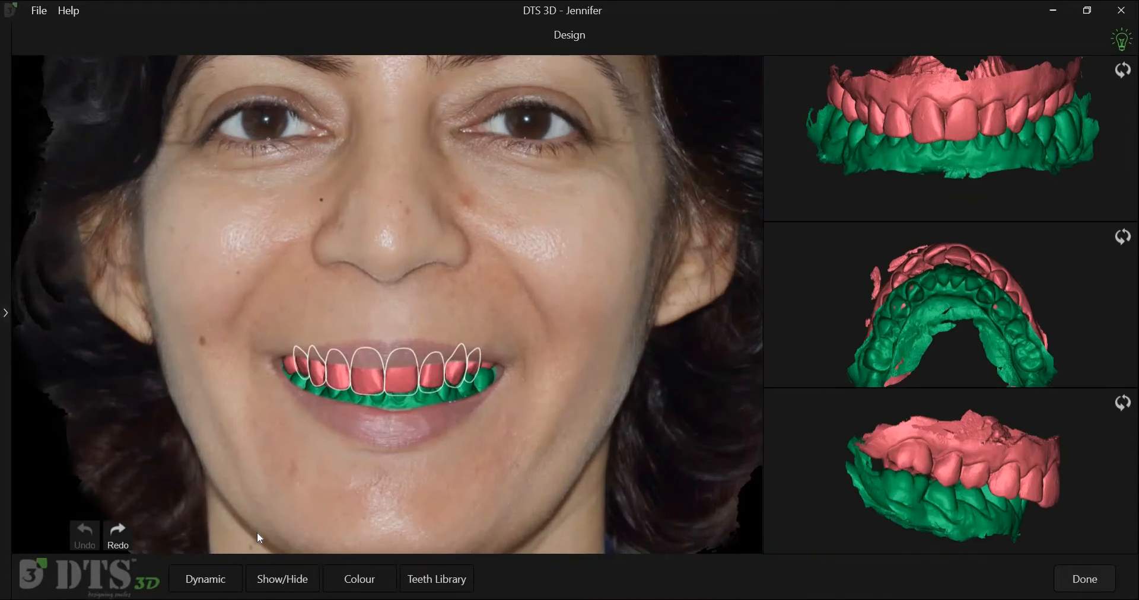
Step: Open the teeth library, browse its Triangular, Oval and Square sets, and try US tooth numbering before returning to FDI
{"action": "left_click", "coordinate": [427, 583]}
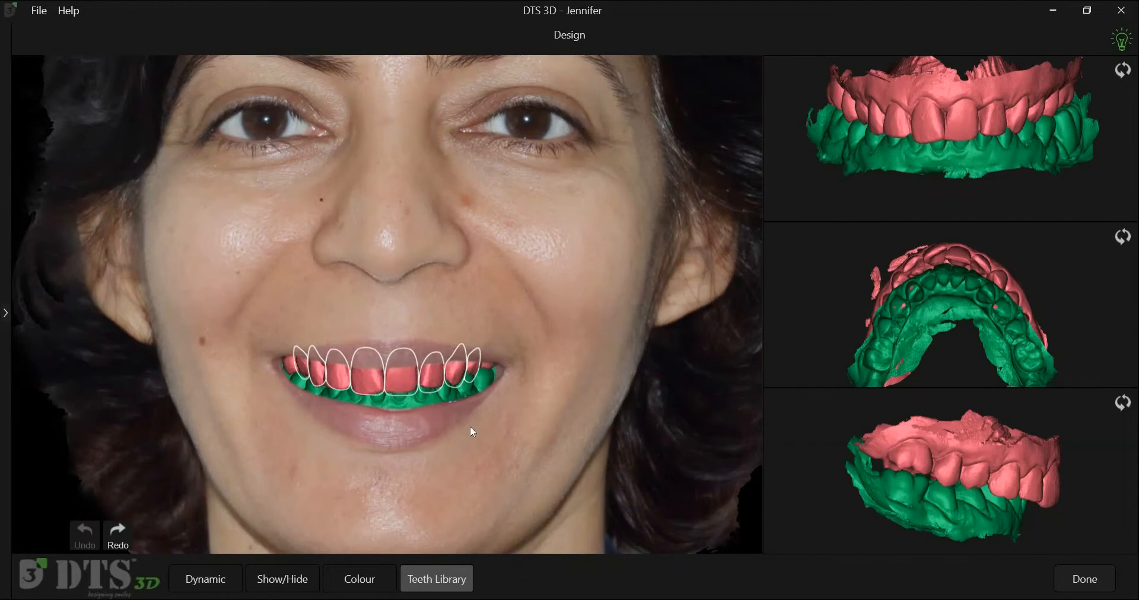
{"action": "left_click_drag", "start_coordinate": [497, 308], "coordinate": [1000, 67]}
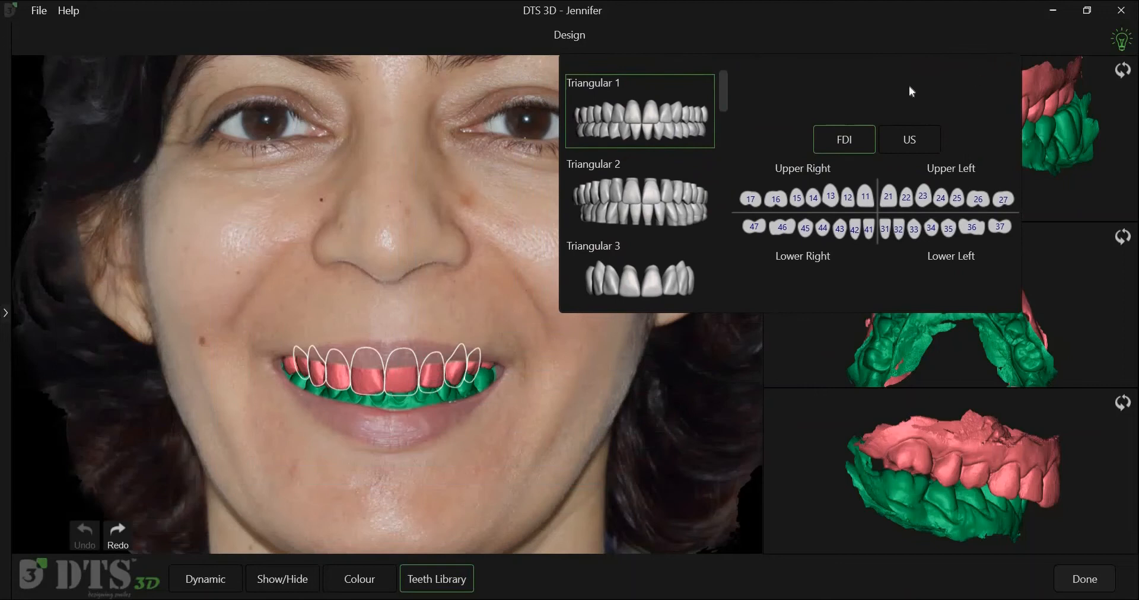
{"action": "scroll", "coordinate": [726, 104], "scroll_direction": "down", "scroll_amount": 2}
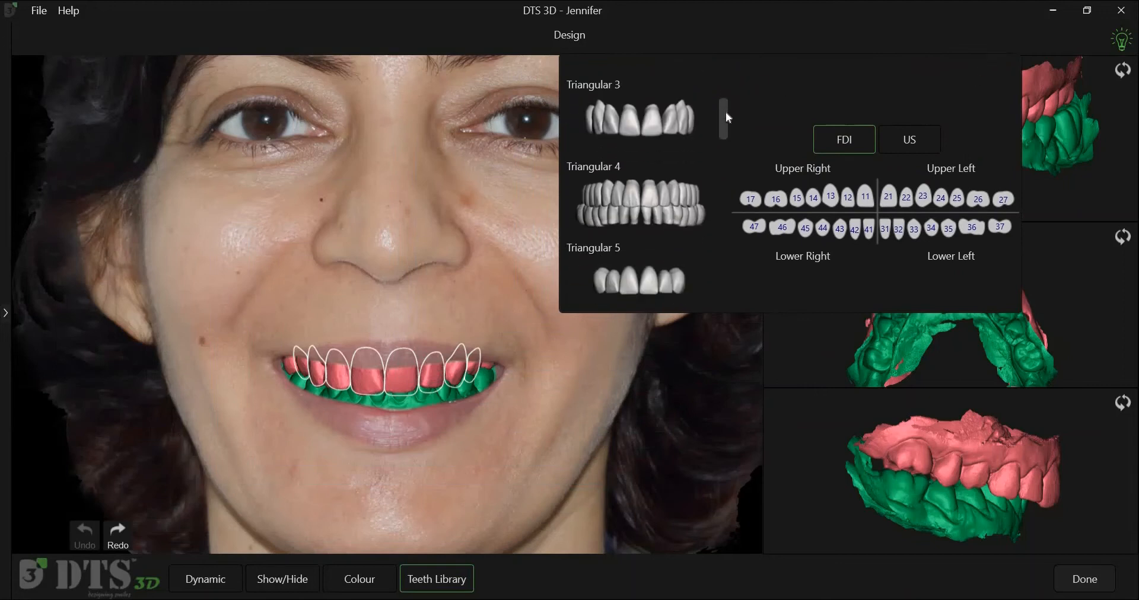
{"action": "scroll", "coordinate": [728, 131], "scroll_direction": "down", "scroll_amount": 3}
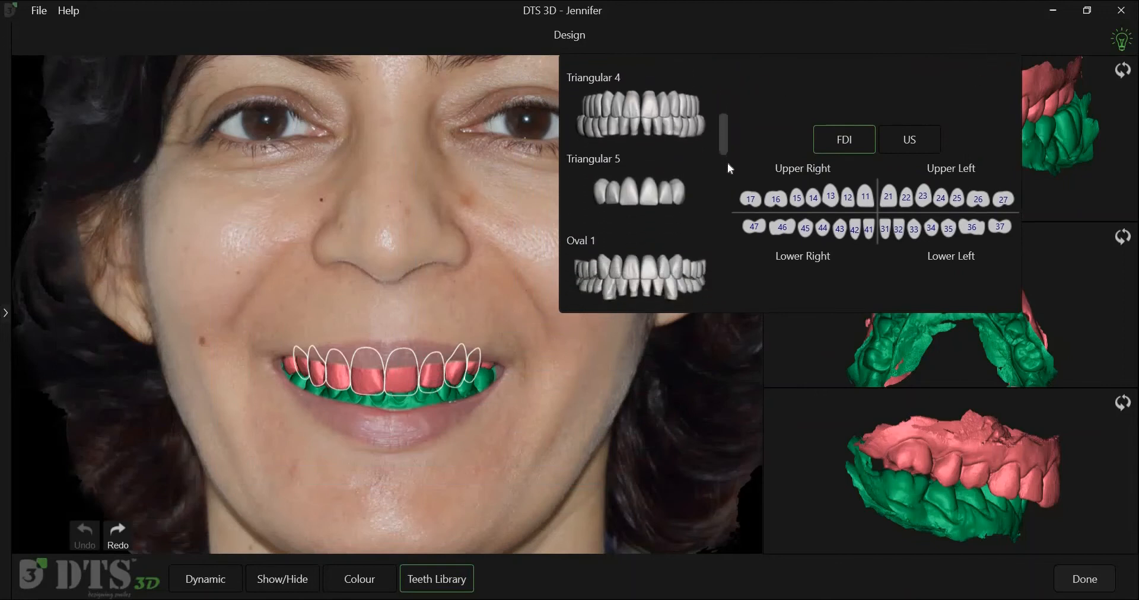
{"action": "scroll", "coordinate": [726, 178], "scroll_direction": "down", "scroll_amount": 3}
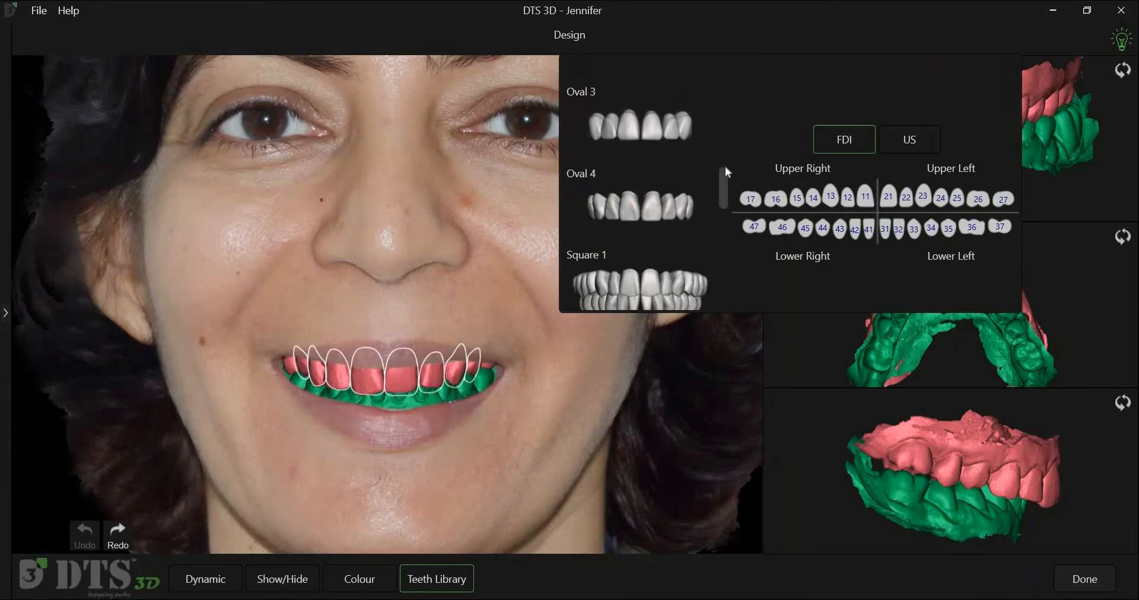
{"action": "scroll", "coordinate": [724, 153], "scroll_direction": "up", "scroll_amount": 3}
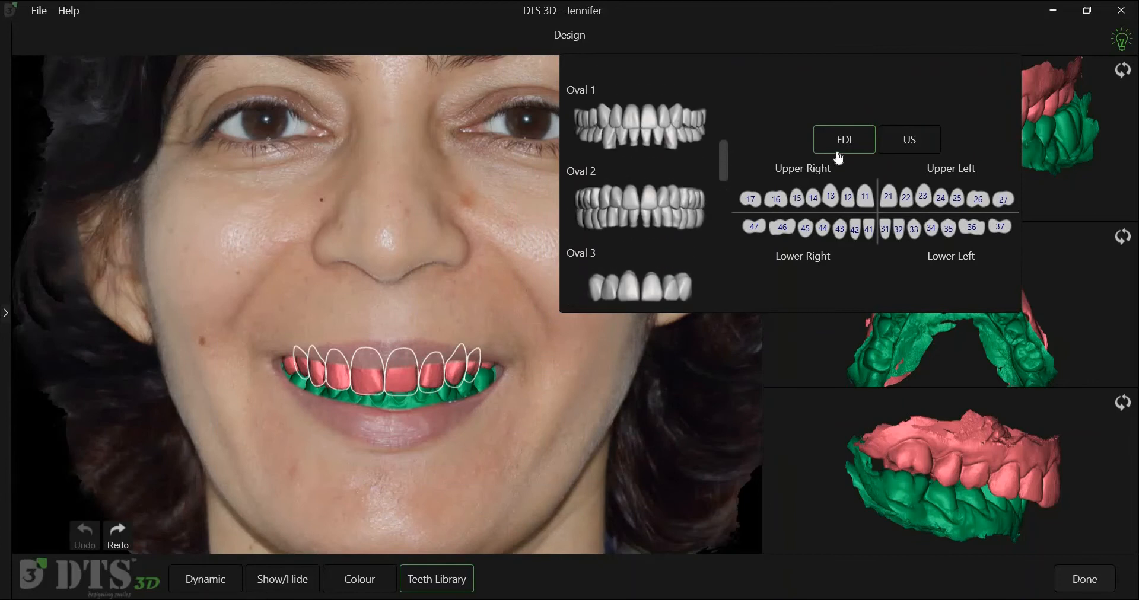
{"action": "left_click", "coordinate": [907, 145]}
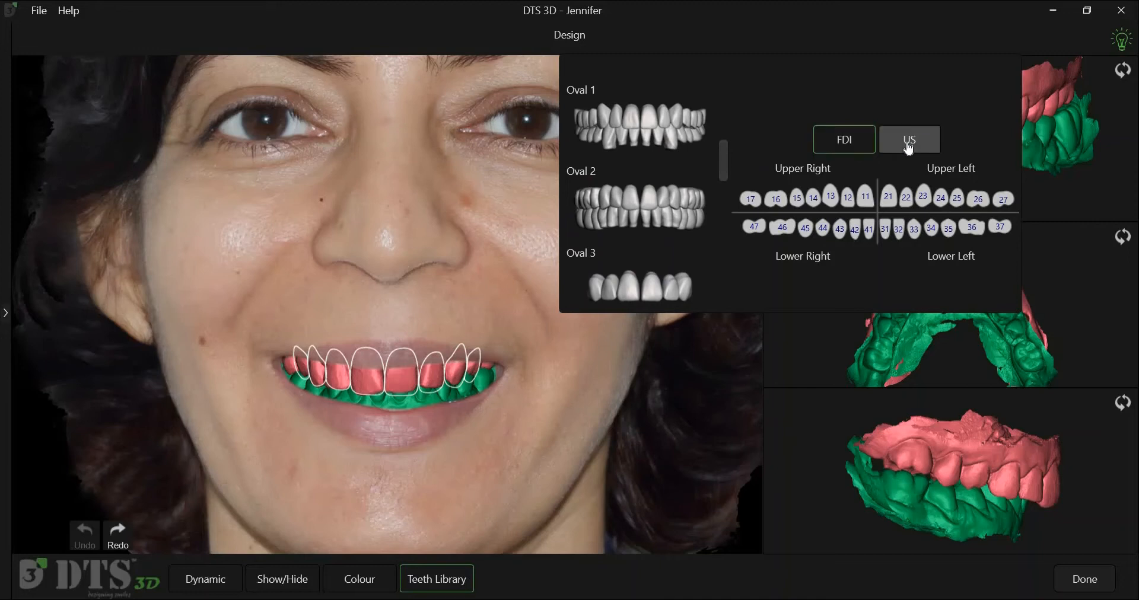
{"action": "left_click", "coordinate": [867, 145]}
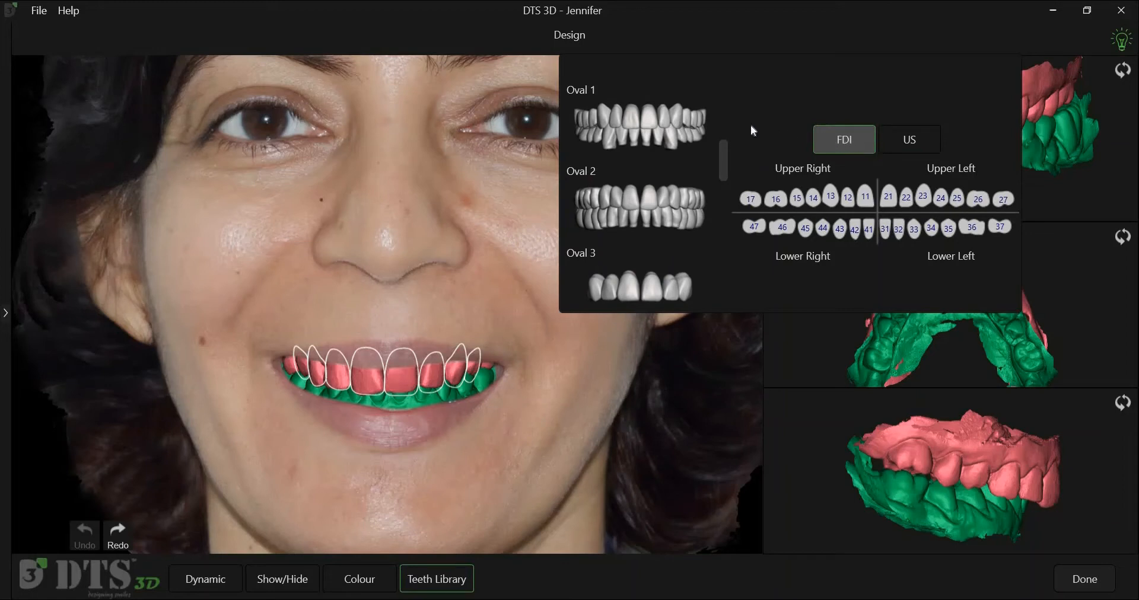
Step: Place Oval 1 shells on the upper teeth from 14 to 24, and replace those from 13 to 23 with Oval 2
{"action": "left_click", "coordinate": [662, 130]}
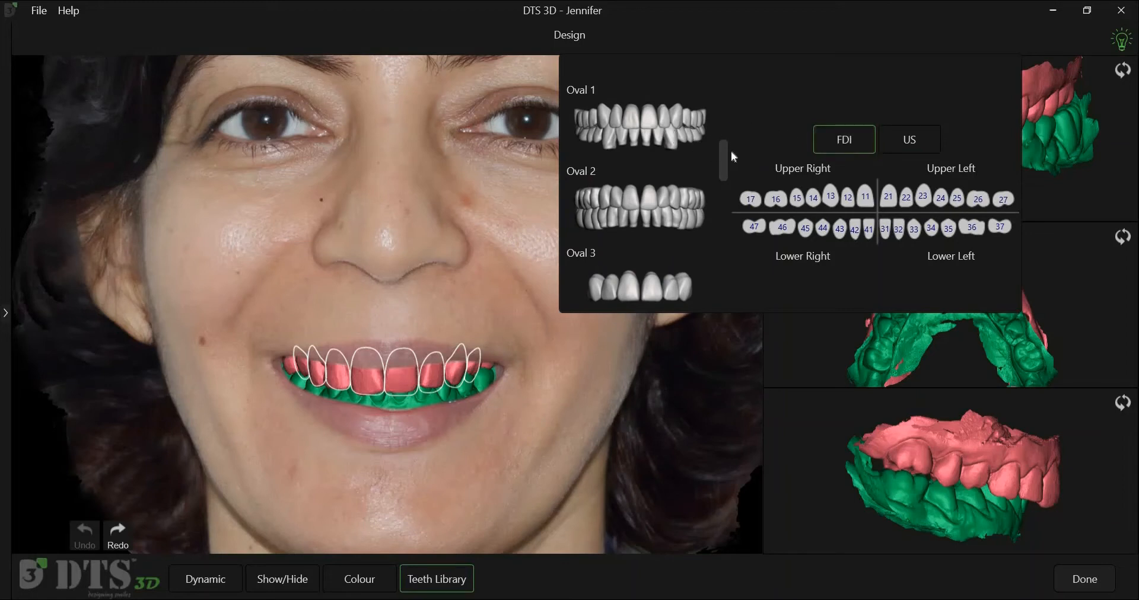
{"action": "left_click", "coordinate": [868, 205]}
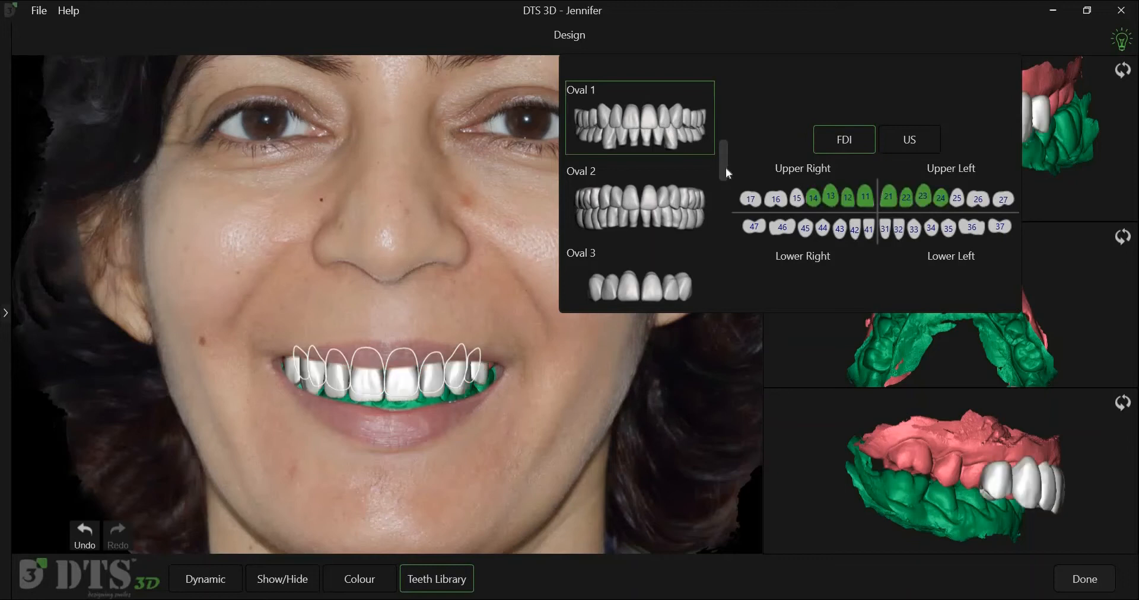
{"action": "scroll", "coordinate": [676, 160], "scroll_direction": "down", "scroll_amount": 1}
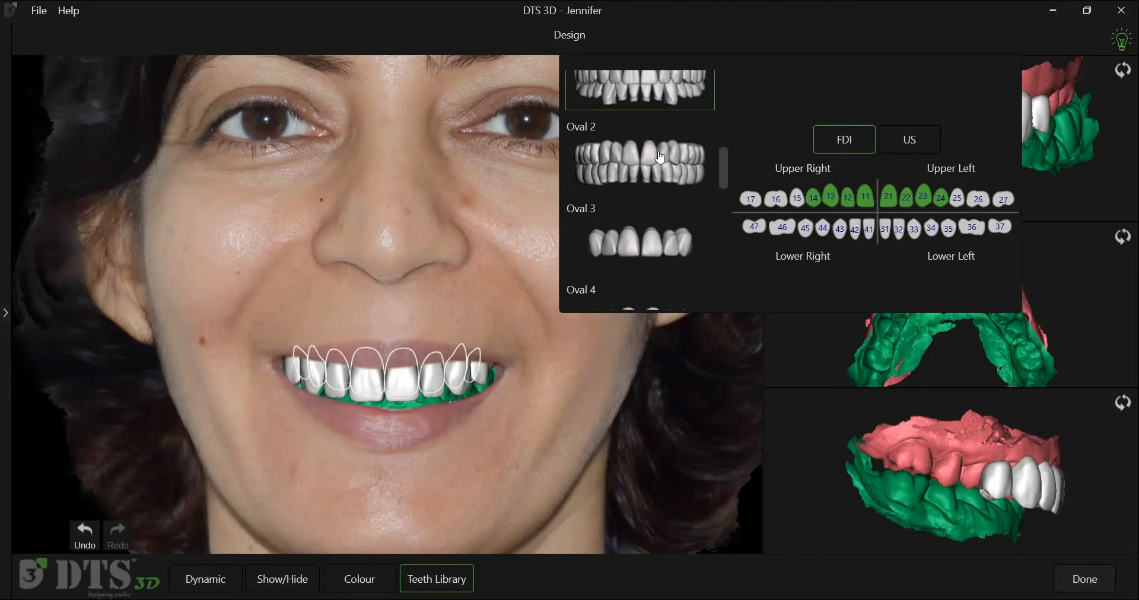
{"action": "left_click", "coordinate": [864, 196]}
{"action": "left_click", "coordinate": [886, 199]}
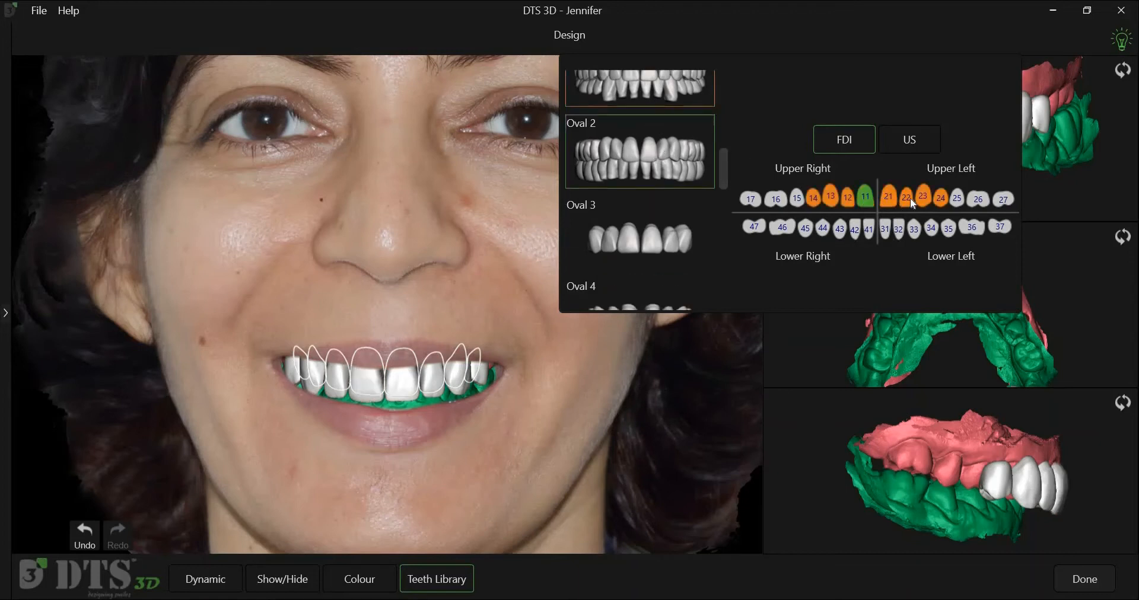
{"action": "left_click", "coordinate": [919, 199]}
{"action": "left_click", "coordinate": [904, 199]}
{"action": "left_click", "coordinate": [847, 198]}
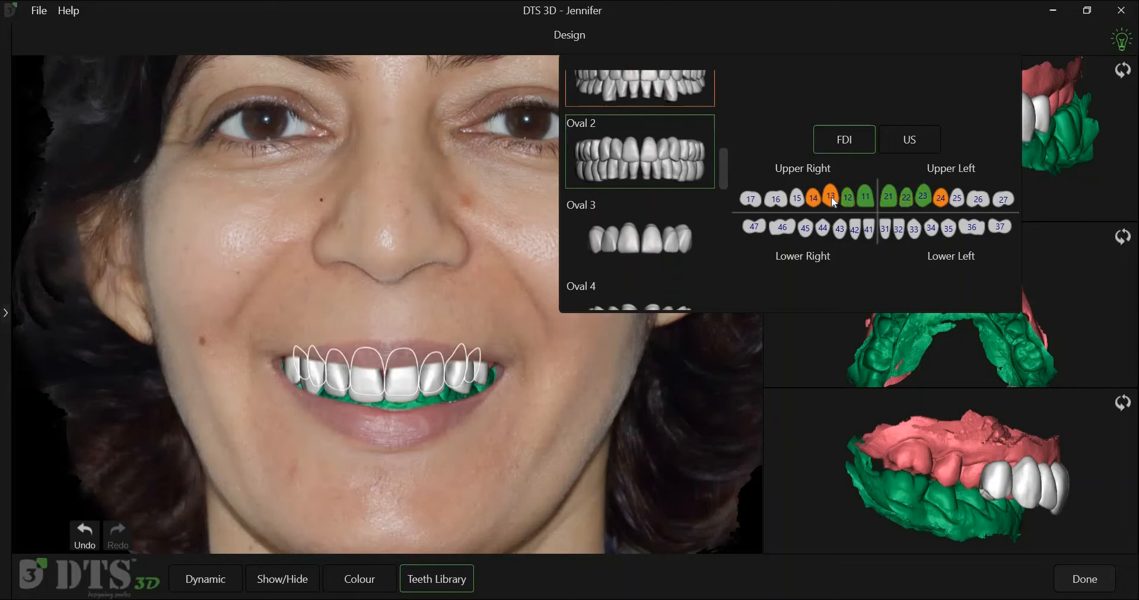
{"action": "left_click", "coordinate": [831, 197]}
Step: Replace the upper shells from 13 to 23 with the Oval 3 set
{"action": "scroll", "coordinate": [724, 160], "scroll_direction": "up", "scroll_amount": 2}
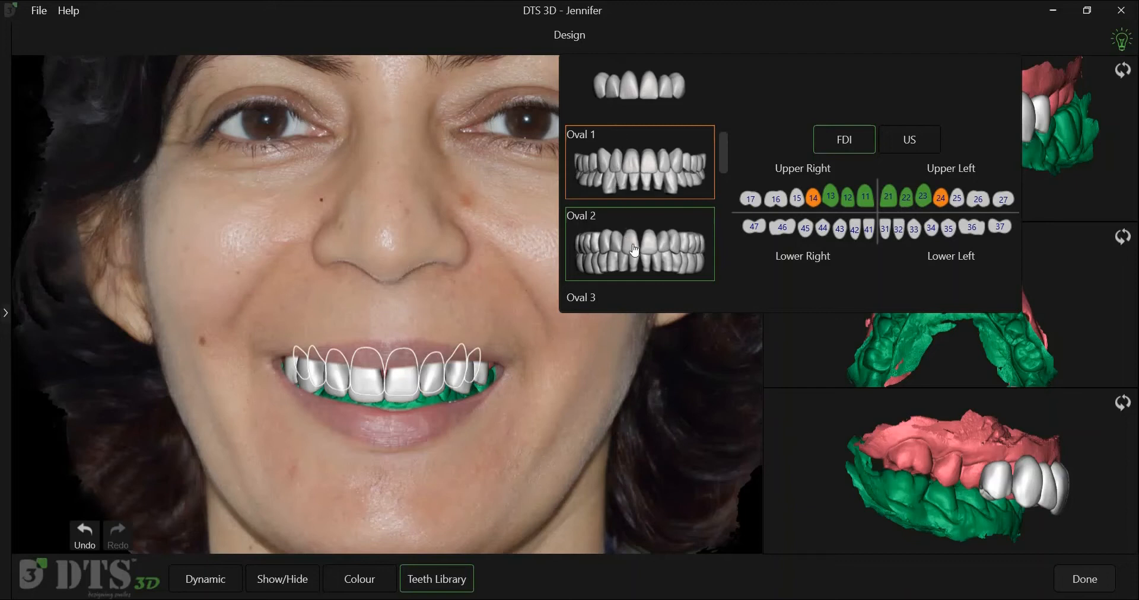
{"action": "scroll", "coordinate": [652, 239], "scroll_direction": "down", "scroll_amount": 3}
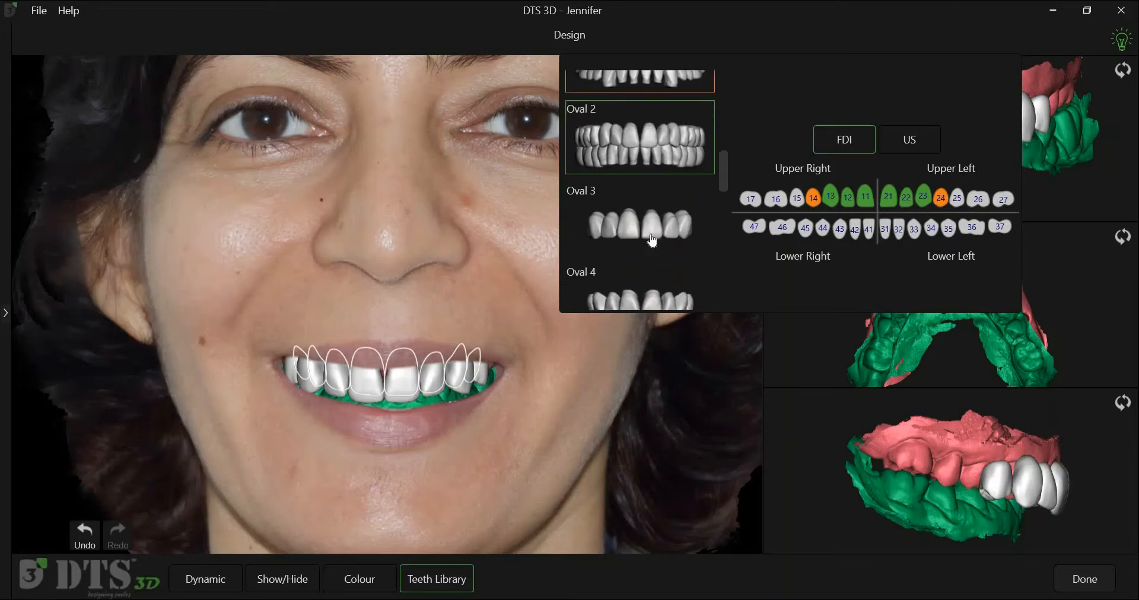
{"action": "left_click", "coordinate": [652, 239]}
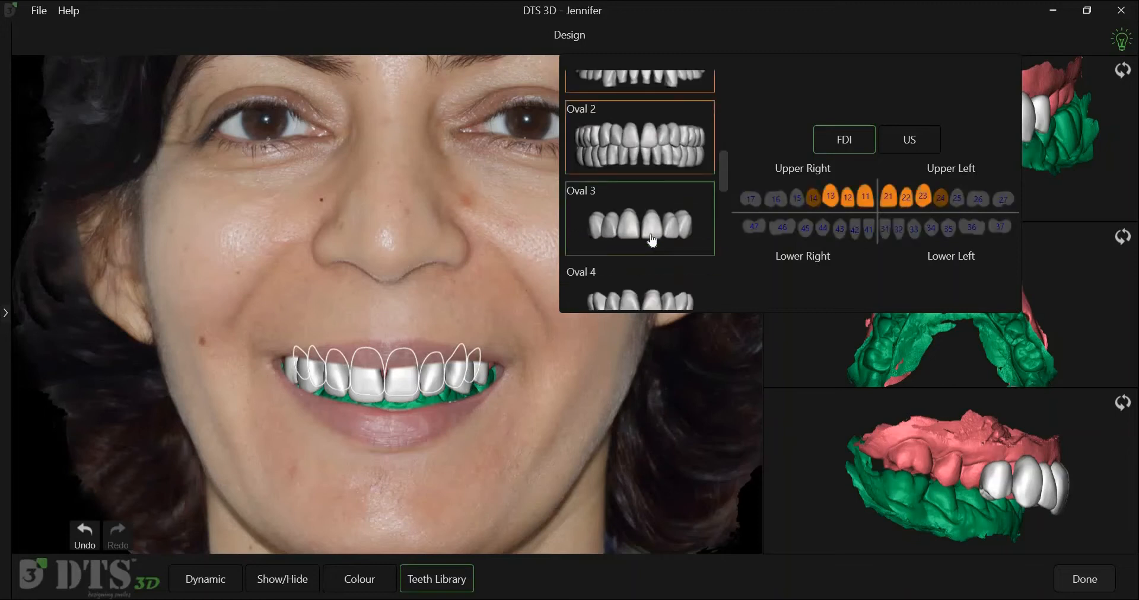
{"action": "left_click", "coordinate": [865, 202]}
{"action": "left_click", "coordinate": [906, 199]}
{"action": "left_click", "coordinate": [924, 196]}
{"action": "left_click", "coordinate": [848, 200]}
{"action": "left_click", "coordinate": [830, 198]}
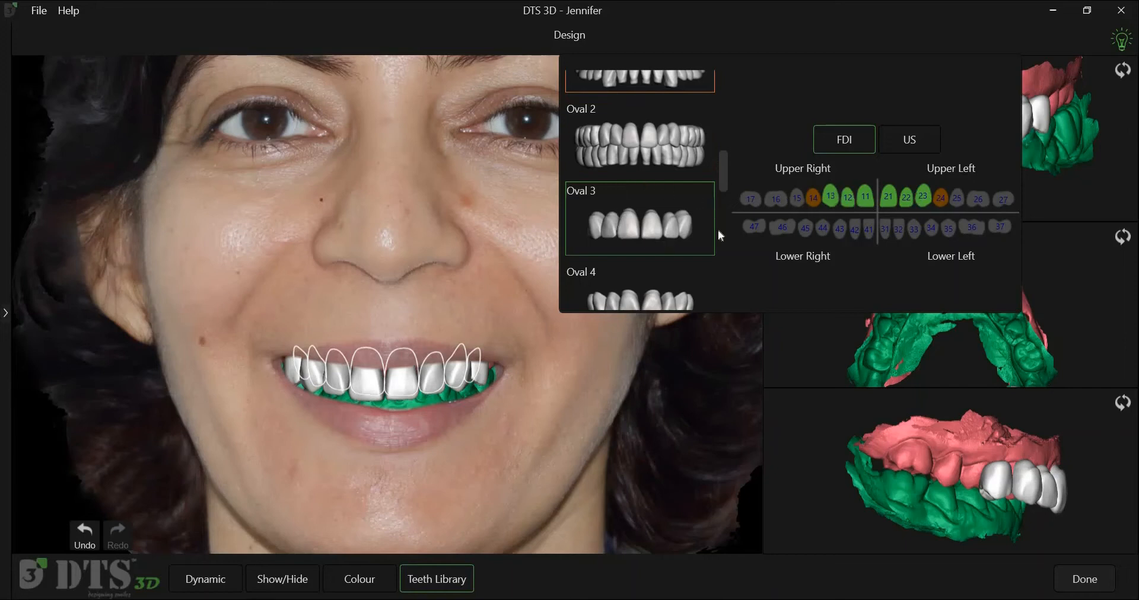
Step: Undo all the shell placements and replacements made on the upper teeth
{"action": "scroll", "coordinate": [719, 231], "scroll_direction": "up", "scroll_amount": 1}
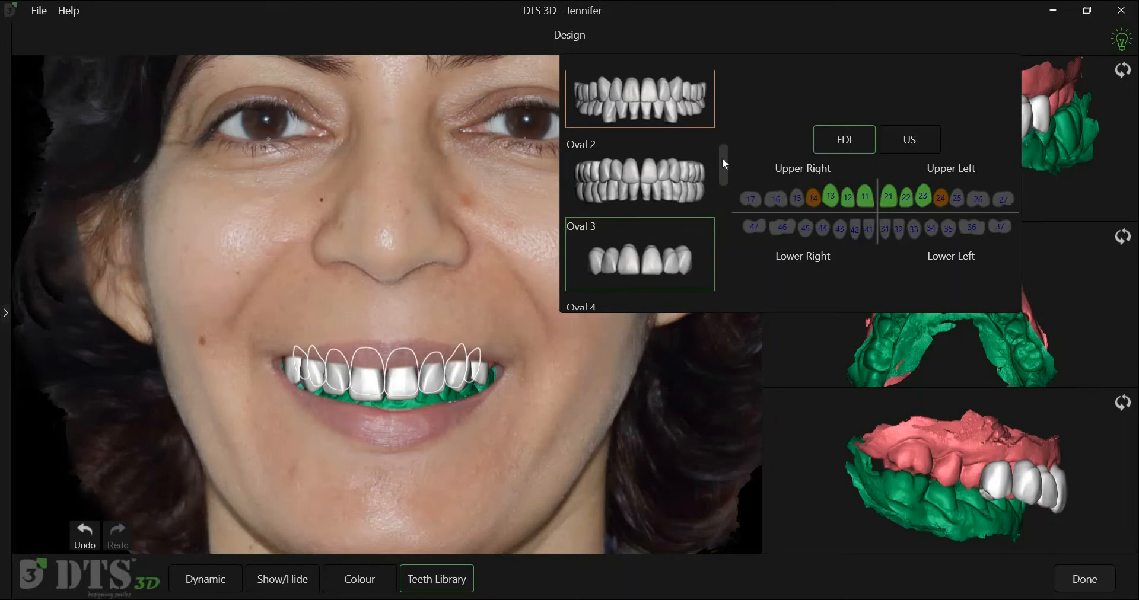
{"action": "scroll", "coordinate": [724, 152], "scroll_direction": "up", "scroll_amount": 1}
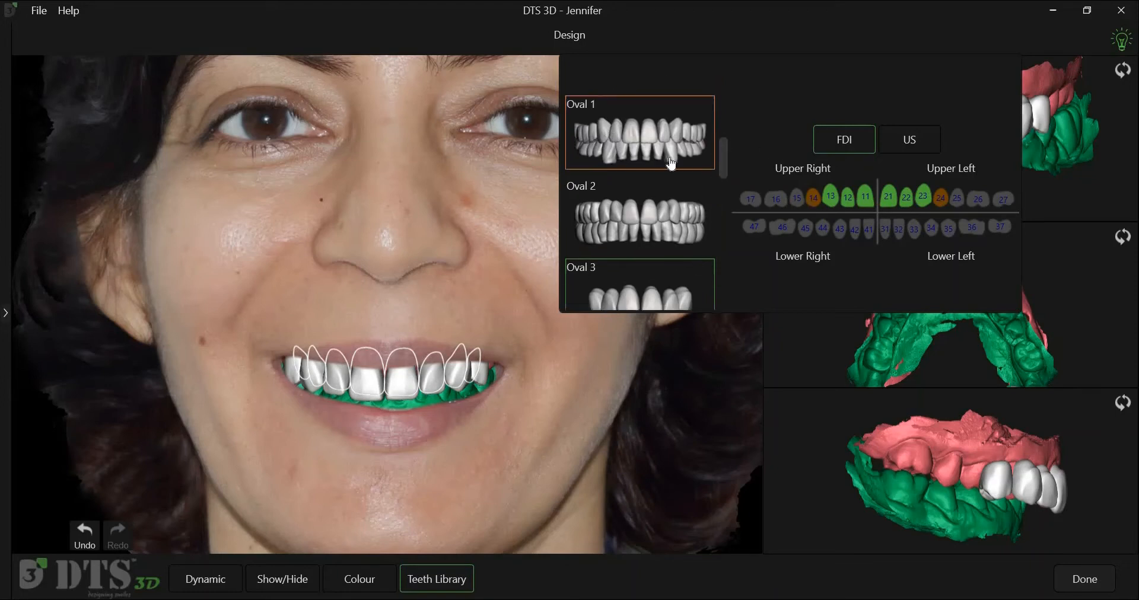
{"action": "scroll", "coordinate": [725, 169], "scroll_direction": "down", "scroll_amount": 2}
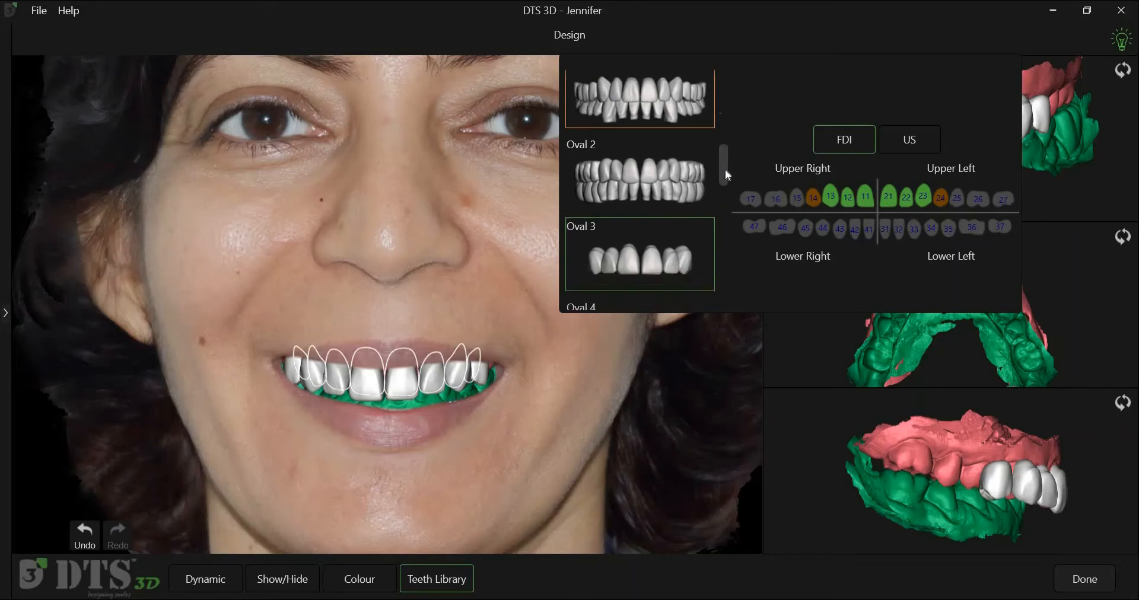
{"action": "left_click", "coordinate": [85, 534]}
{"action": "left_click", "coordinate": [85, 534]}
{"action": "left_click", "coordinate": [85, 533]}
{"action": "left_click", "coordinate": [84, 534]}
{"action": "left_click", "coordinate": [85, 534]}
{"action": "left_click", "coordinate": [84, 534]}
{"action": "left_click", "coordinate": [85, 534]}
{"action": "left_click", "coordinate": [85, 534]}
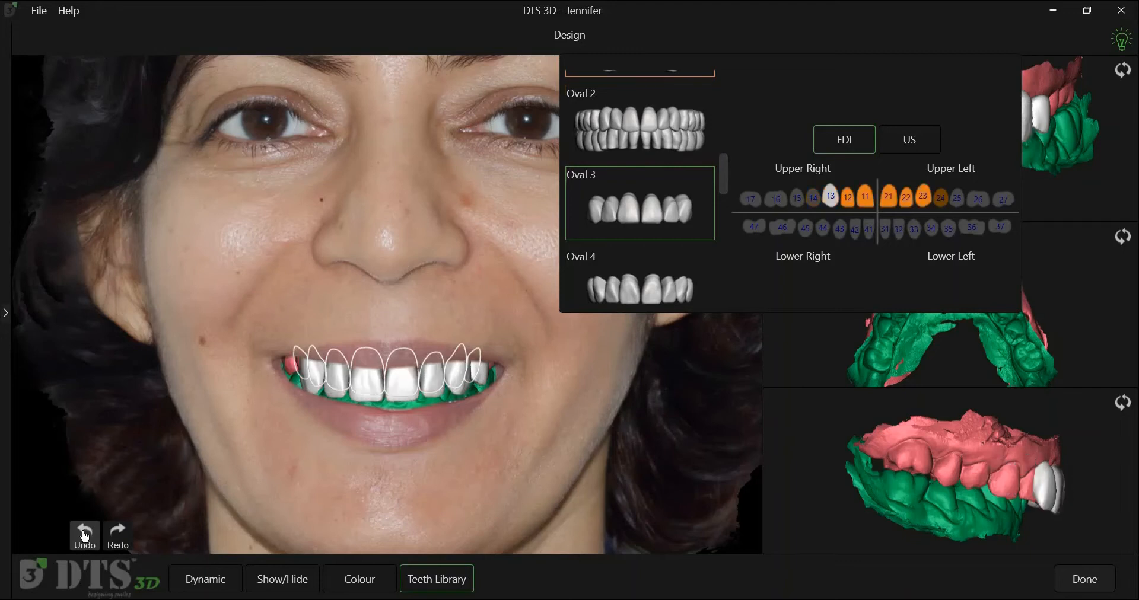
{"action": "left_click", "coordinate": [85, 534]}
{"action": "left_click", "coordinate": [85, 534]}
{"action": "left_click", "coordinate": [85, 534]}
{"action": "left_click", "coordinate": [85, 534]}
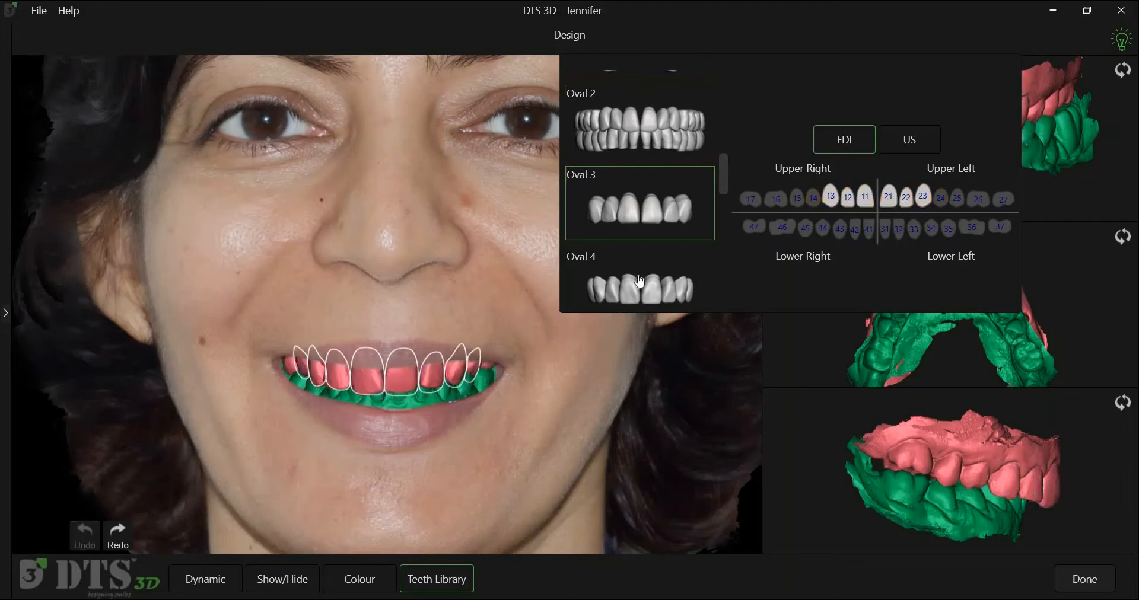
Step: Place Oval 1 shells on upper right teeth 11 to 15 and upper left teeth 21 to 24
{"action": "scroll", "coordinate": [658, 198], "scroll_direction": "up", "scroll_amount": 1}
{"action": "left_click", "coordinate": [867, 198]}
{"action": "left_click", "coordinate": [887, 199]}
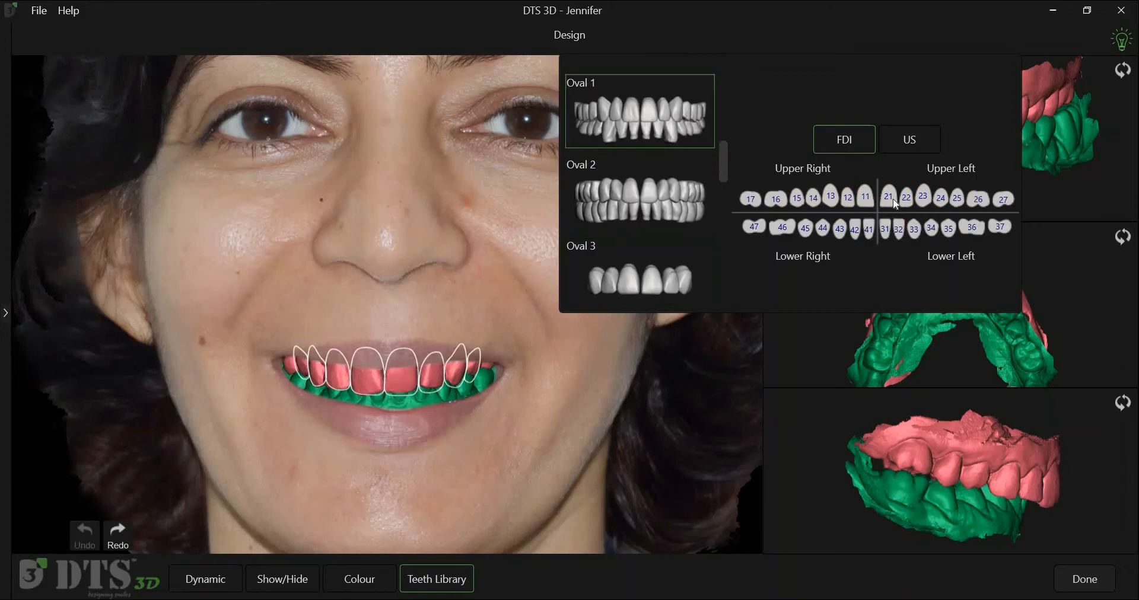
{"action": "left_click", "coordinate": [905, 198]}
{"action": "left_click", "coordinate": [942, 199]}
{"action": "left_click", "coordinate": [848, 199]}
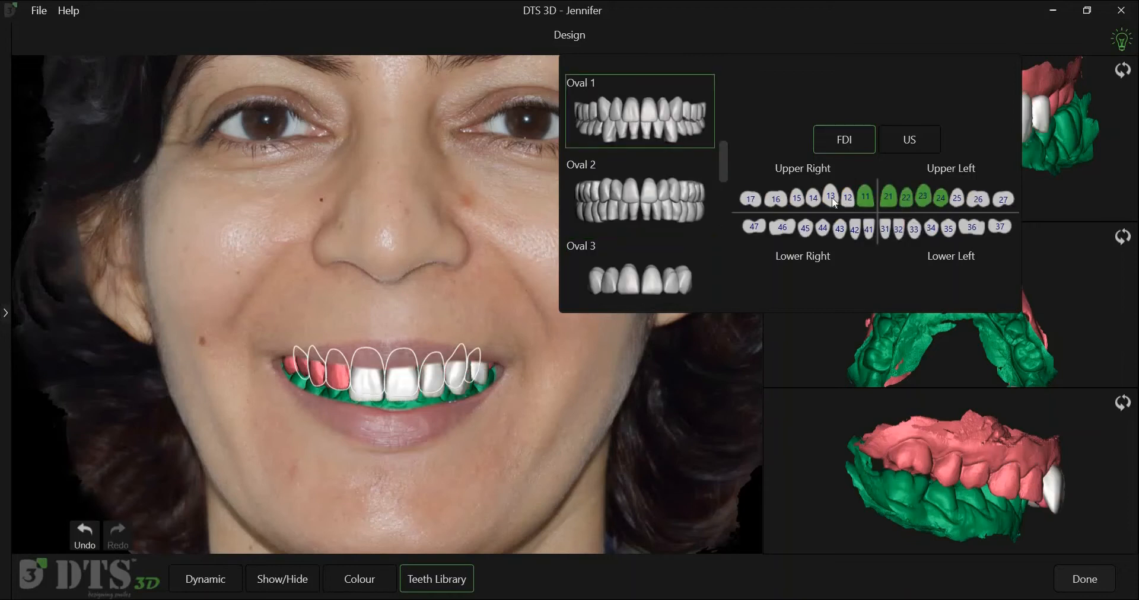
{"action": "left_click", "coordinate": [831, 197]}
{"action": "left_click", "coordinate": [813, 198]}
{"action": "left_click", "coordinate": [797, 198]}
Step: Remove the shell from tooth 15 and close the teeth library
{"action": "left_click", "coordinate": [798, 198]}
{"action": "left_click", "coordinate": [536, 369]}
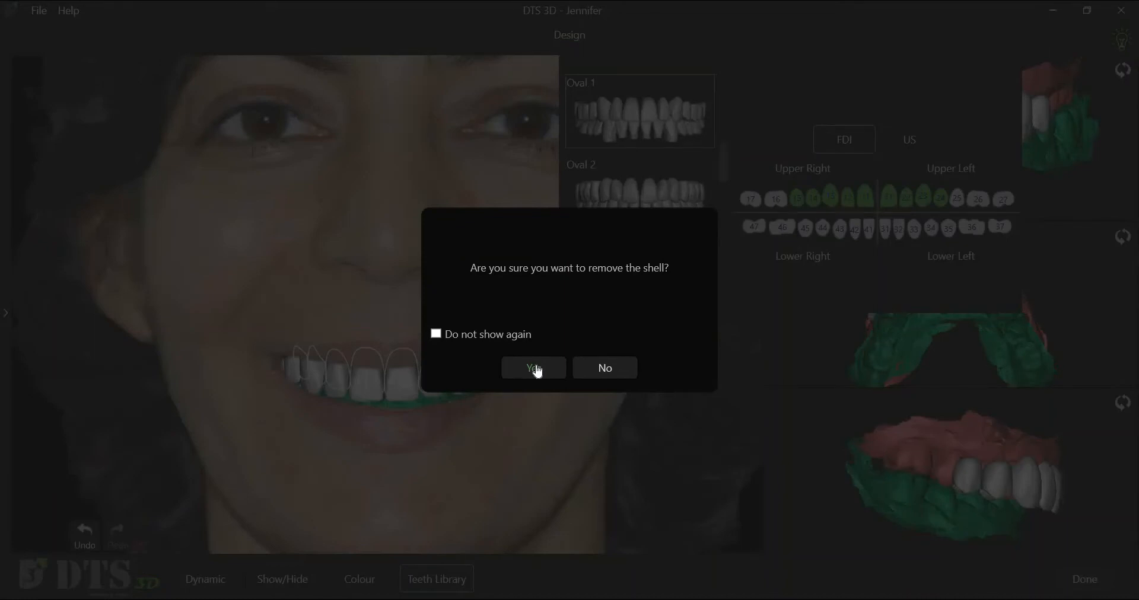
{"action": "left_click", "coordinate": [536, 368]}
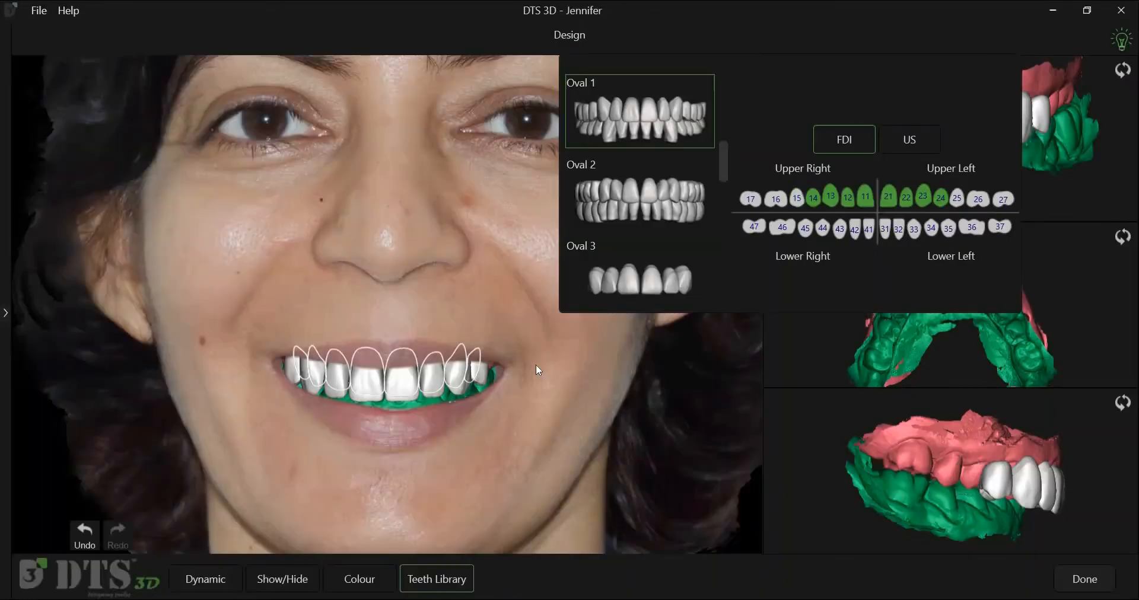
{"action": "left_click", "coordinate": [457, 585]}
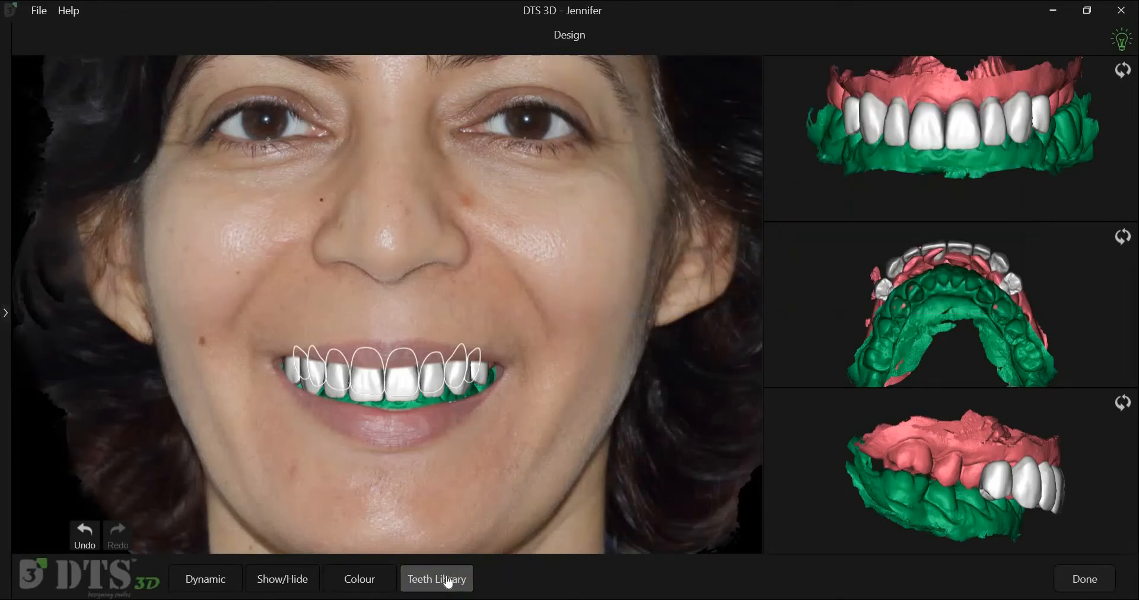
Step: Hide the mandible scan and try a lower opacity for the upper shells, restoring it to full
{"action": "left_click", "coordinate": [273, 579]}
{"action": "left_click", "coordinate": [197, 376]}
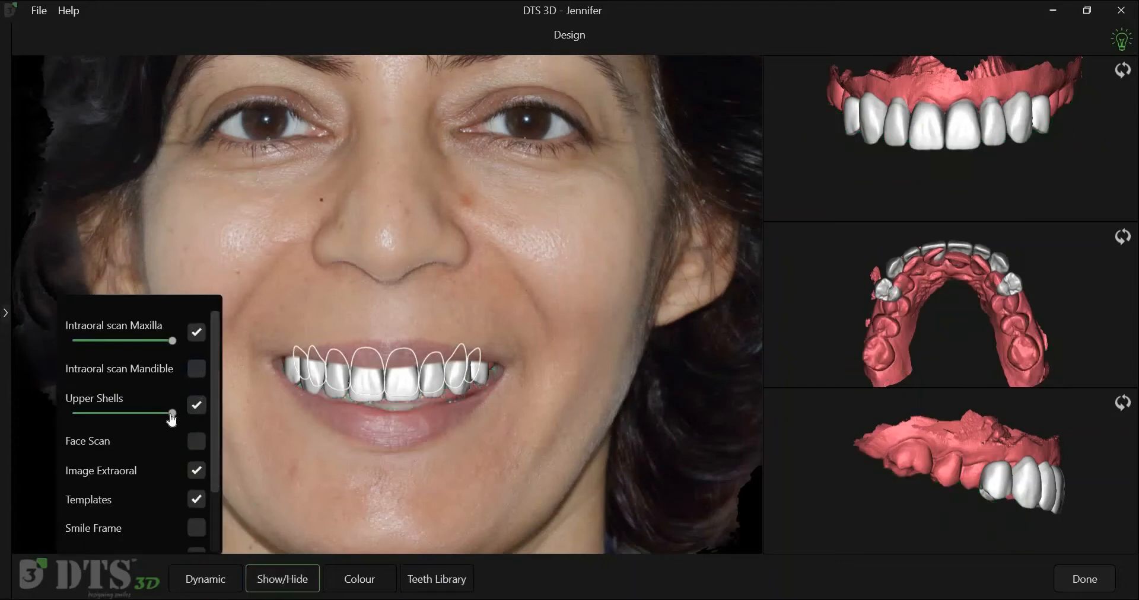
{"action": "mouse_move", "coordinate": [172, 415]}
{"action": "left_mouse_down"}
{"action": "mouse_move", "coordinate": [116, 420]}
{"action": "mouse_move", "coordinate": [172, 415]}
{"action": "left_mouse_up"}
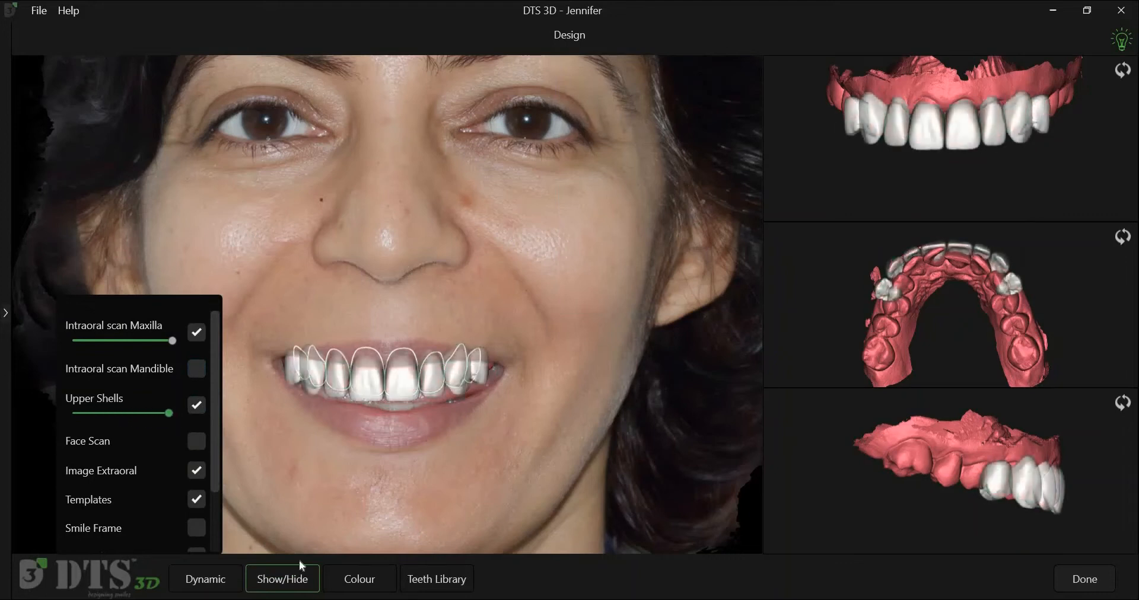
{"action": "left_click", "coordinate": [299, 579]}
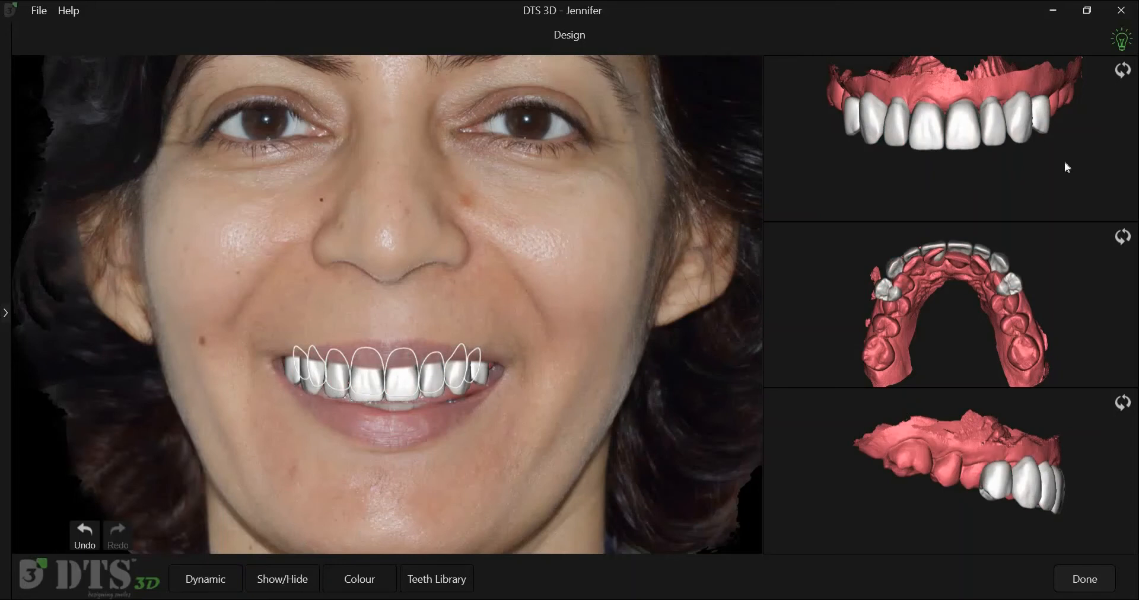
Step: Flip the frontal, occlusal and side jaw views to check the upper shells, and inspect the front teeth up close
{"action": "left_click", "coordinate": [1124, 73]}
{"action": "left_click", "coordinate": [1126, 75]}
{"action": "left_click", "coordinate": [1125, 76]}
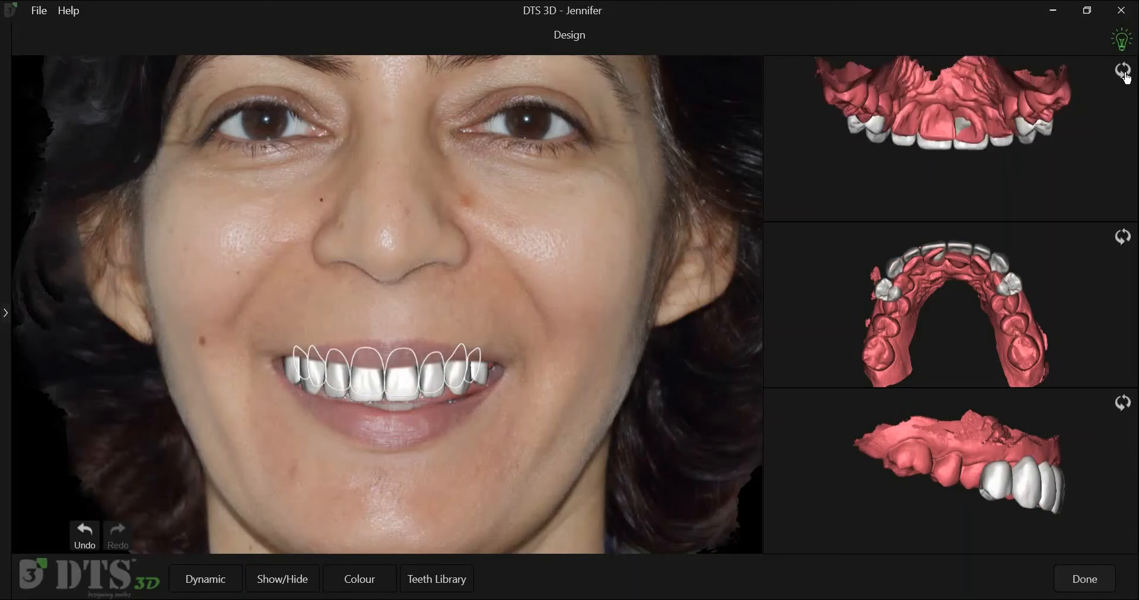
{"action": "left_click", "coordinate": [1120, 237]}
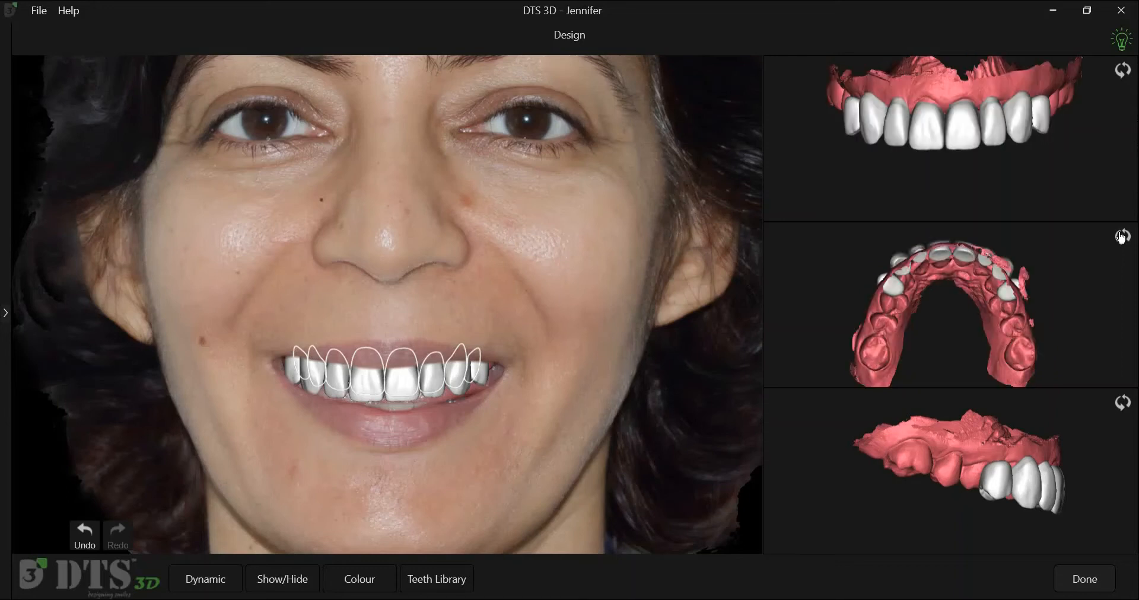
{"action": "left_click", "coordinate": [1121, 409]}
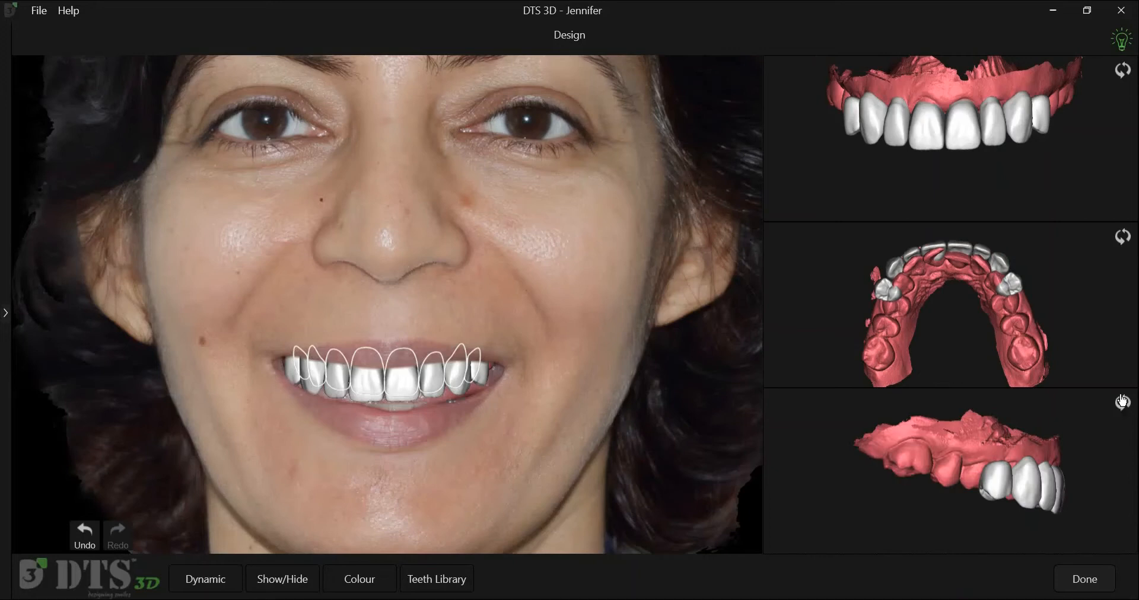
{"action": "scroll", "coordinate": [998, 189], "scroll_direction": "up", "scroll_amount": 5}
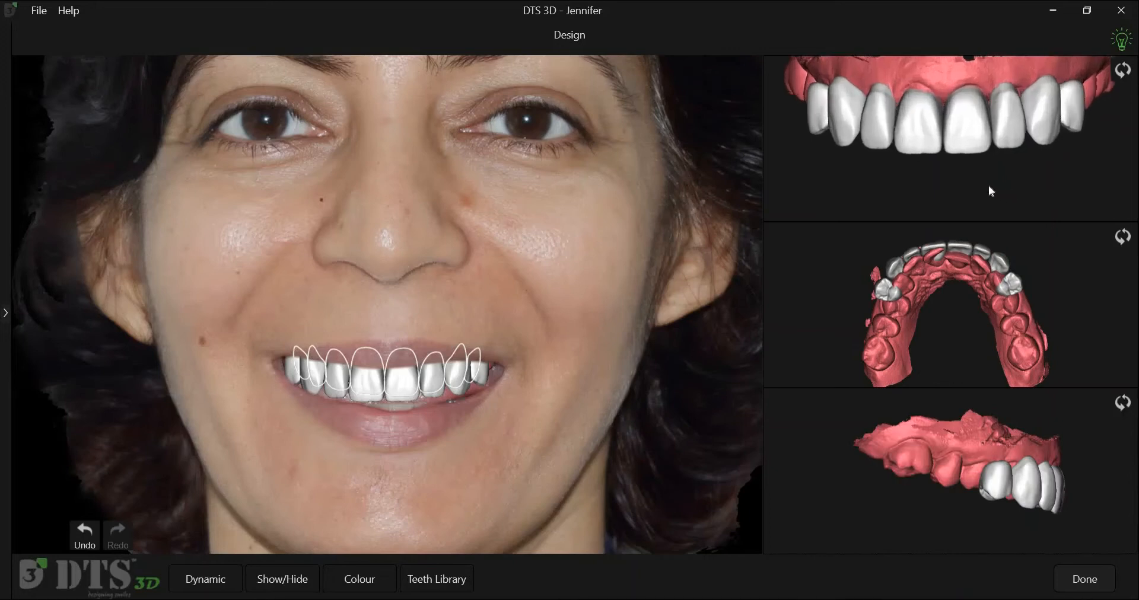
{"action": "scroll", "coordinate": [997, 195], "scroll_direction": "up", "scroll_amount": 2}
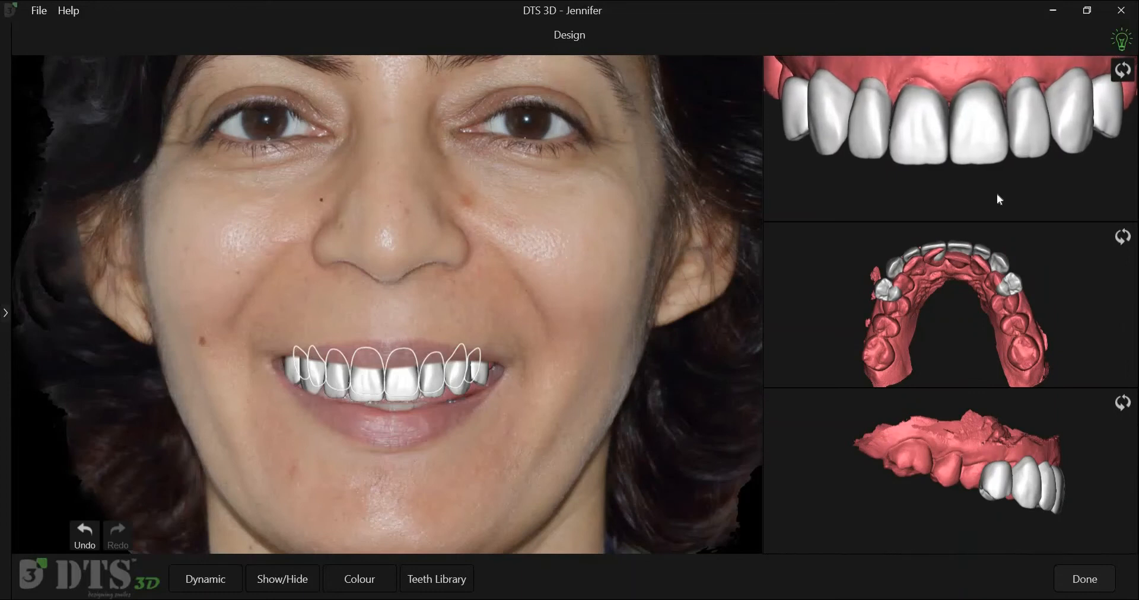
Step: Try selecting the upper right central incisor shell on its own and clear the selection each time
{"action": "right_click", "coordinate": [929, 156]}
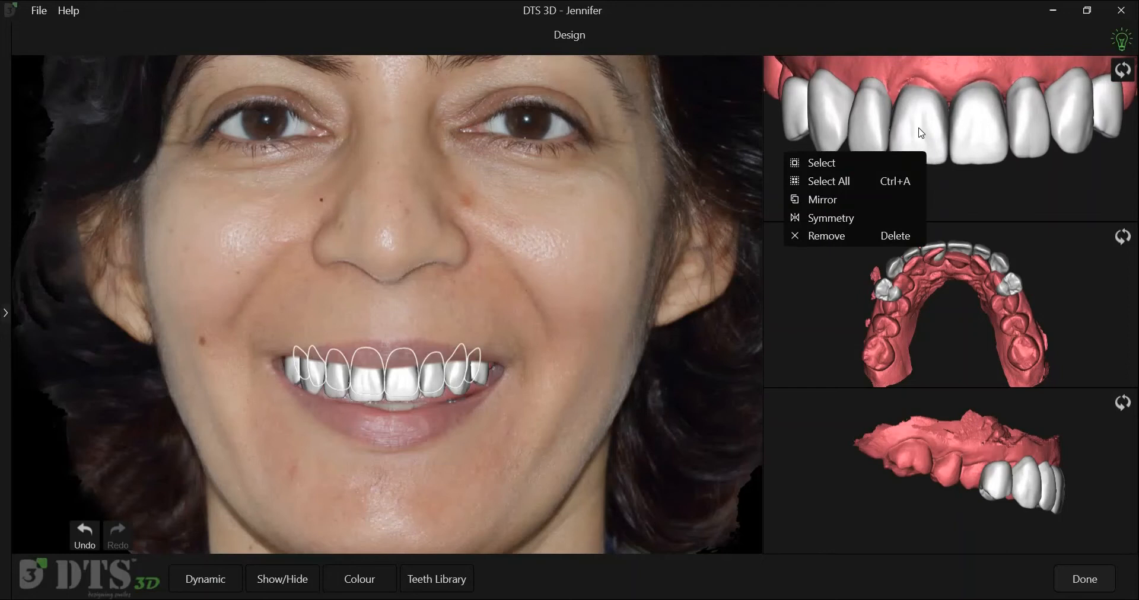
{"action": "left_click", "coordinate": [899, 156]}
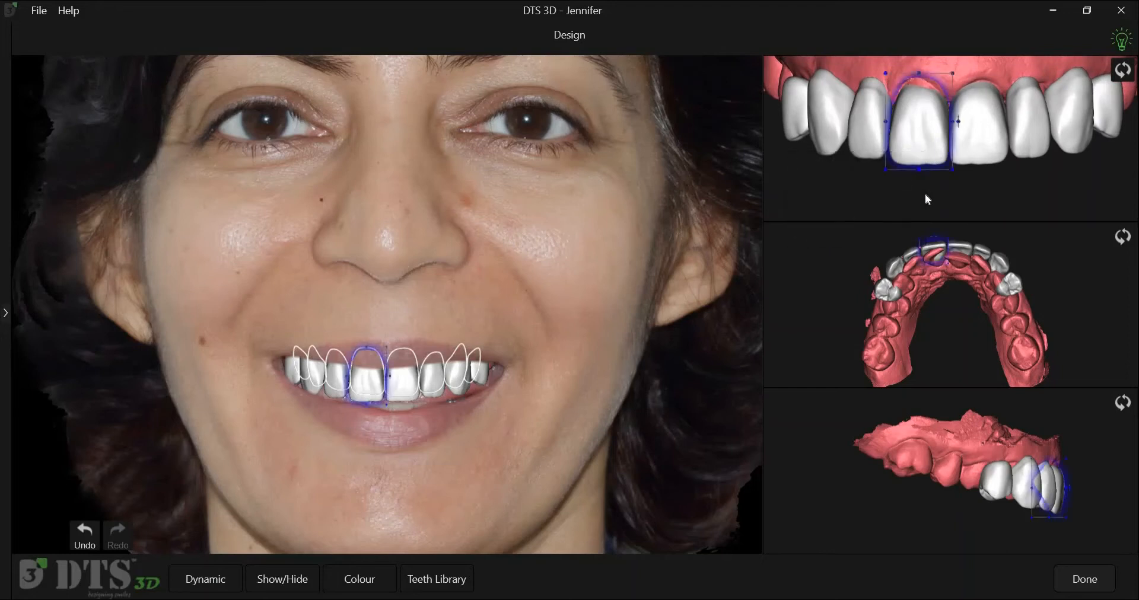
{"action": "left_click", "coordinate": [926, 195]}
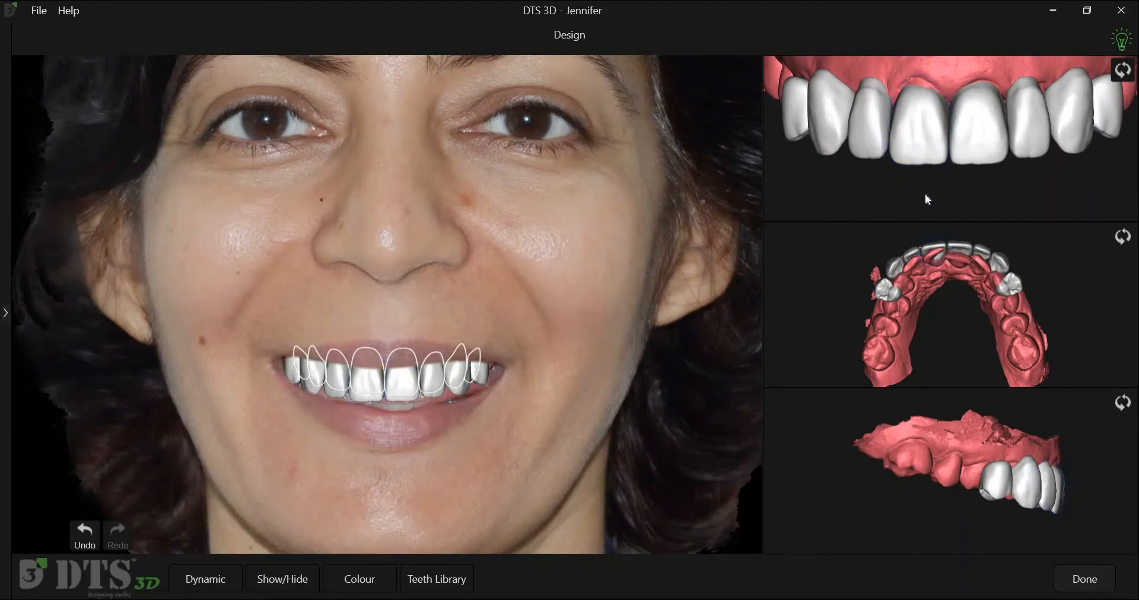
{"action": "left_click", "coordinate": [919, 158]}
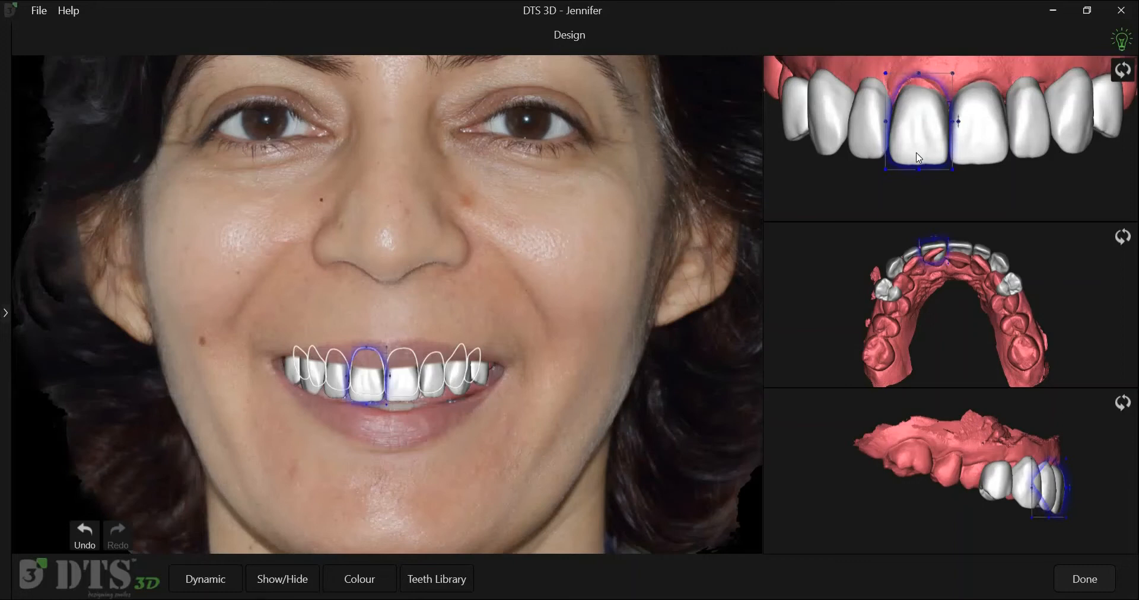
{"action": "left_click", "coordinate": [959, 200]}
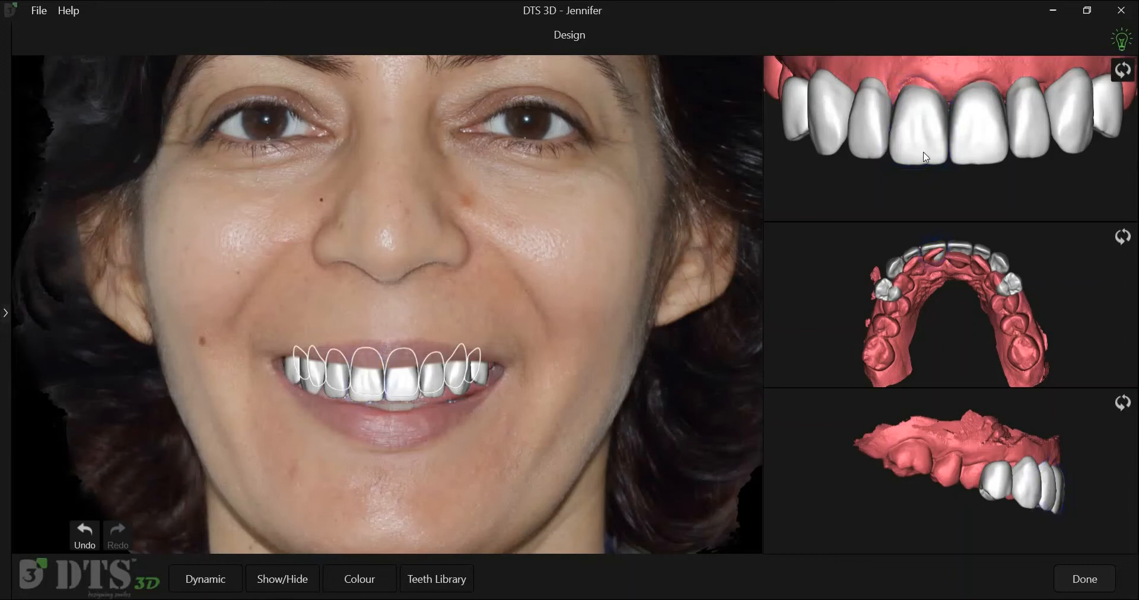
Step: Try a multiple selection of the front upper shells from the right canine to the left lateral incisor, and clear it
{"action": "left_click", "coordinate": [926, 157]}
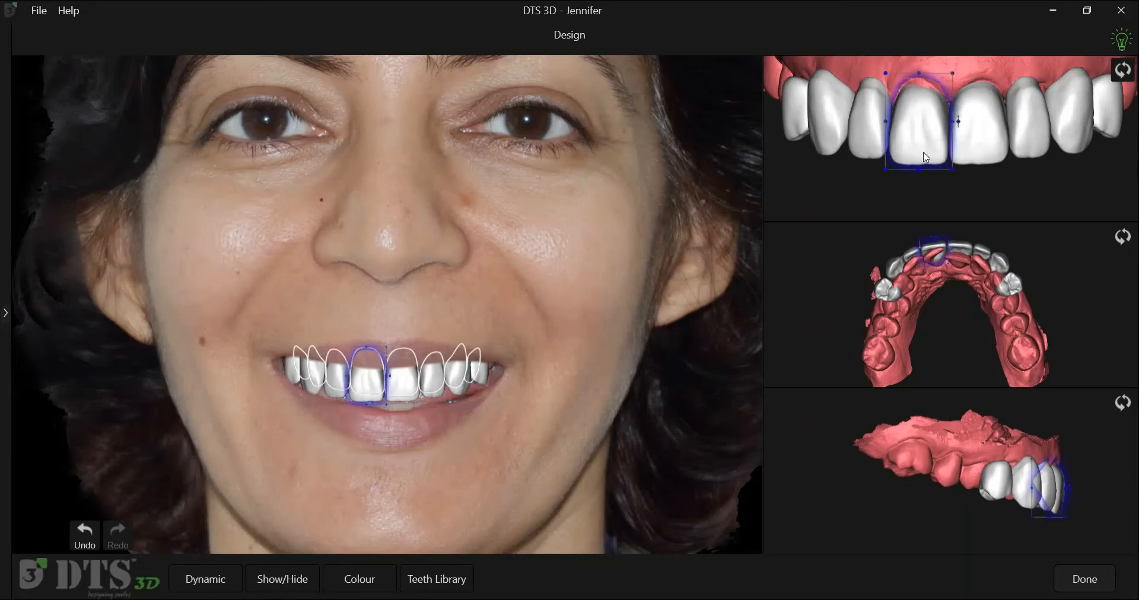
{"action": "left_click", "coordinate": [962, 154], "text": "ctrl"}
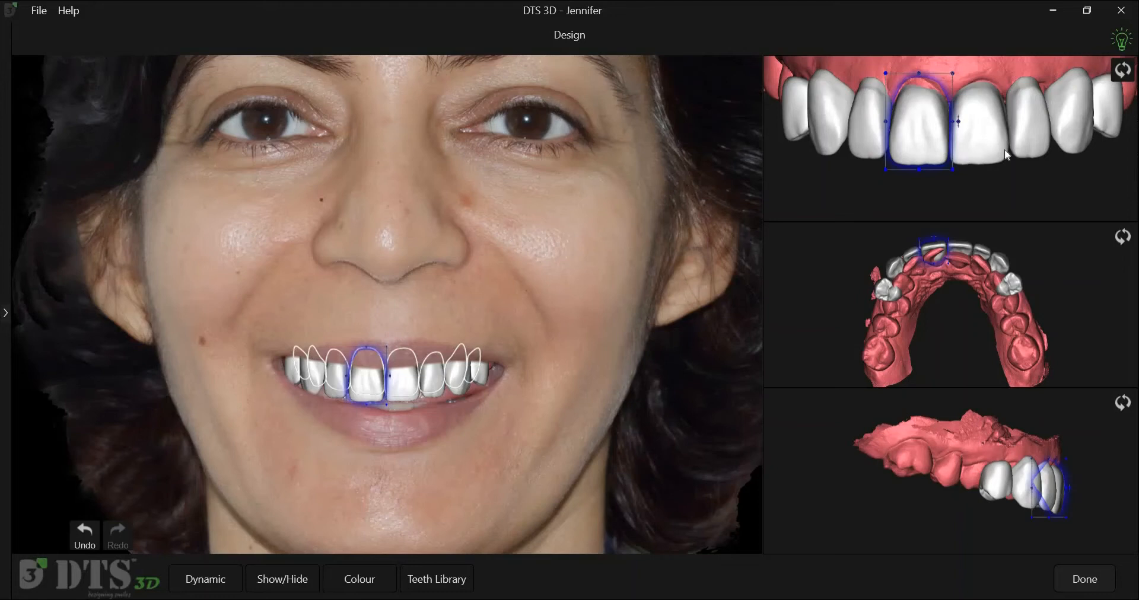
{"action": "left_click", "coordinate": [1037, 147], "text": "ctrl"}
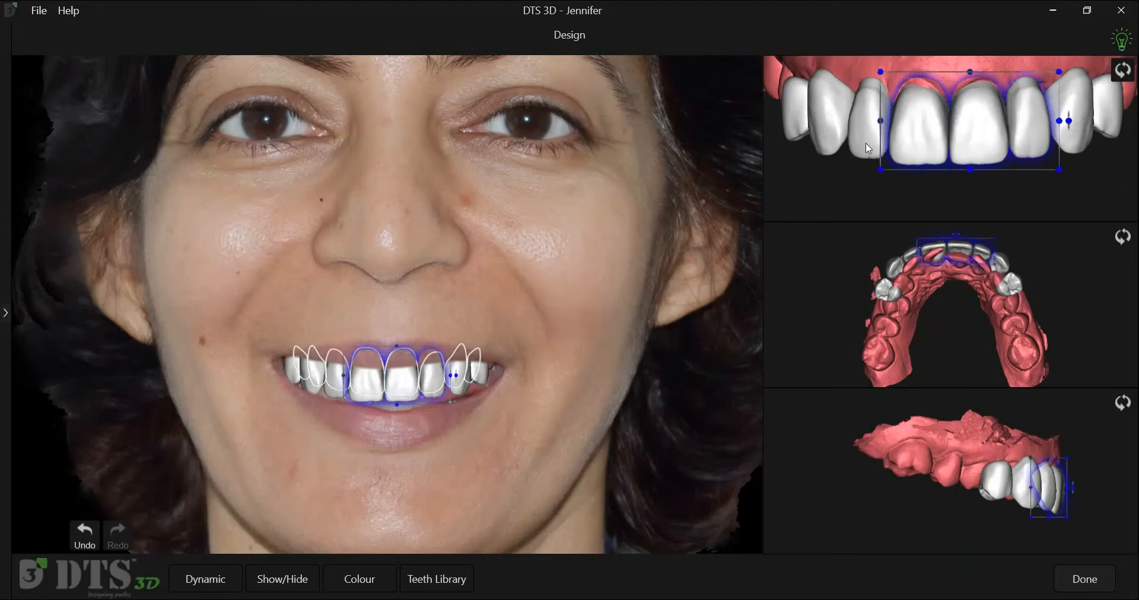
{"action": "left_click", "coordinate": [819, 121], "text": "ctrl"}
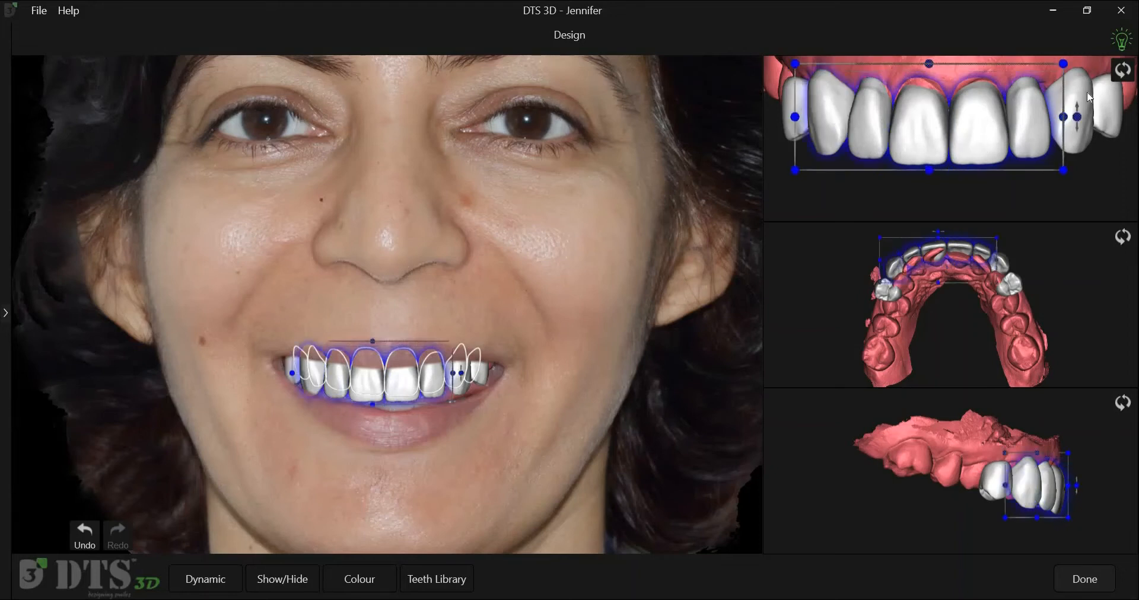
{"action": "left_click", "coordinate": [1034, 194]}
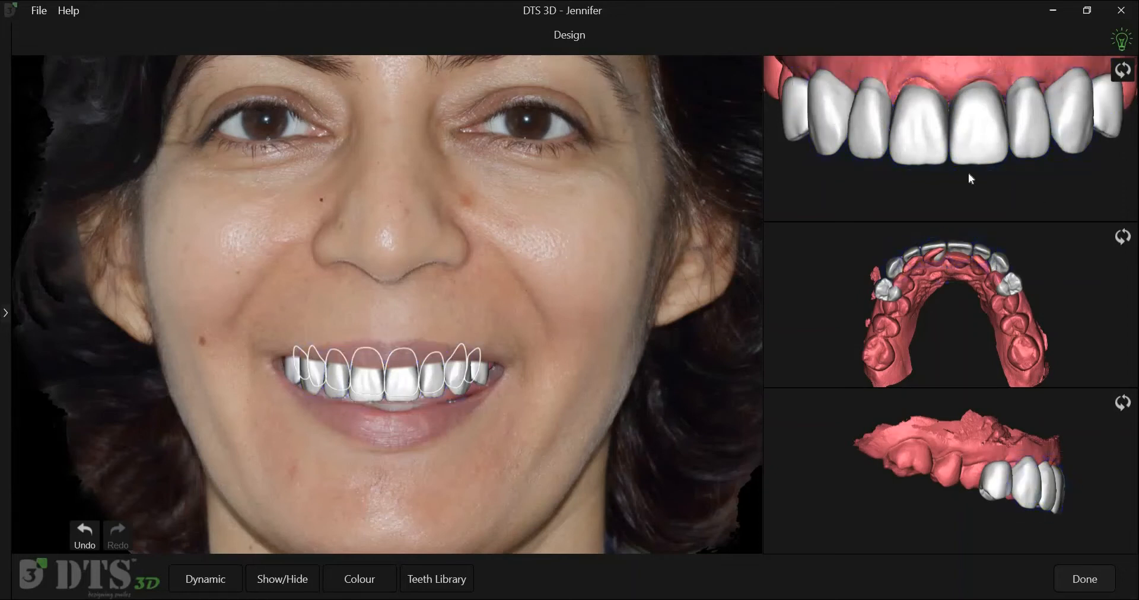
Step: Select all the upper tooth shells and shift the whole set slightly backward along the arch in the occlusal view
{"action": "right_click", "coordinate": [925, 147]}
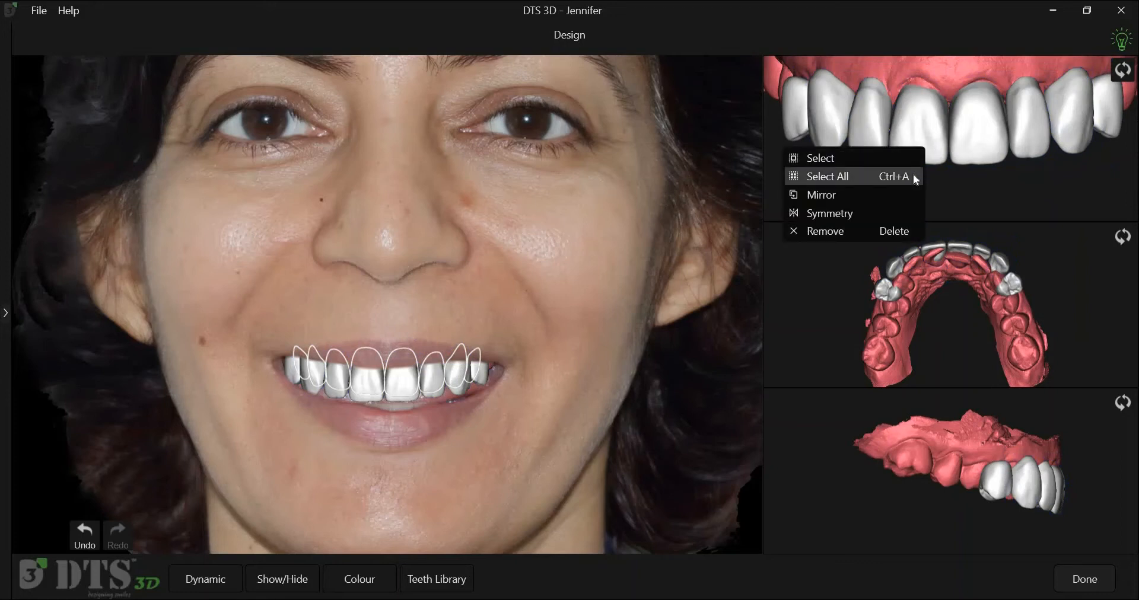
{"action": "left_click", "coordinate": [916, 177]}
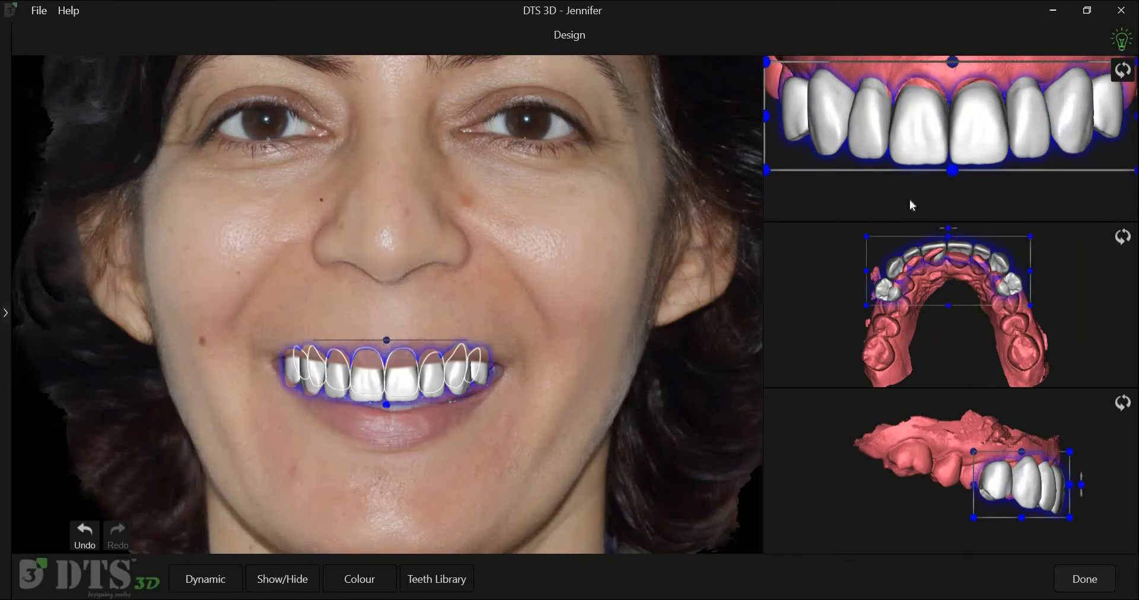
{"action": "left_click", "coordinate": [913, 205]}
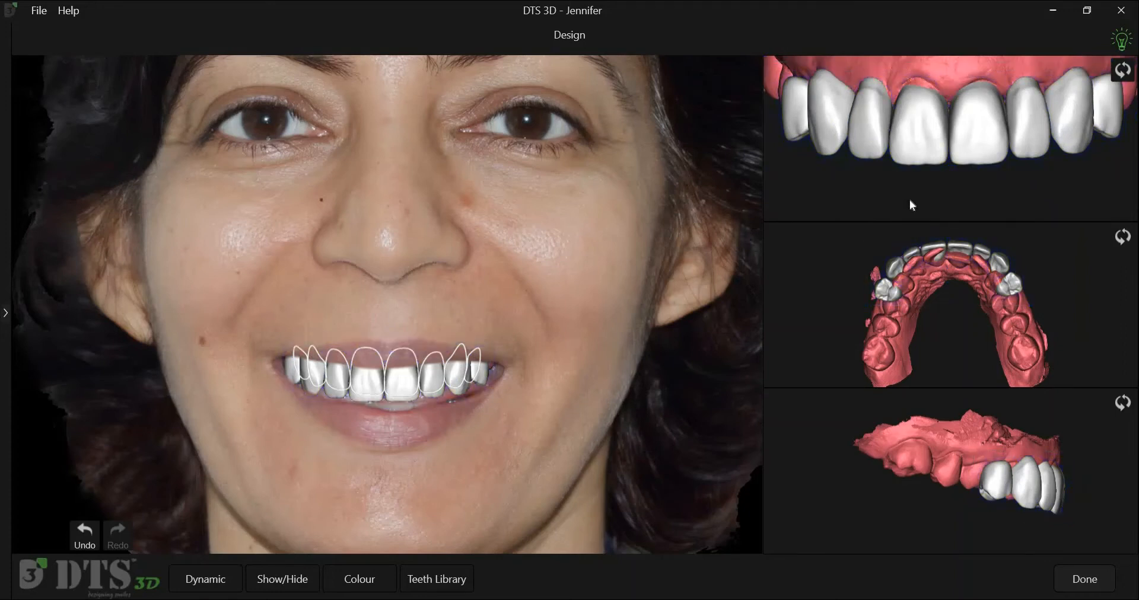
{"action": "key", "text": "ctrl+a"}
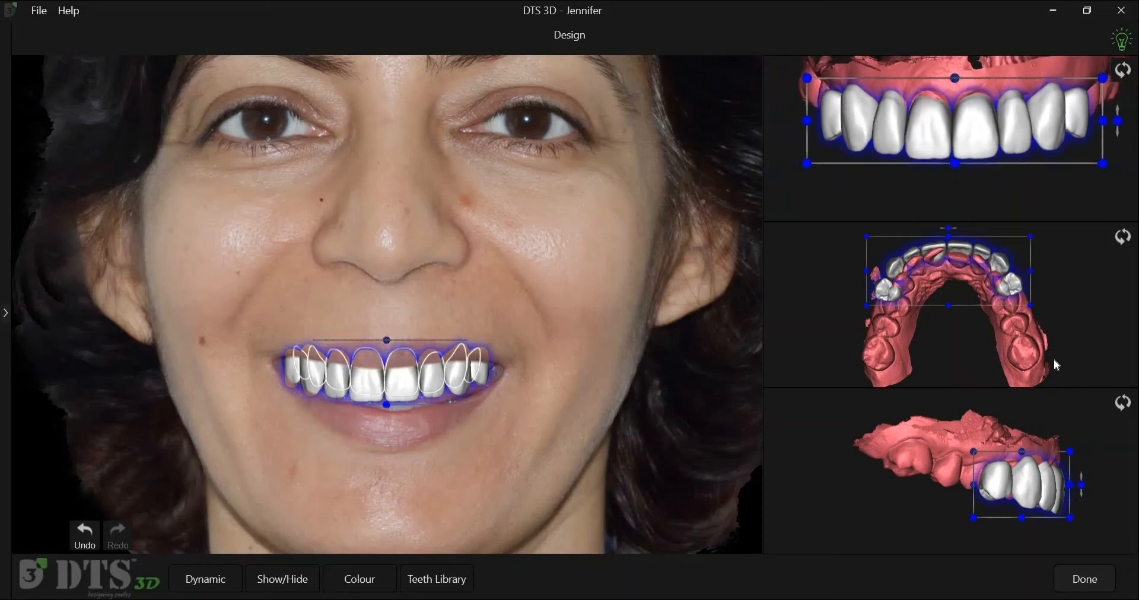
{"action": "left_click_drag", "start_coordinate": [949, 266], "coordinate": [951, 268]}
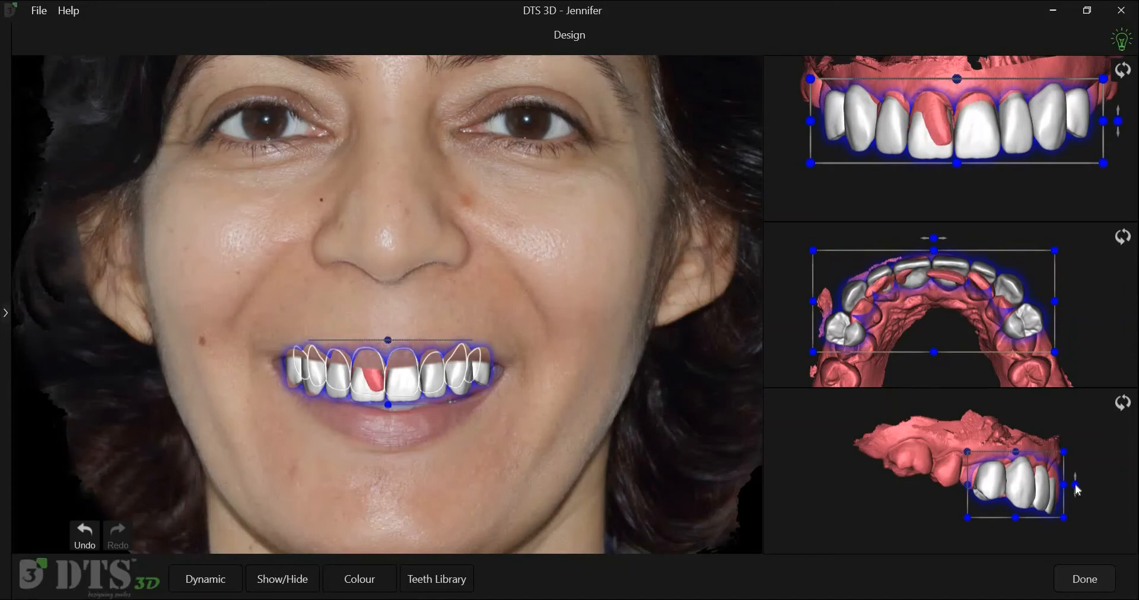
Step: Adjust the position and tilt of the whole tooth set in the side view, and clear the selection
{"action": "left_click_drag", "start_coordinate": [1078, 497], "coordinate": [1074, 492]}
{"action": "mouse_move", "coordinate": [1064, 453]}
{"action": "left_mouse_down"}
{"action": "mouse_move", "coordinate": [1071, 448]}
{"action": "mouse_move", "coordinate": [1063, 453]}
{"action": "left_mouse_up"}
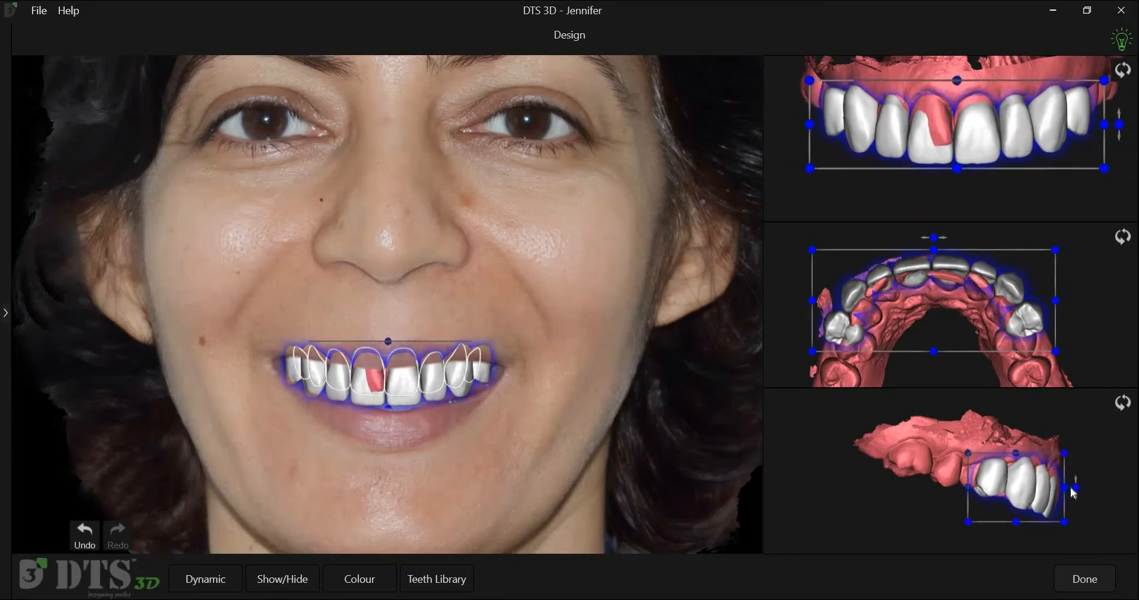
{"action": "left_click_drag", "start_coordinate": [1066, 488], "coordinate": [1081, 489]}
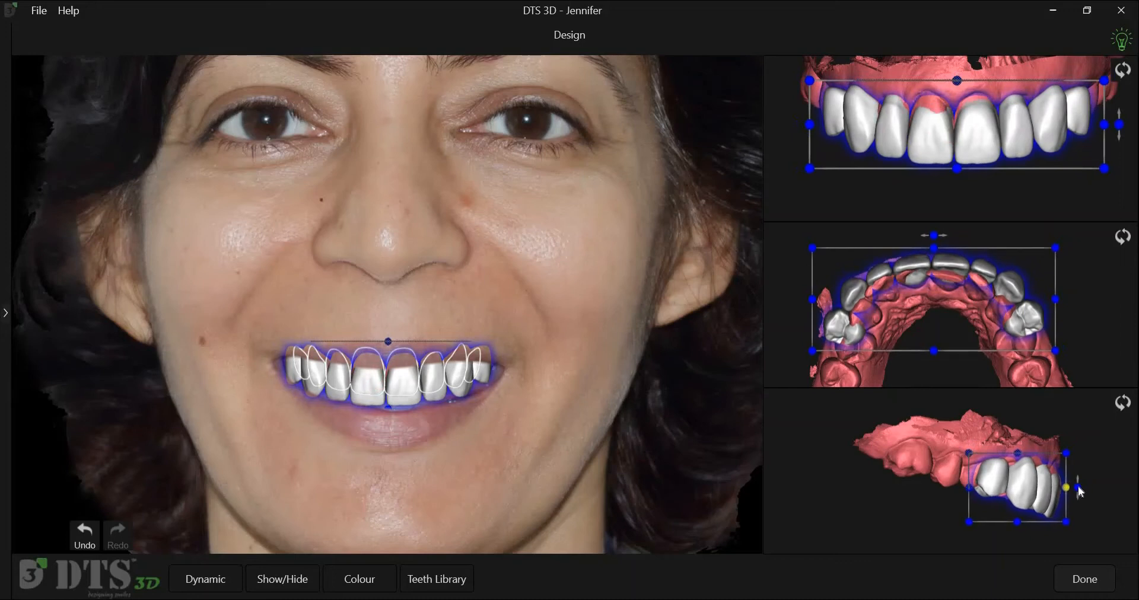
{"action": "left_click_drag", "start_coordinate": [1079, 495], "coordinate": [1078, 496]}
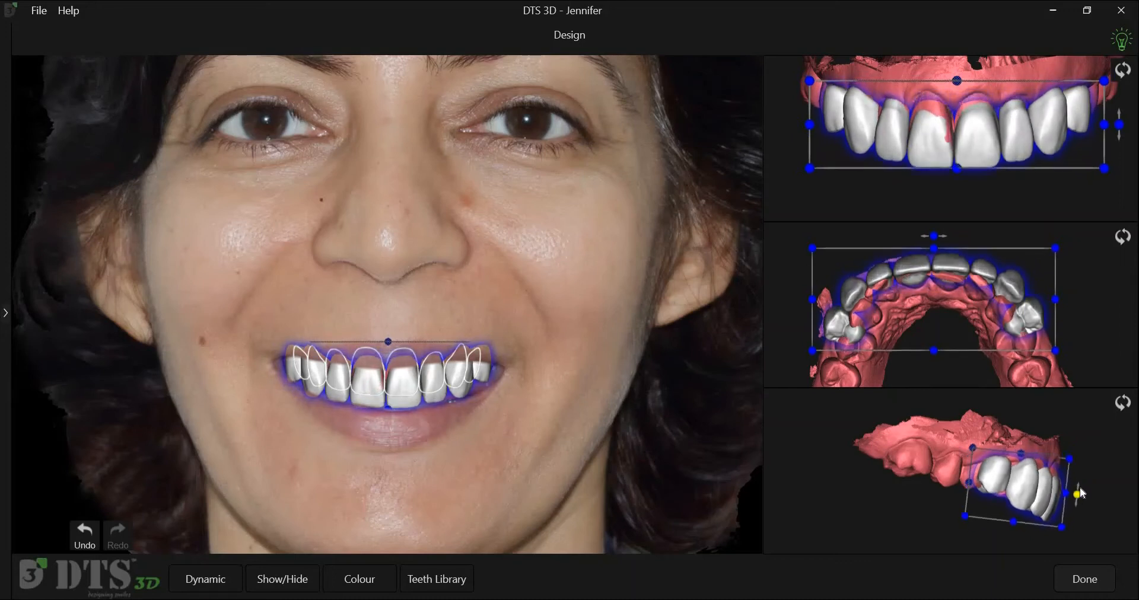
{"action": "left_click", "coordinate": [1123, 406]}
{"action": "left_click", "coordinate": [1123, 405]}
{"action": "left_click", "coordinate": [1041, 206]}
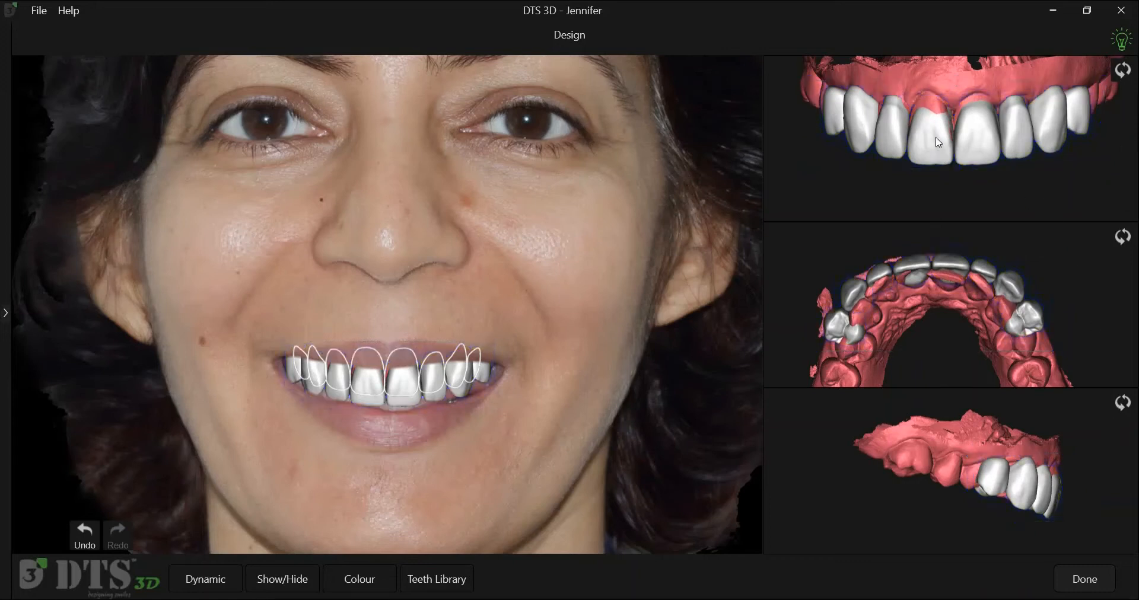
Step: Select the upper right central incisor in the small front view and move it slightly upward
{"action": "left_click", "coordinate": [939, 145]}
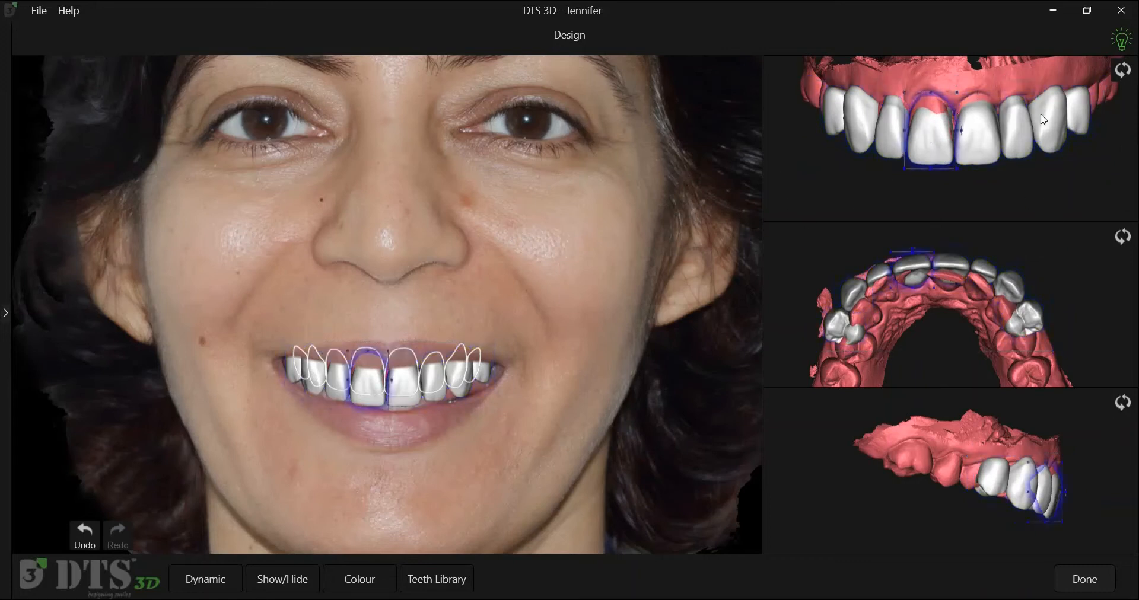
{"action": "mouse_move", "coordinate": [933, 130]}
{"action": "left_mouse_down"}
{"action": "mouse_move", "coordinate": [928, 145]}
{"action": "mouse_move", "coordinate": [933, 127]}
{"action": "left_mouse_up"}
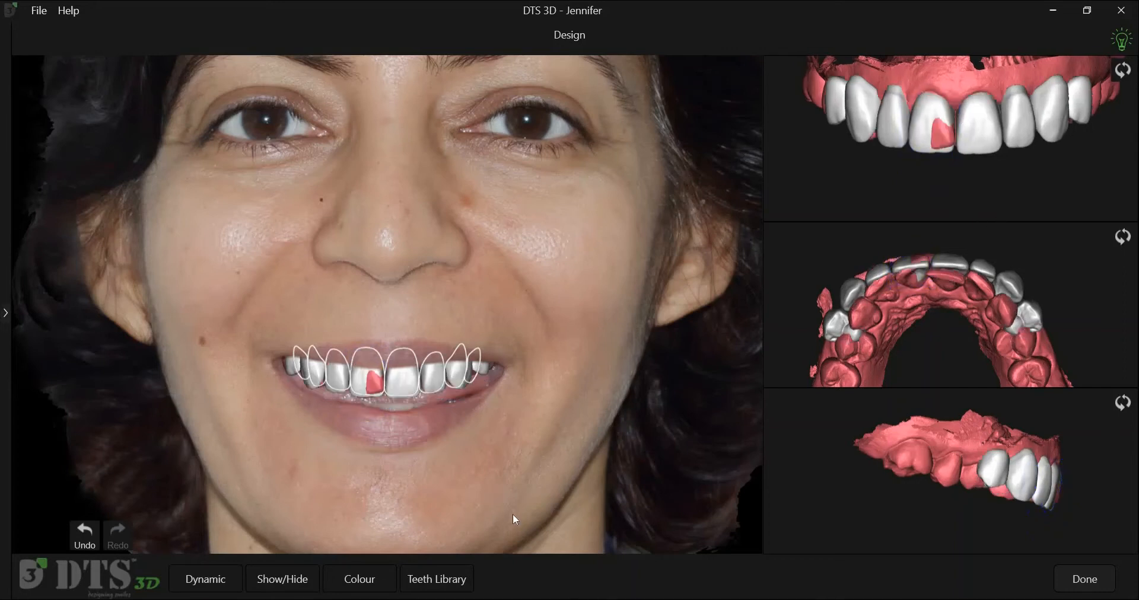
Step: Replace upper teeth 14 to 24 with the Oval 4 shapes from the teeth library
{"action": "left_click", "coordinate": [437, 579]}
{"action": "left_click_drag", "start_coordinate": [496, 308], "coordinate": [979, 89]}
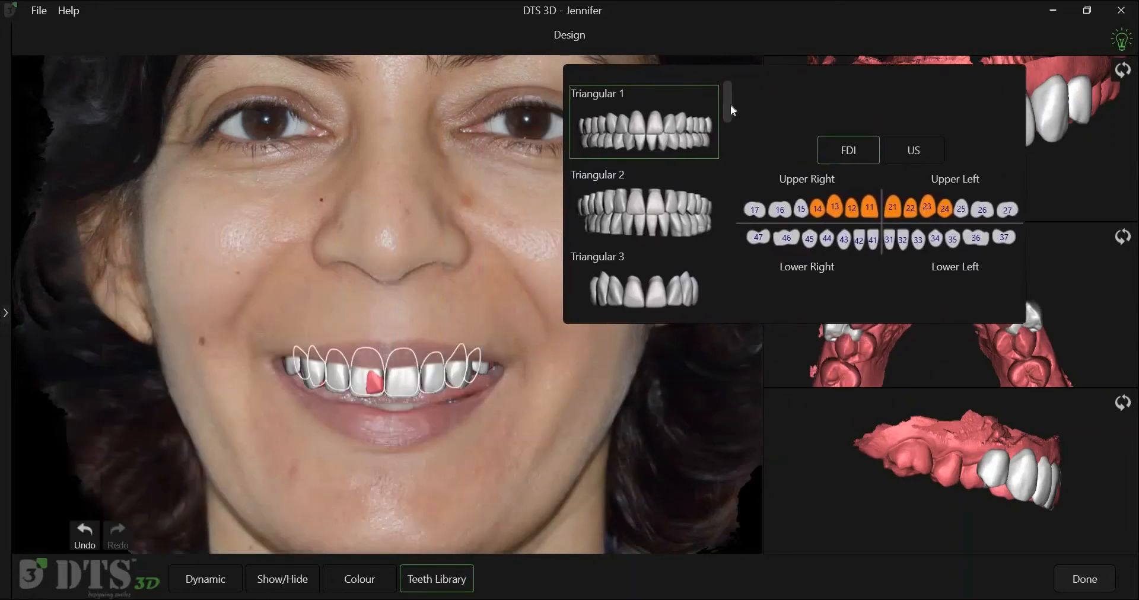
{"action": "scroll", "coordinate": [726, 143], "scroll_direction": "down", "scroll_amount": 5}
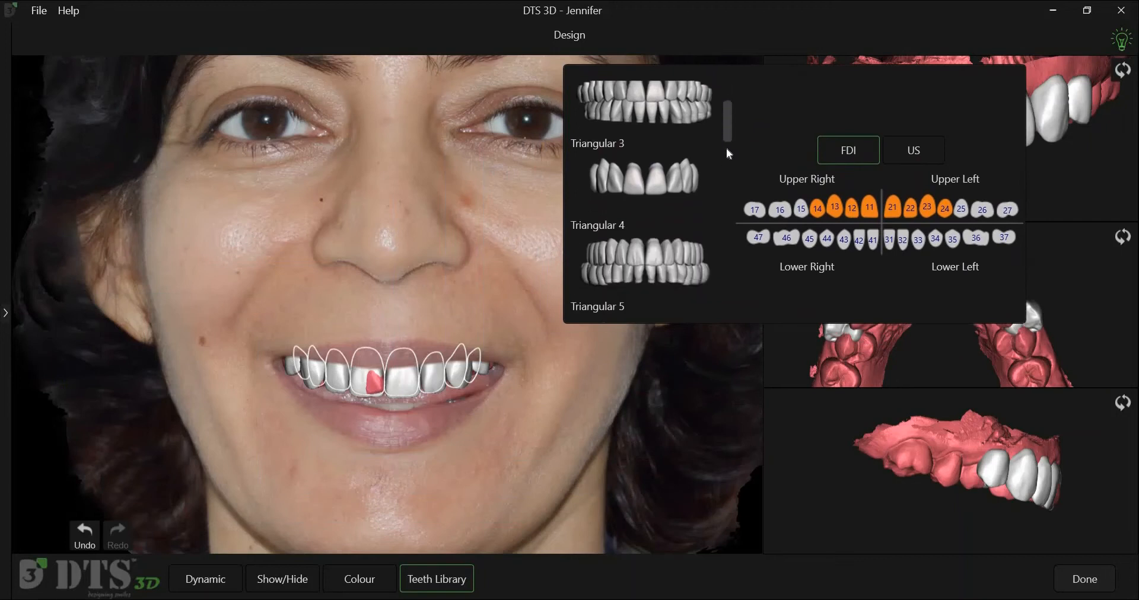
{"action": "scroll", "coordinate": [727, 188], "scroll_direction": "down", "scroll_amount": 5}
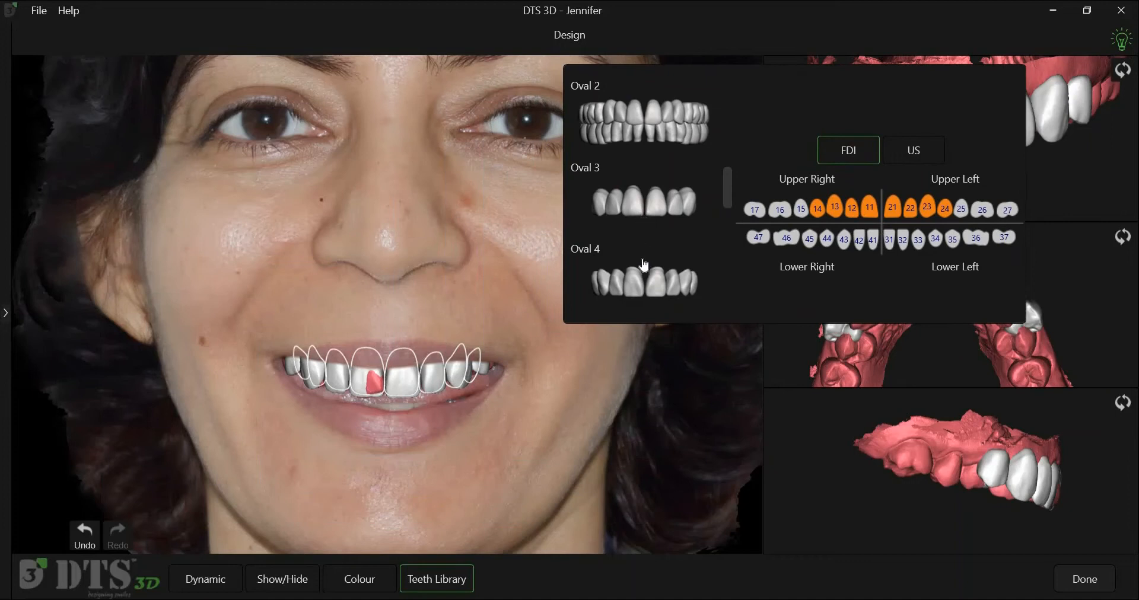
{"action": "left_click", "coordinate": [642, 269]}
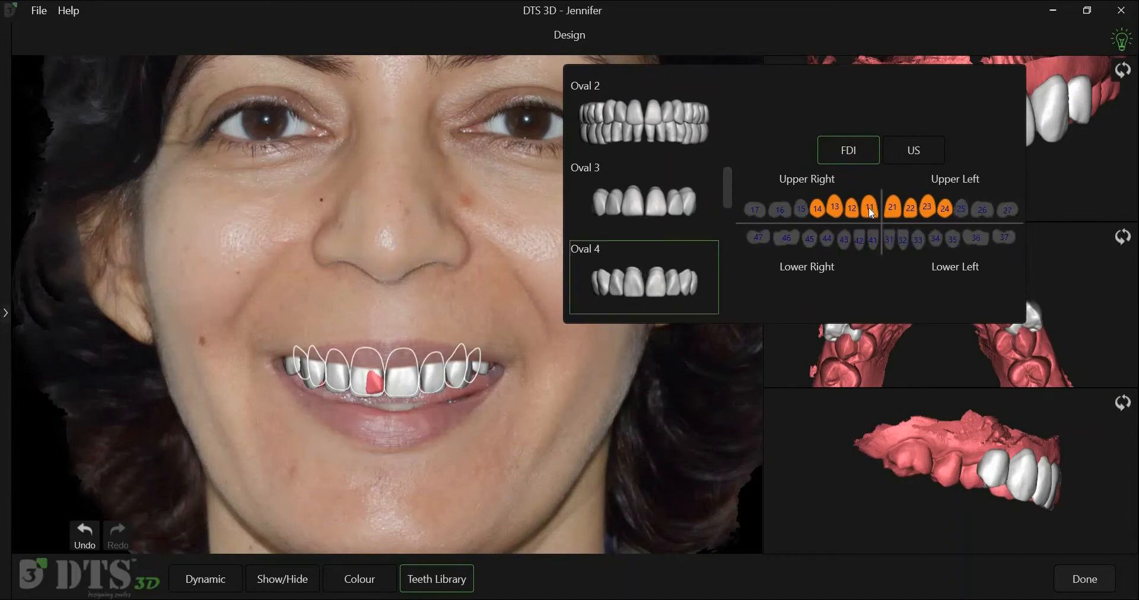
{"action": "left_click", "coordinate": [869, 209]}
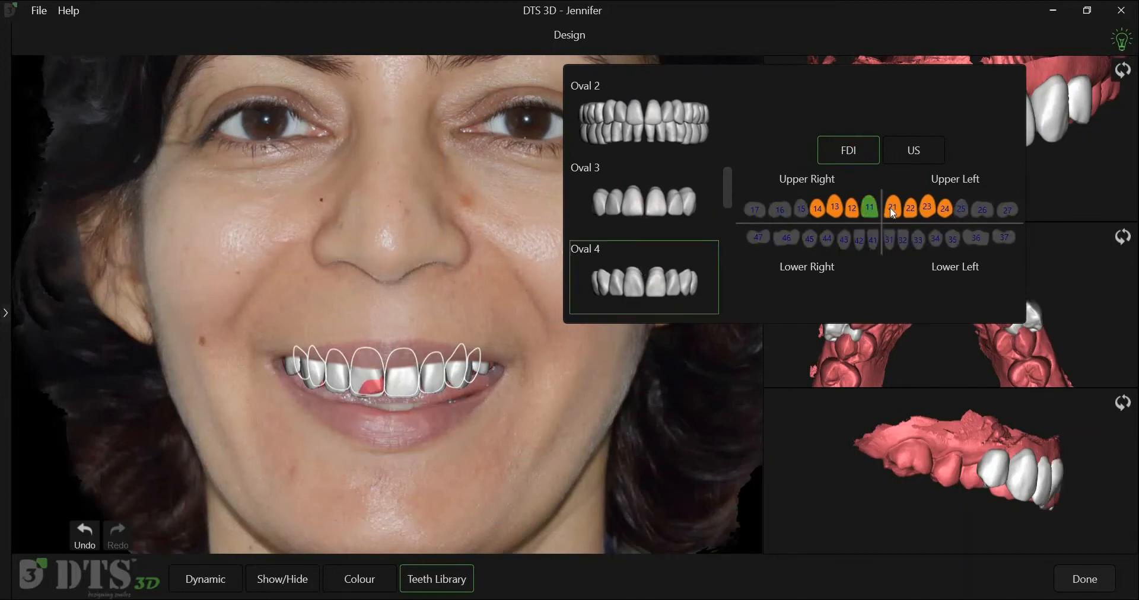
{"action": "left_click", "coordinate": [893, 209]}
{"action": "left_click", "coordinate": [923, 208]}
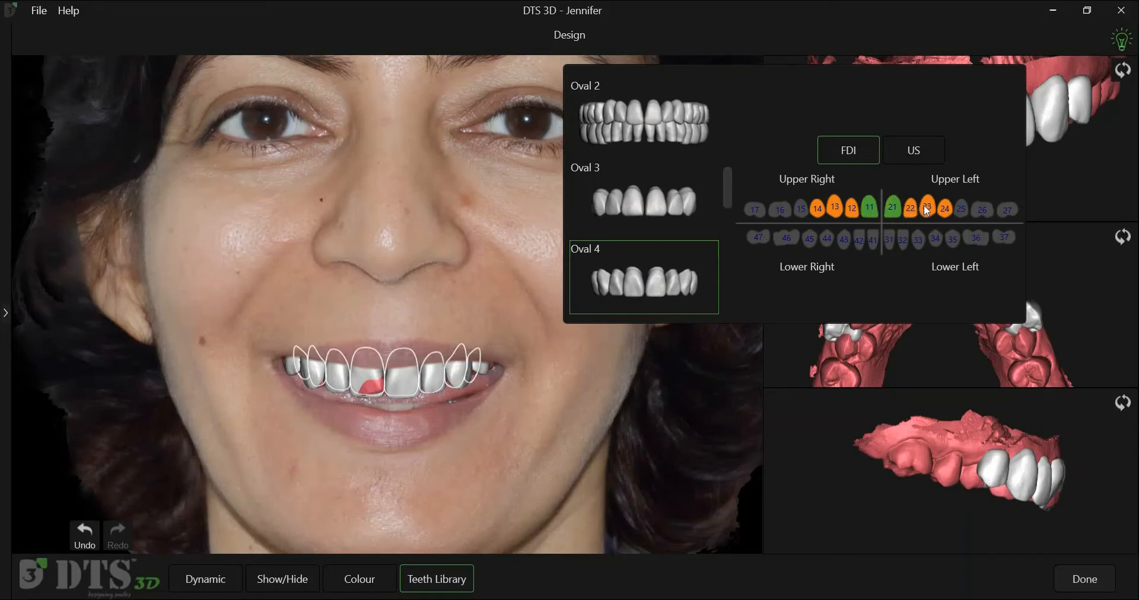
{"action": "left_click", "coordinate": [835, 209]}
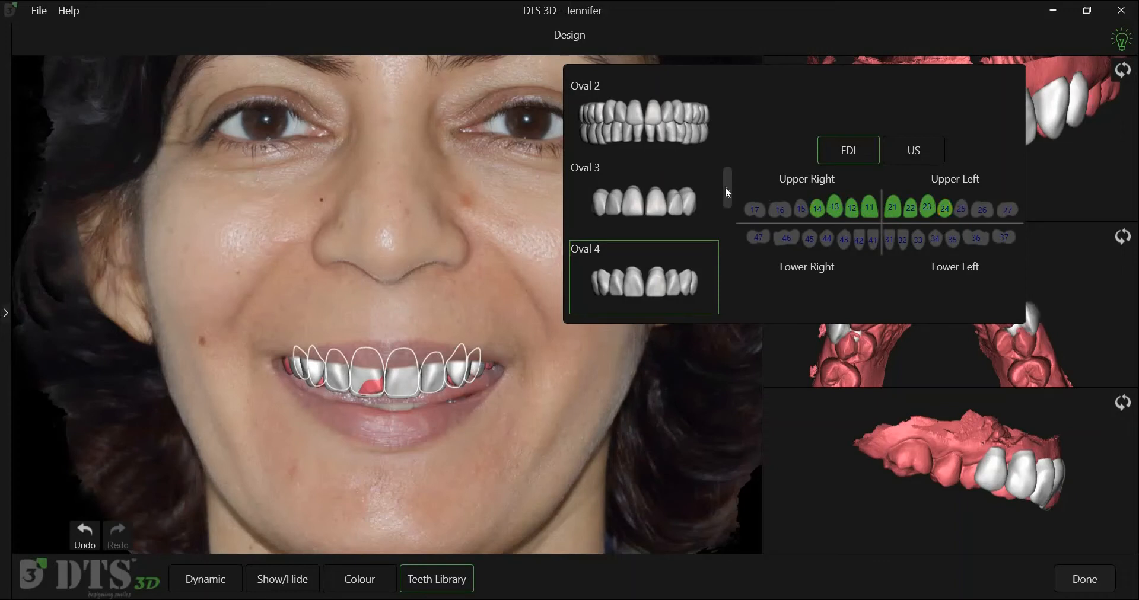
Step: Try the Square 2 shapes on upper teeth 14 to 24, and switch the teeth to the Oval 1 set instead
{"action": "scroll", "coordinate": [728, 230], "scroll_direction": "down", "scroll_amount": 4}
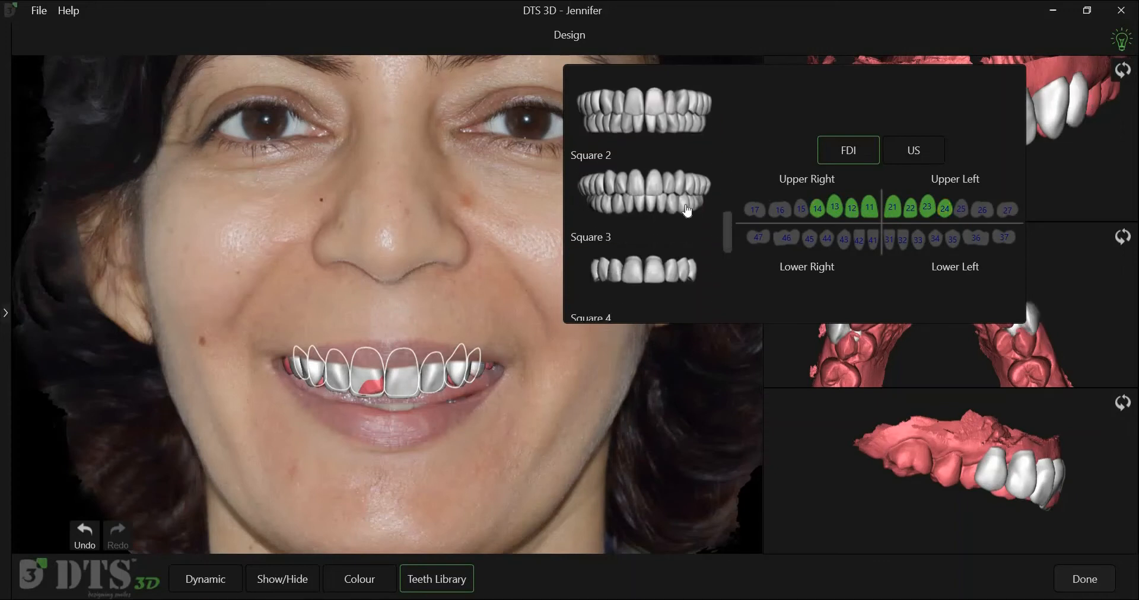
{"action": "left_click", "coordinate": [869, 211]}
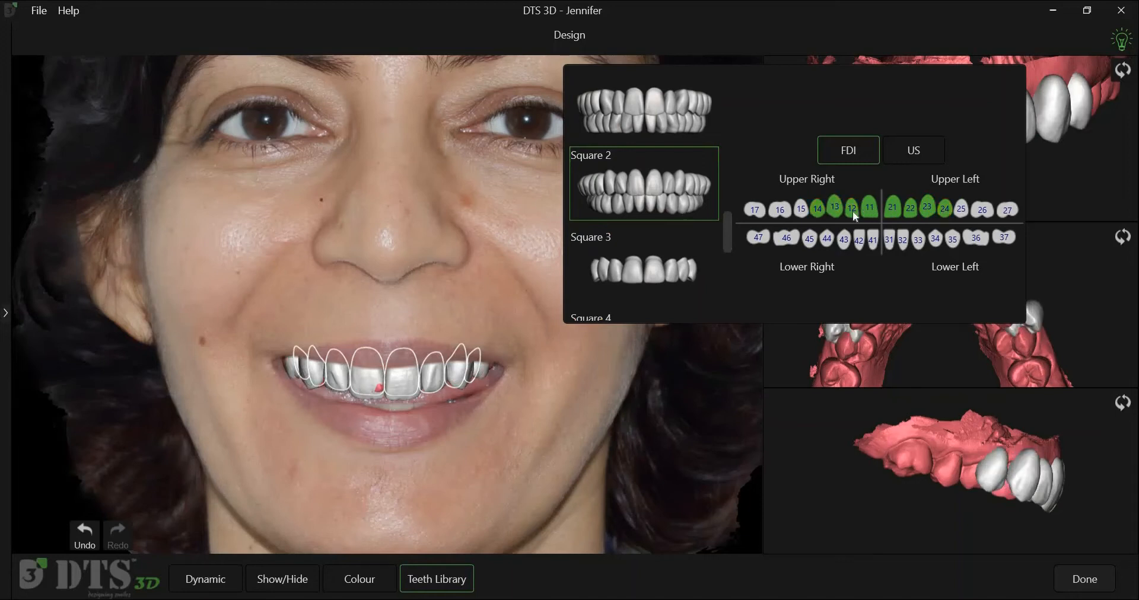
{"action": "scroll", "coordinate": [729, 184], "scroll_direction": "up", "scroll_amount": 5}
{"action": "left_click", "coordinate": [682, 190]}
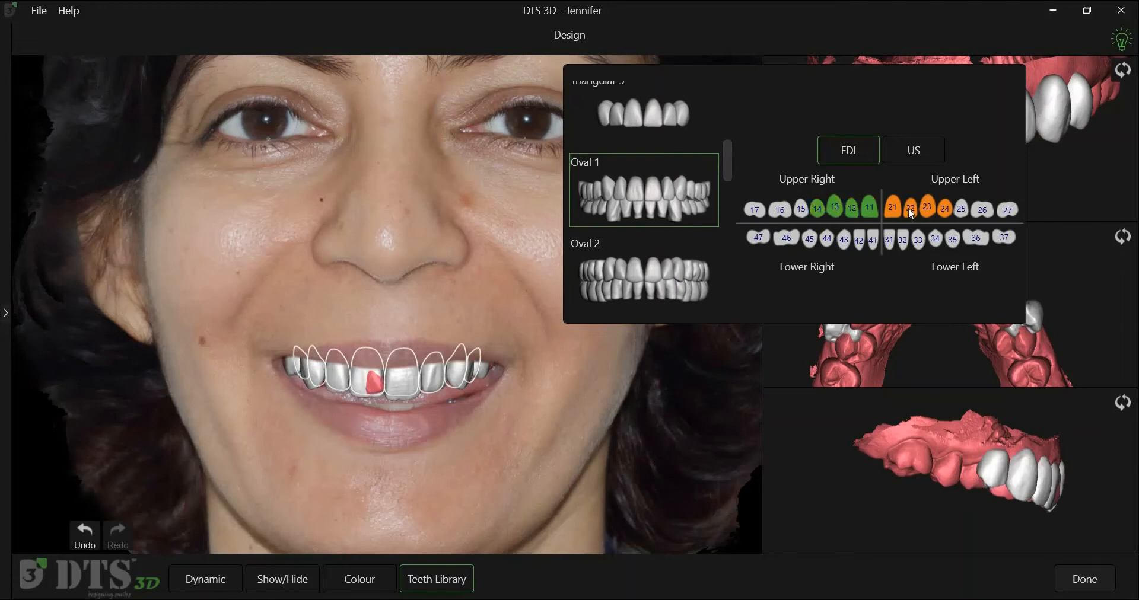
{"action": "left_click", "coordinate": [427, 579]}
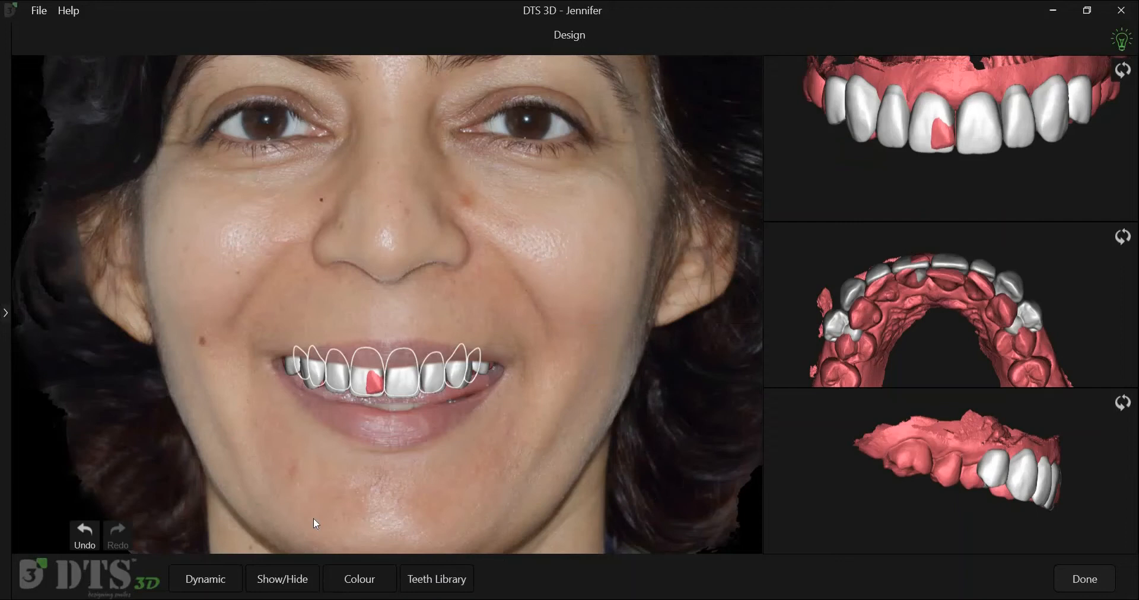
Step: Hide the extraoral image so that only the maxilla scan and tooth shells remain in the main view
{"action": "left_click", "coordinate": [291, 577]}
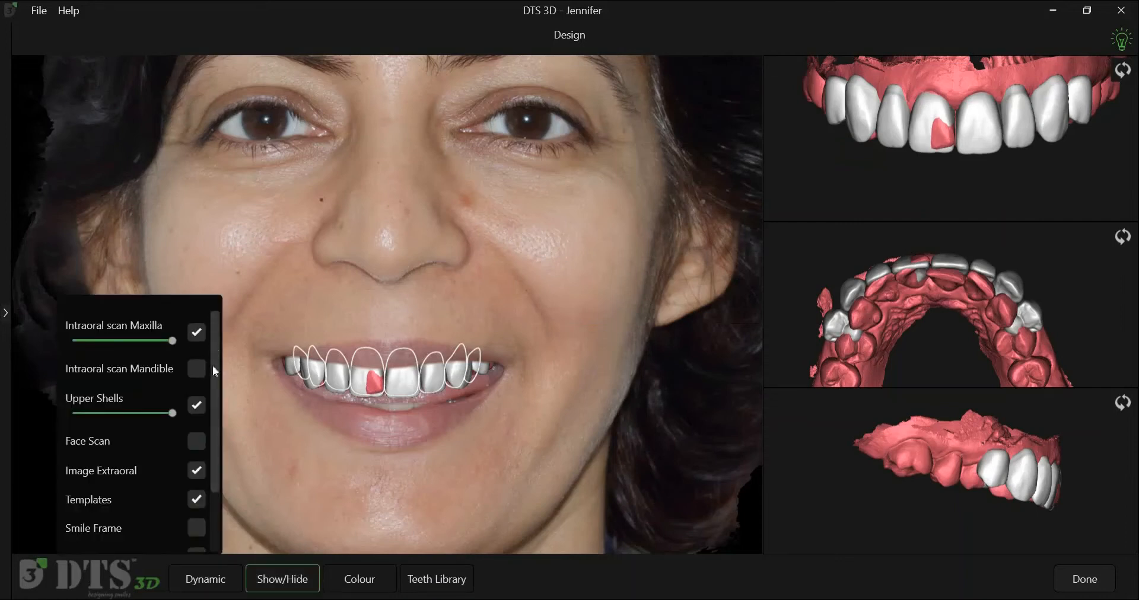
{"action": "scroll", "coordinate": [198, 415], "scroll_direction": "down", "scroll_amount": 1}
{"action": "left_click", "coordinate": [197, 431]}
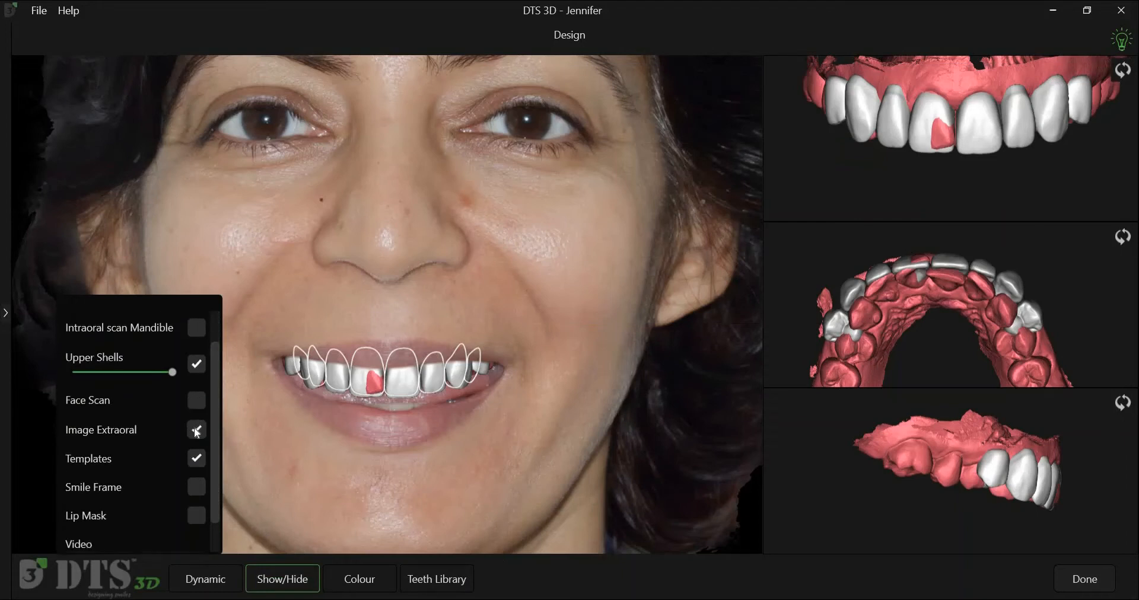
{"action": "left_click", "coordinate": [349, 501]}
{"action": "scroll", "coordinate": [350, 446], "scroll_direction": "up", "scroll_amount": 5}
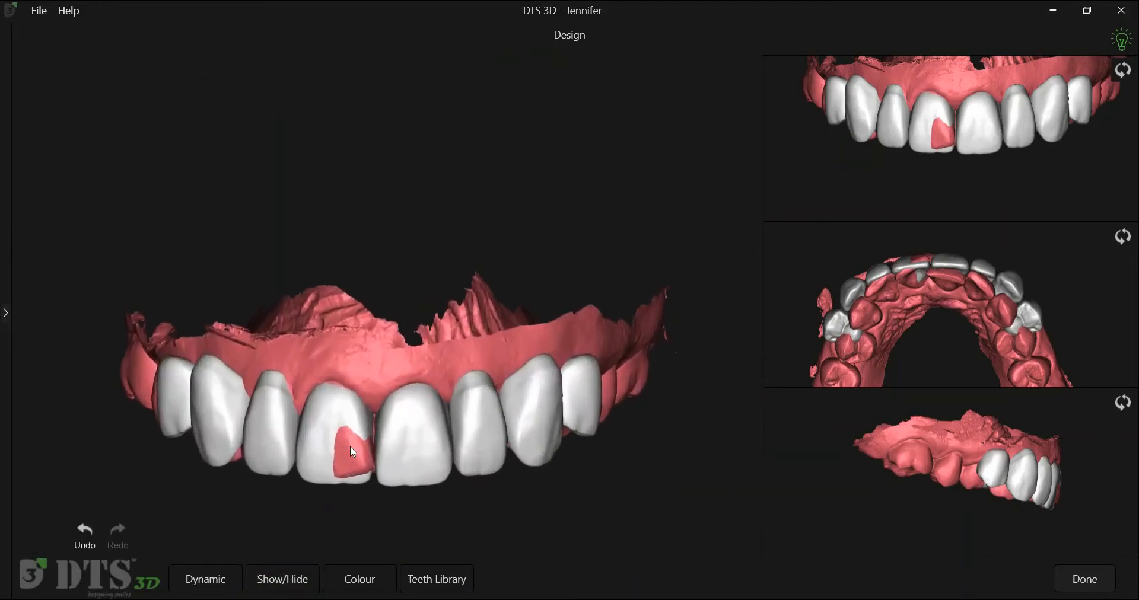
Step: Select all the tooth shells and adjust the width and height of the whole set in the main front view
{"action": "key", "text": "ctrl+a"}
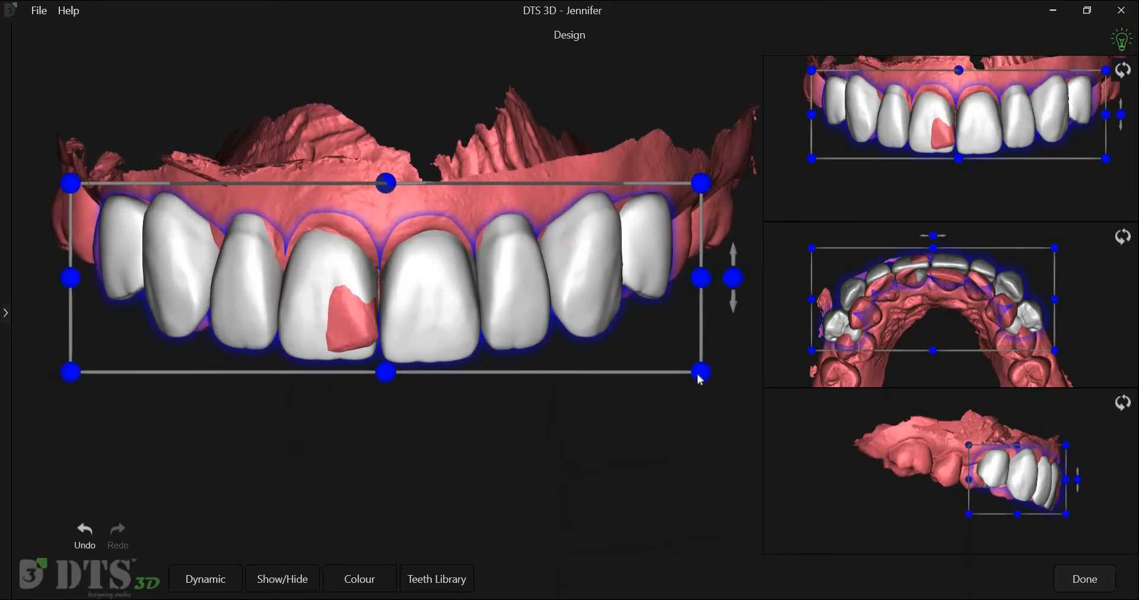
{"action": "left_click_drag", "start_coordinate": [705, 390], "coordinate": [681, 372]}
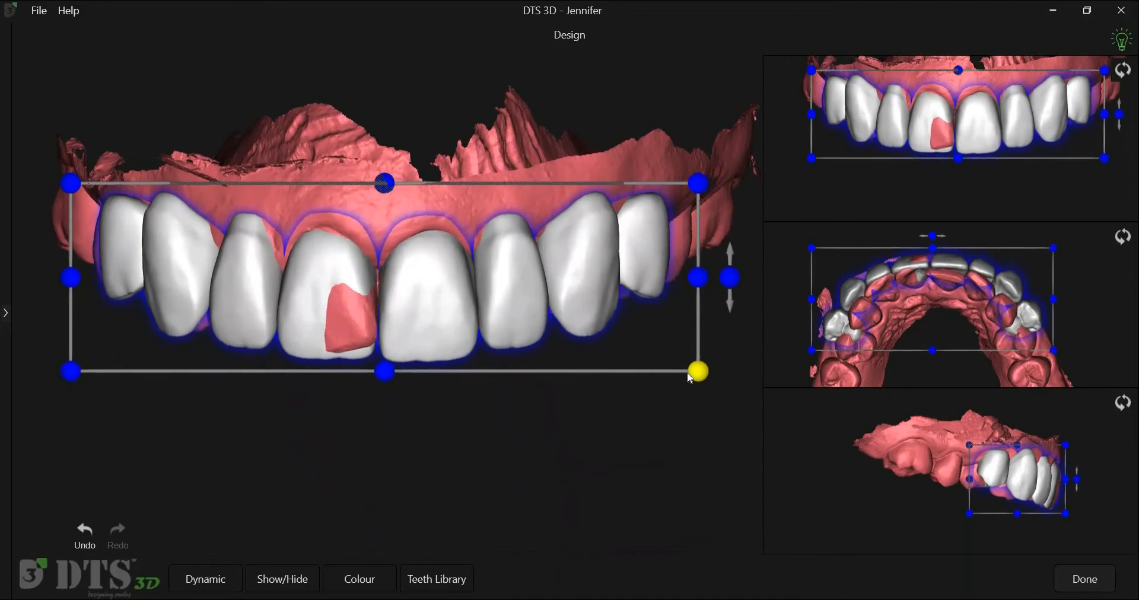
{"action": "left_click_drag", "start_coordinate": [727, 411], "coordinate": [705, 401]}
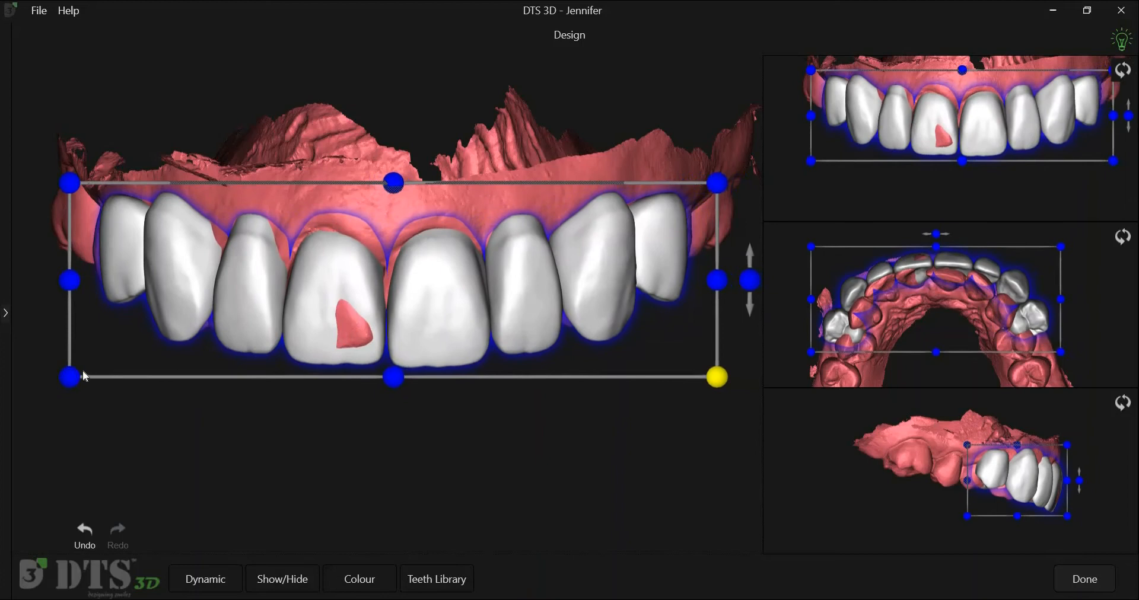
{"action": "left_click_drag", "start_coordinate": [59, 393], "coordinate": [87, 391]}
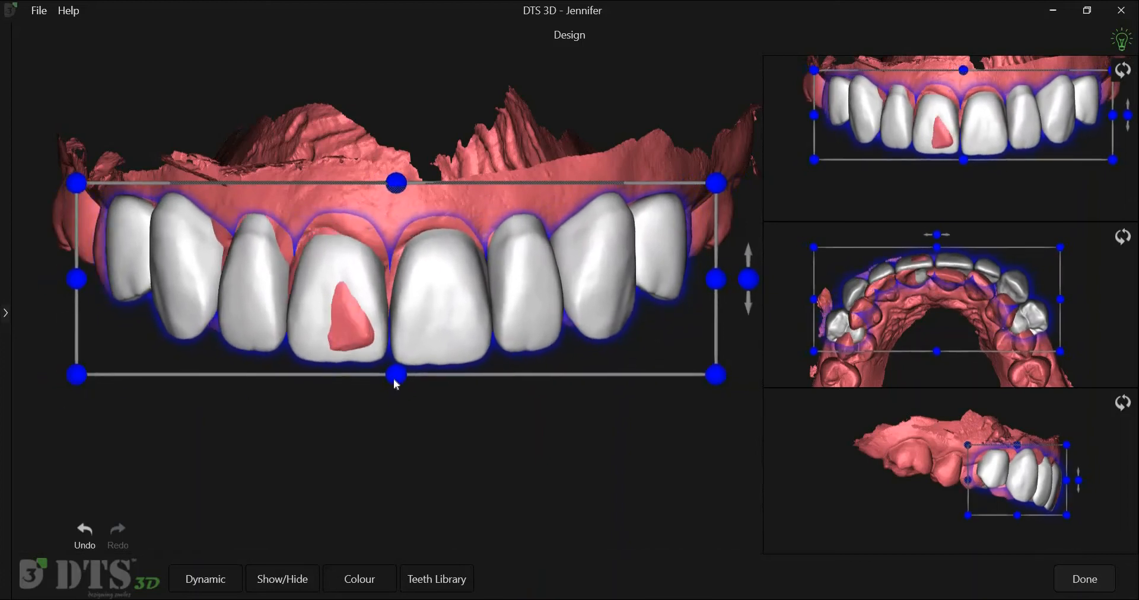
{"action": "left_click_drag", "start_coordinate": [398, 394], "coordinate": [399, 385]}
{"action": "mouse_move", "coordinate": [405, 171]}
{"action": "left_mouse_down"}
{"action": "mouse_move", "coordinate": [402, 155]}
{"action": "mouse_move", "coordinate": [401, 174]}
{"action": "left_mouse_up"}
{"action": "left_click_drag", "start_coordinate": [713, 293], "coordinate": [707, 292]}
{"action": "left_click_drag", "start_coordinate": [76, 286], "coordinate": [63, 286]}
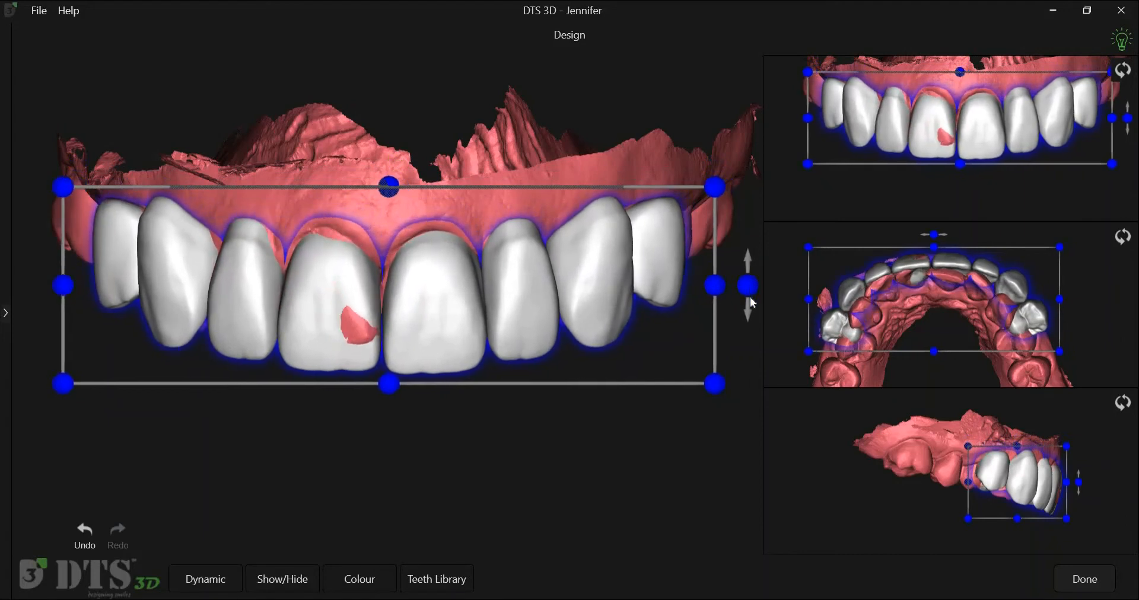
Step: Adjust the rotation of the whole tooth set in the front, occlusal and side views, and clear the selection
{"action": "left_click_drag", "start_coordinate": [749, 302], "coordinate": [754, 284]}
{"action": "left_click_drag", "start_coordinate": [935, 235], "coordinate": [933, 233]}
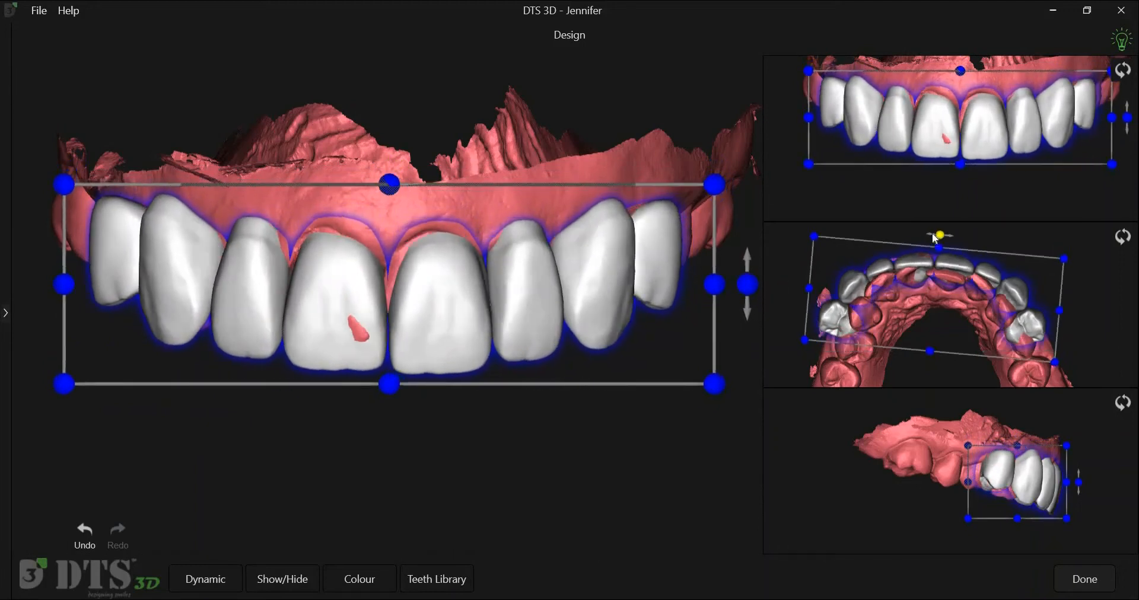
{"action": "left_click_drag", "start_coordinate": [1078, 482], "coordinate": [1083, 483]}
{"action": "left_click", "coordinate": [496, 429]}
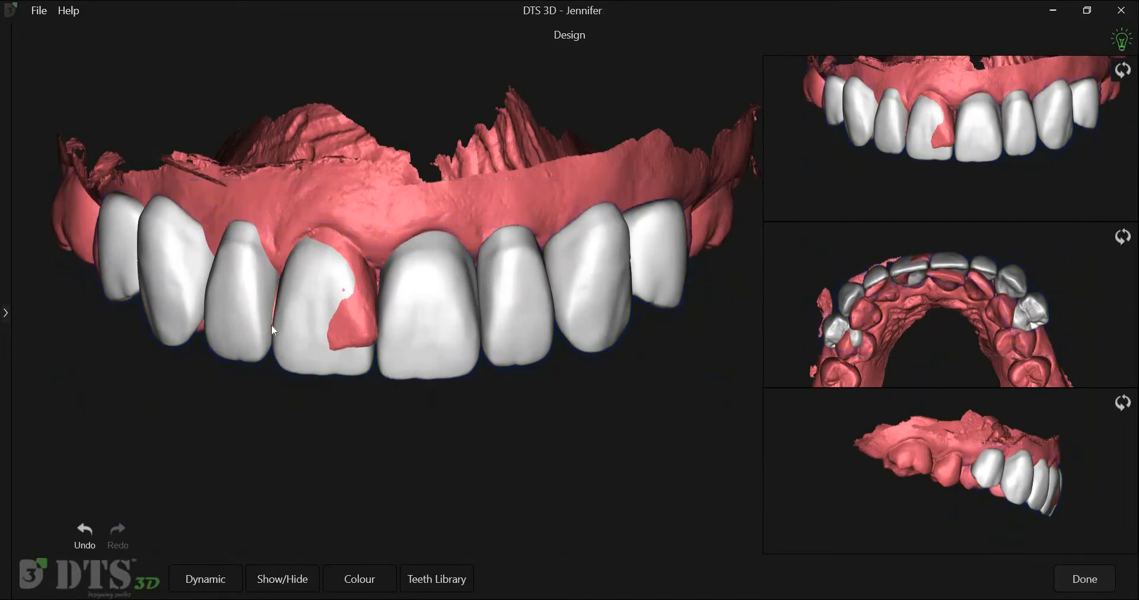
Step: Try Symmetry on the right lateral incisor shell, move it toward the gum, and mirror the right lateral and canine across the midline
{"action": "right_click", "coordinate": [239, 316]}
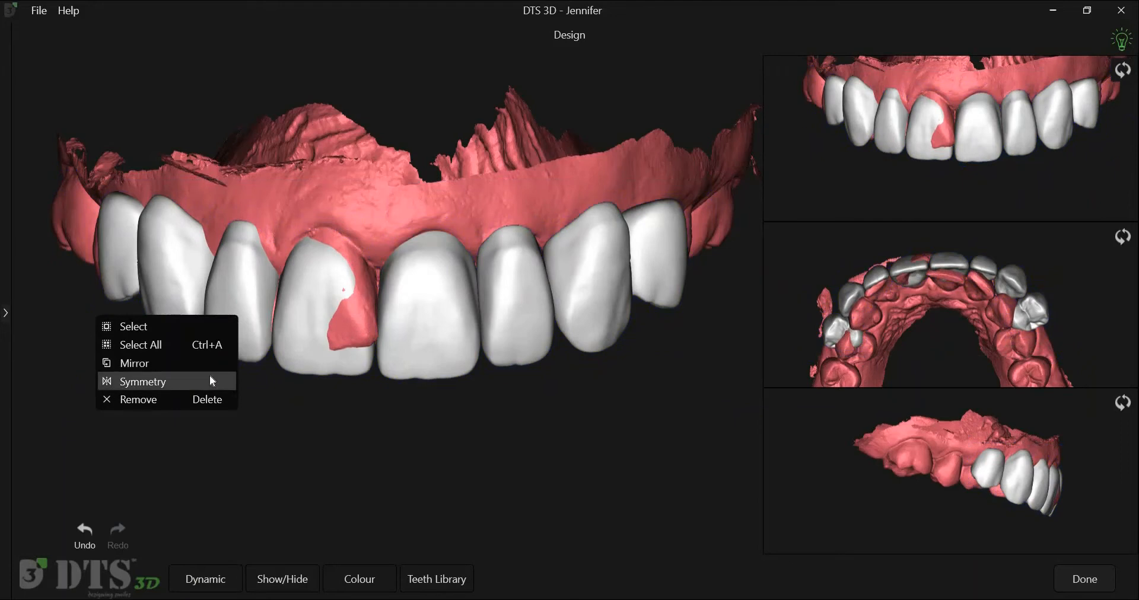
{"action": "left_click", "coordinate": [209, 376]}
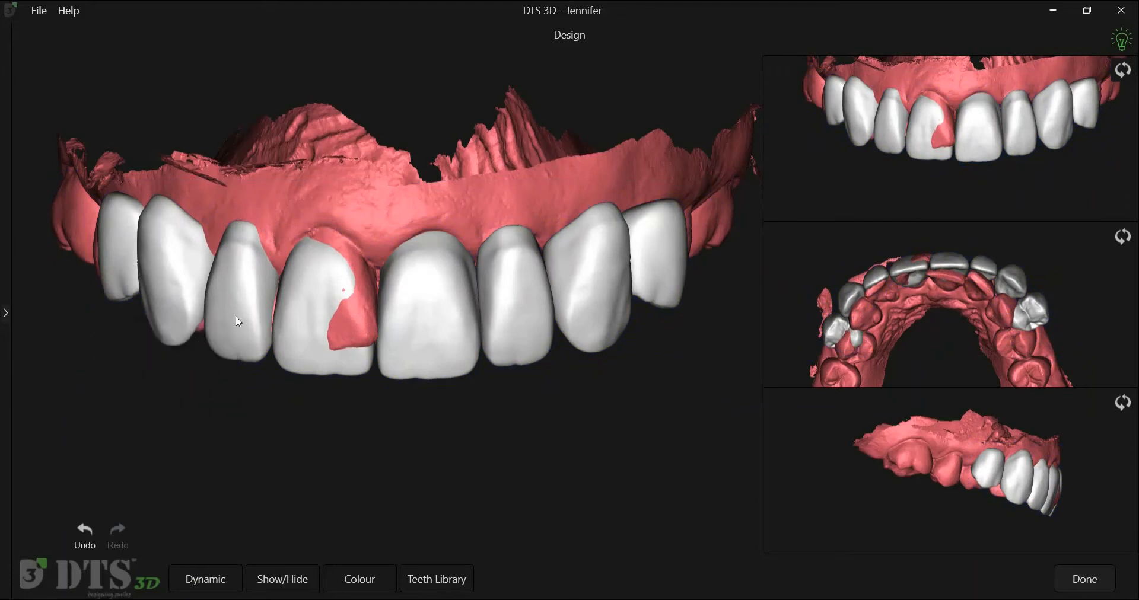
{"action": "left_click_drag", "start_coordinate": [236, 322], "coordinate": [243, 269]}
{"action": "right_click", "coordinate": [241, 264]}
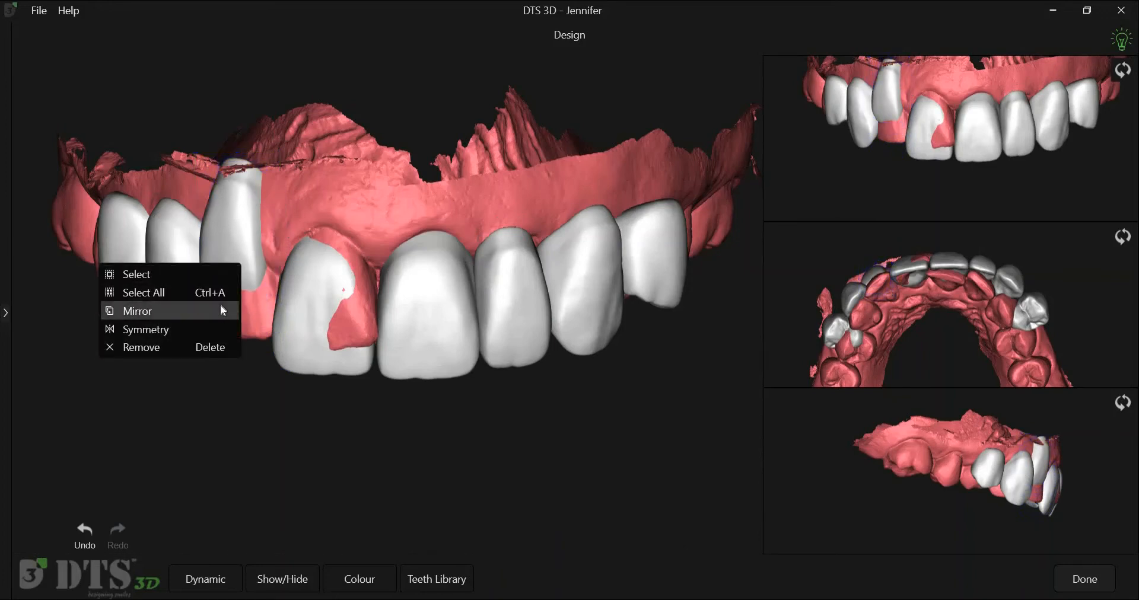
{"action": "left_click", "coordinate": [222, 307]}
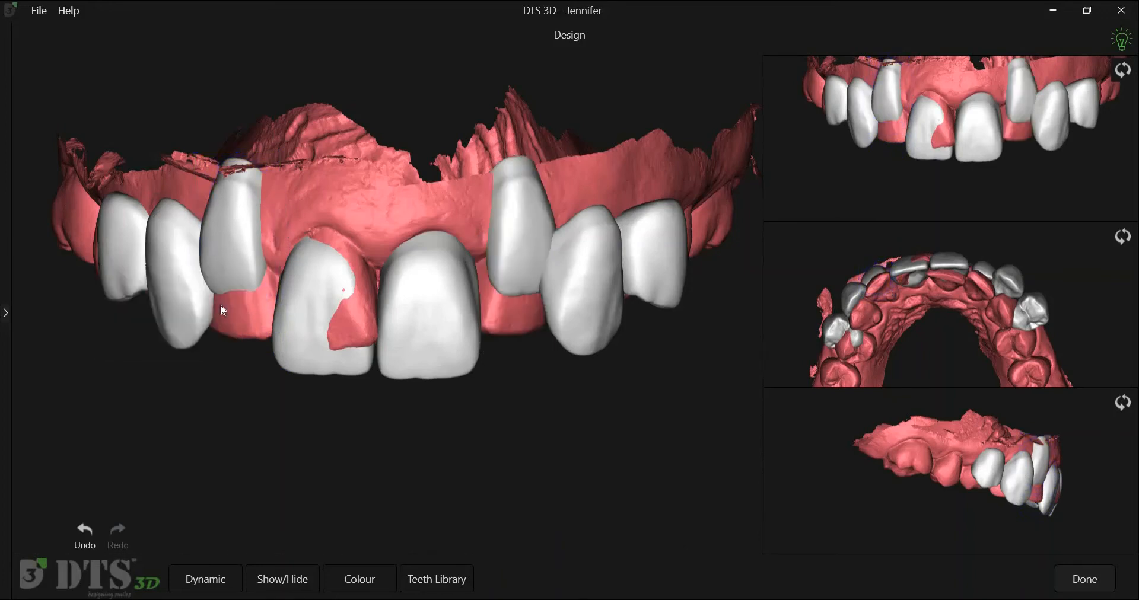
{"action": "right_click", "coordinate": [165, 347]}
{"action": "left_click", "coordinate": [163, 349]}
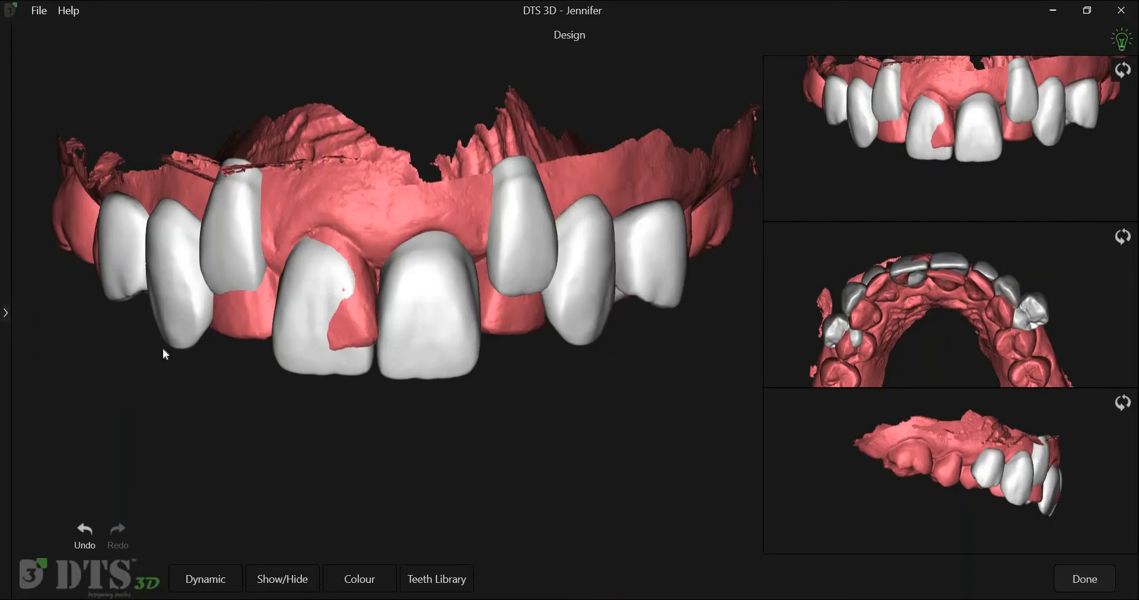
Step: Undo the mirroring and tooth moves, and step back through the earlier adjustments of the whole set
{"action": "left_click", "coordinate": [84, 529]}
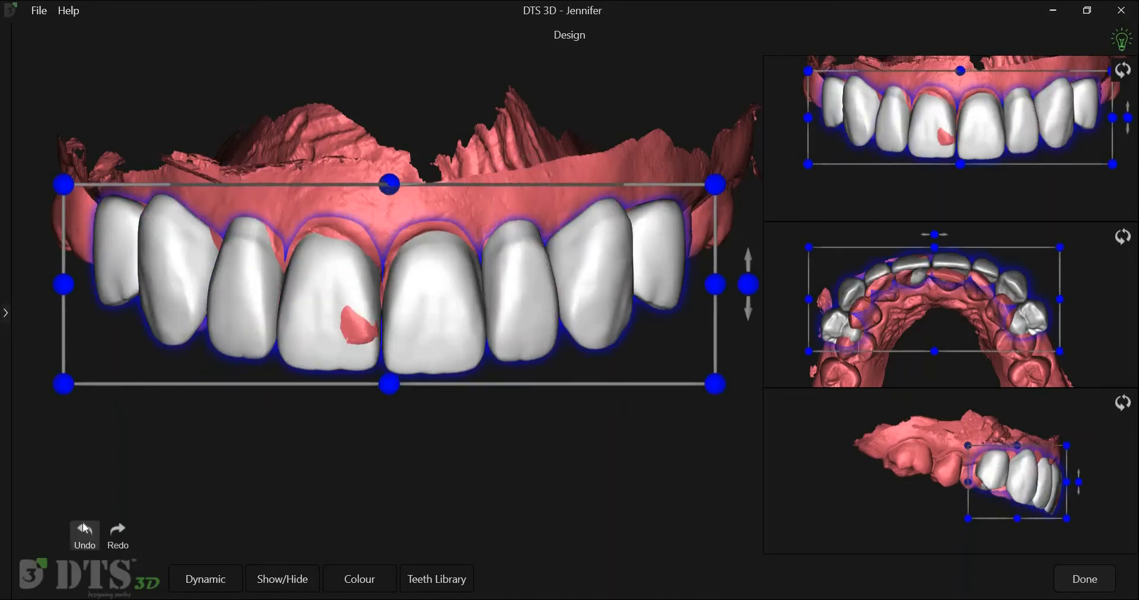
{"action": "left_click", "coordinate": [85, 534]}
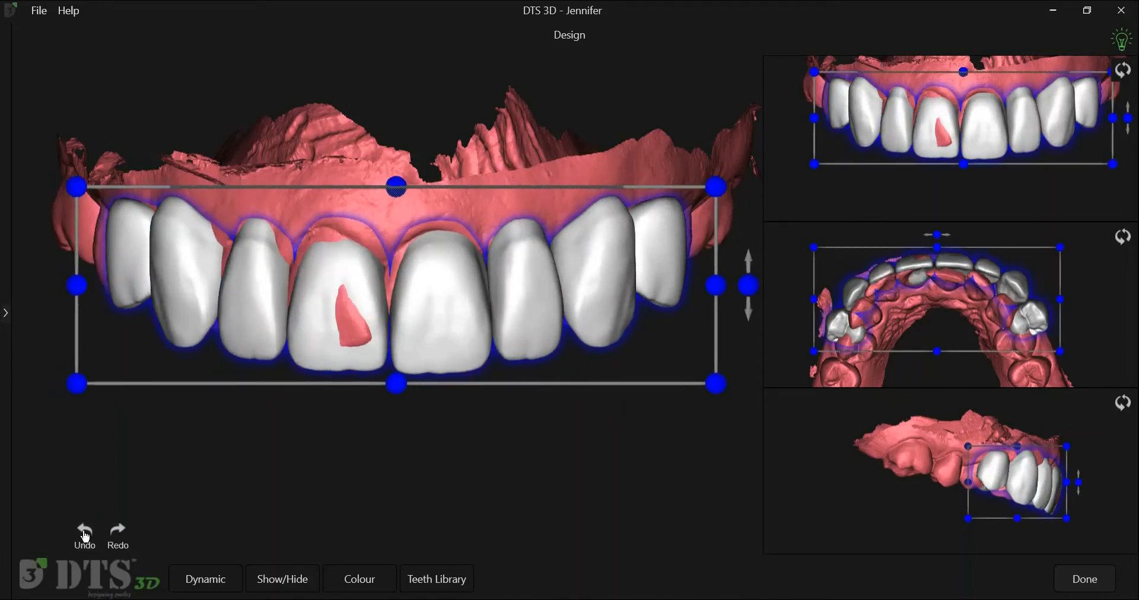
{"action": "left_click", "coordinate": [85, 535]}
Step: Position and rotate the right first premolar shell over the scanned tooth in the occlusal view
{"action": "scroll", "coordinate": [902, 307], "scroll_direction": "up", "scroll_amount": 2}
{"action": "left_click_drag", "start_coordinate": [899, 300], "coordinate": [877, 341]}
{"action": "left_click", "coordinate": [859, 312]}
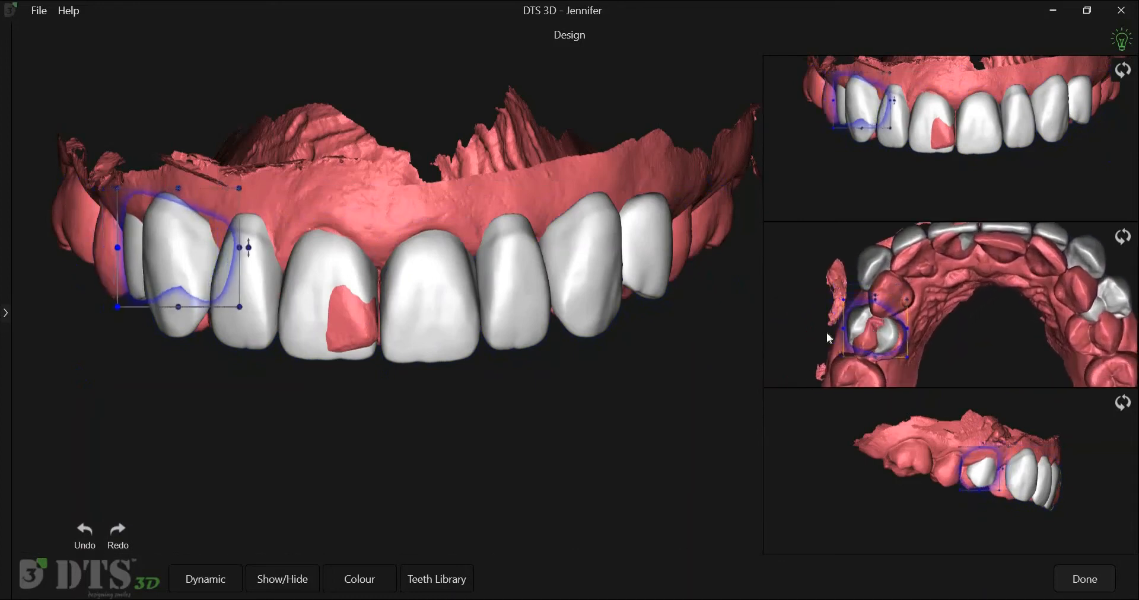
{"action": "scroll", "coordinate": [991, 302], "scroll_direction": "up", "scroll_amount": 4}
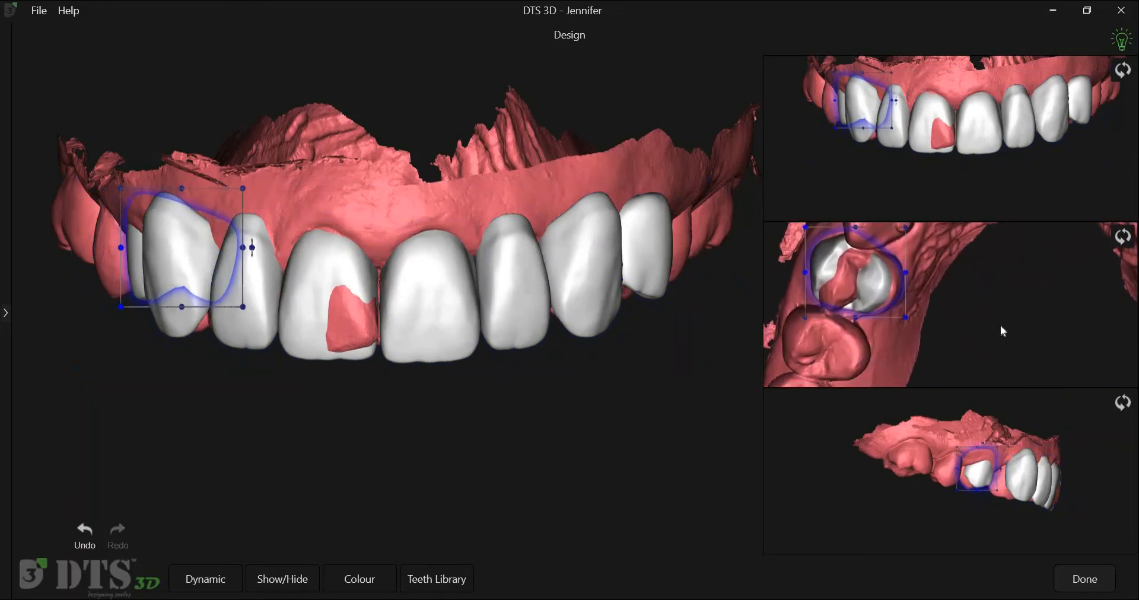
{"action": "left_click_drag", "start_coordinate": [865, 230], "coordinate": [866, 233]}
{"action": "left_click_drag", "start_coordinate": [931, 349], "coordinate": [935, 354]}
Step: Reposition the right canine shell over the scanned canine in the occlusal view
{"action": "left_click_drag", "start_coordinate": [995, 278], "coordinate": [965, 377]}
{"action": "left_click_drag", "start_coordinate": [813, 265], "coordinate": [850, 335]}
{"action": "left_click", "coordinate": [972, 329]}
Step: Rotate and move the right lateral incisor shell in the occlusal view to follow the arch
{"action": "left_click_drag", "start_coordinate": [885, 277], "coordinate": [876, 312]}
{"action": "left_click", "coordinate": [847, 317]}
{"action": "left_click_drag", "start_coordinate": [887, 242], "coordinate": [867, 249]}
{"action": "left_click_drag", "start_coordinate": [842, 340], "coordinate": [845, 340]}
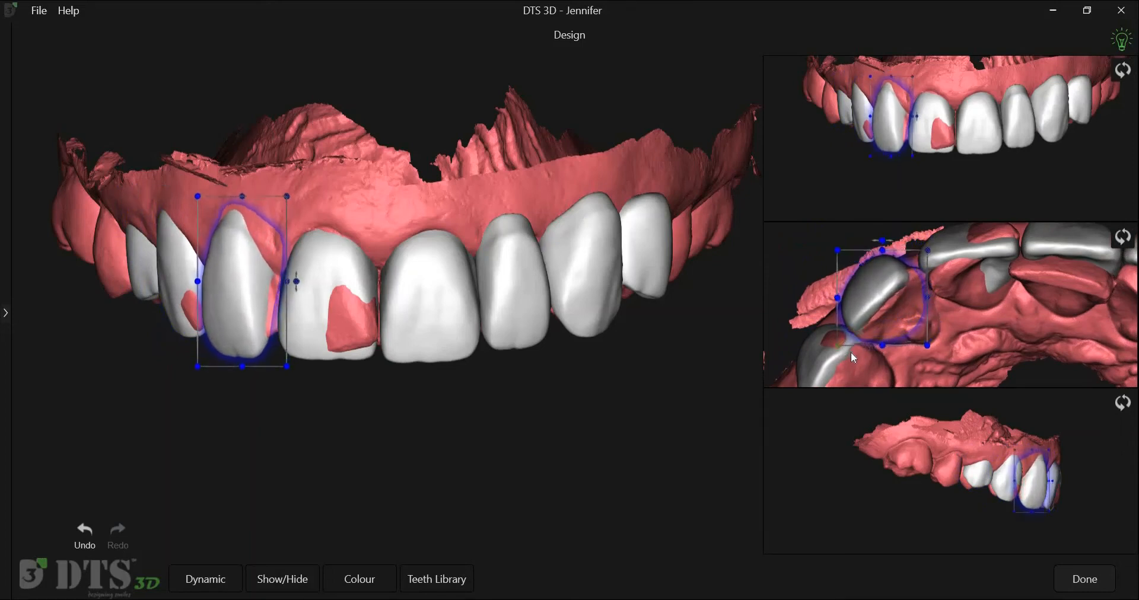
{"action": "left_click_drag", "start_coordinate": [883, 301], "coordinate": [884, 307]}
Step: Rotate the right central incisor shell in the occlusal view to align it with the arch
{"action": "left_click_drag", "start_coordinate": [976, 351], "coordinate": [884, 320]}
{"action": "left_click", "coordinate": [870, 266]}
{"action": "left_click_drag", "start_coordinate": [883, 233], "coordinate": [871, 234]}
{"action": "scroll", "coordinate": [943, 360], "scroll_direction": "down", "scroll_amount": 3}
{"action": "left_click_drag", "start_coordinate": [955, 374], "coordinate": [902, 340]}
{"action": "scroll", "coordinate": [901, 339], "scroll_direction": "down", "scroll_amount": 3}
{"action": "scroll", "coordinate": [950, 275], "scroll_direction": "up", "scroll_amount": 3}
Step: Select the four left shells from central incisor to first premolar and adjust their position together in the occlusal view
{"action": "left_click", "coordinate": [898, 261]}
{"action": "left_click", "coordinate": [949, 272], "text": "ctrl"}
{"action": "left_click", "coordinate": [997, 308], "text": "ctrl"}
{"action": "left_click", "coordinate": [1027, 344], "text": "ctrl"}
{"action": "left_click_drag", "start_coordinate": [930, 241], "coordinate": [927, 290]}
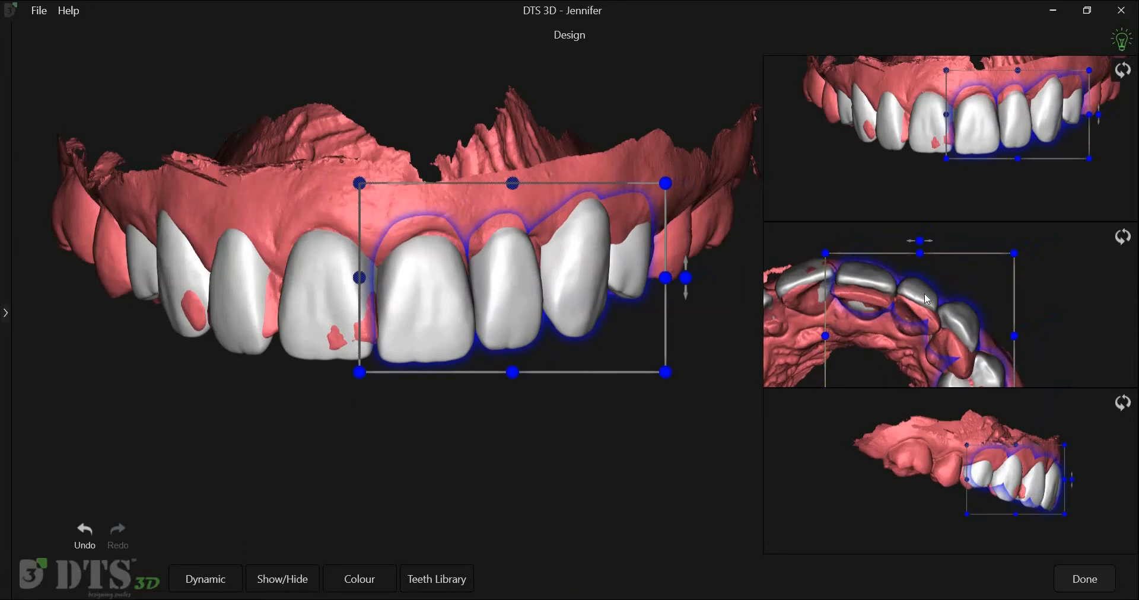
Step: Flip the side view to the patient's left side and fit the left first premolar and canine shells over the scan
{"action": "left_click", "coordinate": [1116, 410]}
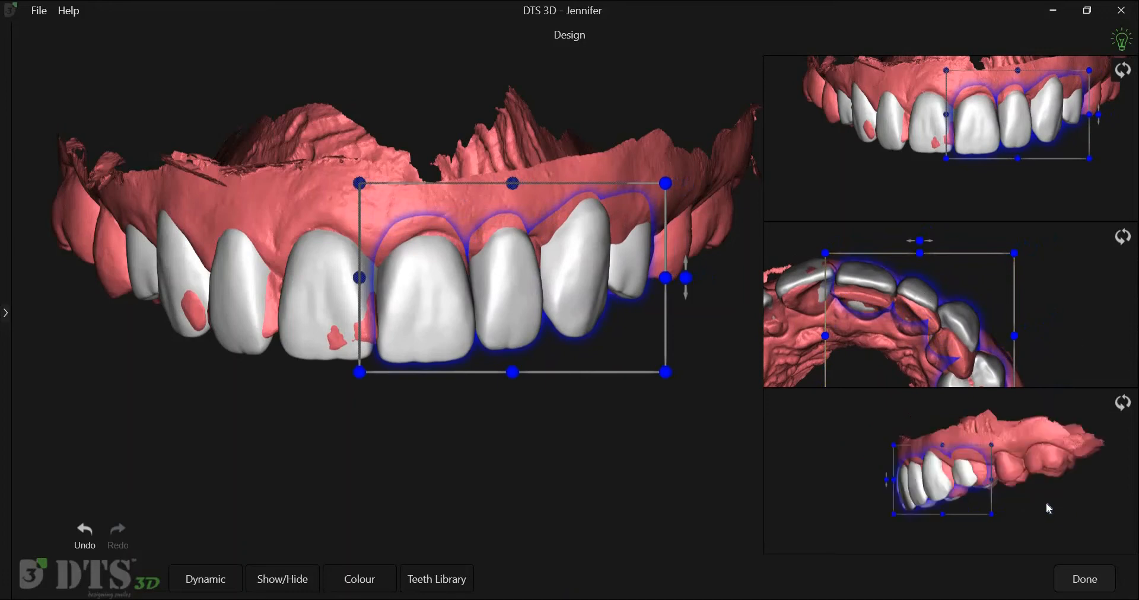
{"action": "left_click", "coordinate": [1019, 501]}
{"action": "scroll", "coordinate": [1019, 501], "scroll_direction": "up", "scroll_amount": 3}
{"action": "scroll", "coordinate": [994, 296], "scroll_direction": "down", "scroll_amount": 3}
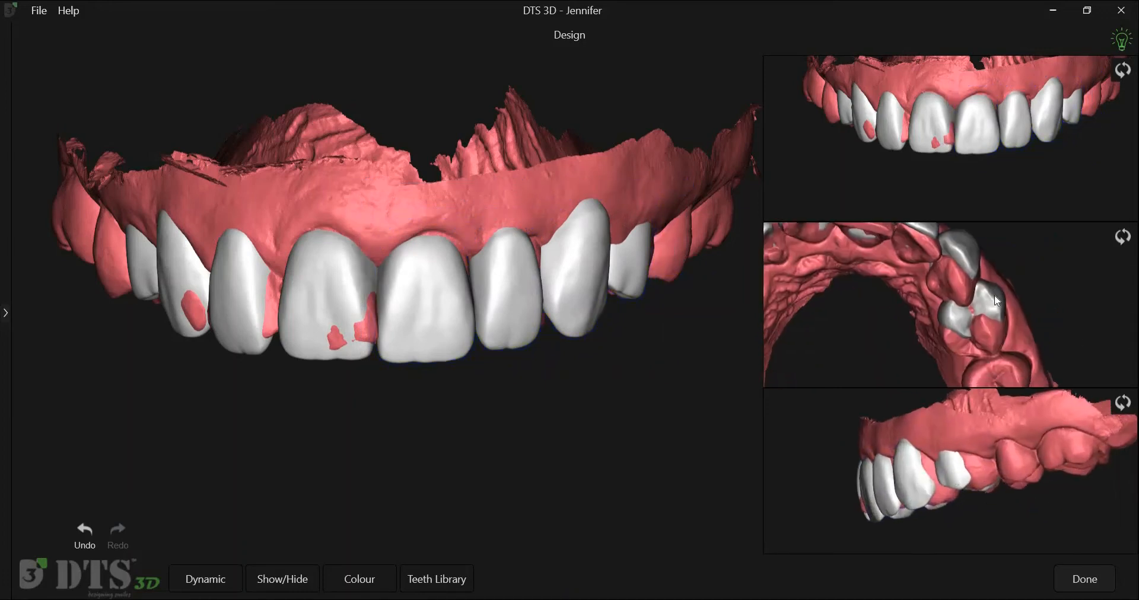
{"action": "left_click_drag", "start_coordinate": [998, 319], "coordinate": [967, 269]}
{"action": "left_click", "coordinate": [970, 261]}
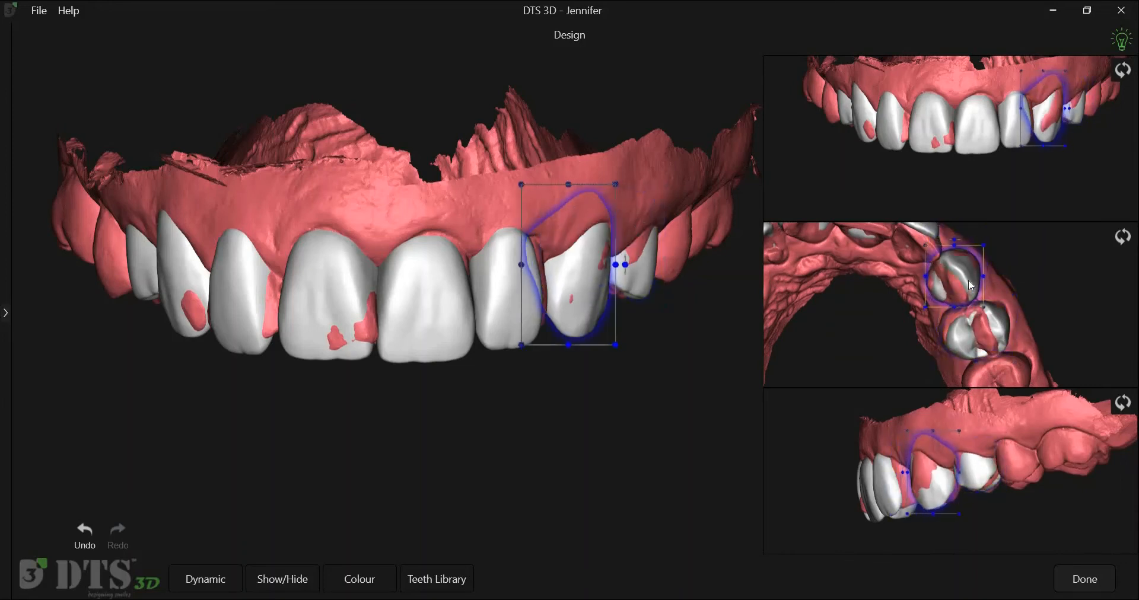
{"action": "left_click", "coordinate": [574, 375]}
Step: Adjust the left central and lateral incisor shells in the arch and clear the selection
{"action": "left_click", "coordinate": [427, 325]}
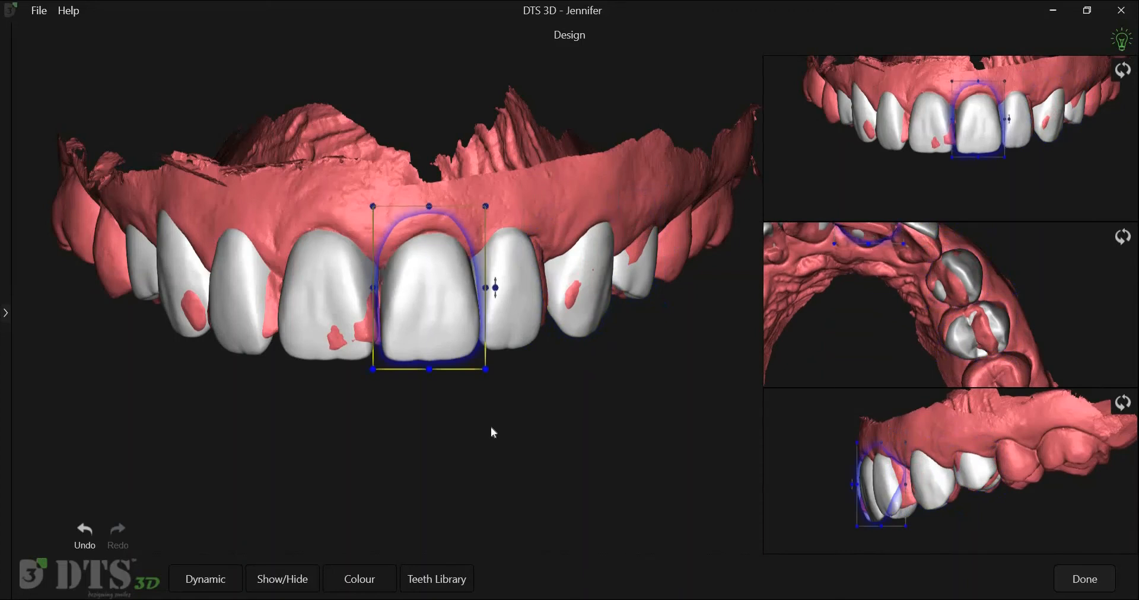
{"action": "left_click", "coordinate": [500, 331]}
{"action": "left_click_drag", "start_coordinate": [515, 443], "coordinate": [574, 364]}
{"action": "left_click", "coordinate": [575, 364]}
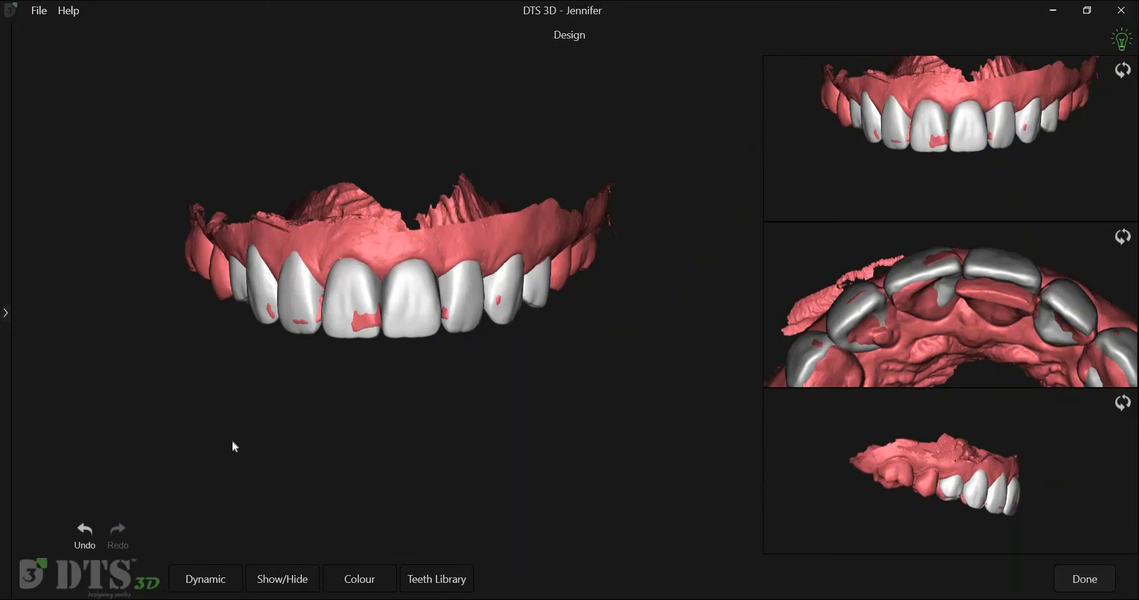
Step: Show the extraoral image with the tooth templates and lip mask over the shells
{"action": "left_click", "coordinate": [282, 579]}
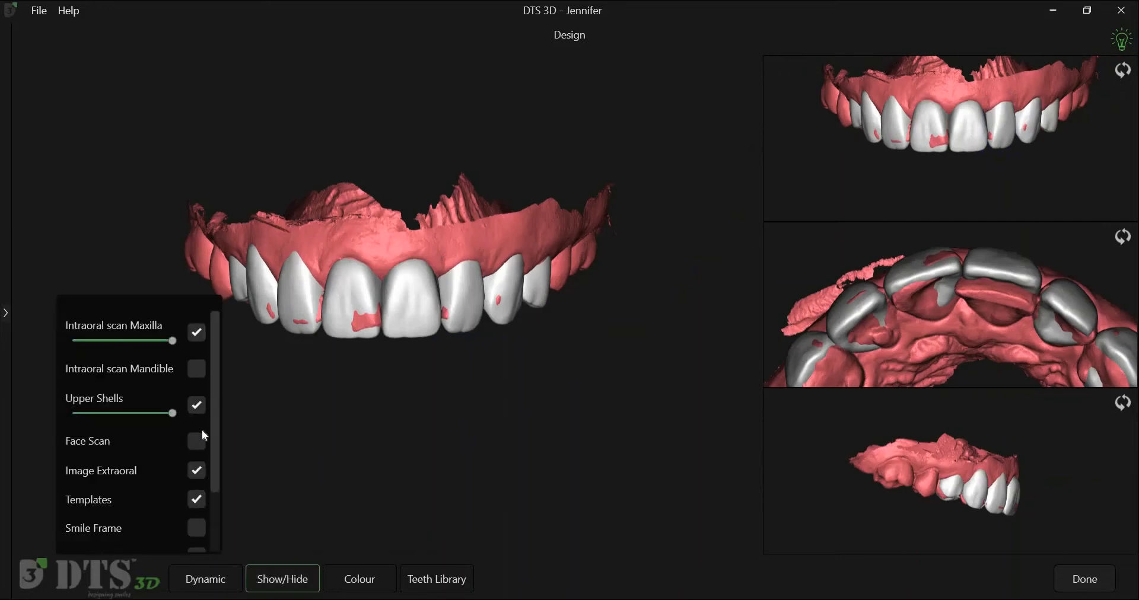
{"action": "left_click", "coordinate": [205, 469]}
{"action": "left_click", "coordinate": [207, 471]}
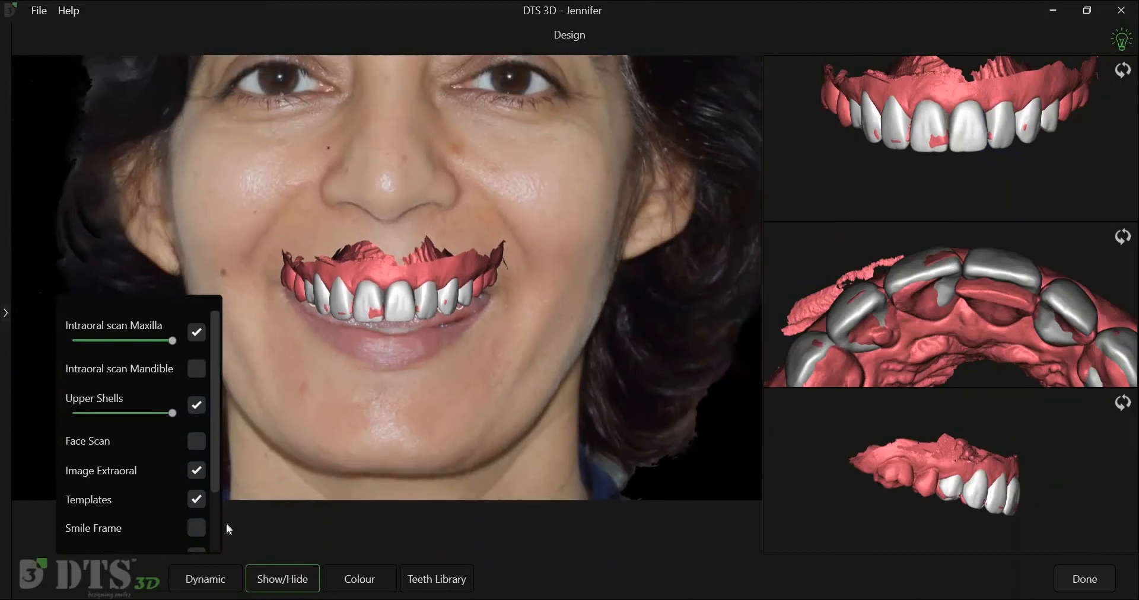
{"action": "scroll", "coordinate": [215, 522], "scroll_direction": "down", "scroll_amount": 1}
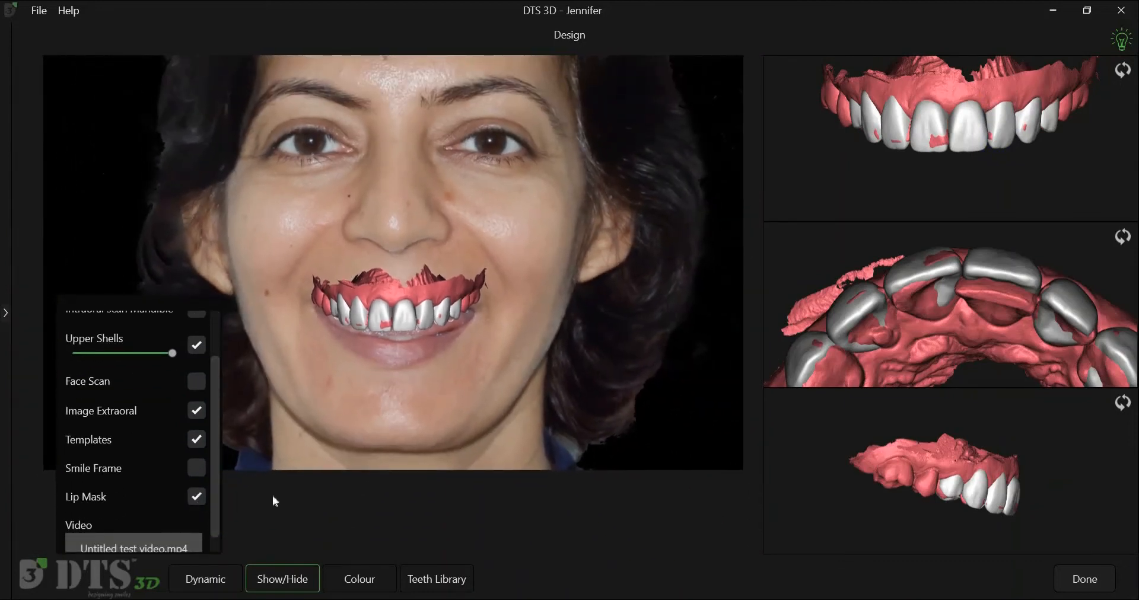
{"action": "scroll", "coordinate": [371, 450], "scroll_direction": "up", "scroll_amount": 10}
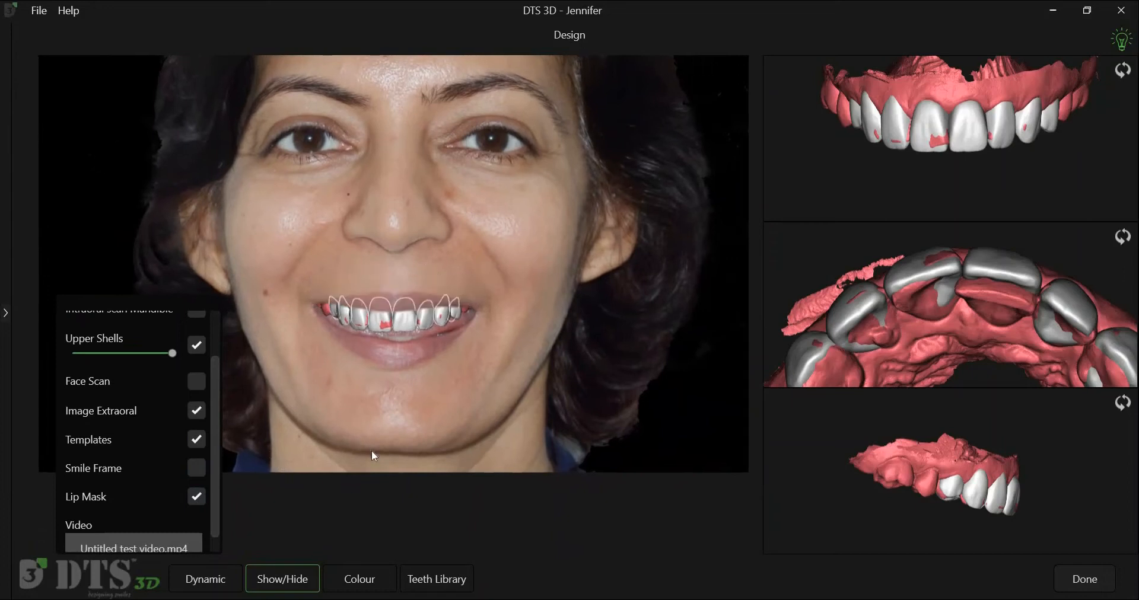
{"action": "left_click", "coordinate": [292, 576]}
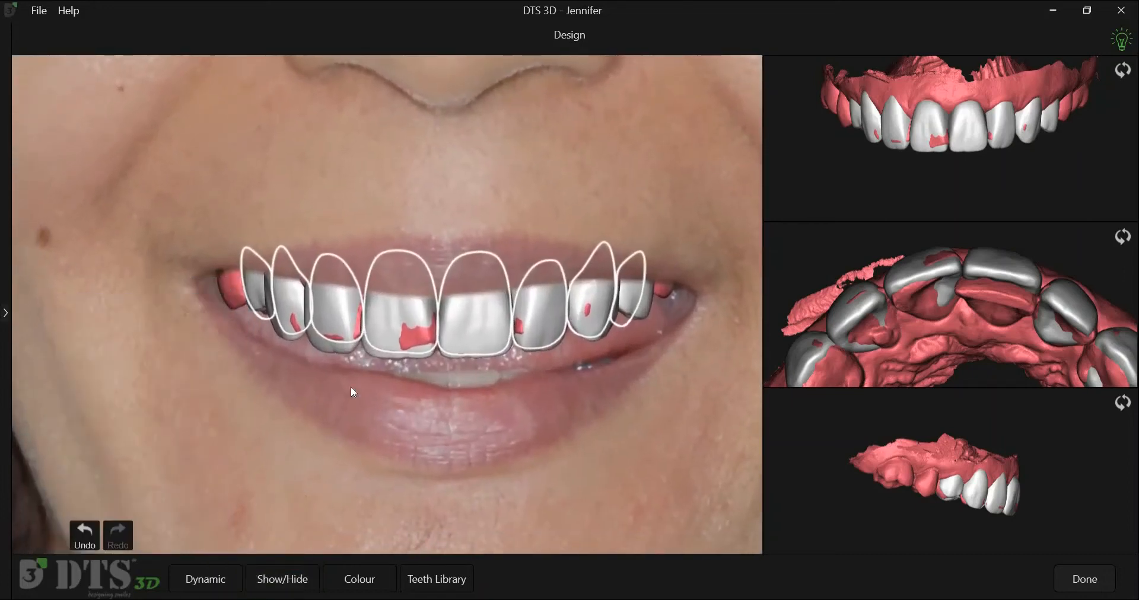
Step: Nudge the right lateral incisor shell upward so its incisal edge follows the template outline
{"action": "left_click", "coordinate": [336, 318]}
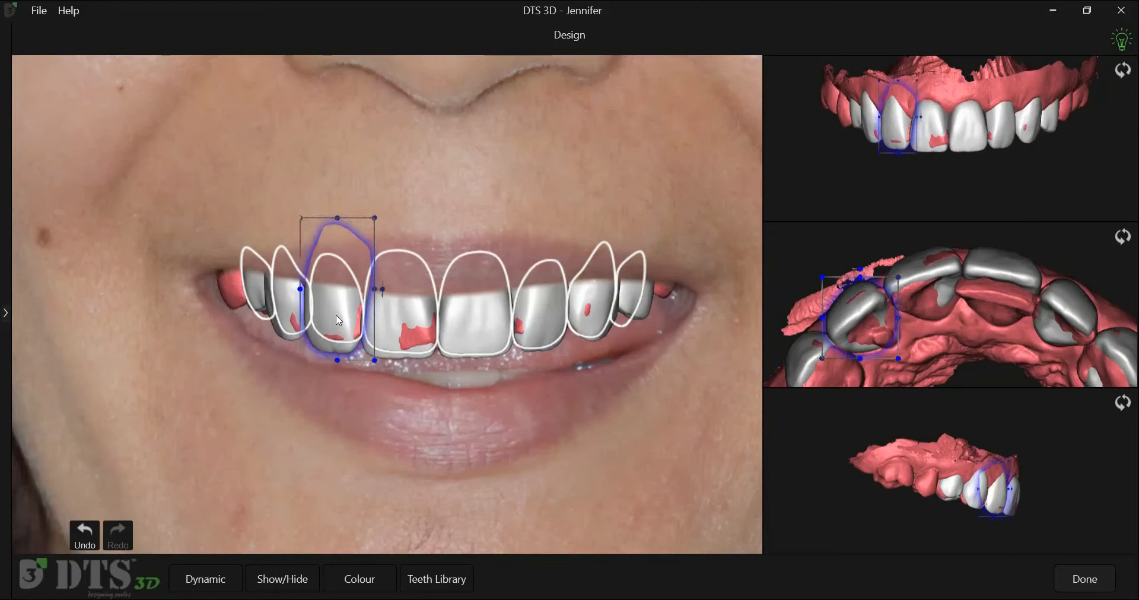
{"action": "key", "text": "Up"}
{"action": "key", "text": "Up"}
{"action": "key", "text": "Up"}
{"action": "key", "text": "Right"}
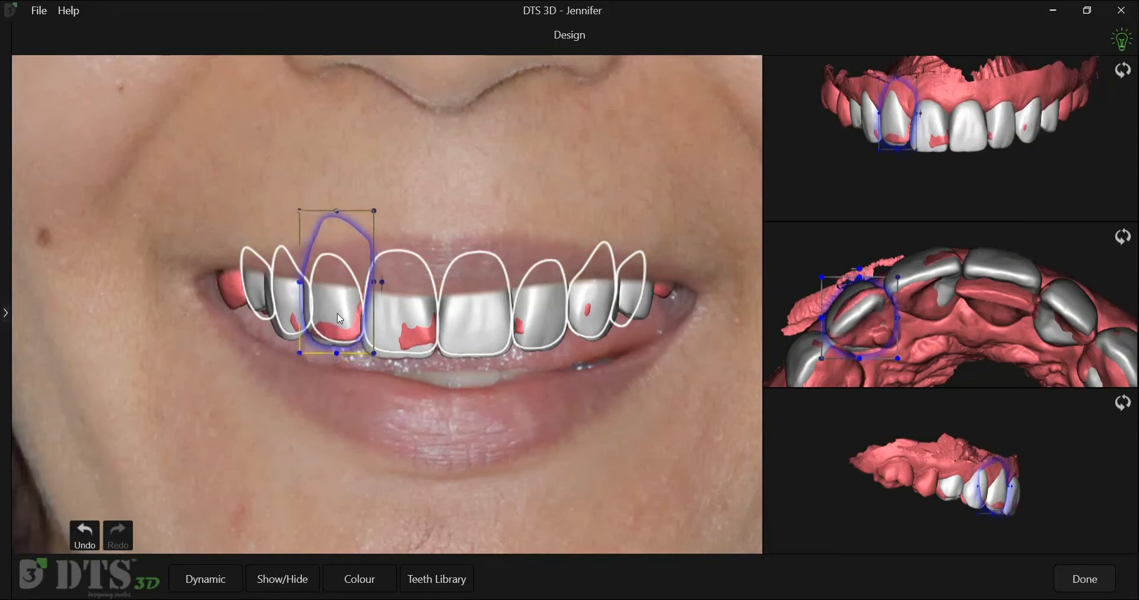
Step: Adjust the right canine and right central incisor shells to their template outlines and clear the selection
{"action": "left_click", "coordinate": [287, 311]}
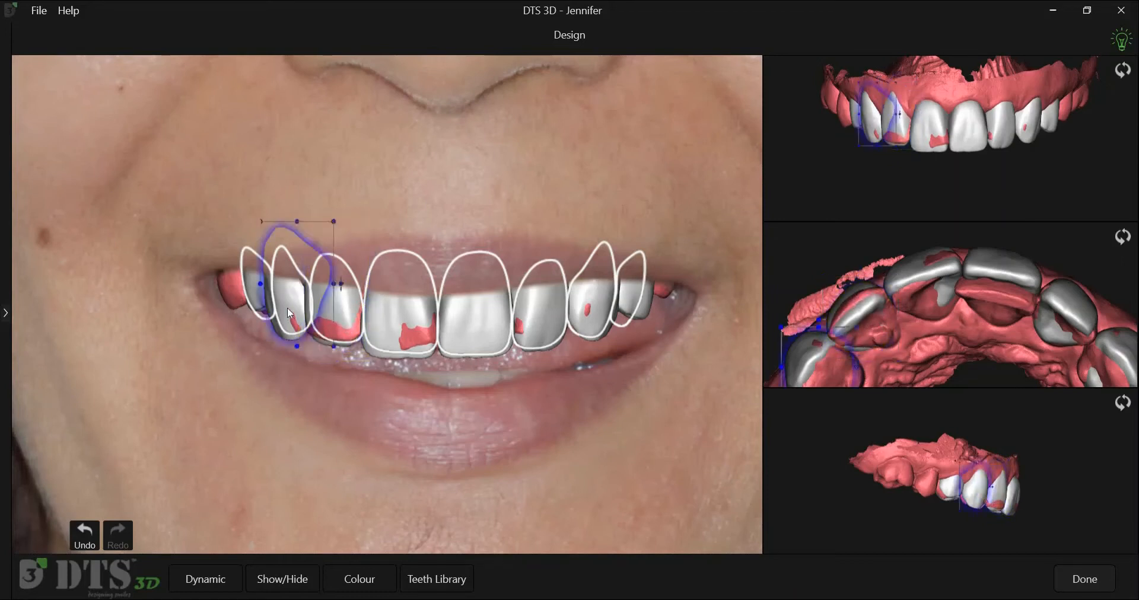
{"action": "left_click", "coordinate": [495, 363]}
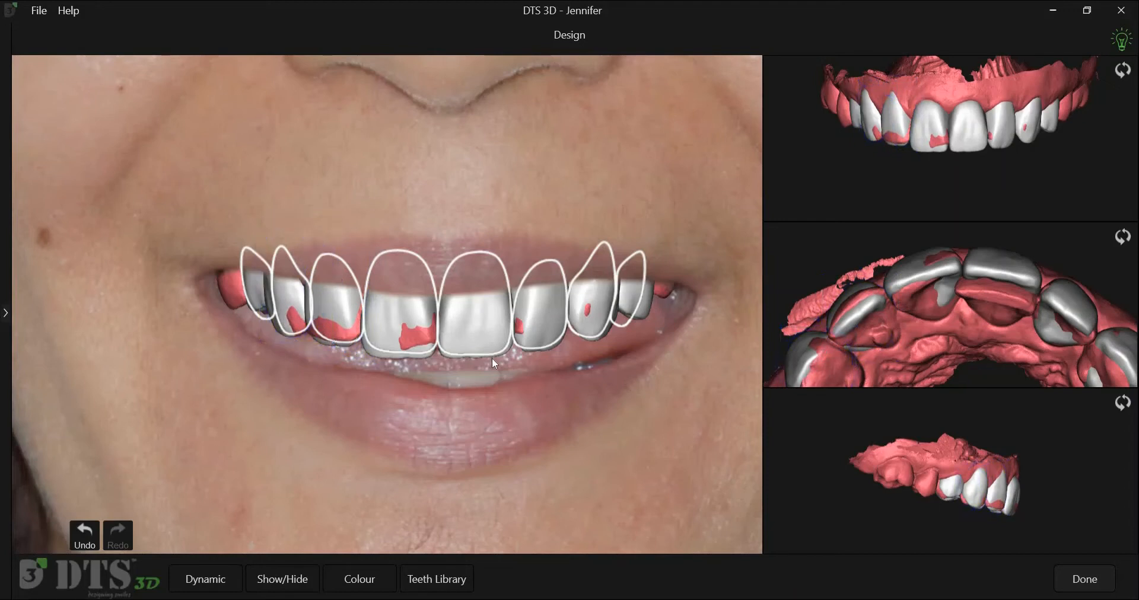
{"action": "left_click", "coordinate": [390, 335]}
{"action": "left_click", "coordinate": [393, 404]}
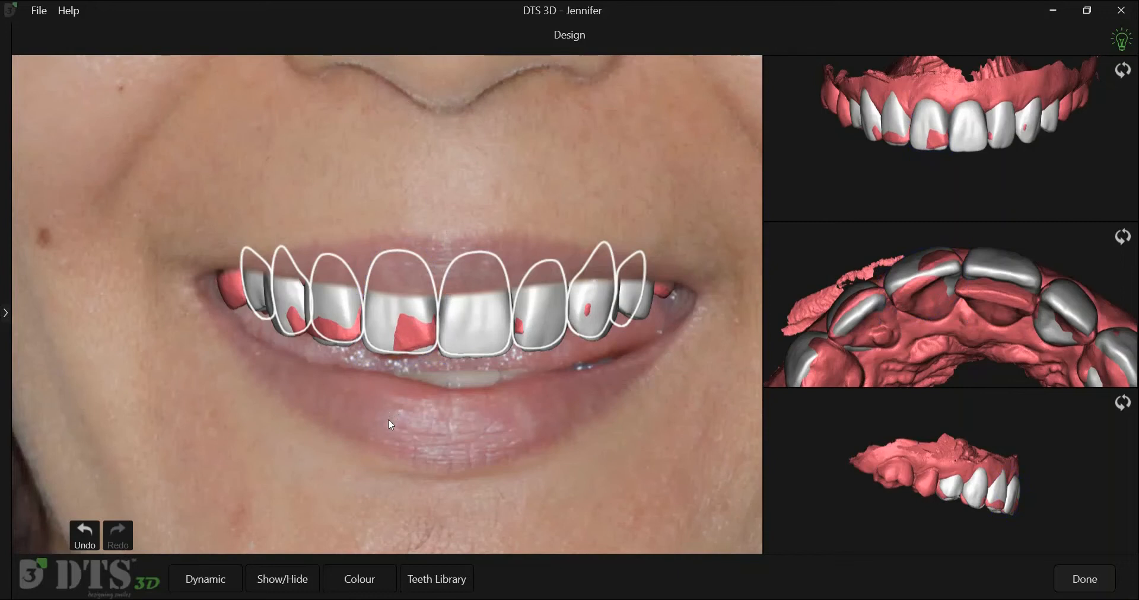
Step: Hide the extraoral image so that only the maxilla scan and tooth shells remain
{"action": "scroll", "coordinate": [392, 460], "scroll_direction": "down", "scroll_amount": 5}
{"action": "left_click", "coordinate": [279, 577]}
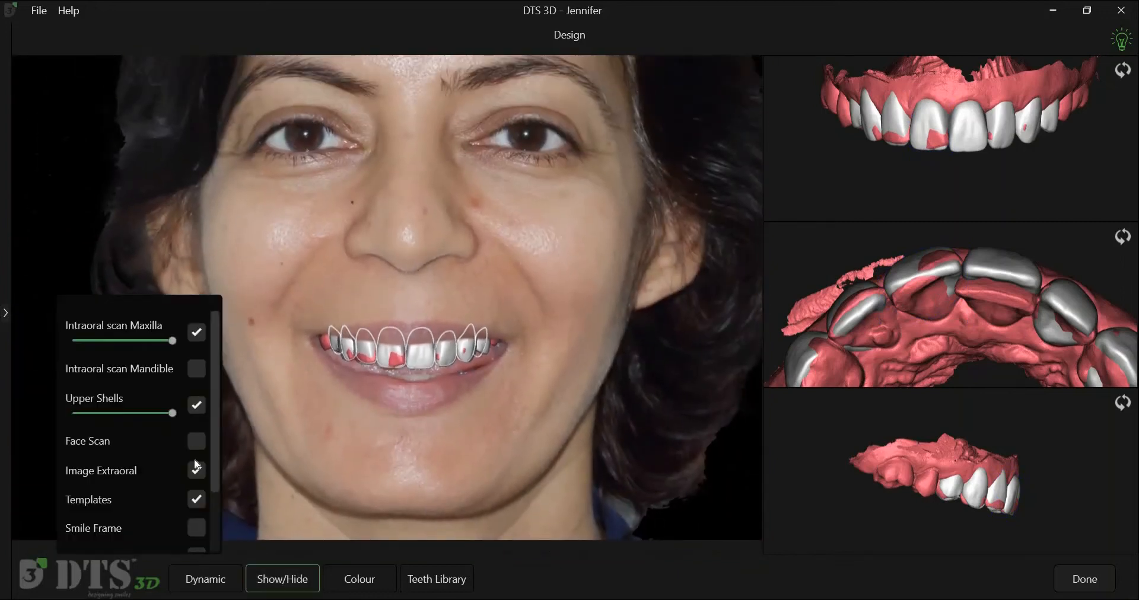
{"action": "left_click", "coordinate": [196, 471]}
{"action": "left_click", "coordinate": [285, 575]}
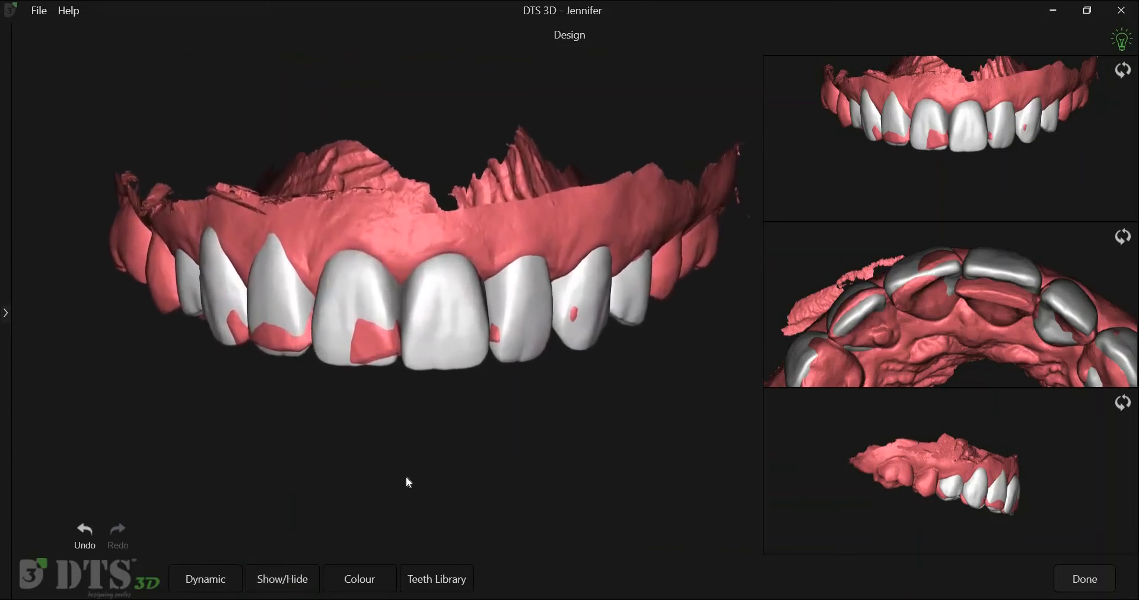
Step: Move the whole tooth set slightly forward in the occlusal view, and refine the right lateral incisor shell until it covers the scanned tooth
{"action": "left_click", "coordinate": [935, 344]}
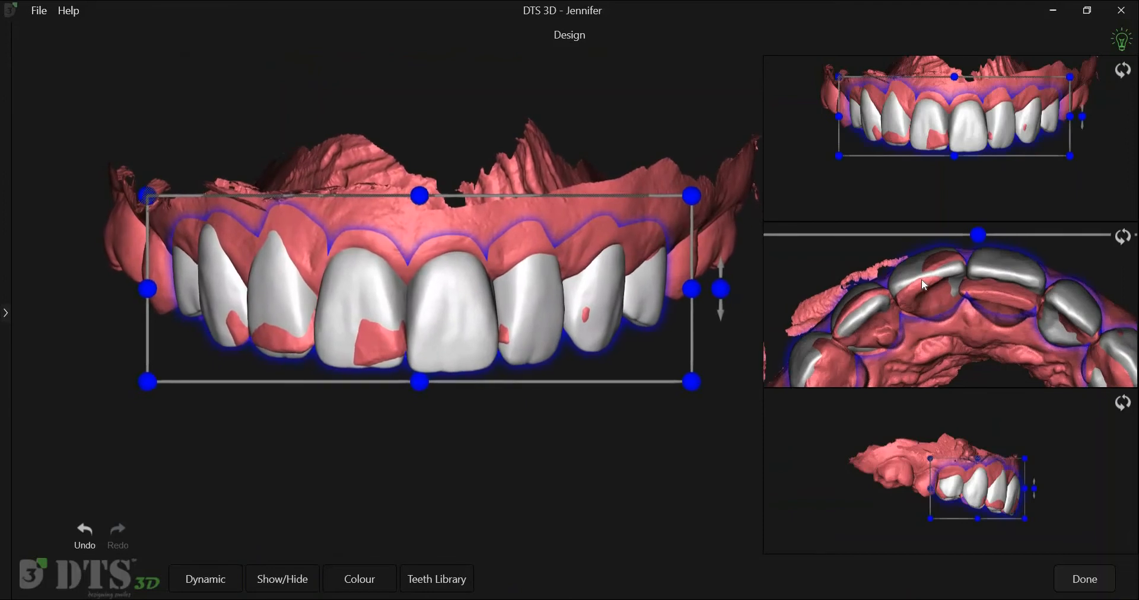
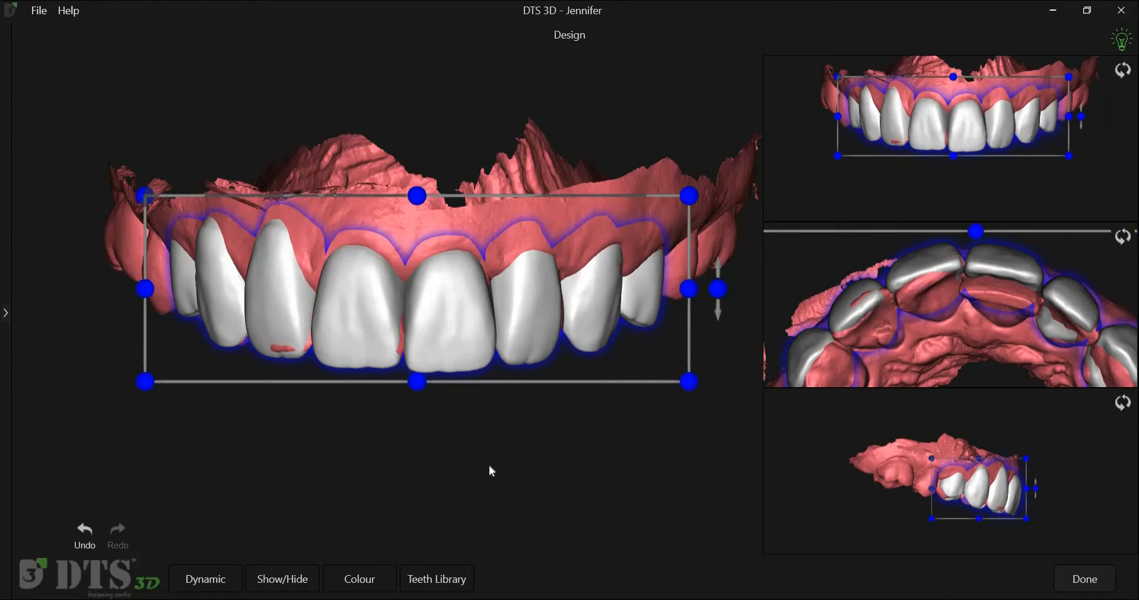
{"action": "left_click", "coordinate": [1060, 509]}
{"action": "scroll", "coordinate": [1059, 496], "scroll_direction": "up", "scroll_amount": 4}
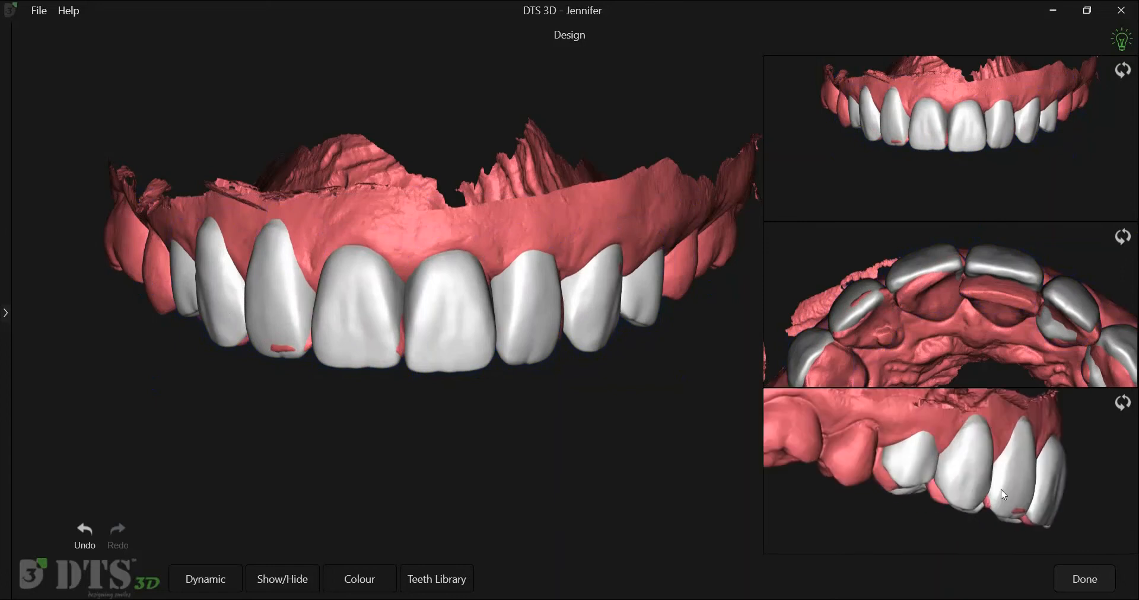
{"action": "left_click", "coordinate": [1050, 460]}
{"action": "left_click", "coordinate": [534, 429]}
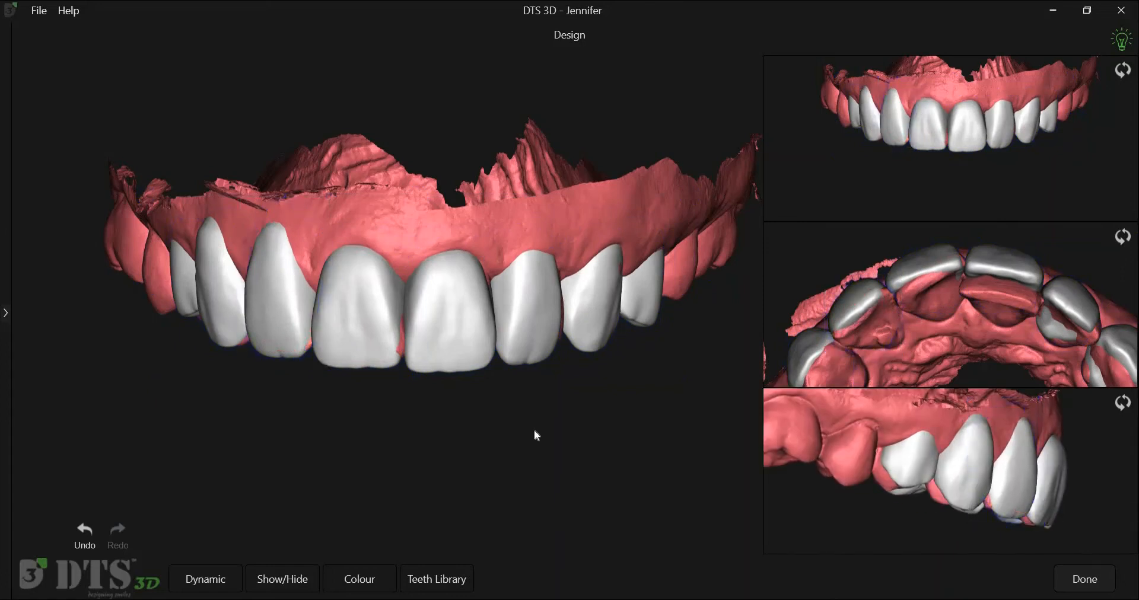
Step: Switch from the split screen to the single dynamic view of the tooth shells
{"action": "scroll", "coordinate": [537, 454], "scroll_direction": "up", "scroll_amount": 4}
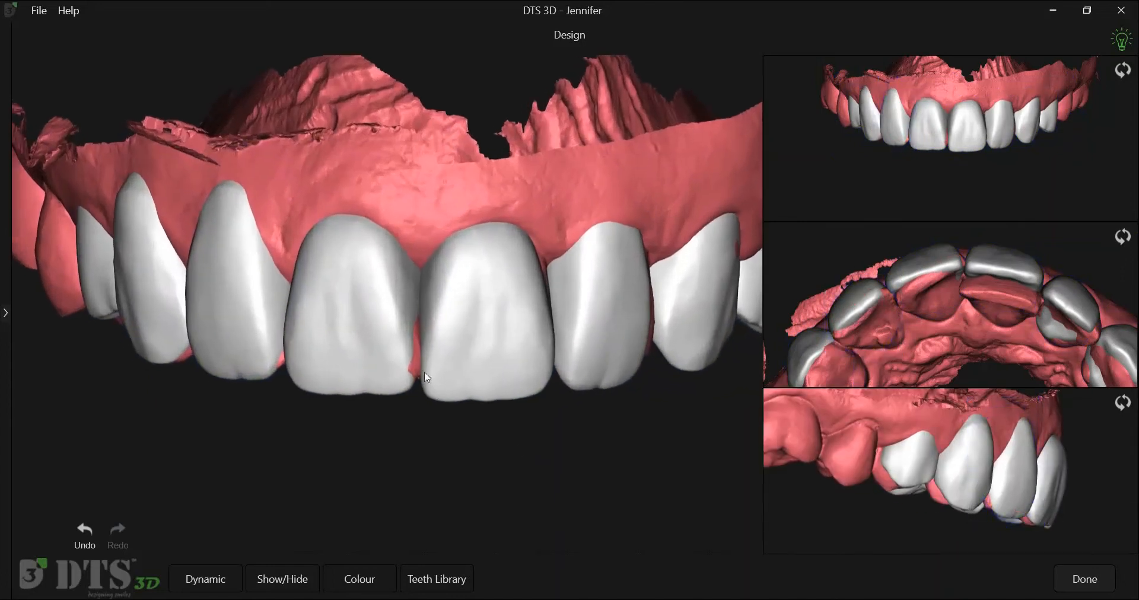
{"action": "middle_click_drag", "start_coordinate": [425, 371], "coordinate": [406, 369]}
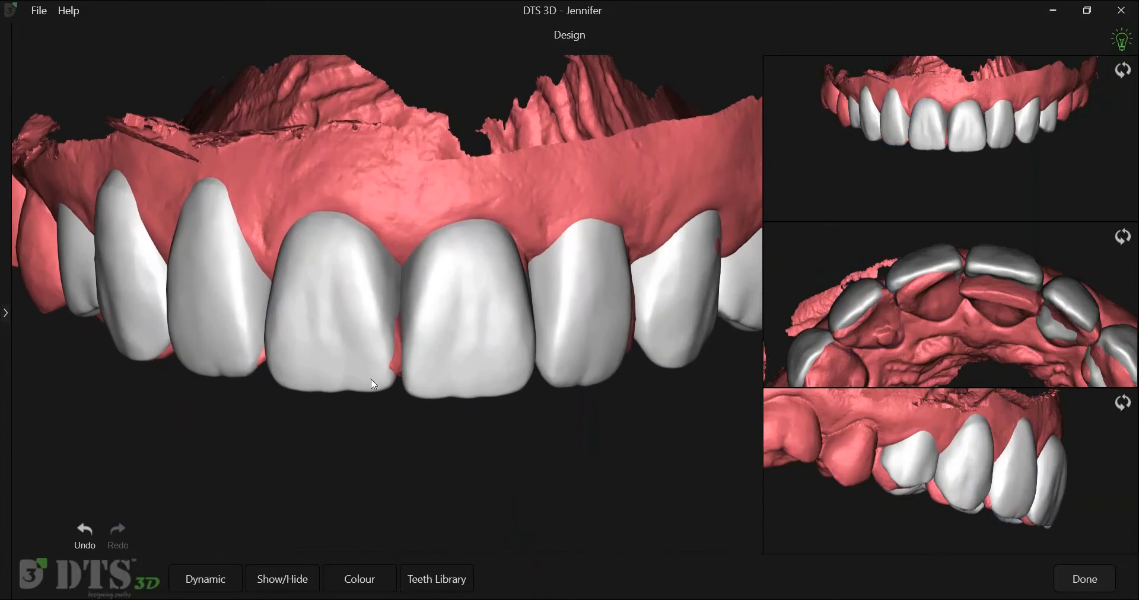
{"action": "left_click", "coordinate": [205, 579]}
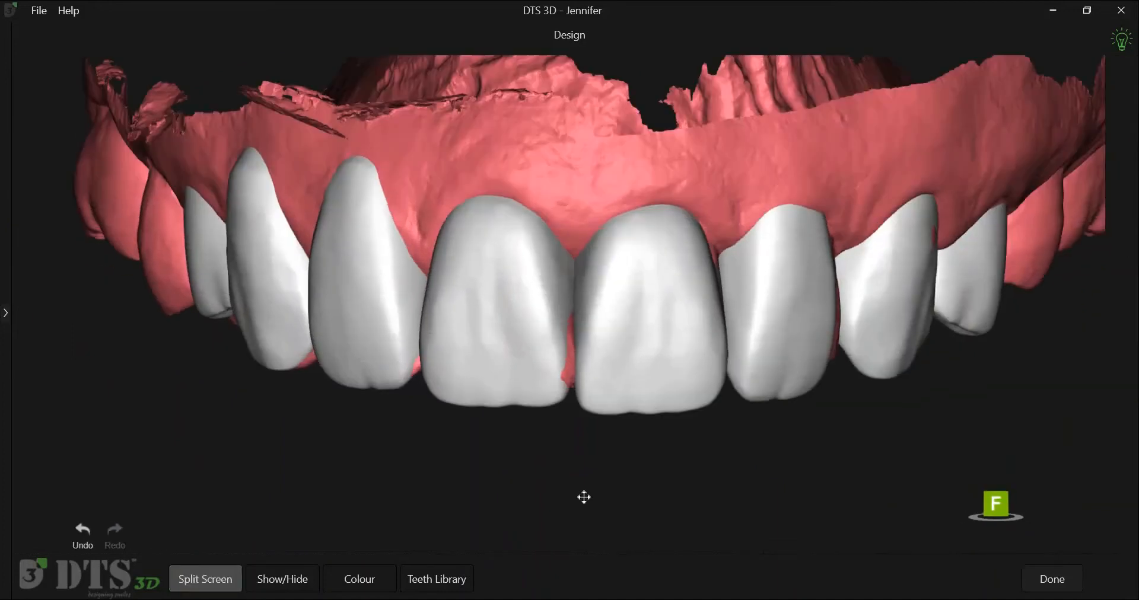
Step: Examine the tooth shells from the left side and the front, and select the left central incisor shell
{"action": "scroll", "coordinate": [581, 481], "scroll_direction": "down", "scroll_amount": 2}
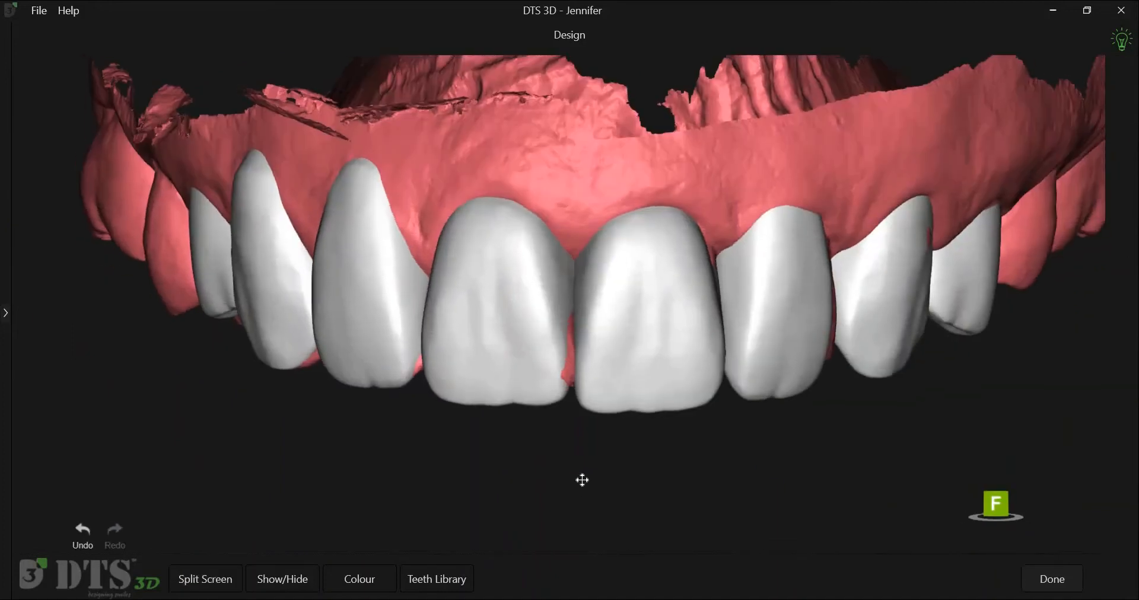
{"action": "left_click_drag", "start_coordinate": [580, 427], "coordinate": [489, 425]}
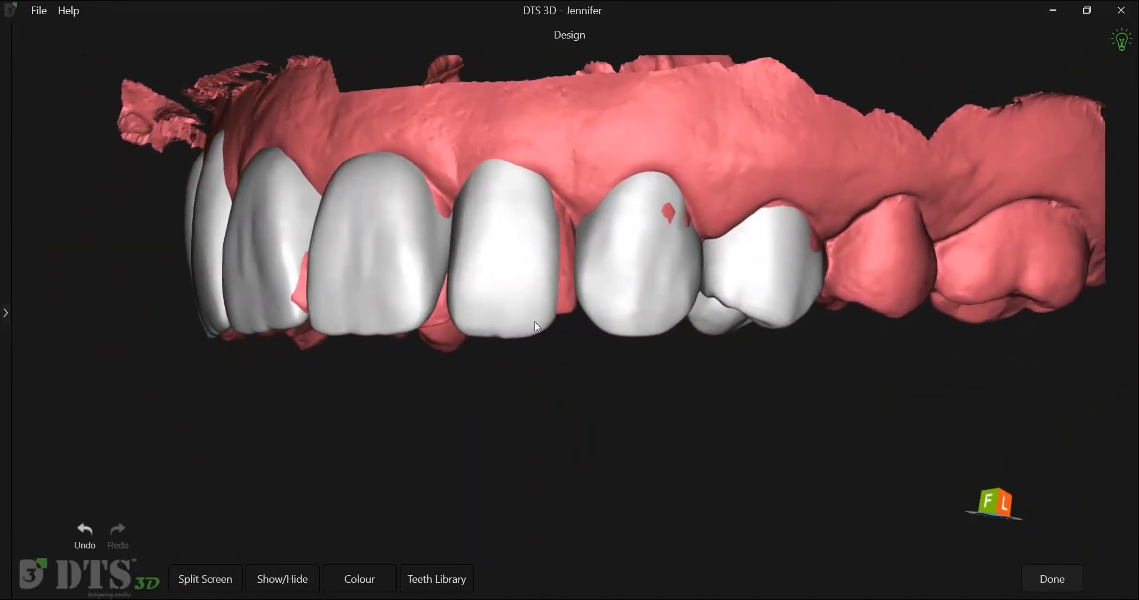
{"action": "right_click", "coordinate": [515, 323]}
{"action": "key", "text": "Down"}
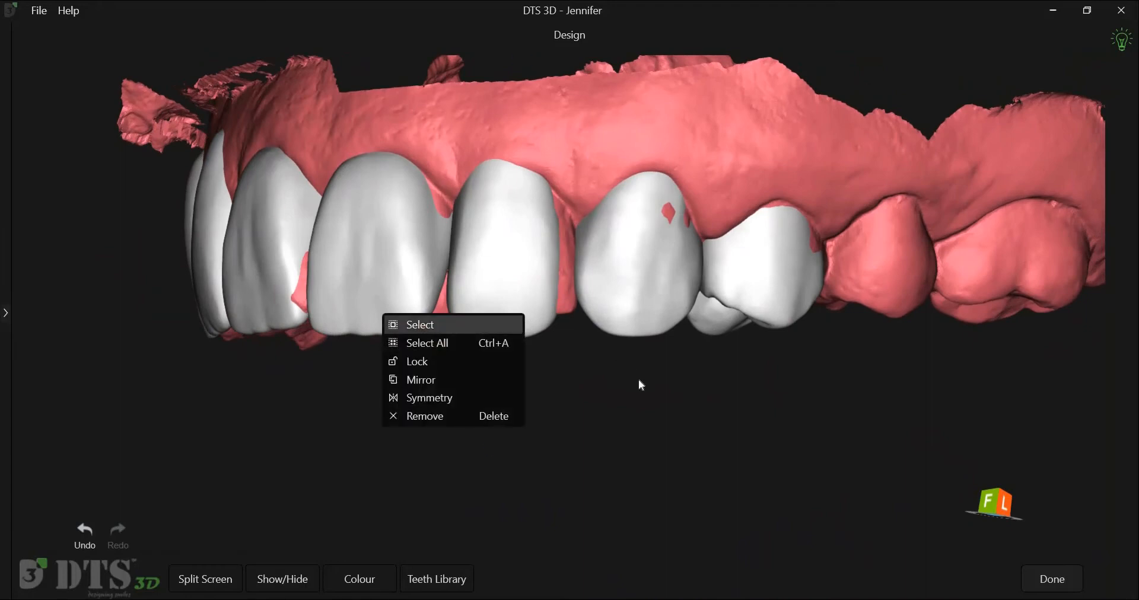
{"action": "key", "text": "Return"}
{"action": "right_click_drag", "start_coordinate": [532, 407], "coordinate": [582, 376]}
{"action": "left_click", "coordinate": [620, 401]}
{"action": "left_click", "coordinate": [582, 376]}
{"action": "right_click_drag", "start_coordinate": [722, 409], "coordinate": [741, 275]}
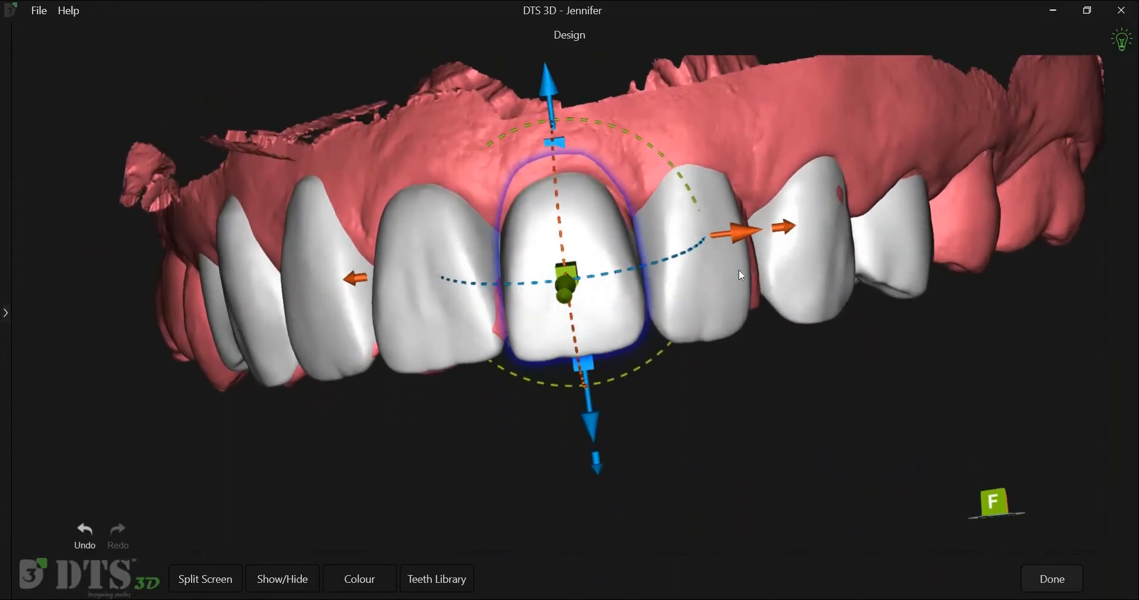
{"action": "right_click_drag", "start_coordinate": [887, 392], "coordinate": [883, 366]}
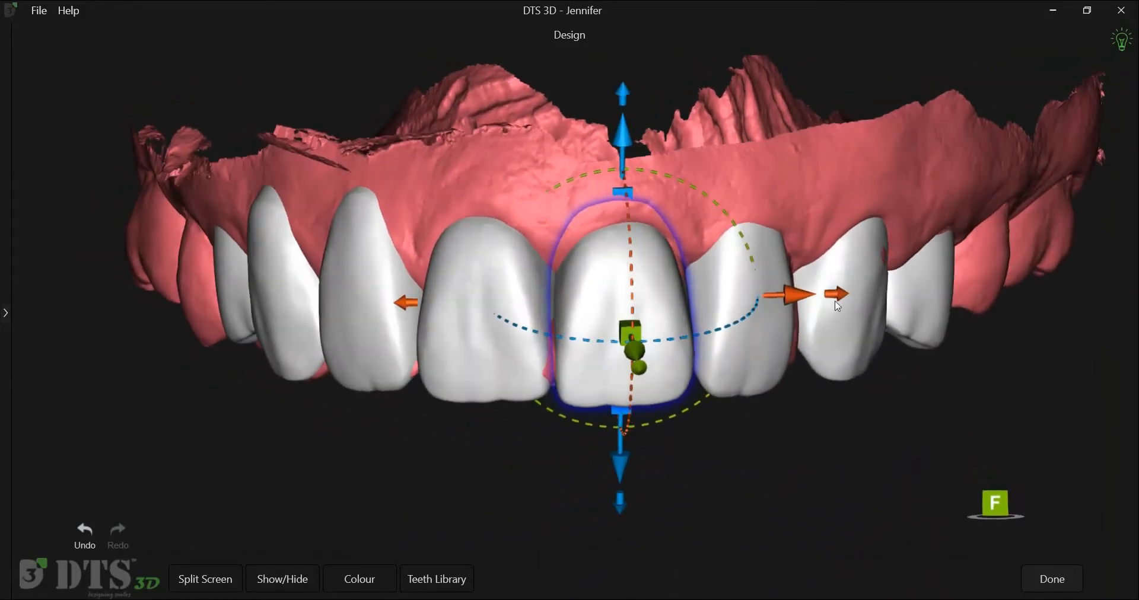
{"action": "right_click_drag", "start_coordinate": [744, 462], "coordinate": [731, 428]}
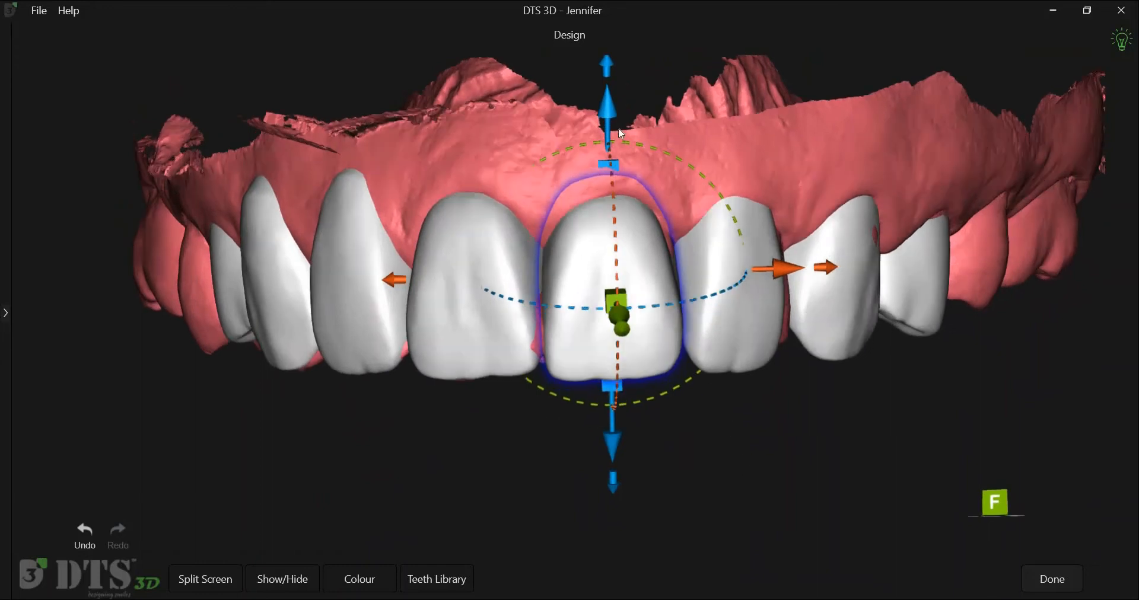
Step: Try raising and enlarging the left central incisor shell and shifting it towards the midline, and undo those changes
{"action": "left_click_drag", "start_coordinate": [600, 169], "coordinate": [624, 41]}
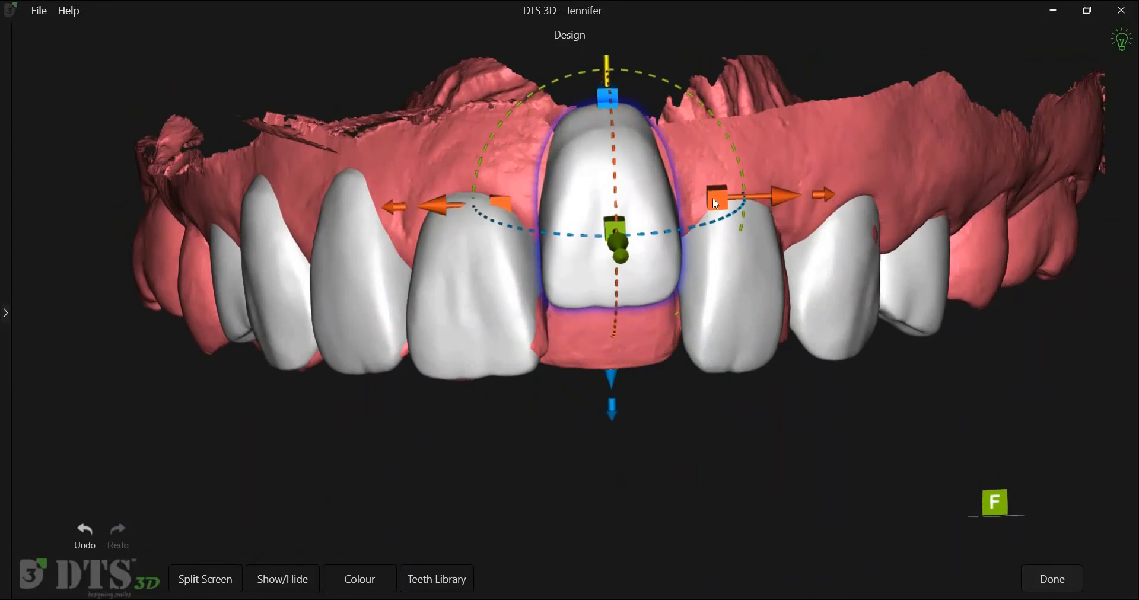
{"action": "left_click_drag", "start_coordinate": [724, 204], "coordinate": [760, 207]}
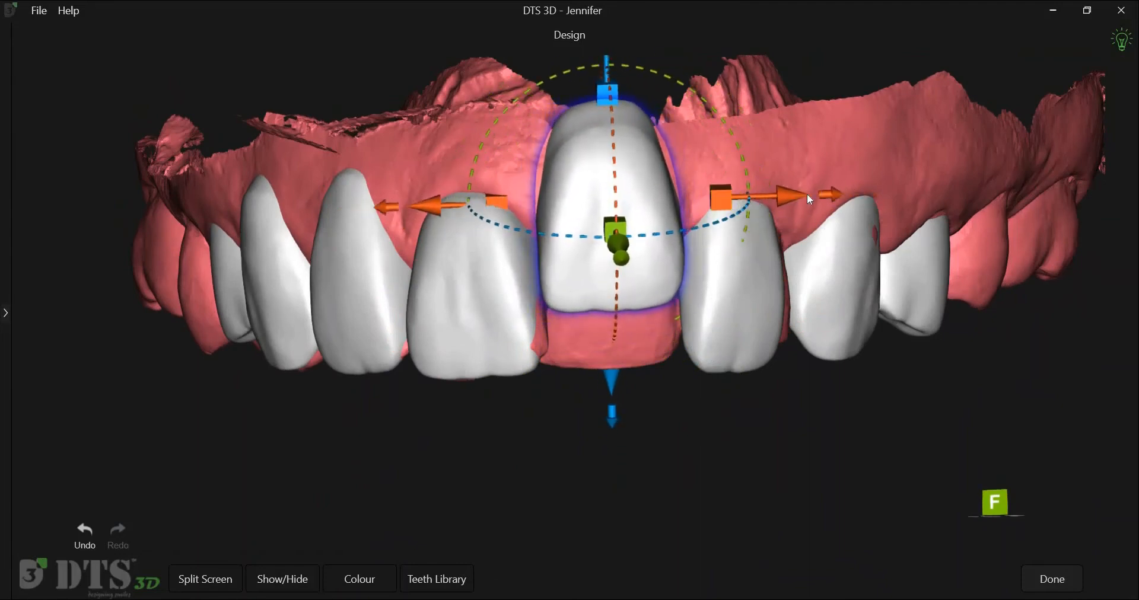
{"action": "left_click_drag", "start_coordinate": [836, 191], "coordinate": [546, 236]}
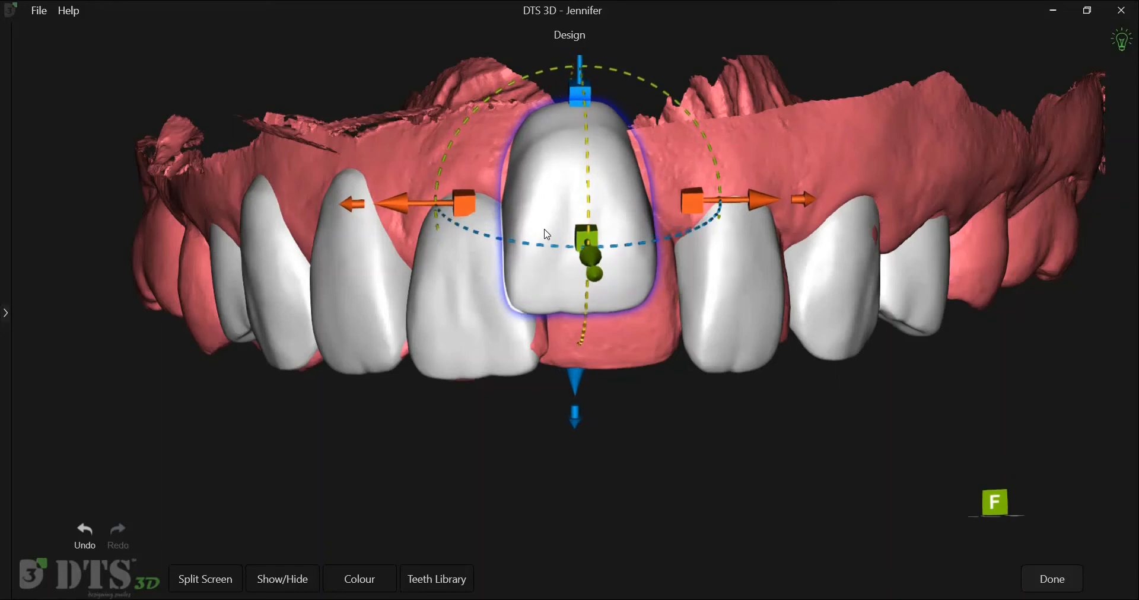
{"action": "left_click", "coordinate": [85, 531]}
{"action": "left_click", "coordinate": [85, 531]}
Step: Examine the shells from the right side of the arch and clear the current tooth selection
{"action": "right_click_drag", "start_coordinate": [282, 506], "coordinate": [641, 404]}
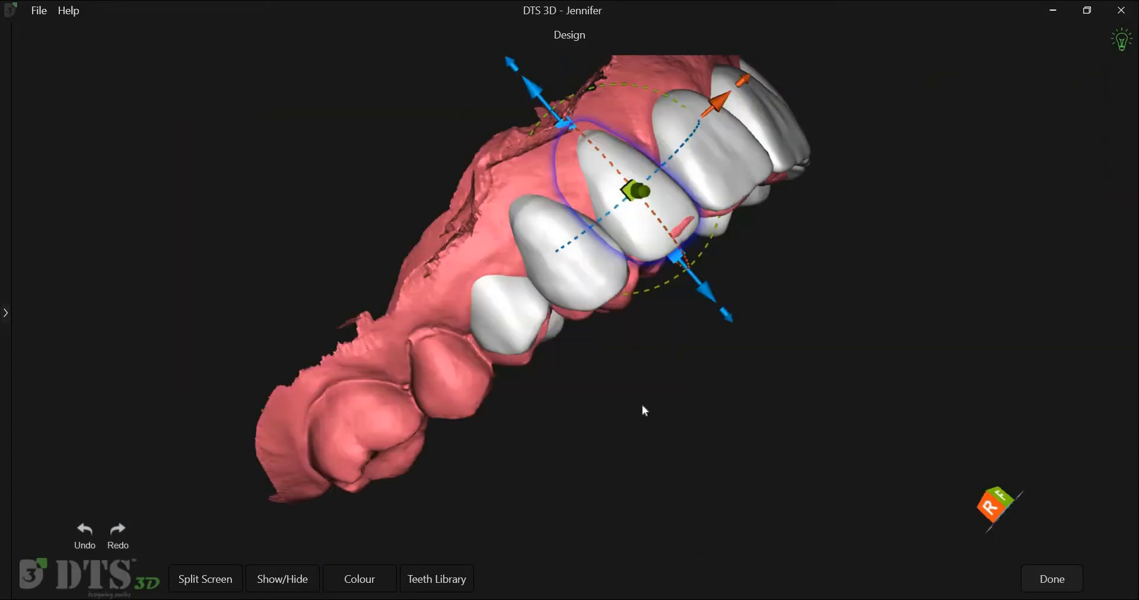
{"action": "mouse_move", "coordinate": [629, 415]}
{"action": "right_mouse_down"}
{"action": "mouse_move", "coordinate": [607, 417]}
{"action": "mouse_move", "coordinate": [619, 423]}
{"action": "right_mouse_up"}
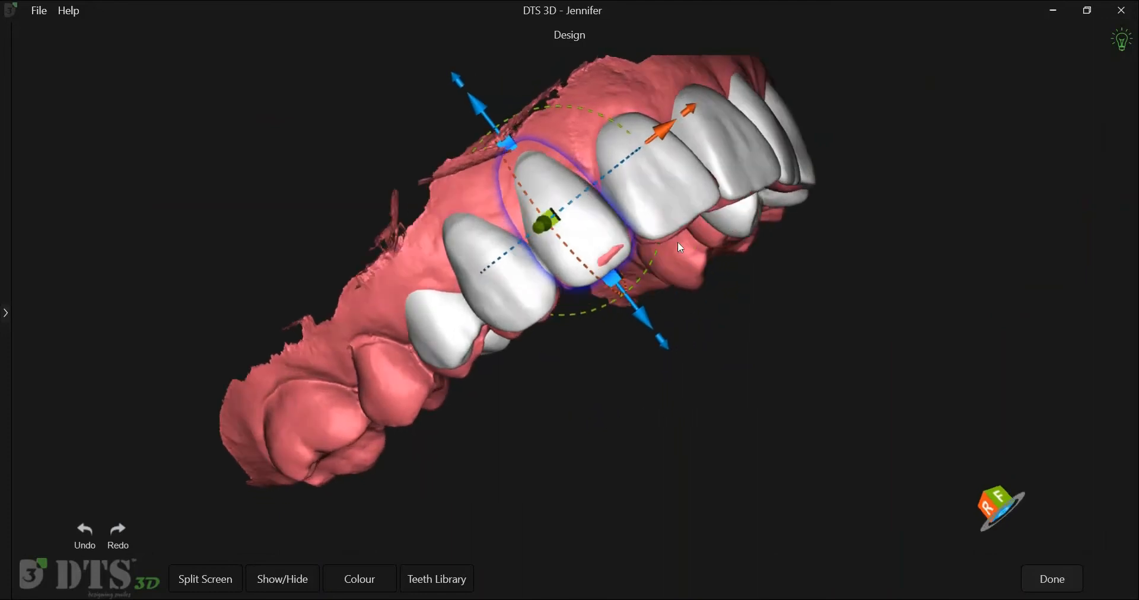
{"action": "left_click", "coordinate": [668, 228]}
{"action": "right_click", "coordinate": [641, 241]}
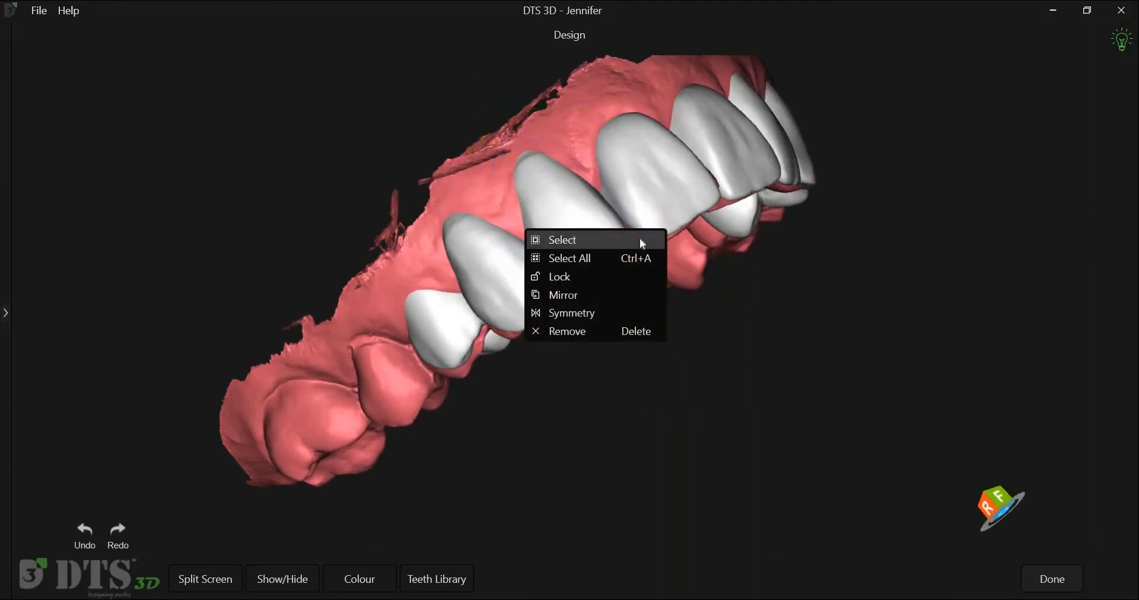
{"action": "right_click_drag", "start_coordinate": [599, 385], "coordinate": [621, 363]}
{"action": "right_click_drag", "start_coordinate": [648, 443], "coordinate": [728, 219]}
{"action": "right_click_drag", "start_coordinate": [730, 330], "coordinate": [709, 212]}
Step: Refine the left and right lateral incisor shells, checking both sides of the arch, and clear the selection
{"action": "left_click_drag", "start_coordinate": [721, 207], "coordinate": [865, 309]}
{"action": "right_click_drag", "start_coordinate": [867, 310], "coordinate": [554, 389]}
{"action": "left_click_drag", "start_coordinate": [552, 390], "coordinate": [643, 425]}
{"action": "right_click_drag", "start_coordinate": [643, 425], "coordinate": [483, 394]}
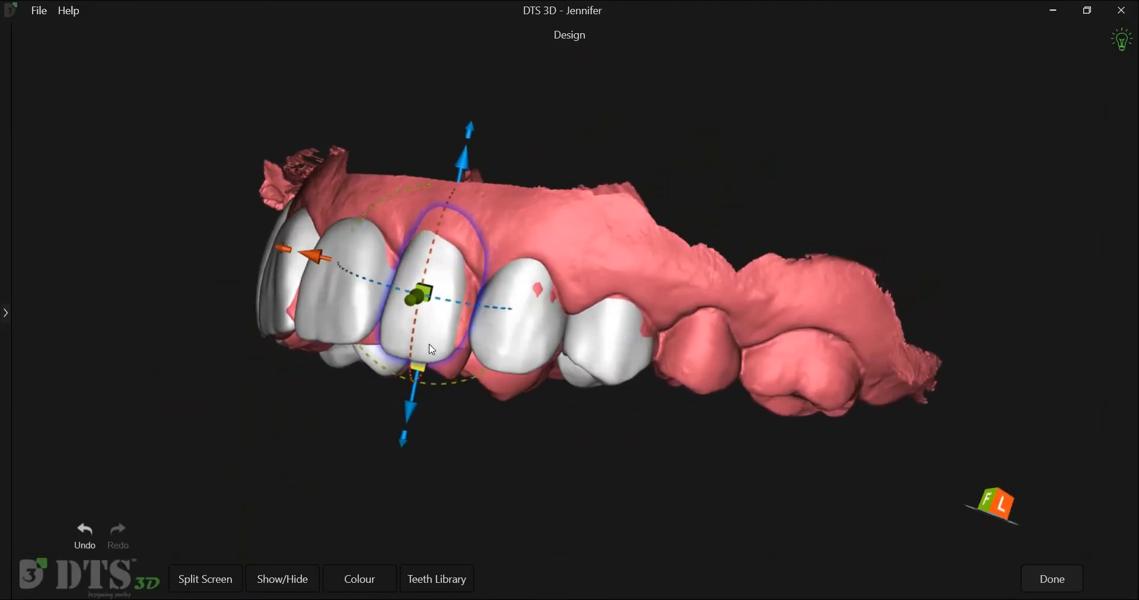
{"action": "right_click_drag", "start_coordinate": [709, 437], "coordinate": [818, 342]}
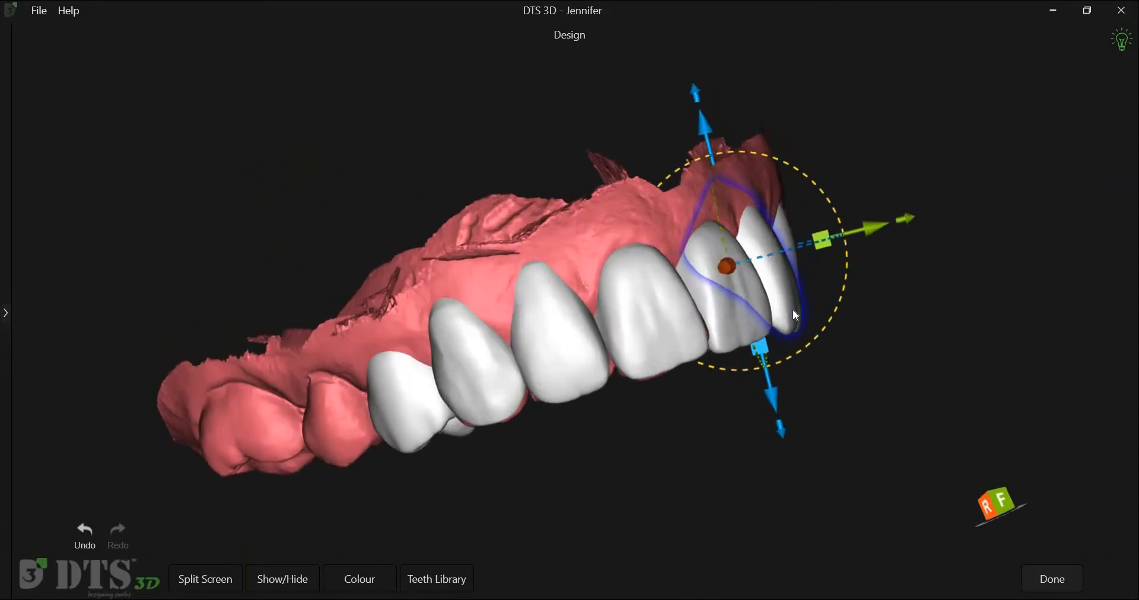
{"action": "right_click_drag", "start_coordinate": [806, 261], "coordinate": [612, 498]}
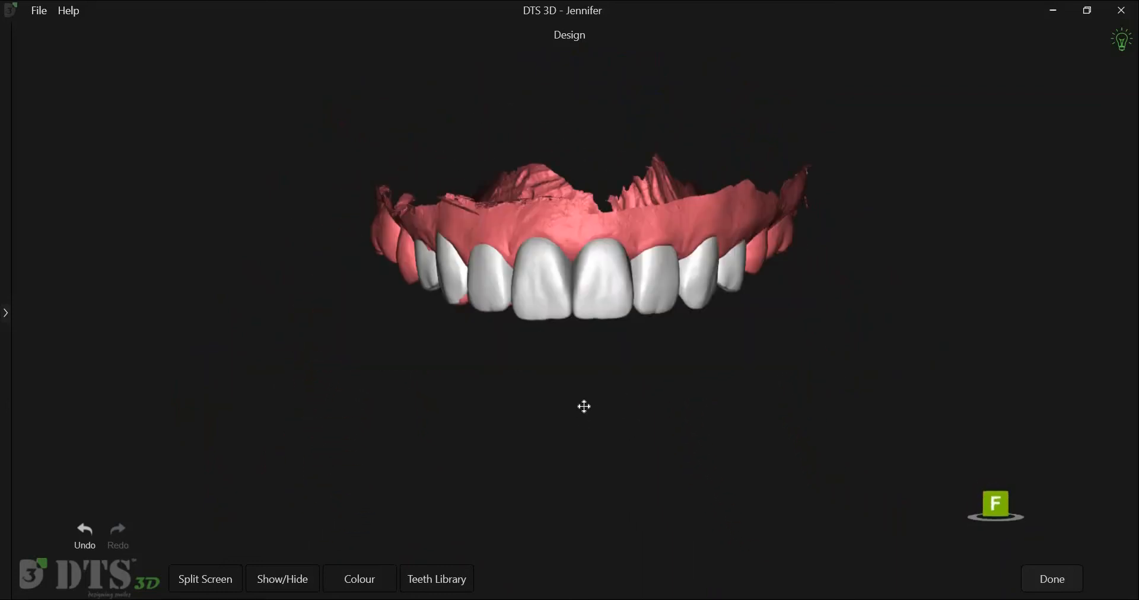
Step: Examine how the shells sit over the scanned teeth in the occlusal view, and return to the split screen
{"action": "right_click_drag", "start_coordinate": [590, 325], "coordinate": [1018, 237]}
{"action": "right_click_drag", "start_coordinate": [584, 392], "coordinate": [587, 224]}
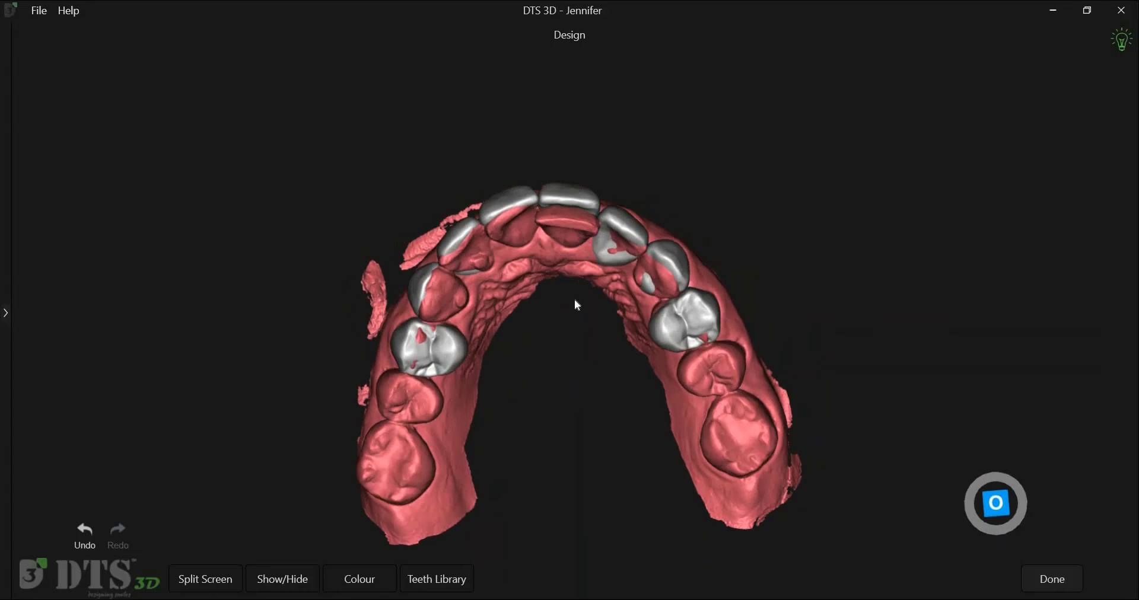
{"action": "scroll", "coordinate": [594, 138], "scroll_direction": "up", "scroll_amount": 5}
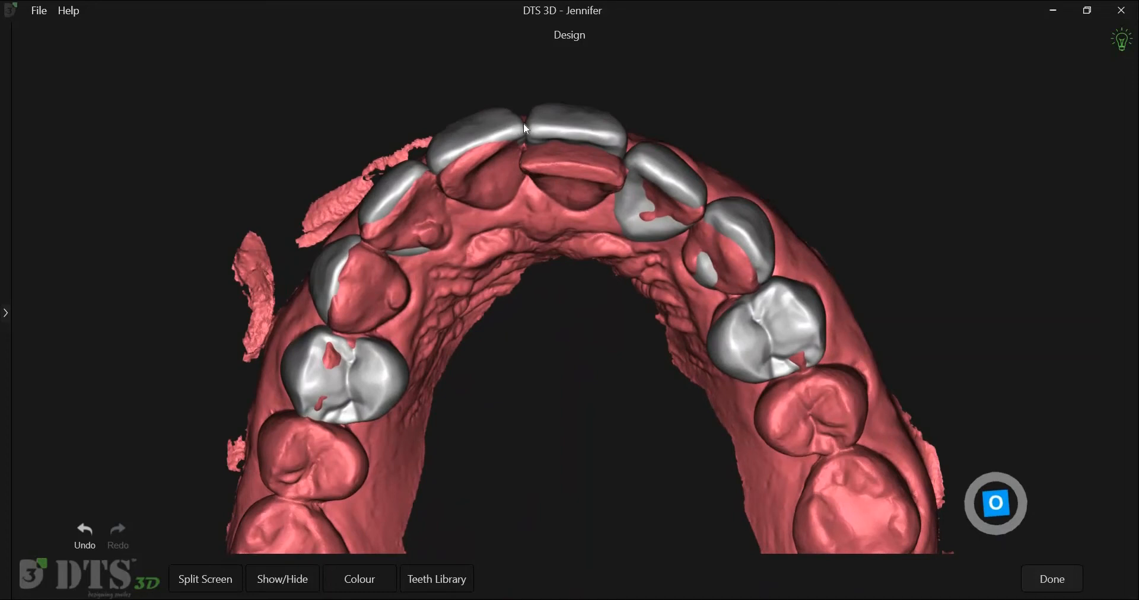
{"action": "left_click_drag", "start_coordinate": [573, 230], "coordinate": [560, 383]}
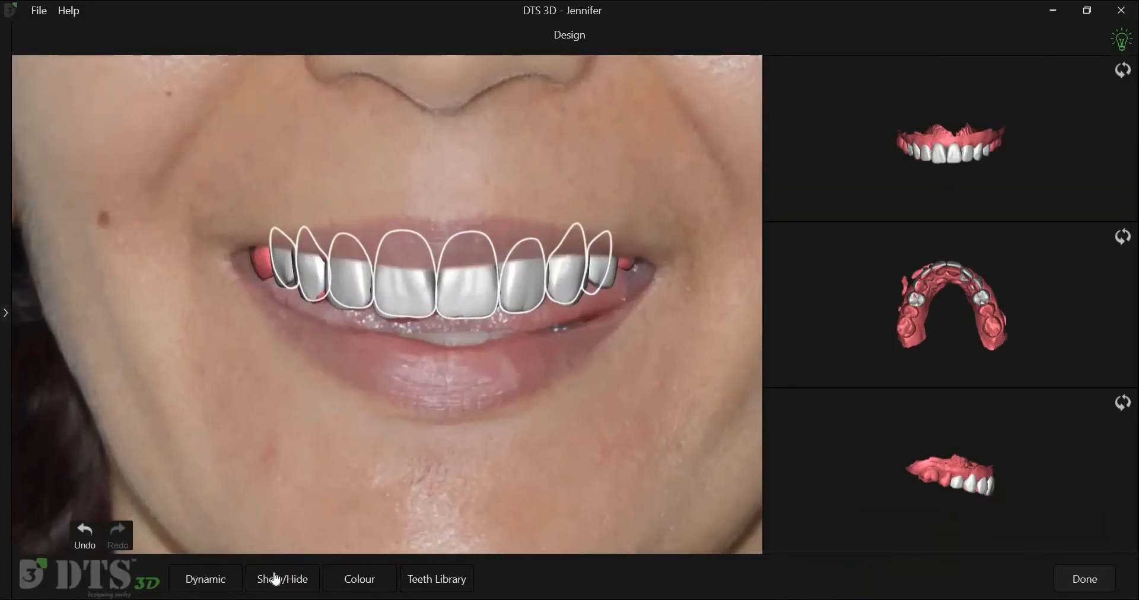
Step: Compare the shells with the smile photo and templates without and with the lip mask, including close-up frontal and occlusal views
{"action": "left_click", "coordinate": [275, 580]}
{"action": "scroll", "coordinate": [207, 479], "scroll_direction": "down", "scroll_amount": 3}
{"action": "left_click", "coordinate": [196, 477]}
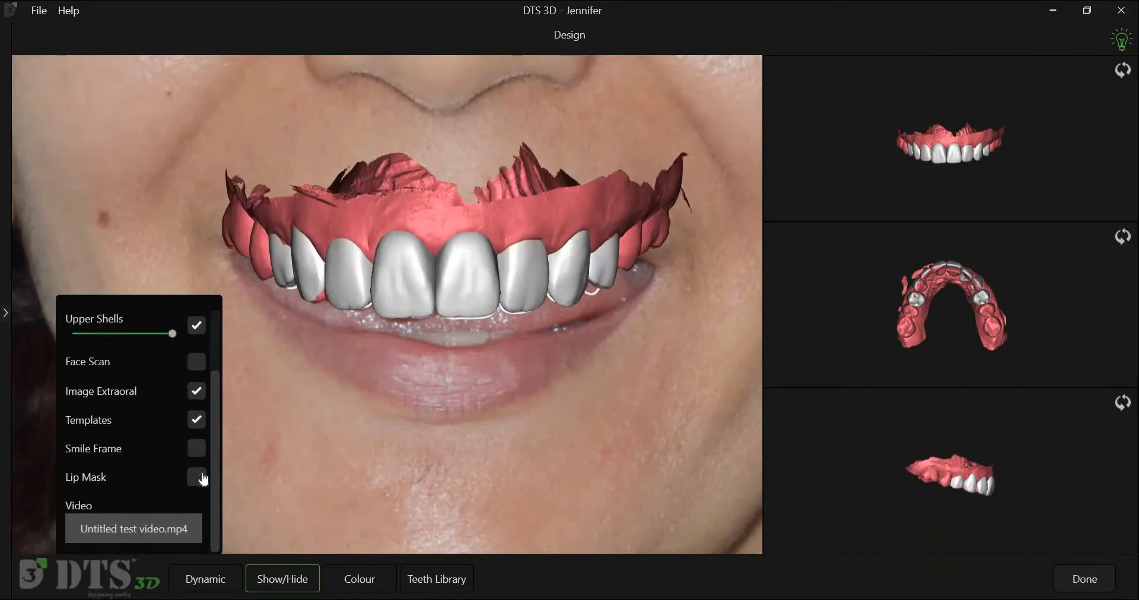
{"action": "left_click", "coordinate": [196, 477]}
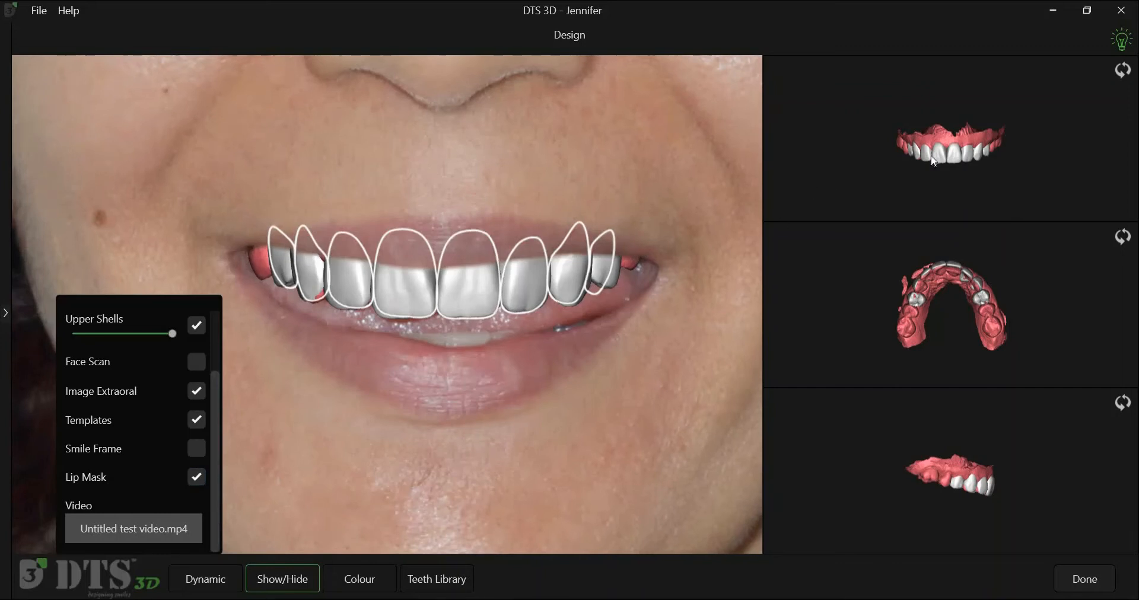
{"action": "scroll", "coordinate": [934, 178], "scroll_direction": "up", "scroll_amount": 5}
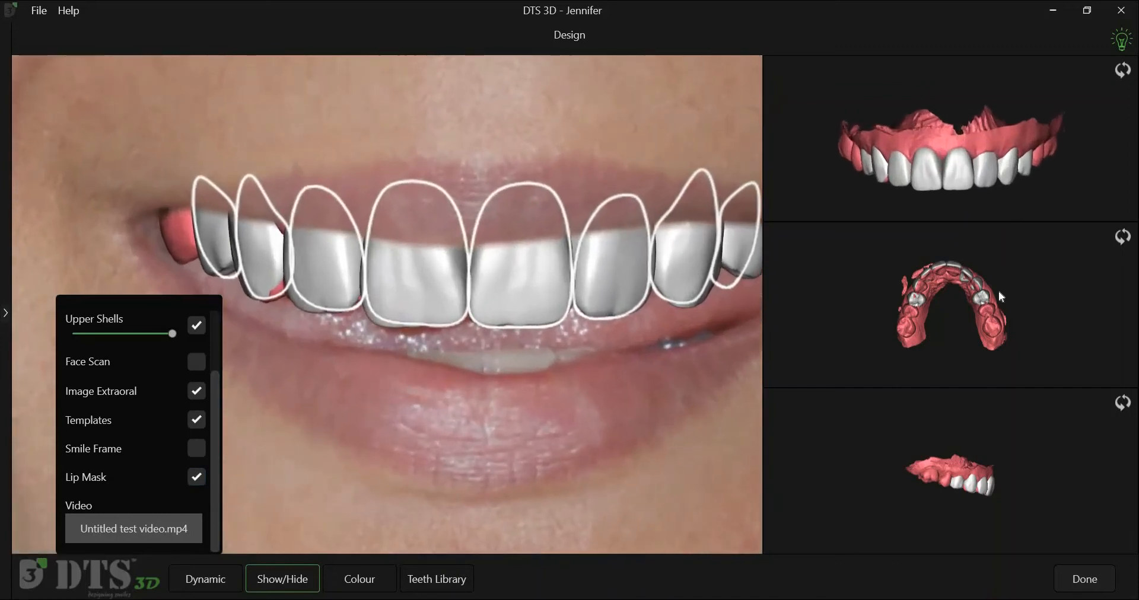
{"action": "scroll", "coordinate": [936, 342], "scroll_direction": "up", "scroll_amount": 5}
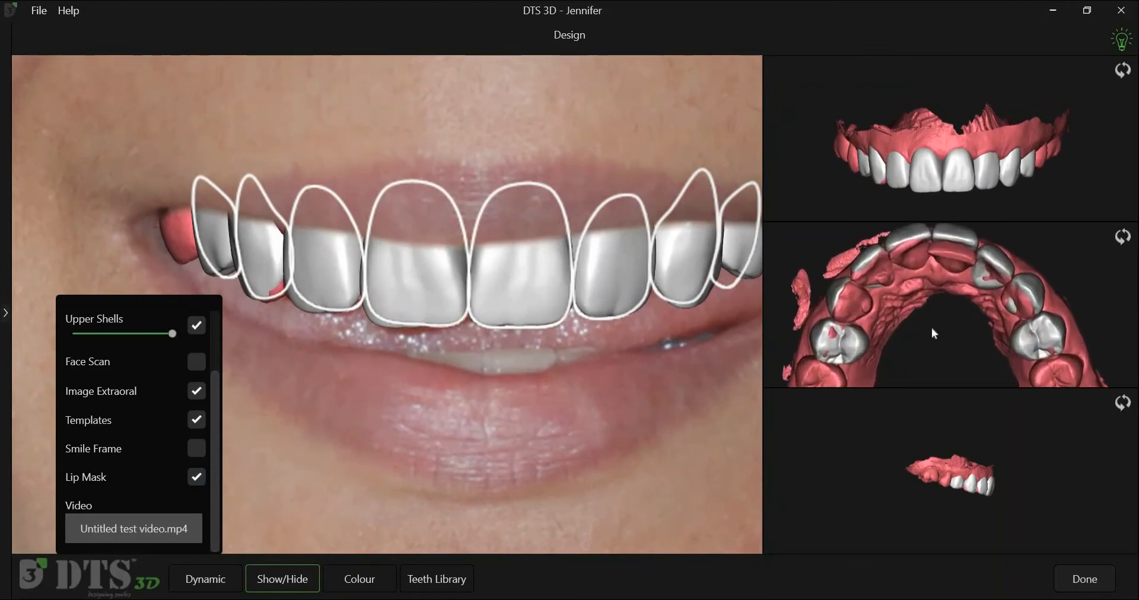
{"action": "scroll", "coordinate": [932, 355], "scroll_direction": "down", "scroll_amount": 2}
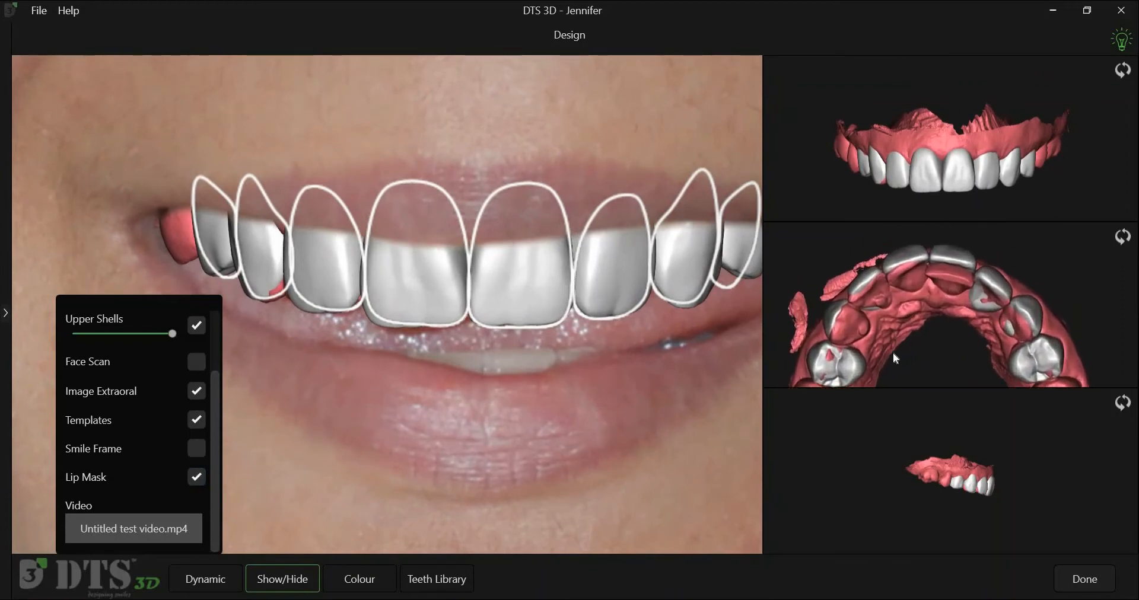
{"action": "scroll", "coordinate": [581, 464], "scroll_direction": "down", "scroll_amount": 4}
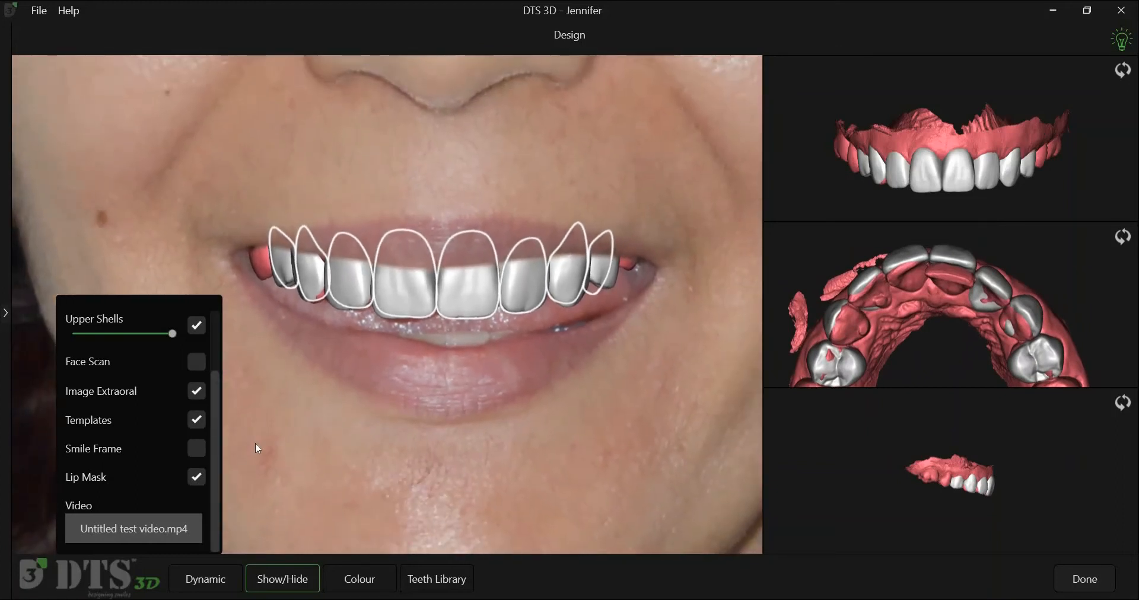
Step: Show the face scan and examine the designed teeth on it in the single dynamic view
{"action": "left_click", "coordinate": [196, 362]}
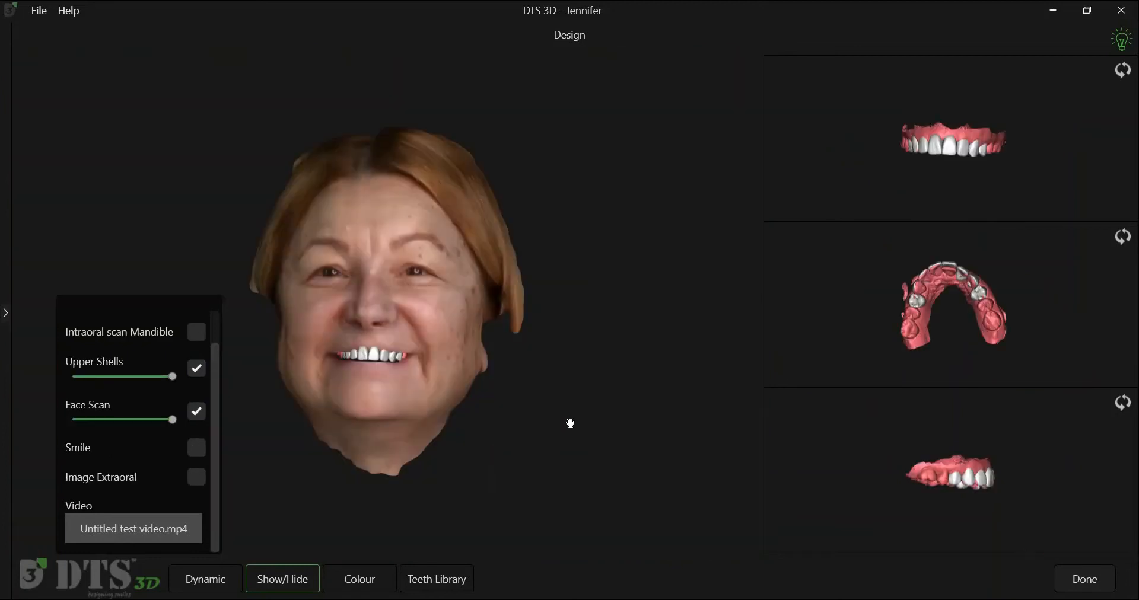
{"action": "left_click", "coordinate": [219, 577]}
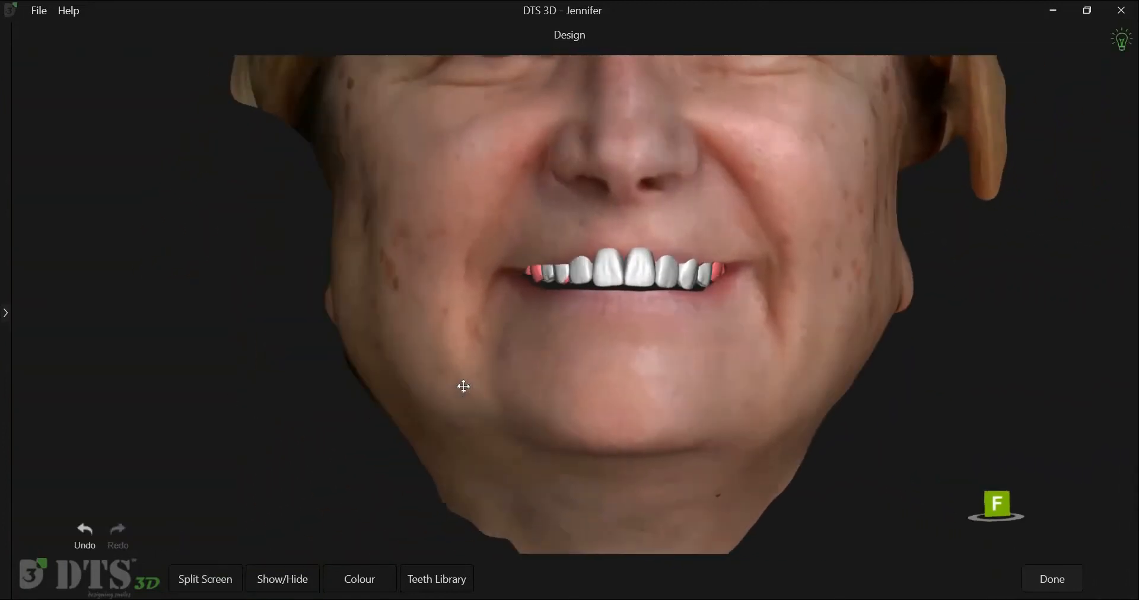
{"action": "right_click_drag", "start_coordinate": [463, 386], "coordinate": [979, 315]}
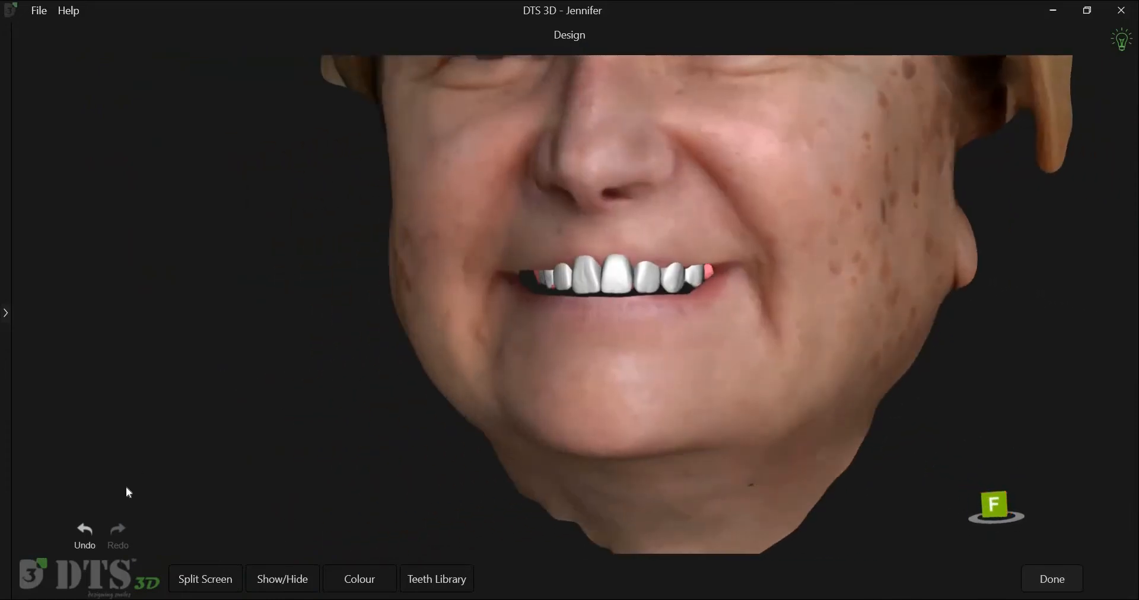
Step: Show the smile scan and the grid together with the face scan and tooth shells
{"action": "left_click", "coordinate": [283, 579]}
{"action": "right_click_drag", "start_coordinate": [377, 419], "coordinate": [350, 433]}
{"action": "left_click", "coordinate": [196, 526]}
{"action": "scroll", "coordinate": [883, 462], "scroll_direction": "down", "scroll_amount": 3}
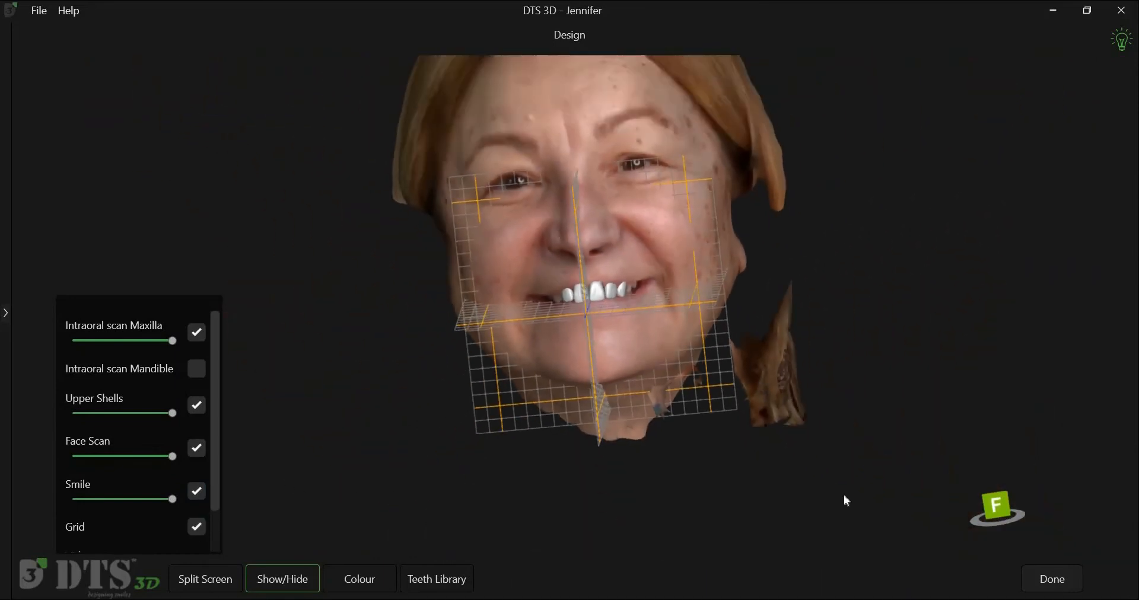
{"action": "scroll", "coordinate": [866, 384], "scroll_direction": "up", "scroll_amount": 5}
Step: Hide the face scan, the smile scan and the grid so that only the maxilla scan and tooth shells remain
{"action": "left_click", "coordinate": [196, 452]}
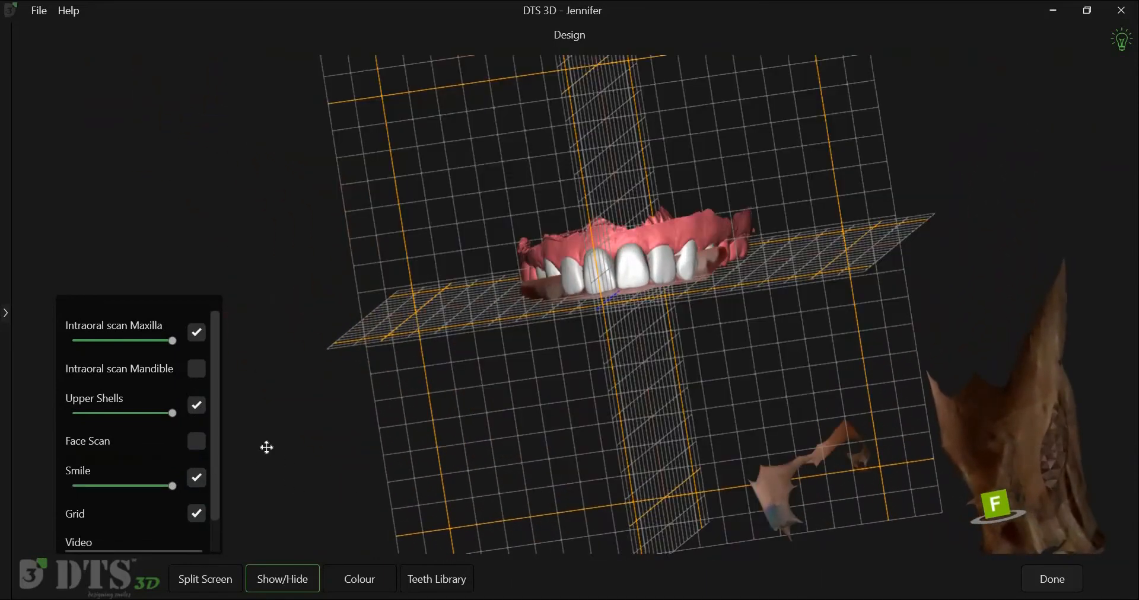
{"action": "left_click", "coordinate": [196, 478]}
{"action": "right_click_drag", "start_coordinate": [332, 439], "coordinate": [293, 480]}
{"action": "scroll", "coordinate": [1026, 417], "scroll_direction": "up", "scroll_amount": 5}
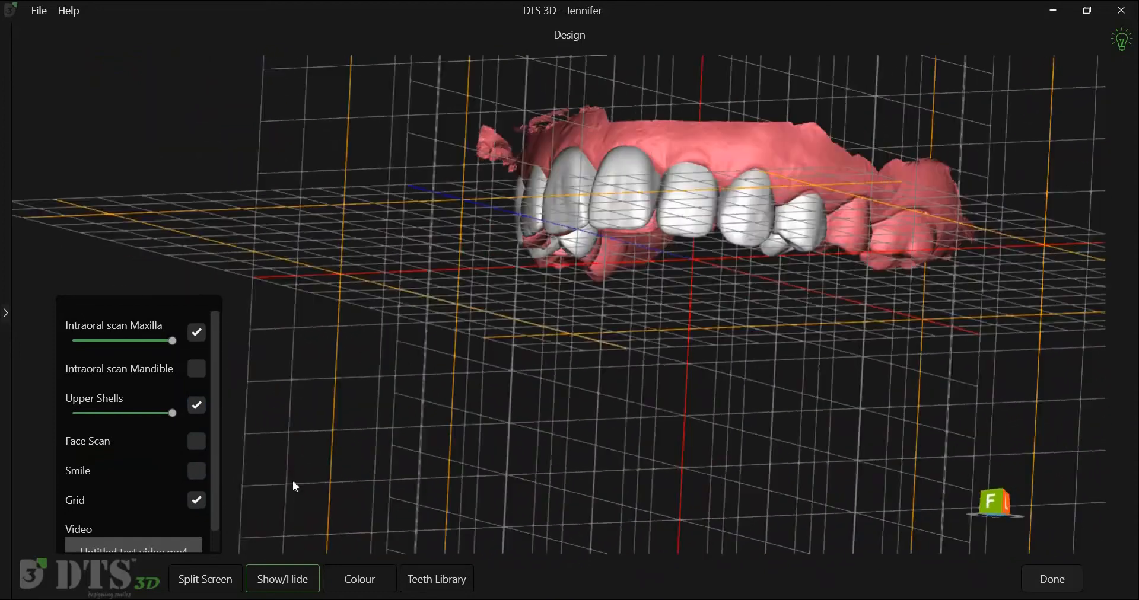
{"action": "left_click", "coordinate": [196, 500]}
Step: Make all upper shells semi-transparent to check the scanned teeth beneath, and restore them to full opacity
{"action": "left_click_drag", "start_coordinate": [159, 424], "coordinate": [151, 422]}
{"action": "right_click_drag", "start_coordinate": [536, 410], "coordinate": [793, 389]}
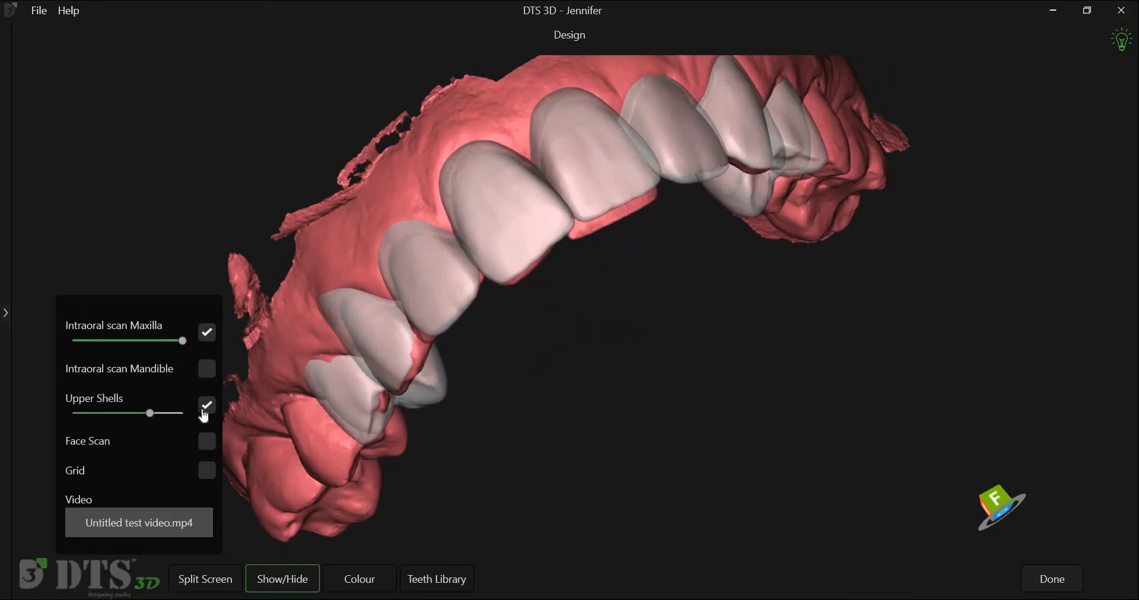
{"action": "left_click_drag", "start_coordinate": [349, 362], "coordinate": [483, 270]}
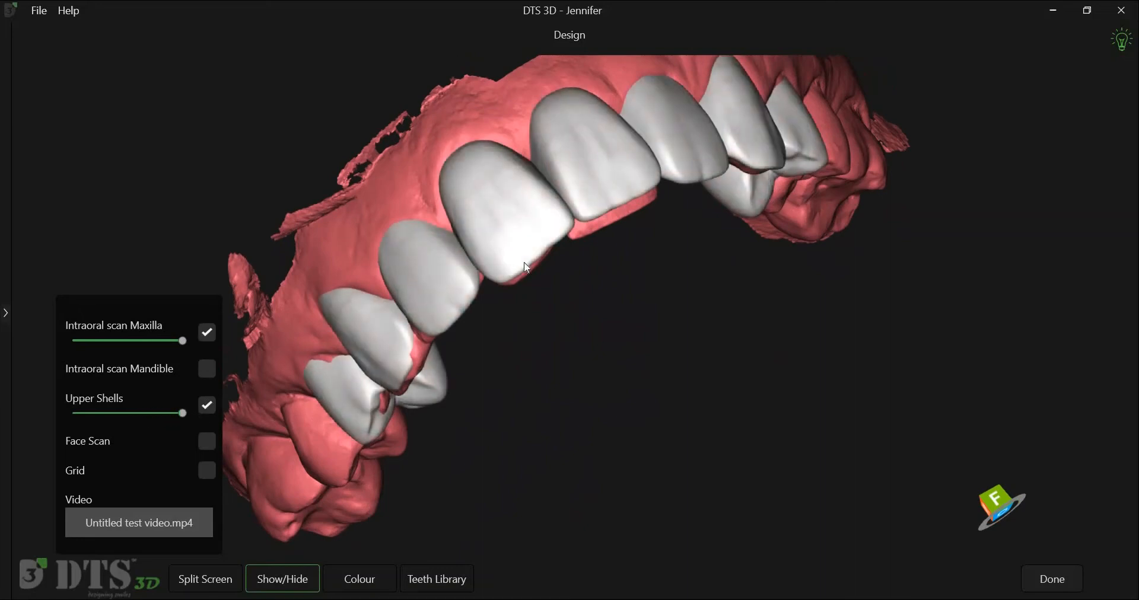
Step: Make only the right central incisor shell slightly transparent, and return to the split screen for a closer look
{"action": "left_click", "coordinate": [498, 249]}
{"action": "mouse_move", "coordinate": [182, 413]}
{"action": "left_mouse_down"}
{"action": "mouse_move", "coordinate": [131, 415]}
{"action": "mouse_move", "coordinate": [177, 421]}
{"action": "left_mouse_up"}
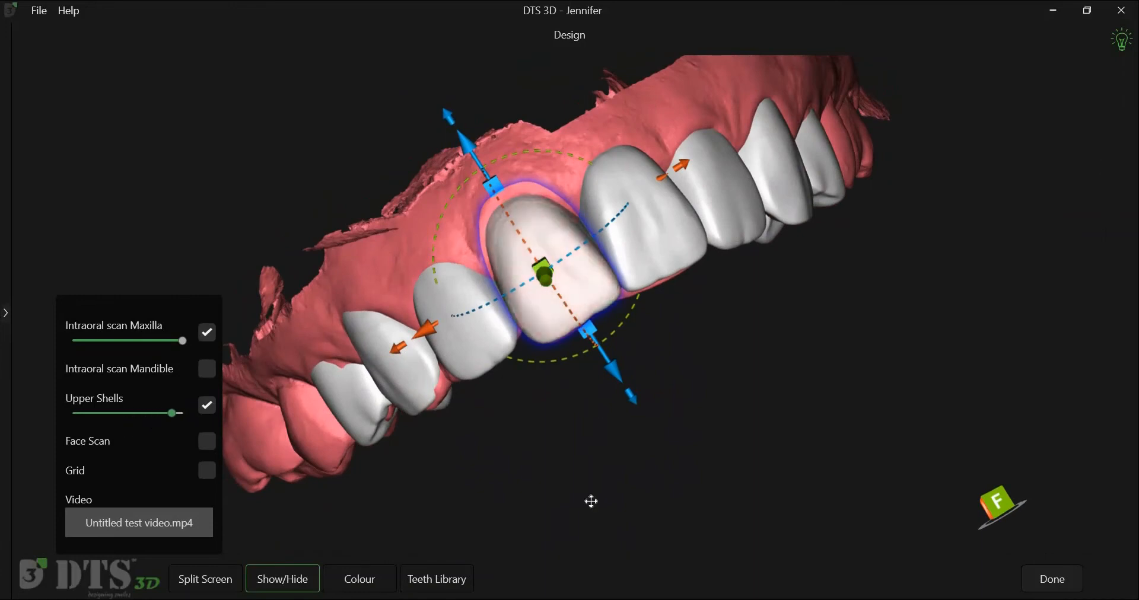
{"action": "left_click", "coordinate": [206, 579]}
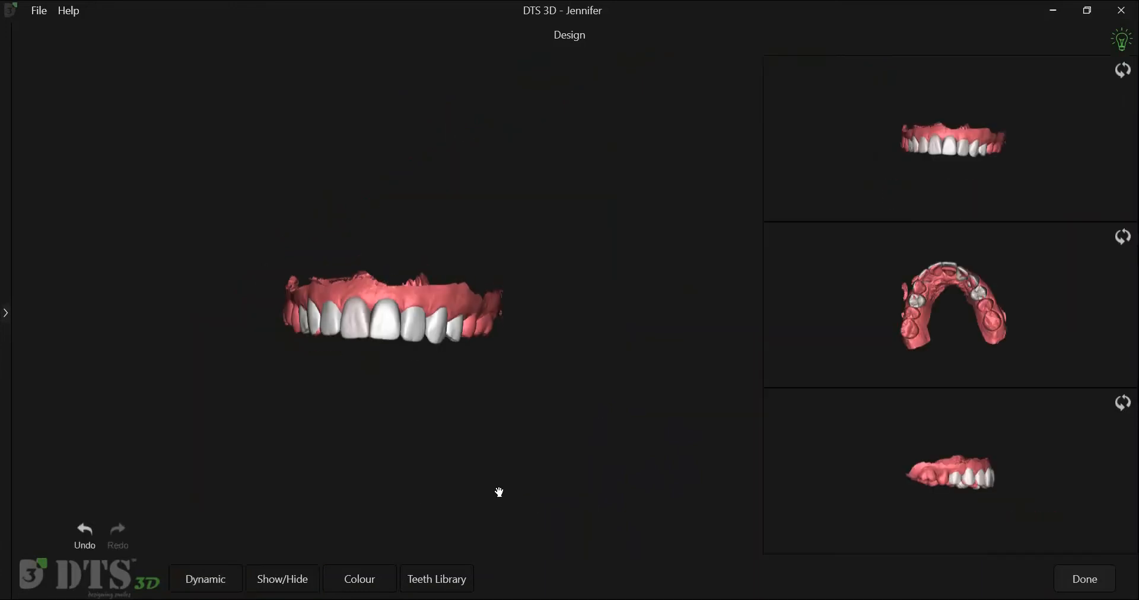
{"action": "scroll", "coordinate": [952, 356], "scroll_direction": "up", "scroll_amount": 3}
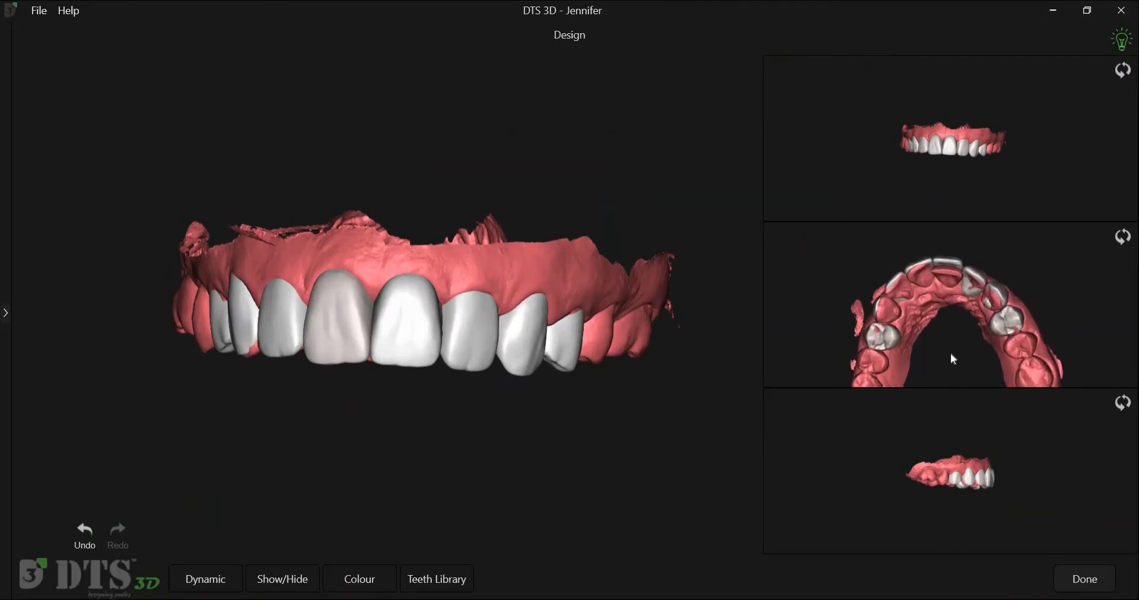
Step: Check the arch from the occlusal view and save the tooth design without exporting it
{"action": "scroll", "coordinate": [950, 354], "scroll_direction": "up", "scroll_amount": 2}
{"action": "scroll", "coordinate": [951, 355], "scroll_direction": "up", "scroll_amount": 1}
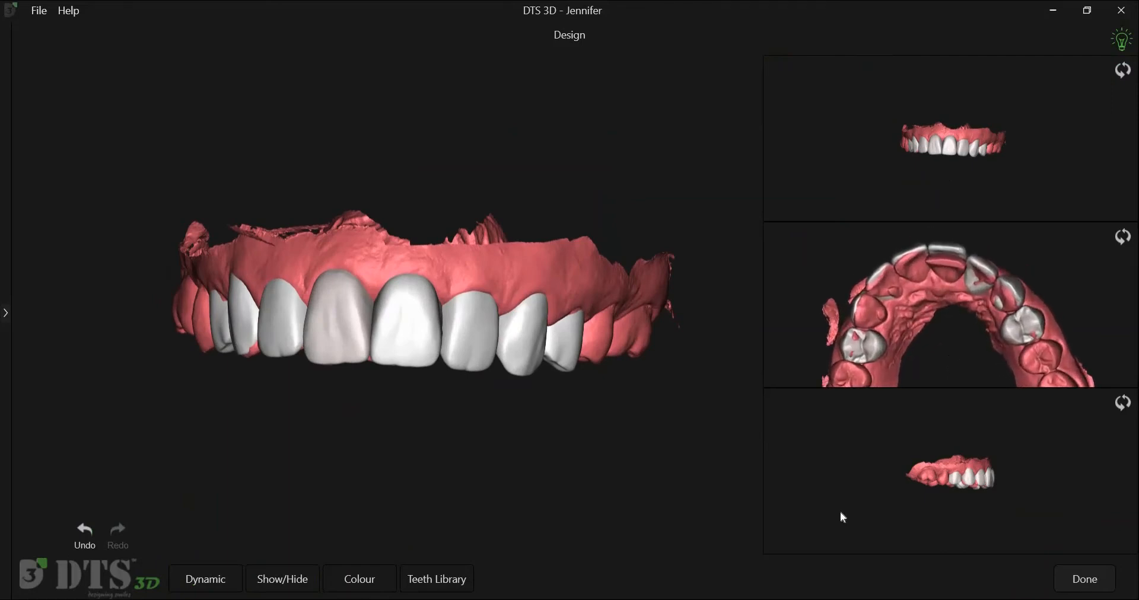
{"action": "left_click", "coordinate": [1078, 582]}
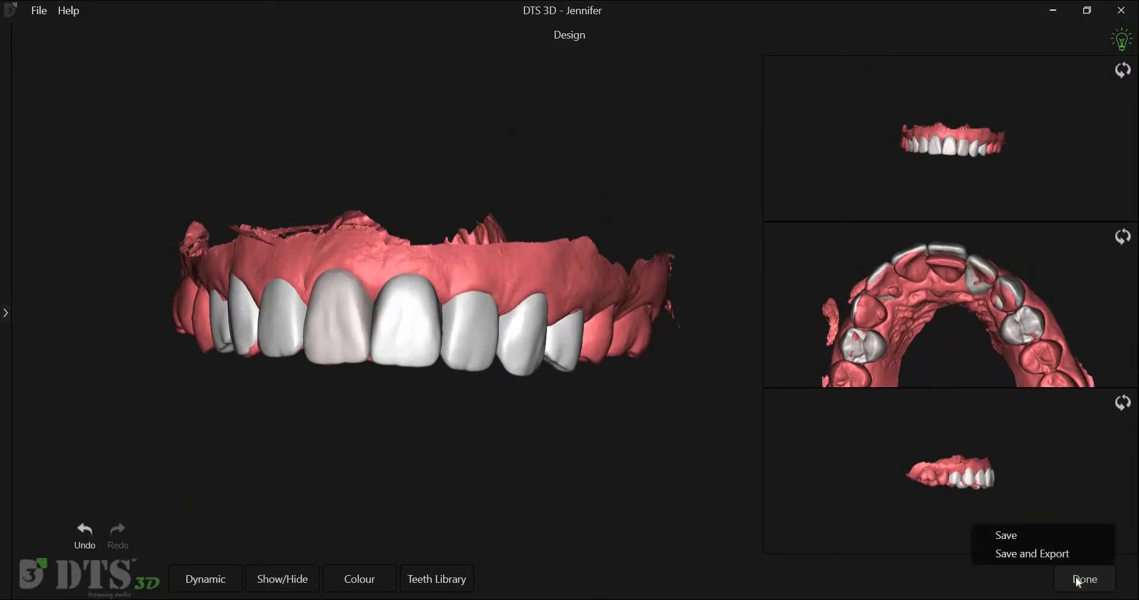
{"action": "left_click", "coordinate": [1063, 535]}
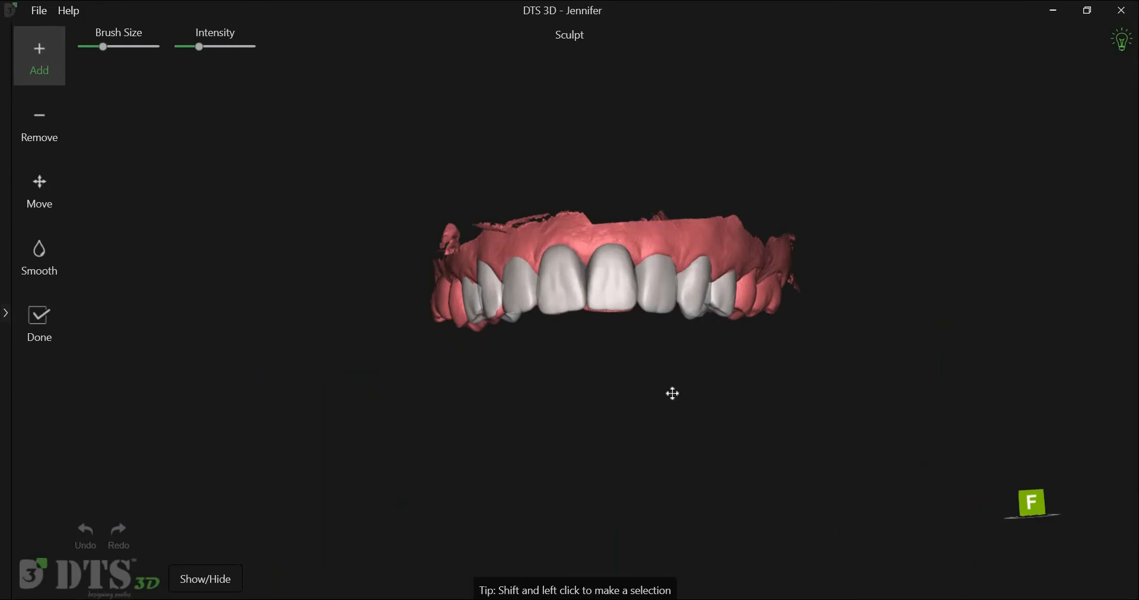
Step: Restore the upper shells to full opacity for sculpting
{"action": "right_click_drag", "start_coordinate": [648, 398], "coordinate": [621, 449]}
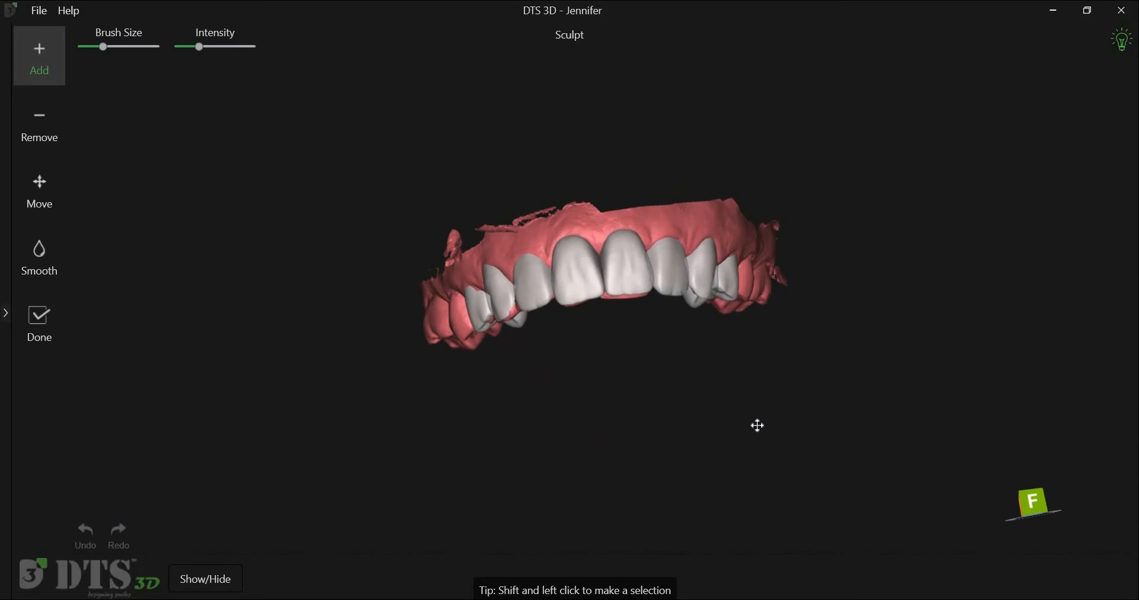
{"action": "scroll", "coordinate": [756, 428], "scroll_direction": "up", "scroll_amount": 3}
{"action": "right_click_drag", "start_coordinate": [755, 432], "coordinate": [749, 431]}
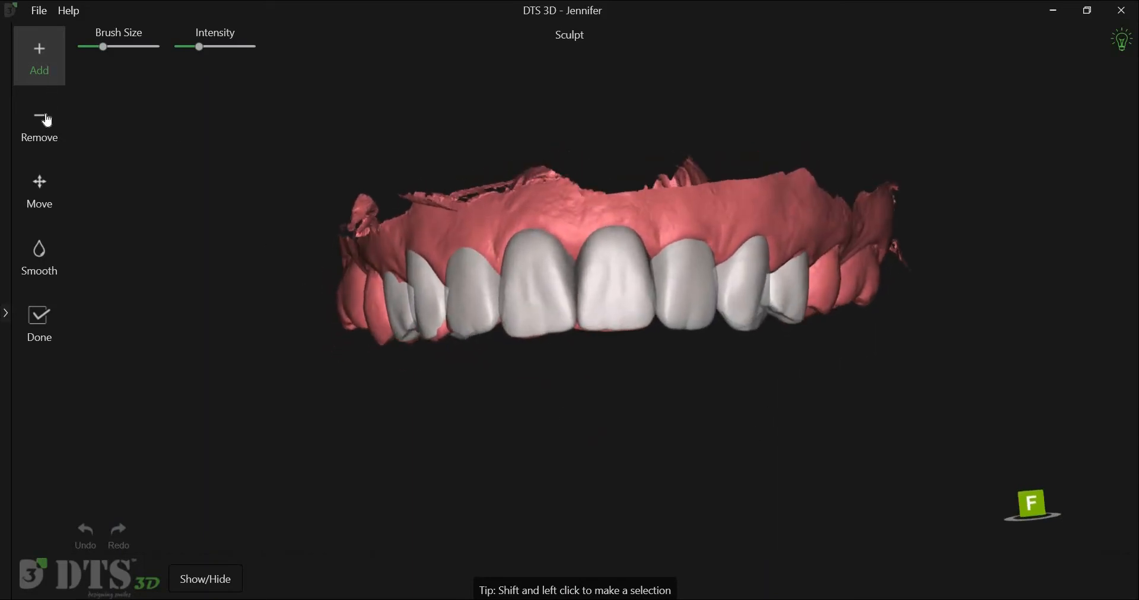
{"action": "left_click", "coordinate": [54, 198]}
{"action": "scroll", "coordinate": [440, 439], "scroll_direction": "up", "scroll_amount": 3}
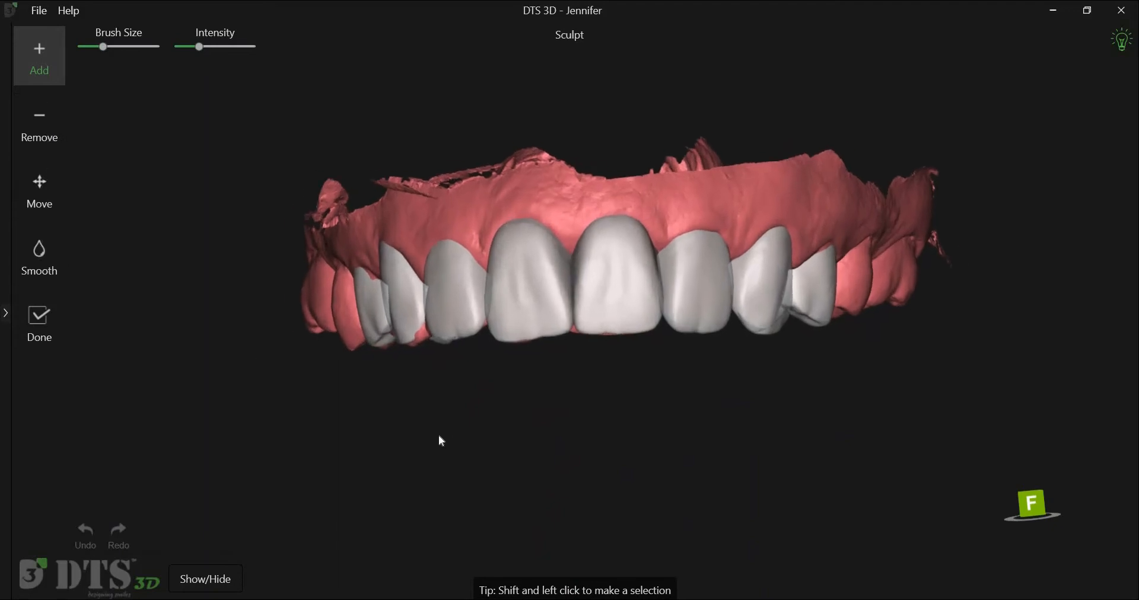
{"action": "left_click", "coordinate": [205, 579]}
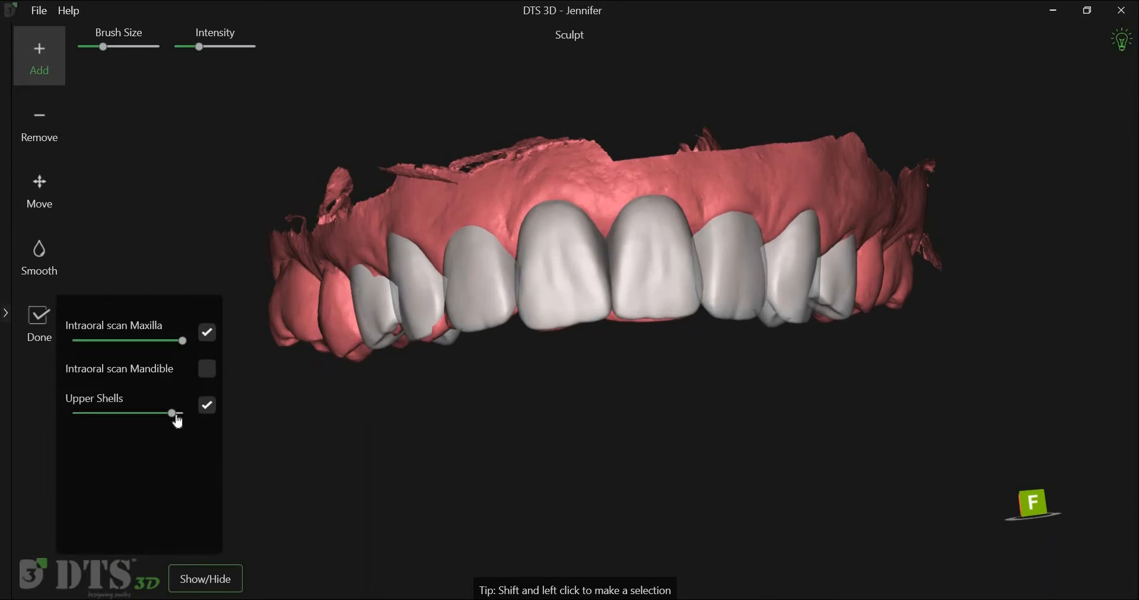
{"action": "left_click_drag", "start_coordinate": [188, 421], "coordinate": [188, 415]}
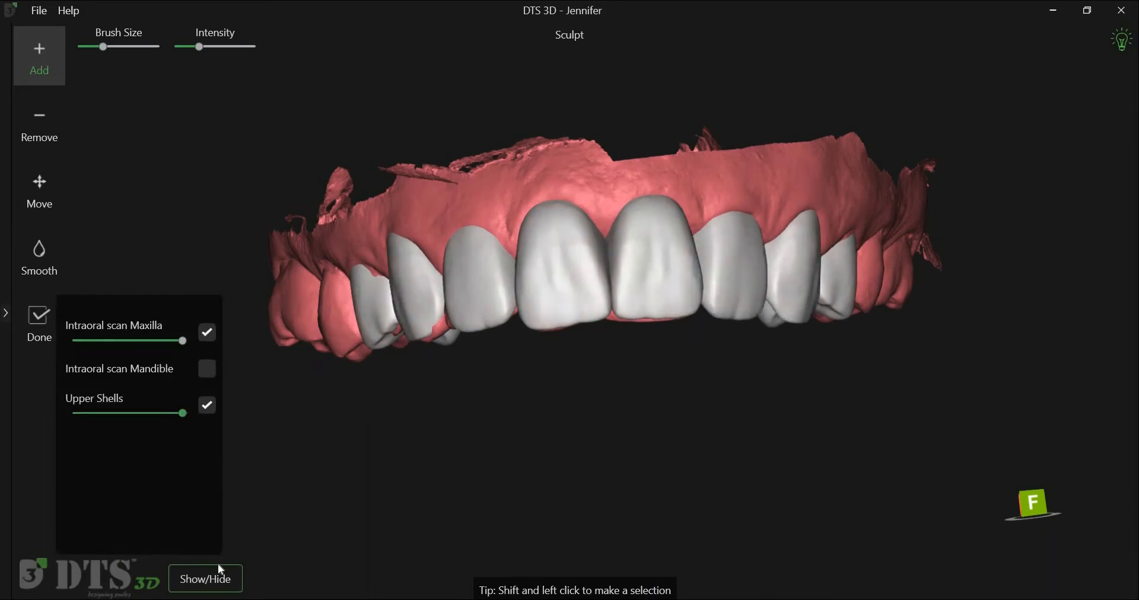
{"action": "left_click", "coordinate": [401, 475]}
Step: Examine the upper shells from the front and both sides for places where the scanned teeth show through
{"action": "scroll", "coordinate": [444, 461], "scroll_direction": "up", "scroll_amount": 3}
{"action": "right_click_drag", "start_coordinate": [444, 461], "coordinate": [540, 456]}
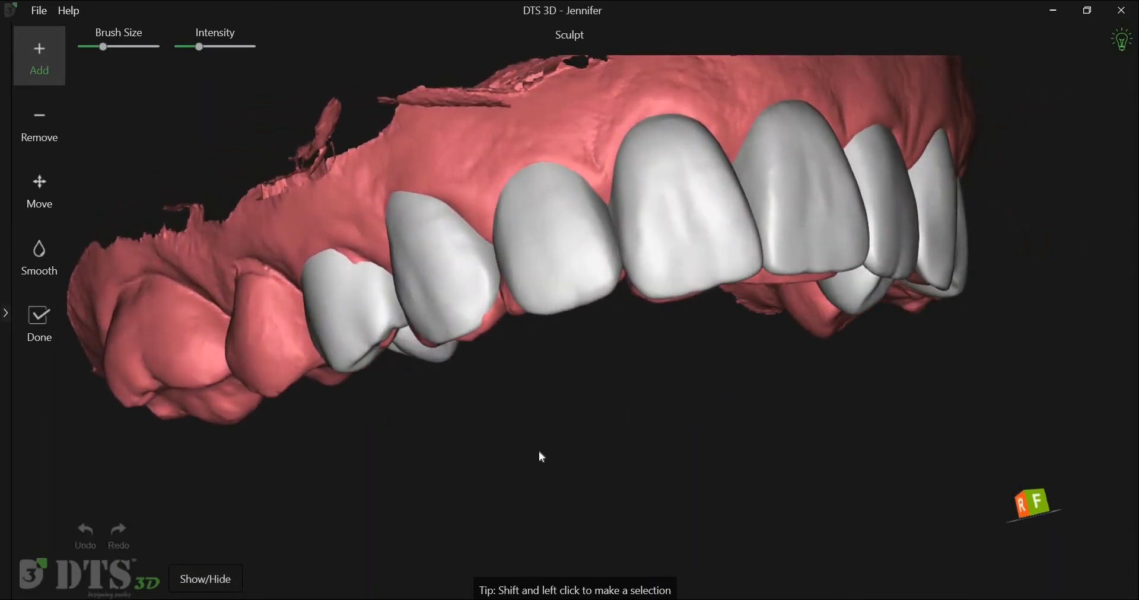
{"action": "key", "text": "f"}
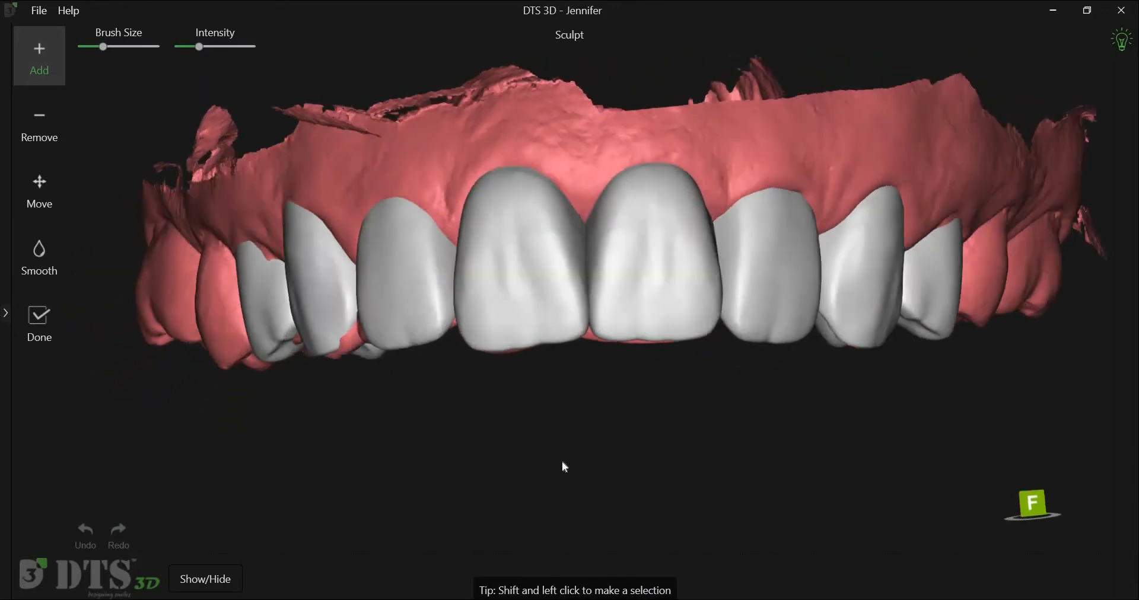
{"action": "mouse_move", "coordinate": [649, 456]}
{"action": "right_mouse_down"}
{"action": "mouse_move", "coordinate": [569, 457]}
{"action": "mouse_move", "coordinate": [628, 450]}
{"action": "right_mouse_up"}
{"action": "key", "text": "f"}
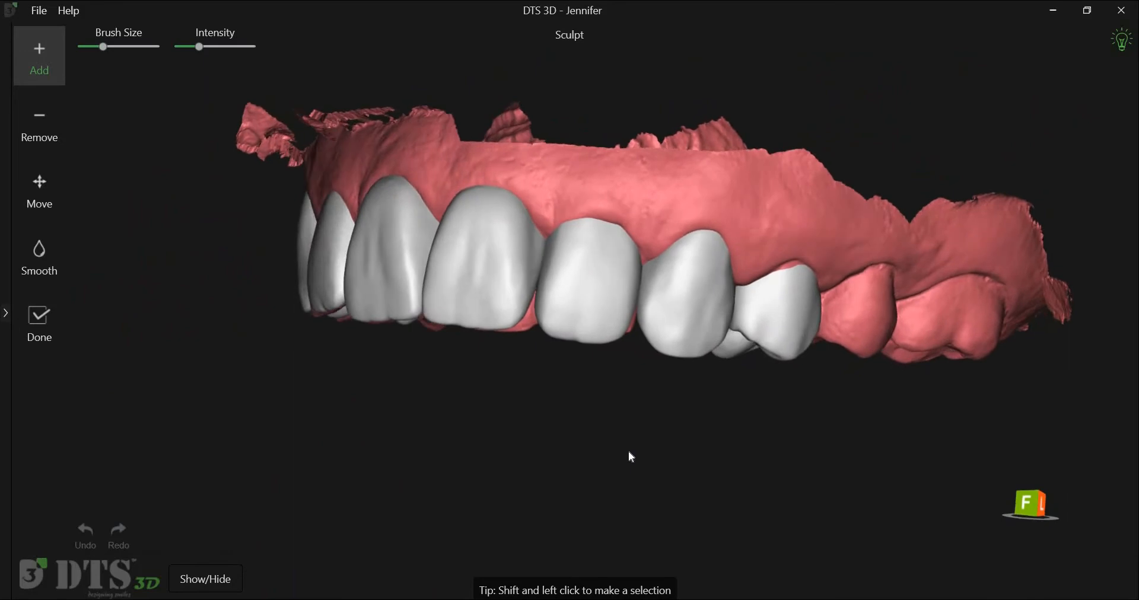
{"action": "scroll", "coordinate": [631, 454], "scroll_direction": "up", "scroll_amount": 3}
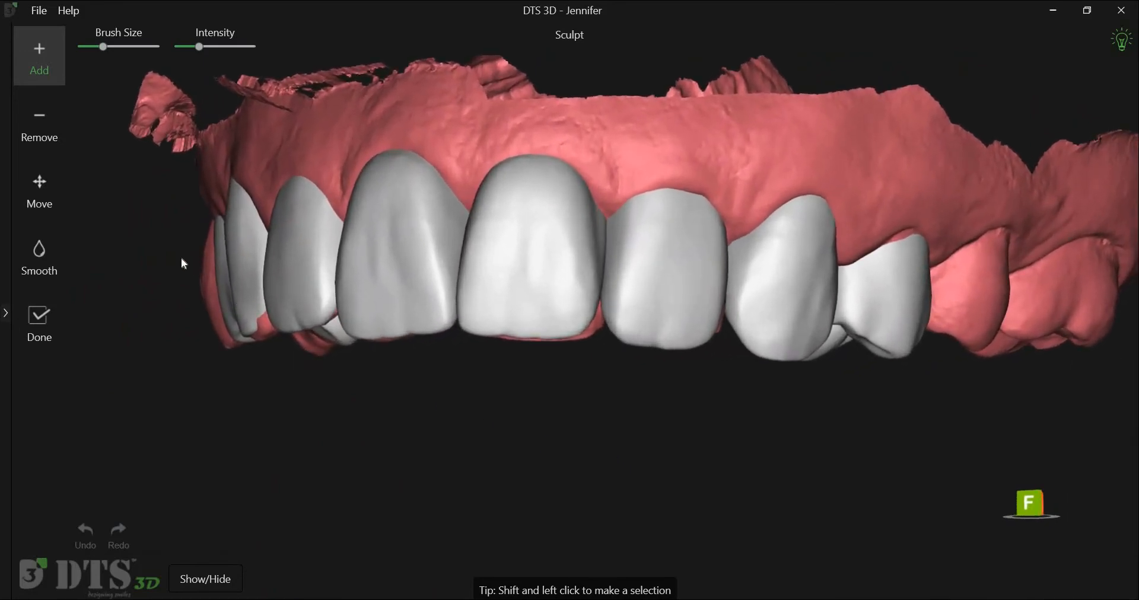
{"action": "right_click_drag", "start_coordinate": [511, 401], "coordinate": [541, 408]}
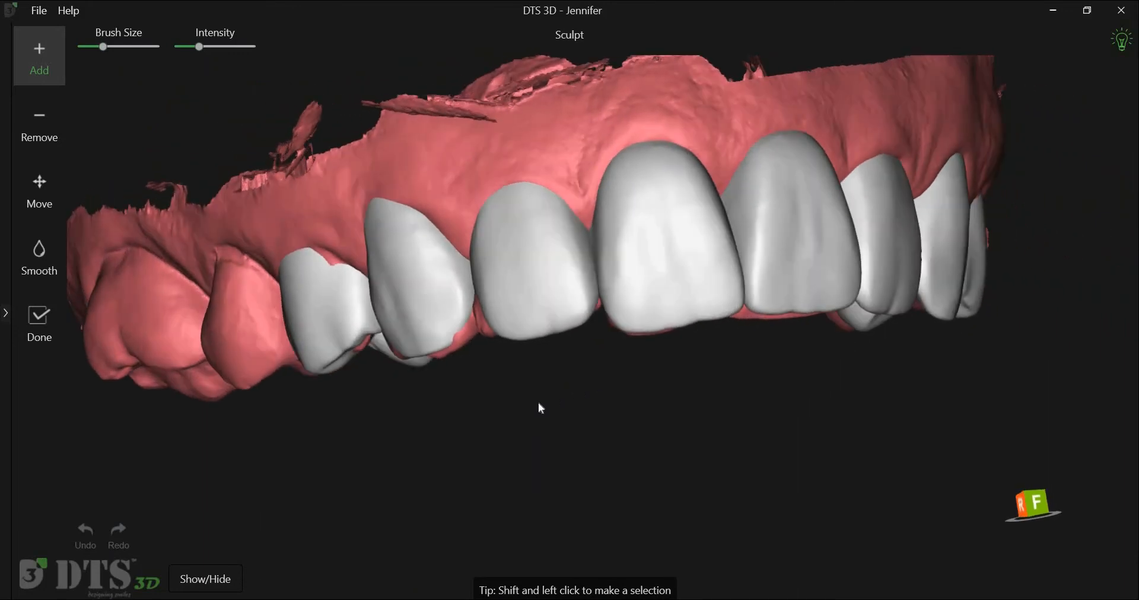
Step: Select the right first premolar shell and start building it up with a larger, less intense Add brush
{"action": "right_click_drag", "start_coordinate": [628, 434], "coordinate": [641, 437]}
{"action": "scroll", "coordinate": [521, 297], "scroll_direction": "up", "scroll_amount": 3}
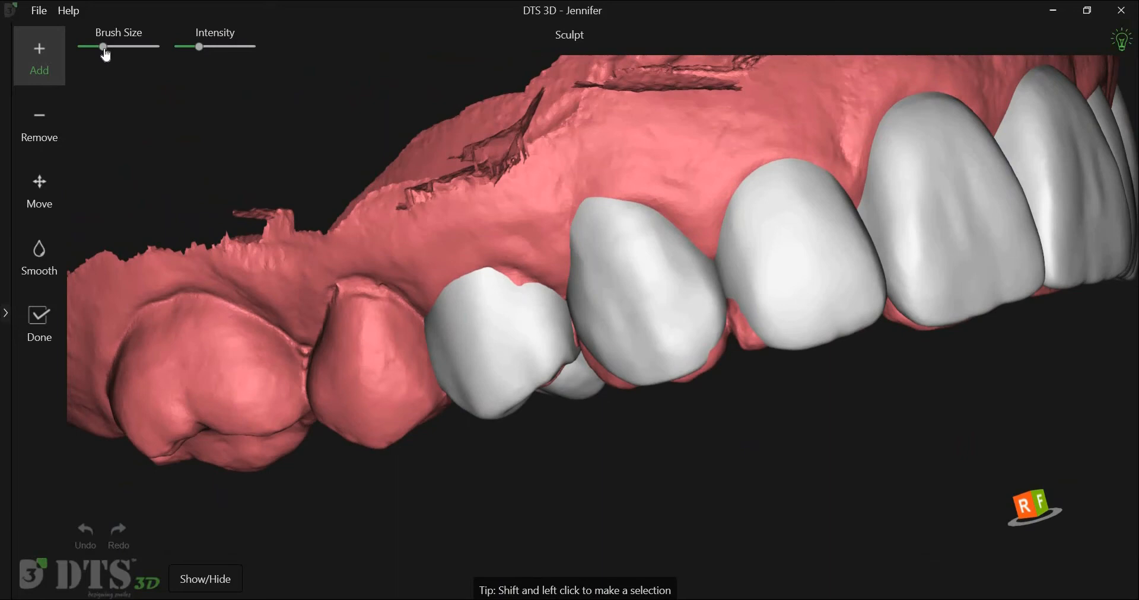
{"action": "mouse_move", "coordinate": [106, 55]}
{"action": "left_mouse_down"}
{"action": "mouse_move", "coordinate": [148, 52]}
{"action": "mouse_move", "coordinate": [129, 47]}
{"action": "left_mouse_up"}
{"action": "mouse_move", "coordinate": [203, 51]}
{"action": "left_mouse_down"}
{"action": "mouse_move", "coordinate": [248, 51]}
{"action": "mouse_move", "coordinate": [204, 57]}
{"action": "left_mouse_up"}
{"action": "left_click", "coordinate": [201, 48]}
{"action": "left_click", "coordinate": [507, 381], "text": "shift"}
{"action": "left_click", "coordinate": [522, 389], "text": "shift"}
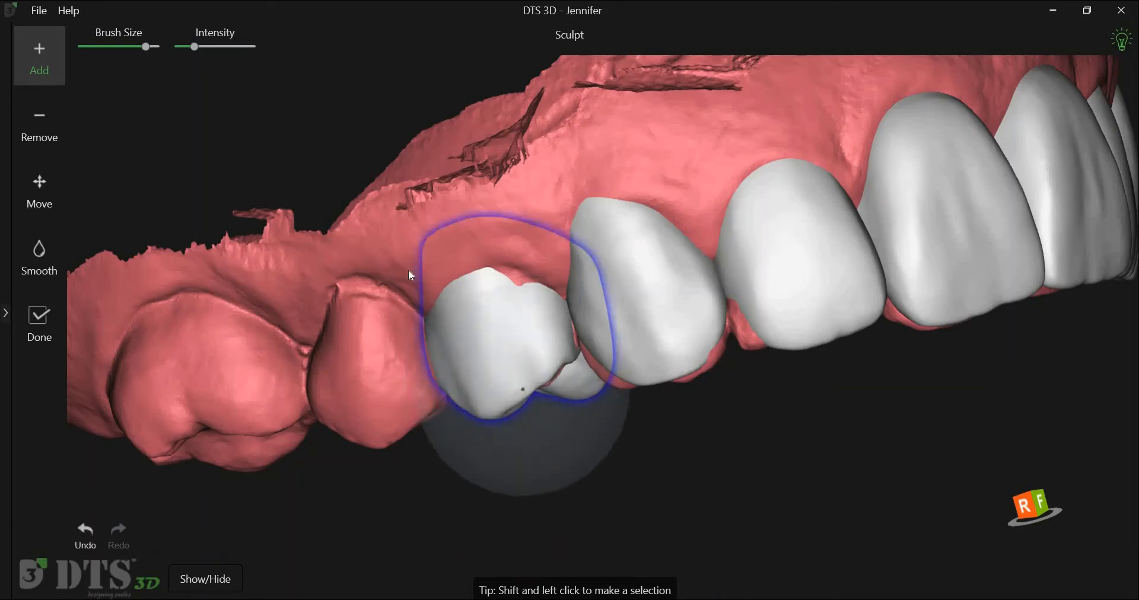
{"action": "left_click", "coordinate": [474, 332], "text": "shift"}
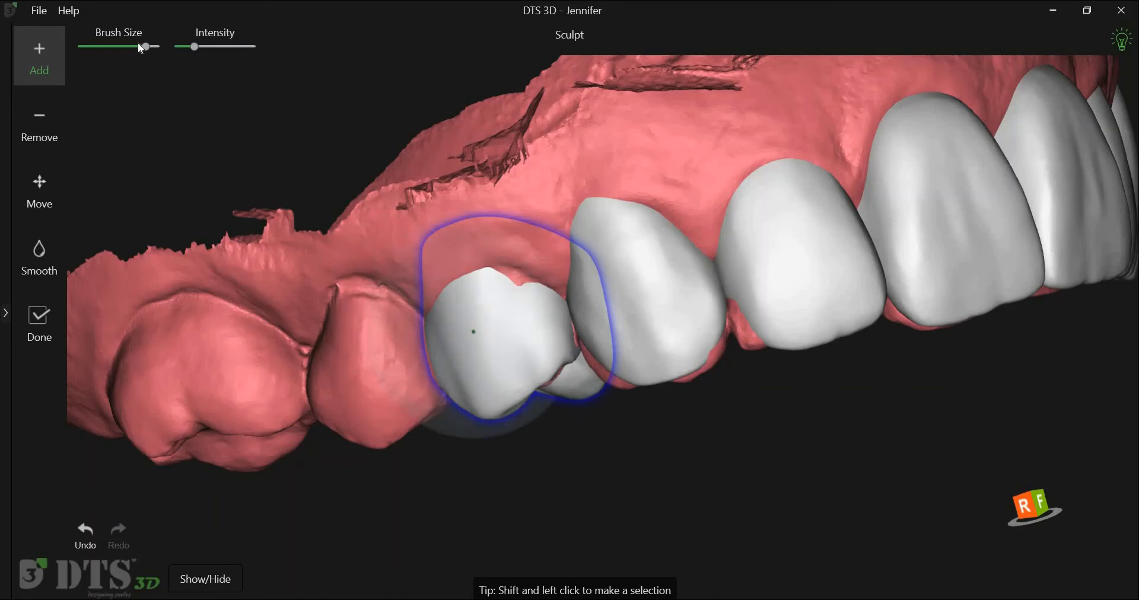
Step: Reduce the Add brush size and fill the notch along the gum margin of the right first premolar shell
{"action": "left_click_drag", "start_coordinate": [143, 47], "coordinate": [124, 46]}
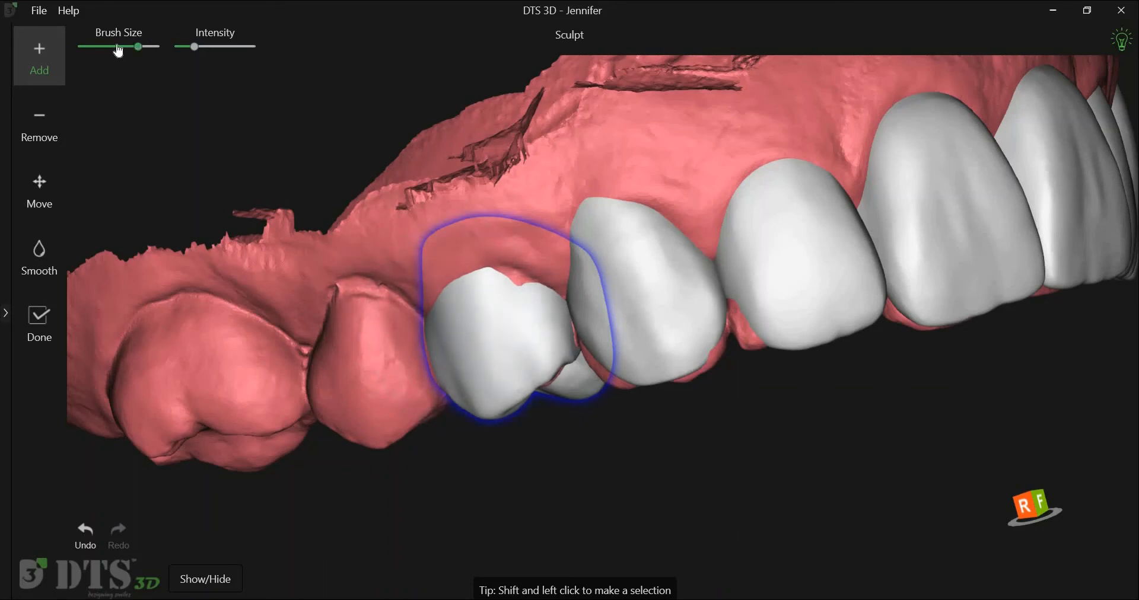
{"action": "left_click", "coordinate": [473, 324], "text": "shift"}
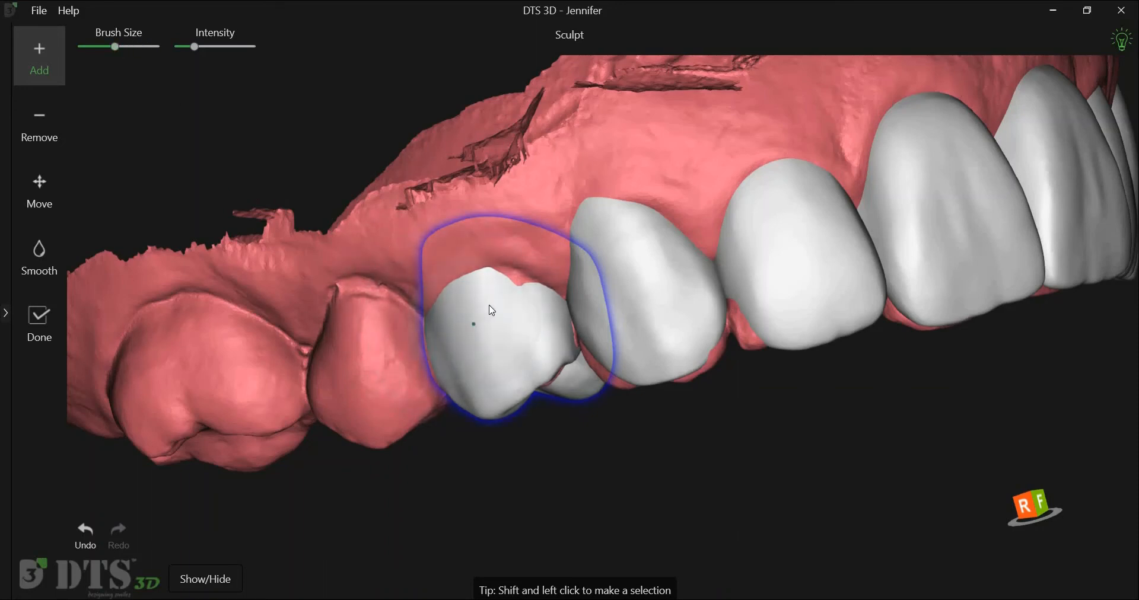
{"action": "left_click_drag", "start_coordinate": [115, 51], "coordinate": [120, 48]}
{"action": "left_click", "coordinate": [501, 275], "text": "shift"}
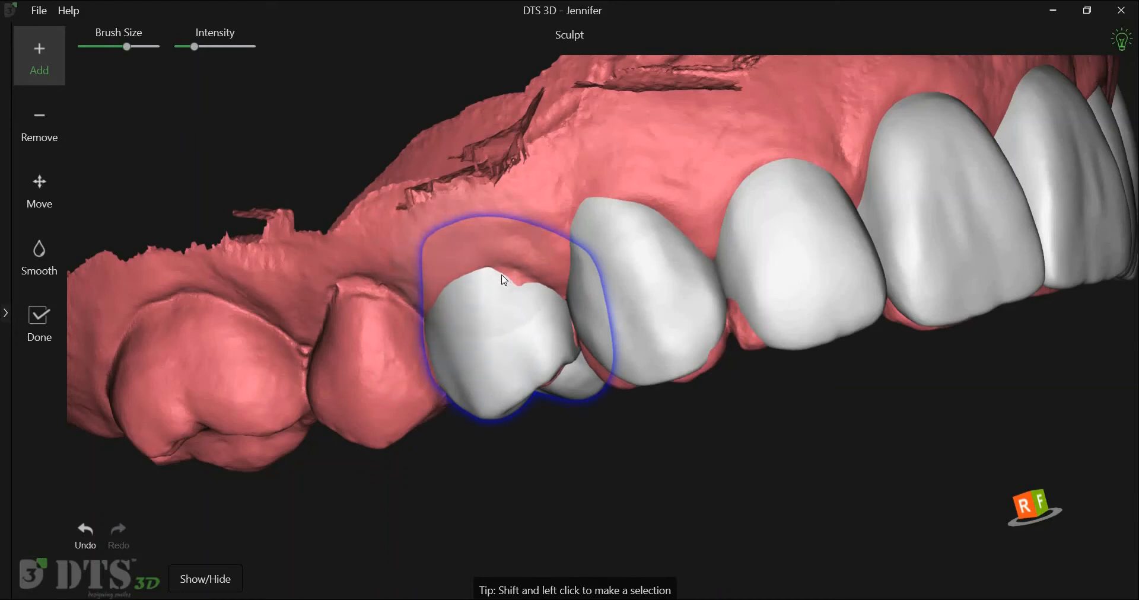
{"action": "left_click_drag", "start_coordinate": [517, 280], "coordinate": [539, 308]}
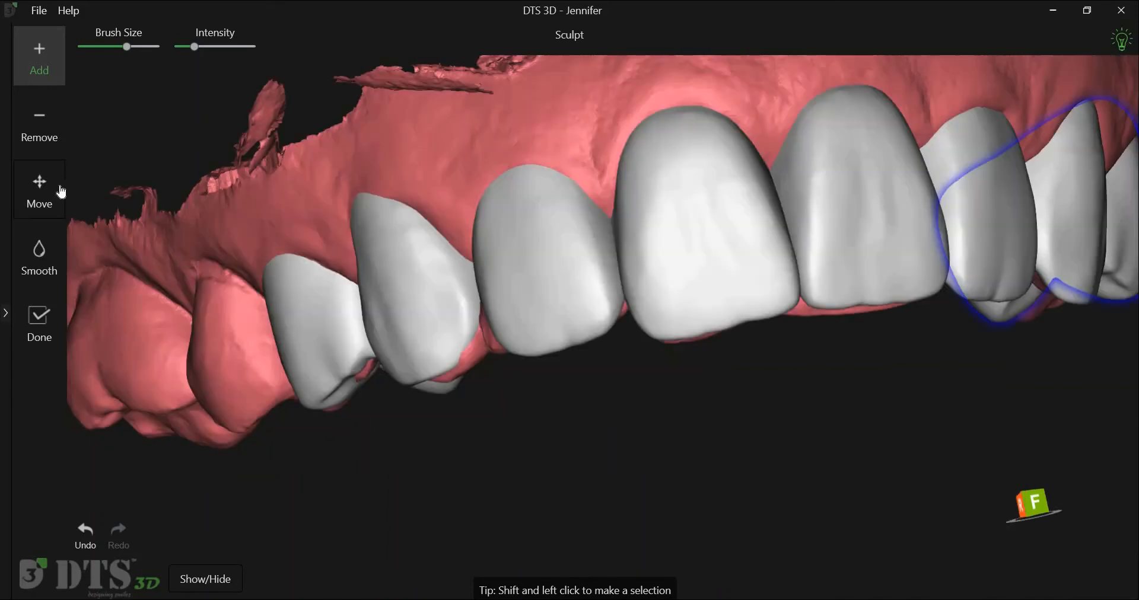
Step: Pull the lower front edge of the right canine shell outward with the Move tool to cover the scanned tooth
{"action": "left_click", "coordinate": [51, 183]}
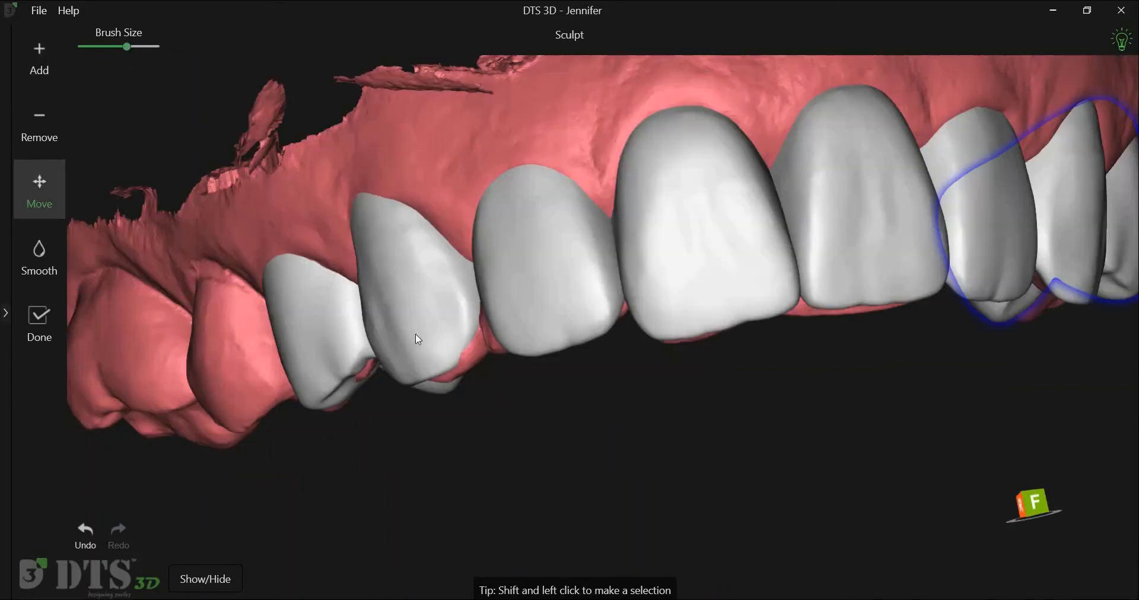
{"action": "left_click", "coordinate": [461, 354], "text": "shift"}
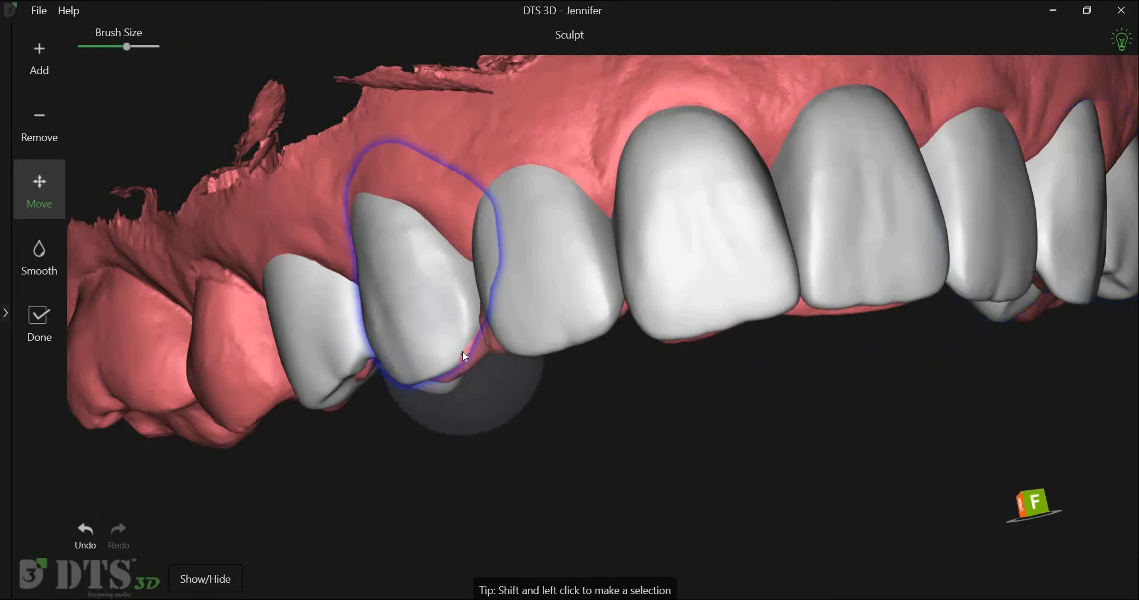
{"action": "left_click_drag", "start_coordinate": [462, 354], "coordinate": [477, 332]}
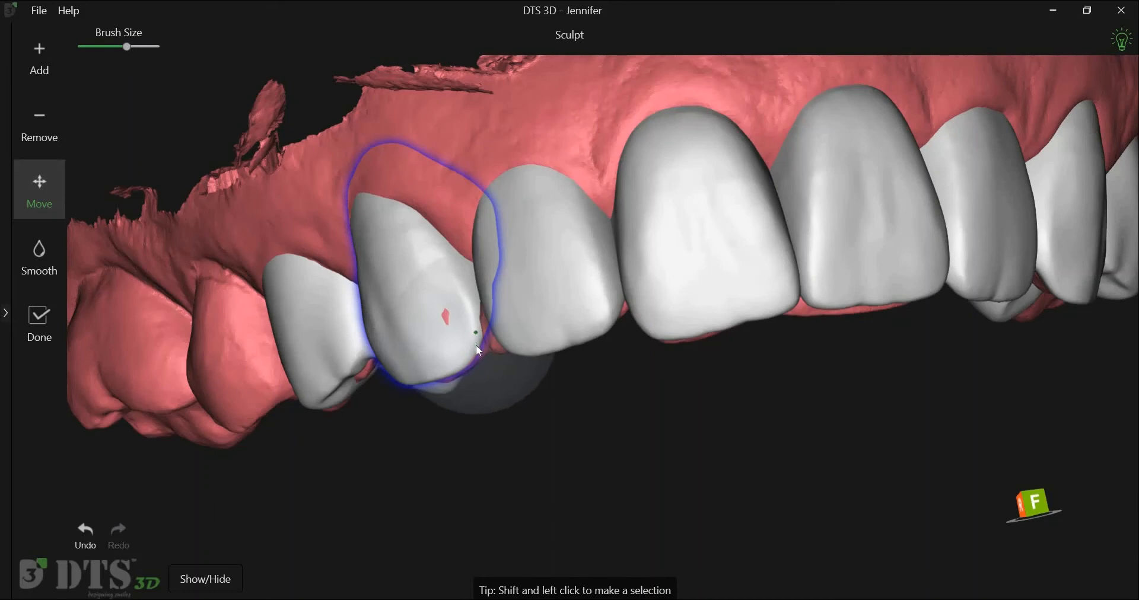
{"action": "right_click_drag", "start_coordinate": [577, 407], "coordinate": [557, 360]}
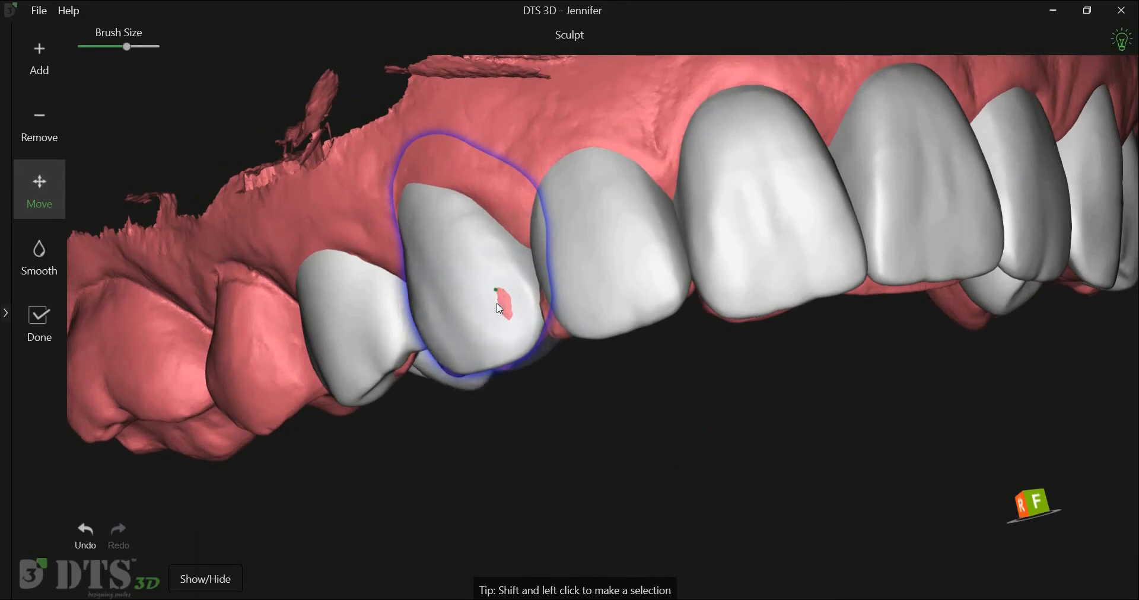
Step: Add material to the right canine shell over the spot where the scan pokes through
{"action": "left_click", "coordinate": [55, 75]}
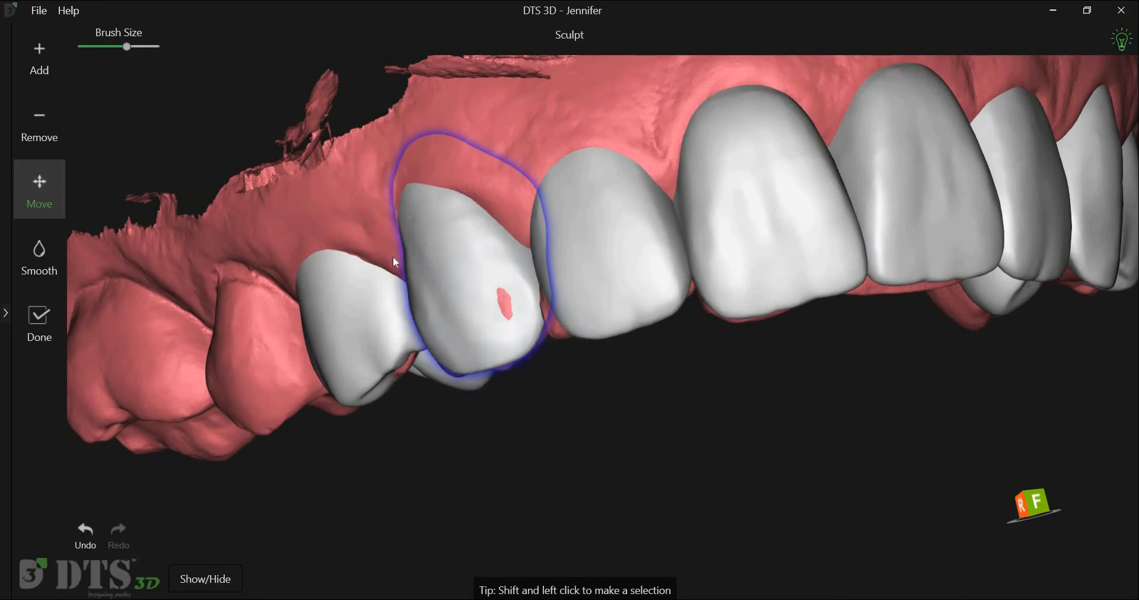
{"action": "left_click", "coordinate": [496, 307]}
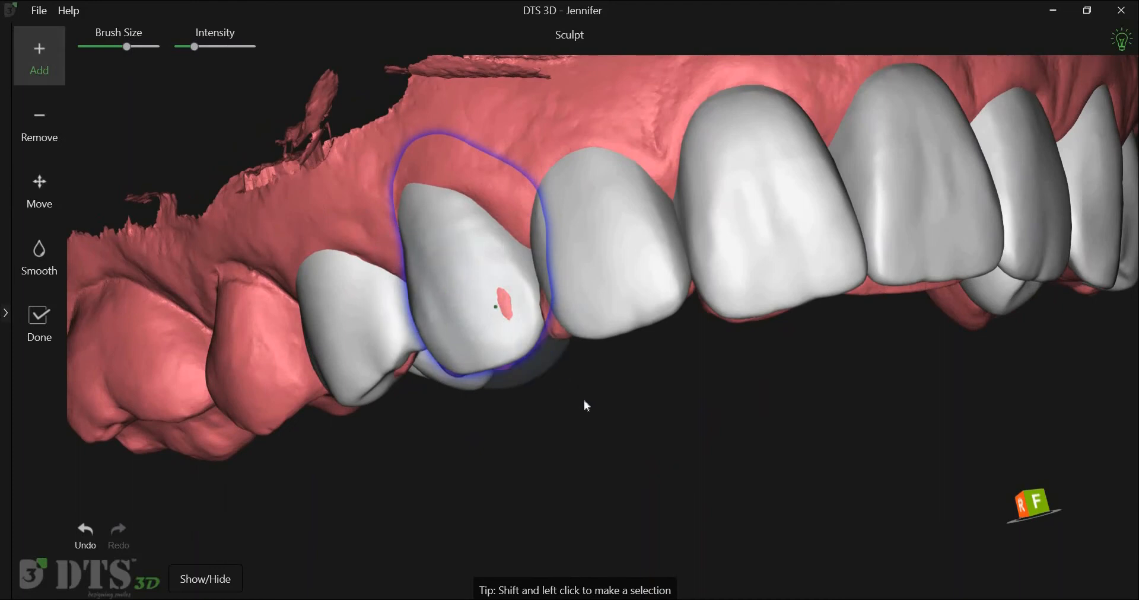
{"action": "right_click_drag", "start_coordinate": [618, 315], "coordinate": [611, 315]}
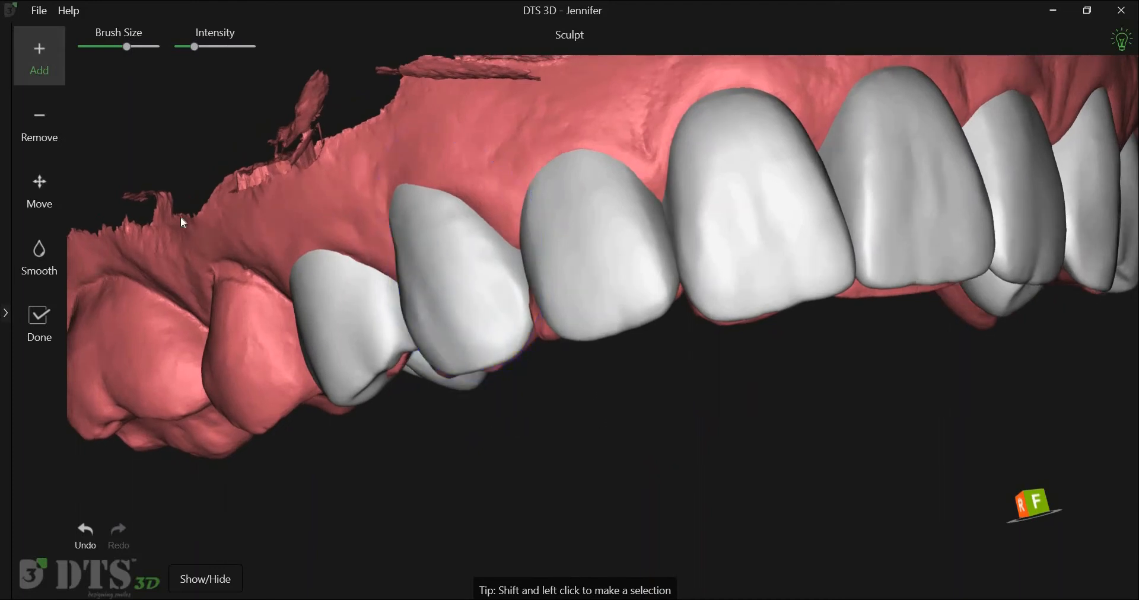
Step: Reshape the distal incisal corners of the right lateral and left central incisor shells with the Move tool
{"action": "key", "text": "m"}
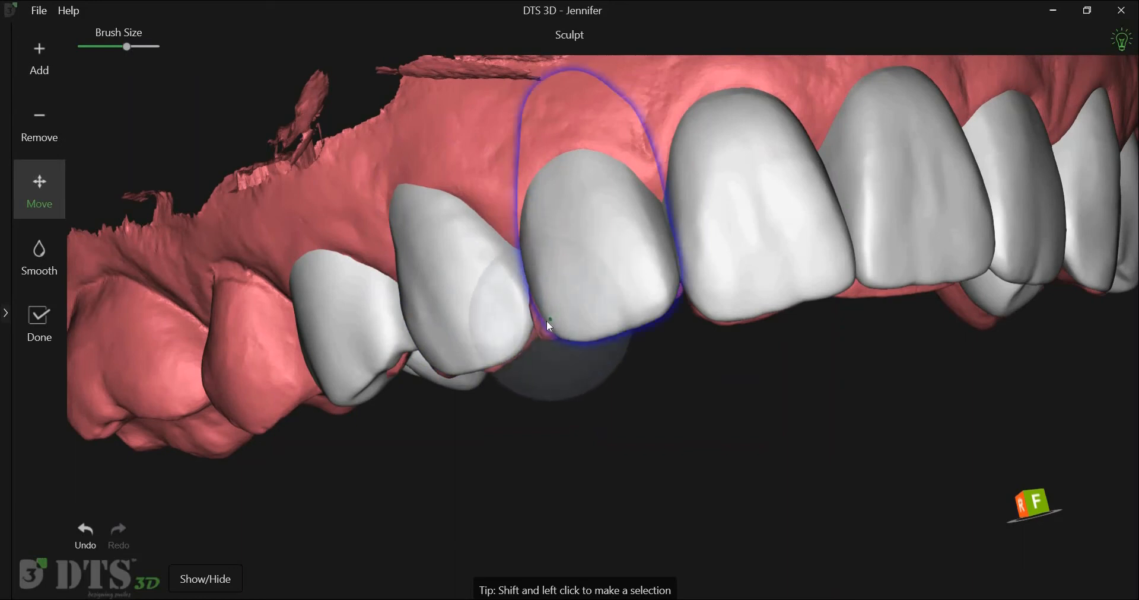
{"action": "mouse_move", "coordinate": [690, 414]}
{"action": "right_mouse_down"}
{"action": "mouse_move", "coordinate": [611, 420]}
{"action": "mouse_move", "coordinate": [593, 432]}
{"action": "right_mouse_up"}
{"action": "right_click_drag", "start_coordinate": [570, 304], "coordinate": [588, 327]}
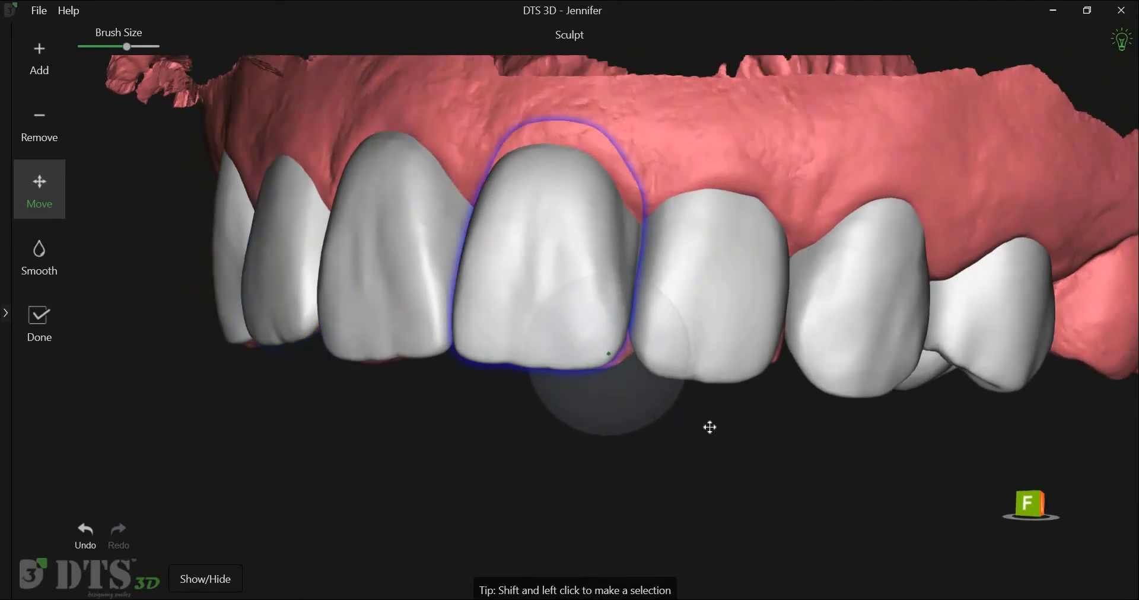
Step: Pull the distal edges of the left lateral and left central incisor shells outward to cover the scanned teeth
{"action": "right_click_drag", "start_coordinate": [664, 432], "coordinate": [550, 354]}
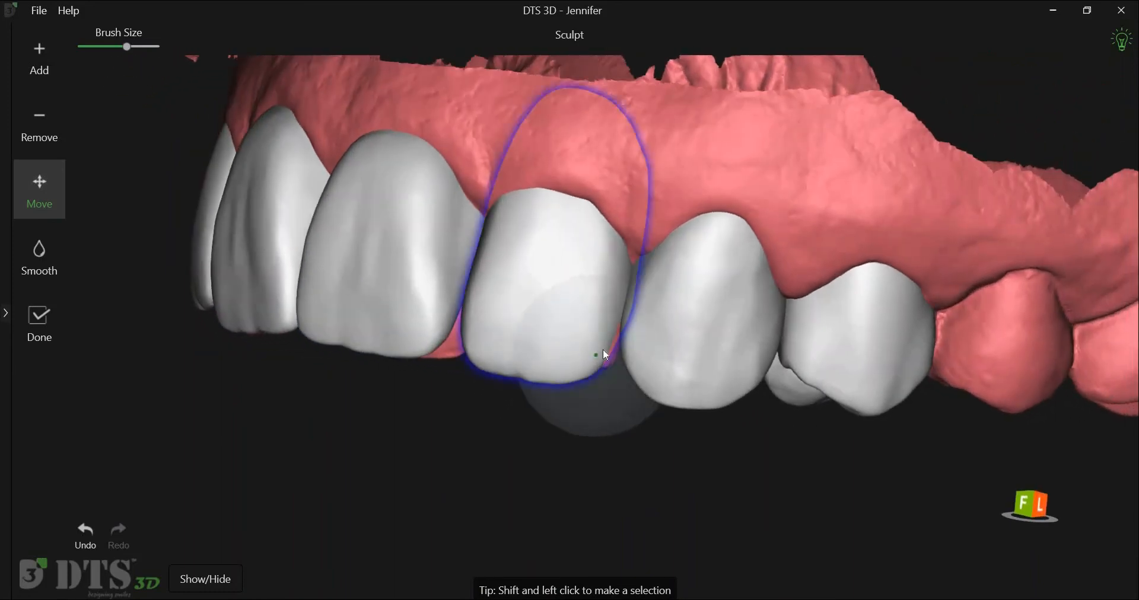
{"action": "left_click_drag", "start_coordinate": [606, 349], "coordinate": [643, 418]}
{"action": "right_click_drag", "start_coordinate": [621, 437], "coordinate": [582, 382]}
{"action": "left_click_drag", "start_coordinate": [615, 330], "coordinate": [605, 422]}
{"action": "right_click_drag", "start_coordinate": [462, 429], "coordinate": [606, 352]}
{"action": "left_click_drag", "start_coordinate": [628, 343], "coordinate": [649, 335]}
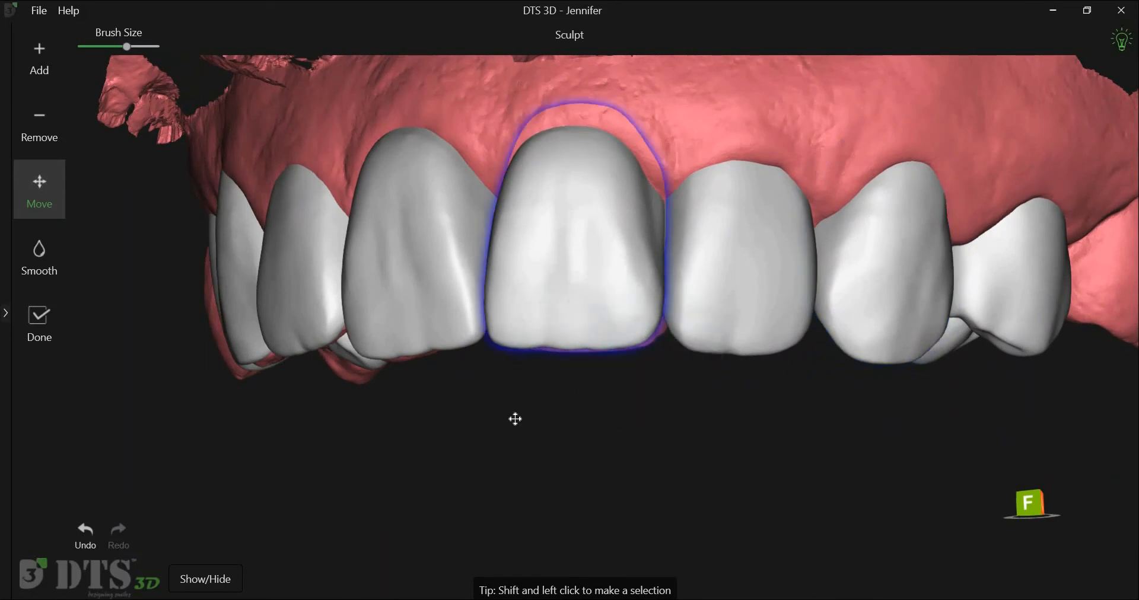
Step: Make the upper shells slightly transparent to check the scanned teeth beneath from the right side
{"action": "right_click_drag", "start_coordinate": [504, 424], "coordinate": [494, 276]}
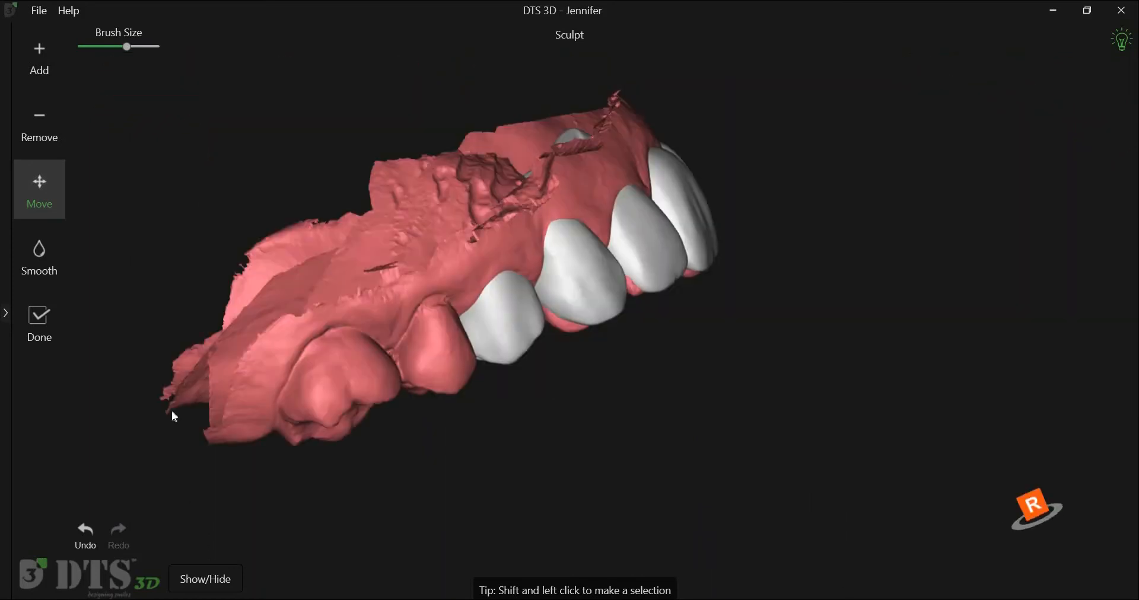
{"action": "left_click", "coordinate": [205, 579]}
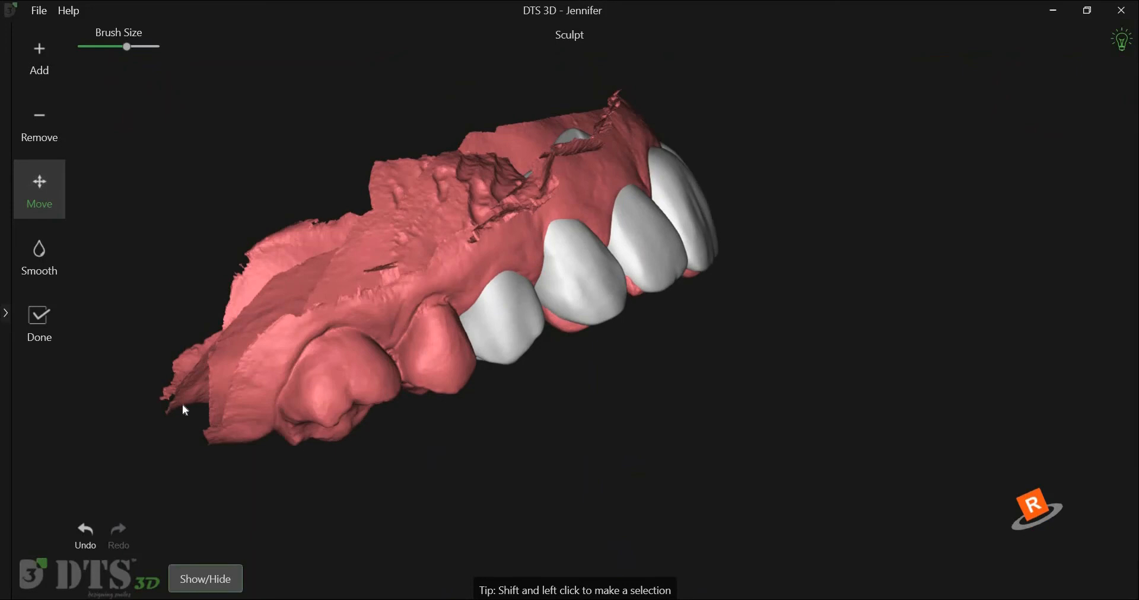
{"action": "left_click_drag", "start_coordinate": [184, 418], "coordinate": [163, 419]}
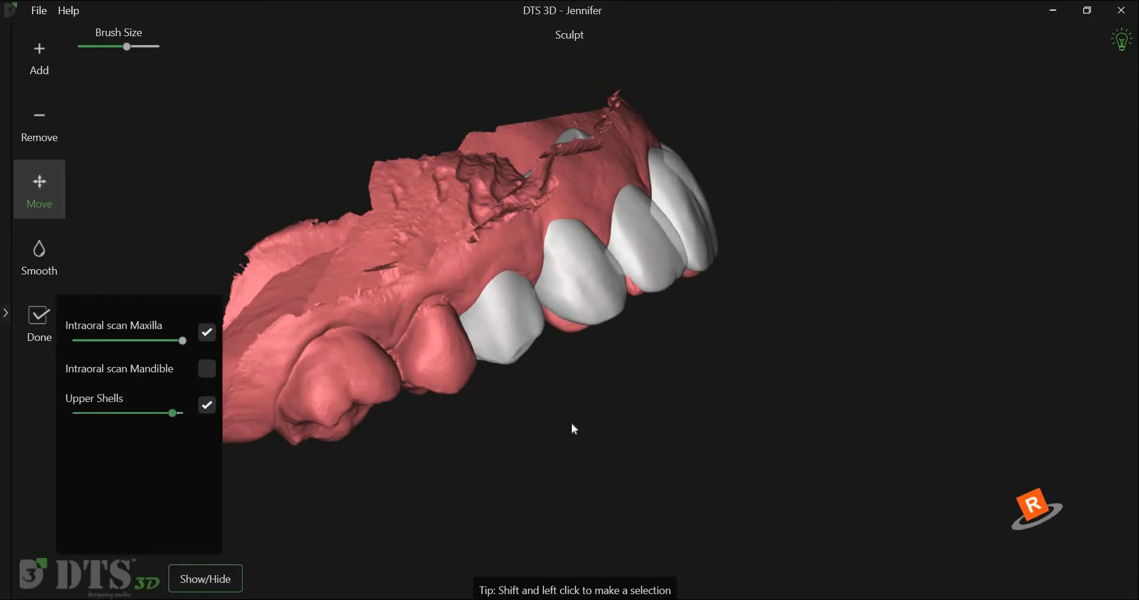
{"action": "scroll", "coordinate": [597, 453], "scroll_direction": "up", "scroll_amount": 2}
{"action": "middle_click_drag", "start_coordinate": [630, 423], "coordinate": [574, 482]}
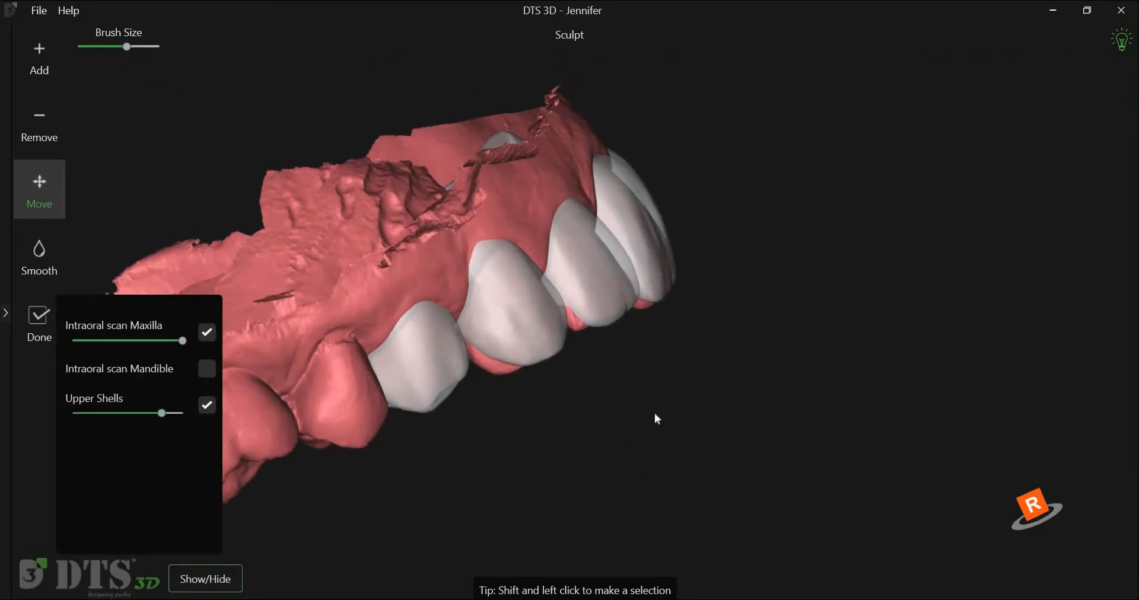
Step: Enlarge the brush and adjust the labial contour of the incisor shells near the gumline with the Move tool from the right side
{"action": "scroll", "coordinate": [621, 237], "scroll_direction": "up", "scroll_amount": 2}
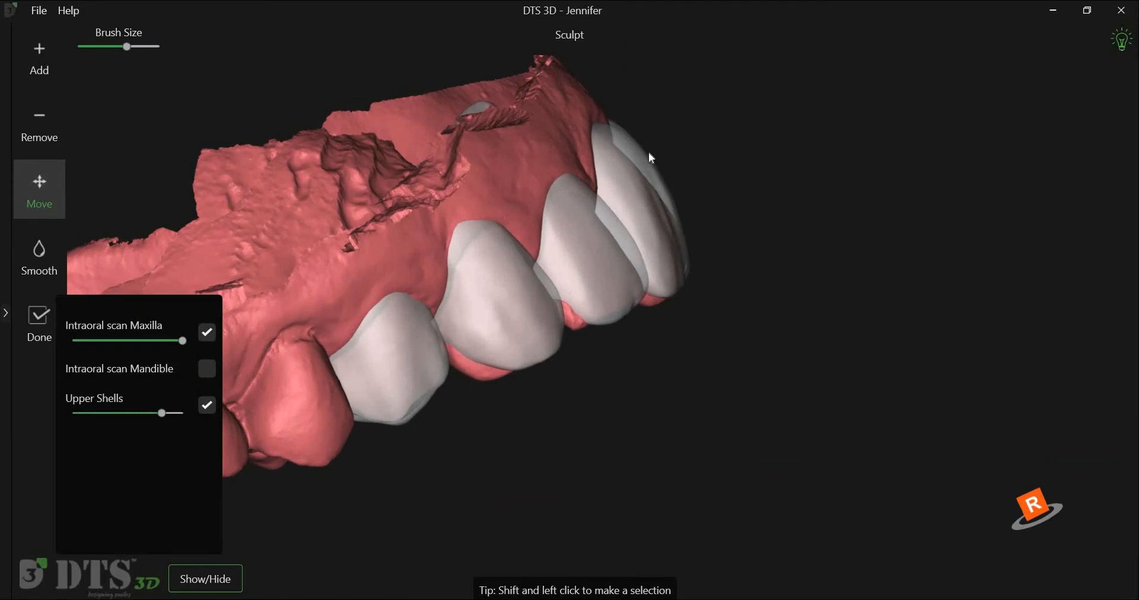
{"action": "left_click", "coordinate": [145, 48]}
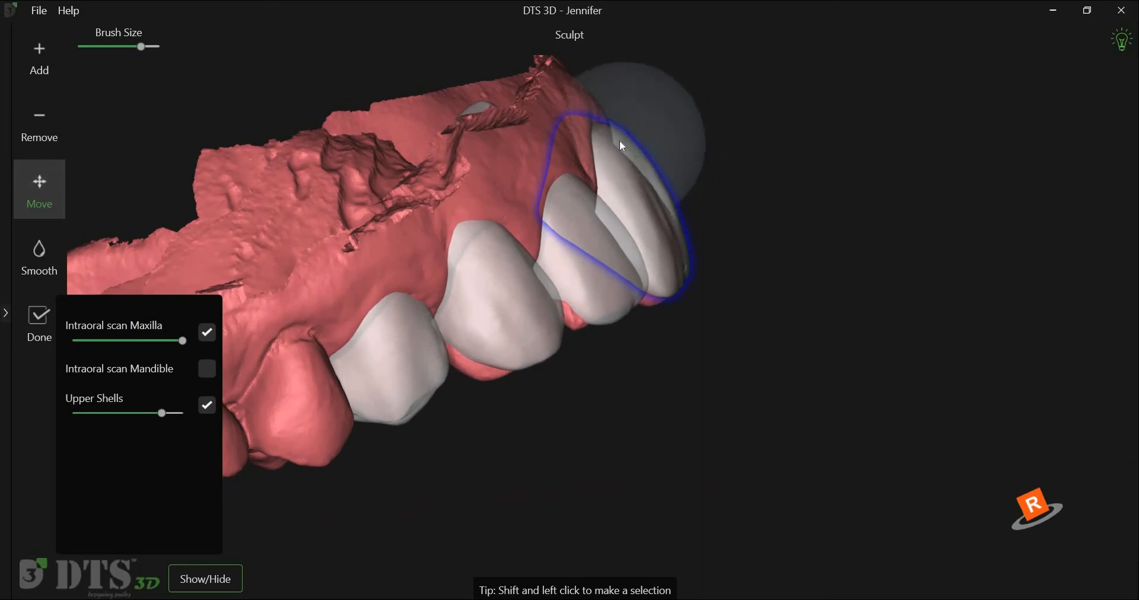
{"action": "mouse_move", "coordinate": [767, 351]}
{"action": "right_mouse_down"}
{"action": "mouse_move", "coordinate": [645, 182]}
{"action": "mouse_move", "coordinate": [642, 156]}
{"action": "right_mouse_up"}
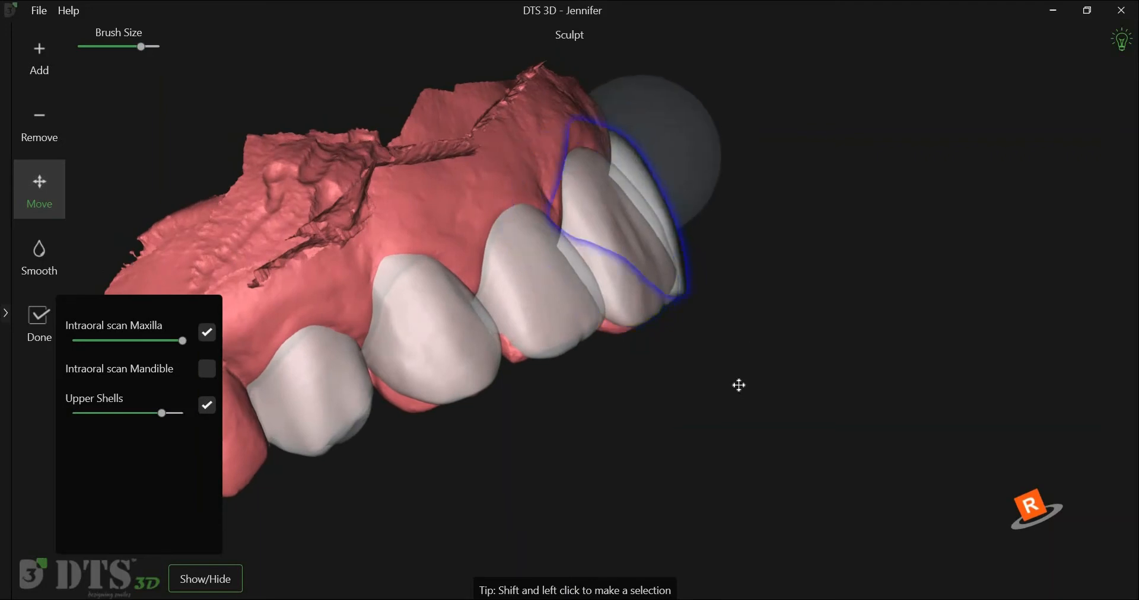
{"action": "left_click", "coordinate": [766, 377]}
{"action": "right_click_drag", "start_coordinate": [766, 377], "coordinate": [609, 275]}
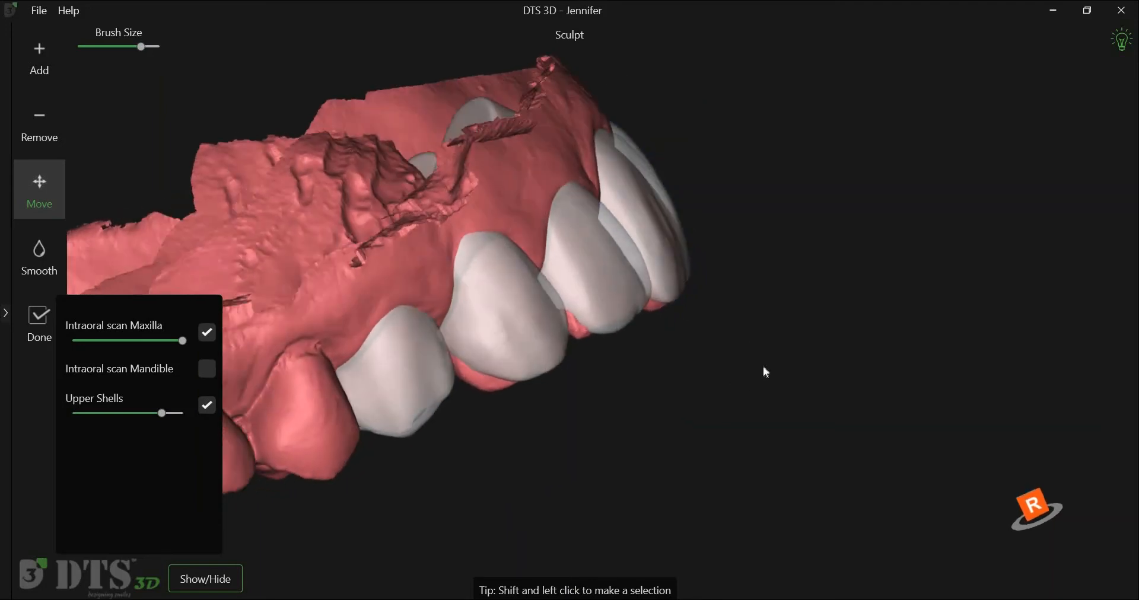
{"action": "right_click_drag", "start_coordinate": [795, 315], "coordinate": [627, 173]}
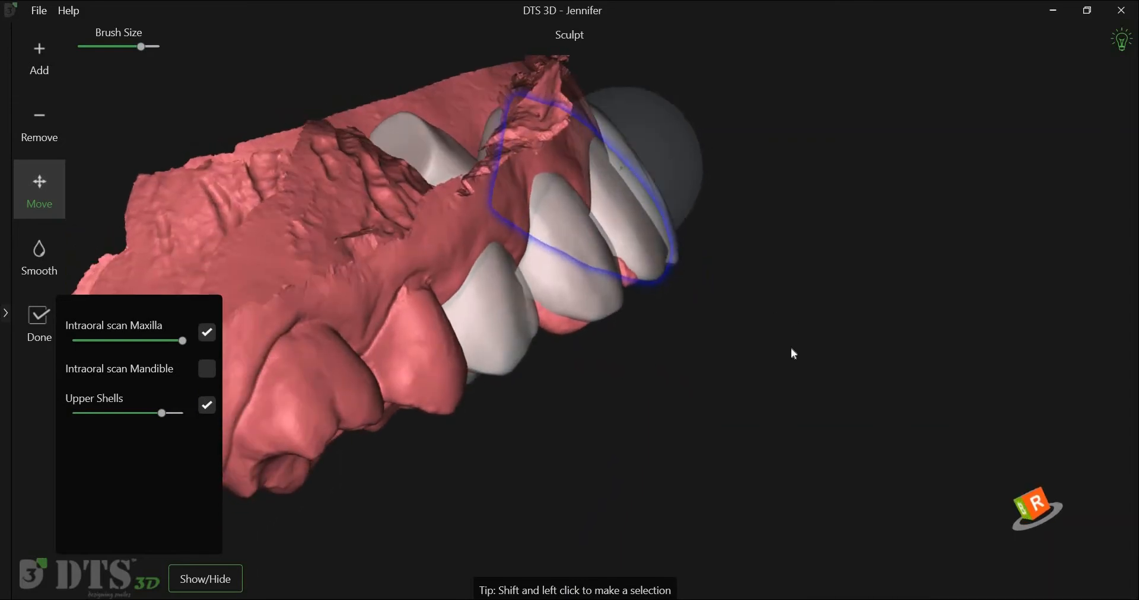
Step: Restore the upper shells to full opacity
{"action": "right_click_drag", "start_coordinate": [739, 399], "coordinate": [165, 417]}
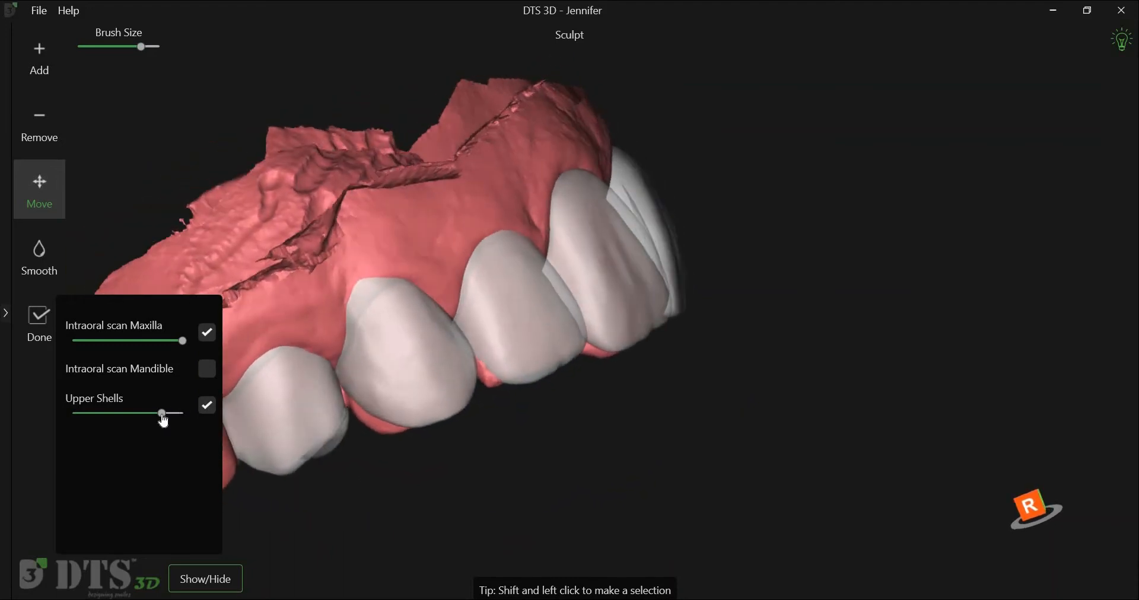
{"action": "left_click_drag", "start_coordinate": [181, 414], "coordinate": [208, 414]}
{"action": "right_click_drag", "start_coordinate": [798, 447], "coordinate": [314, 525]}
{"action": "left_click", "coordinate": [234, 574]}
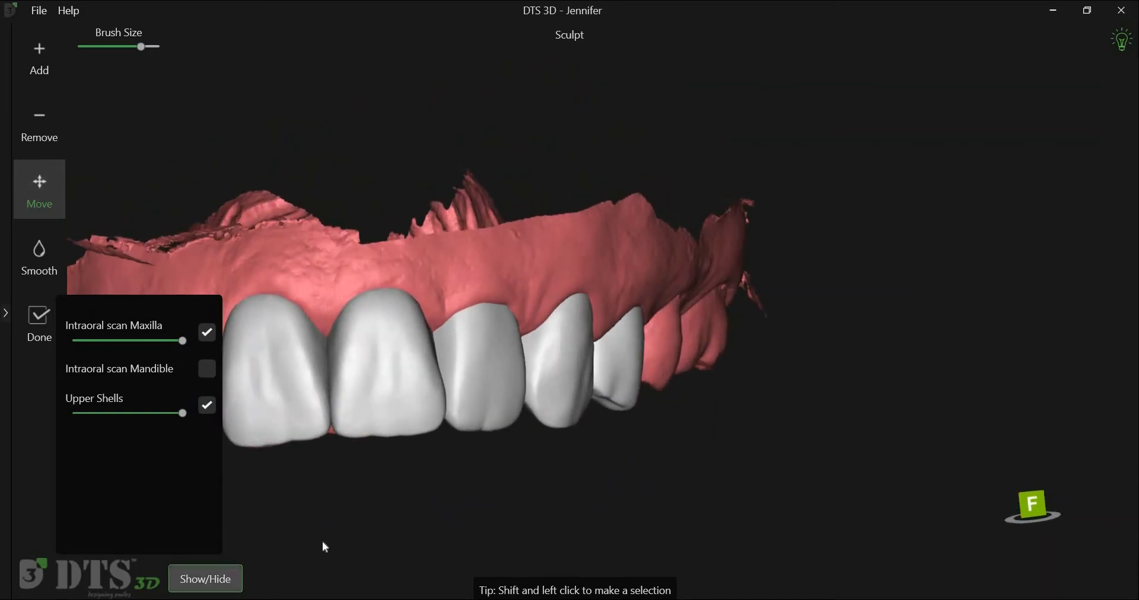
Step: Pull the right canine shell's incisal edge down over the exposed scan with the Move tool
{"action": "middle_click_drag", "start_coordinate": [382, 532], "coordinate": [521, 471]}
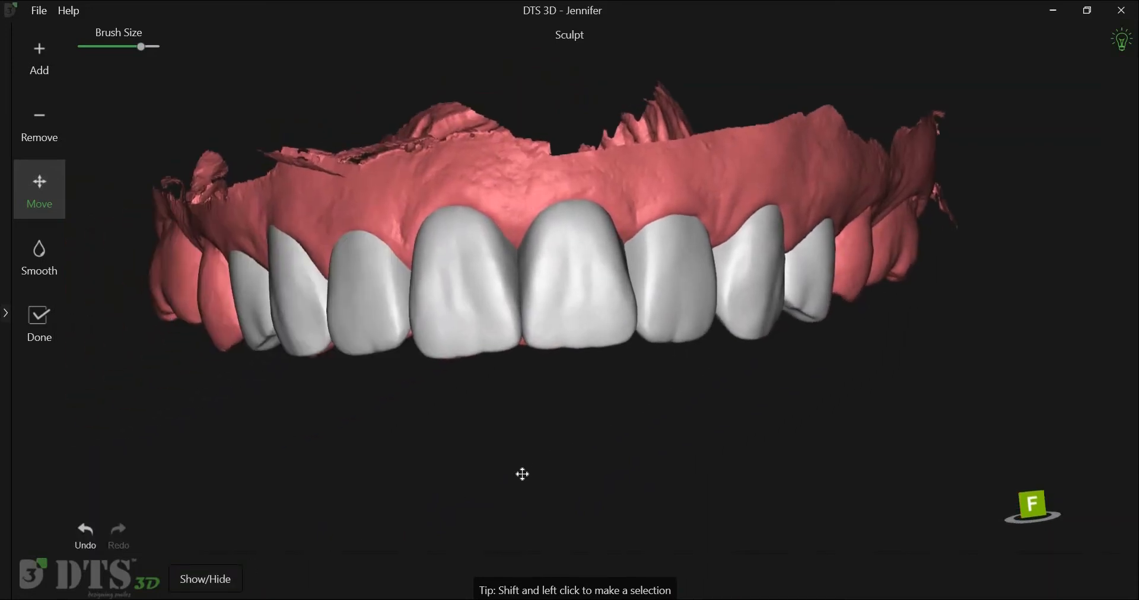
{"action": "right_click_drag", "start_coordinate": [520, 473], "coordinate": [641, 298]}
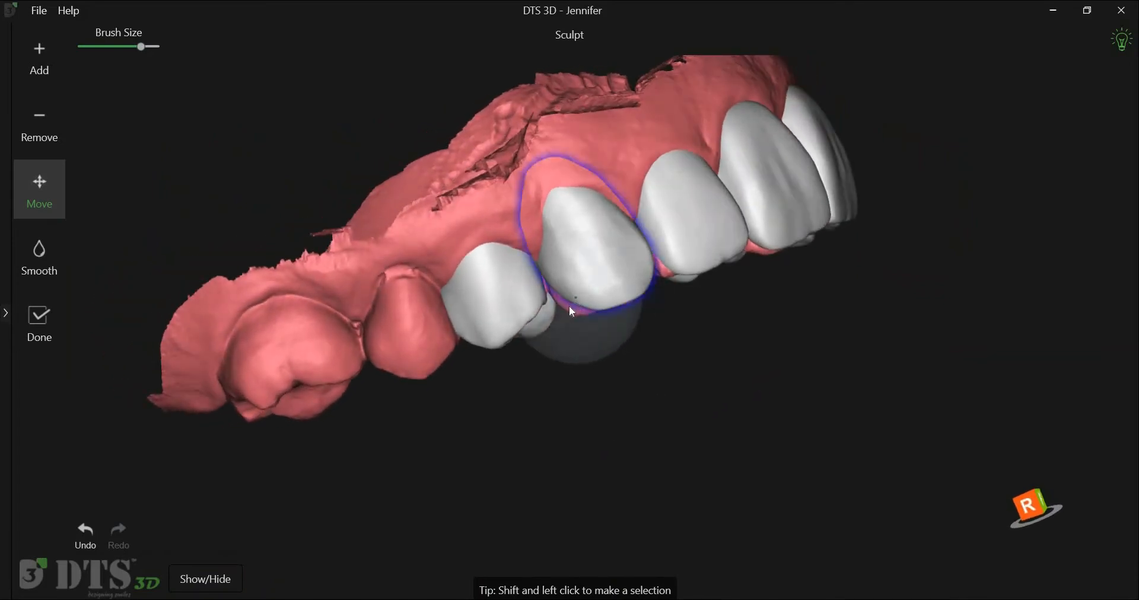
{"action": "left_click_drag", "start_coordinate": [583, 292], "coordinate": [574, 302]}
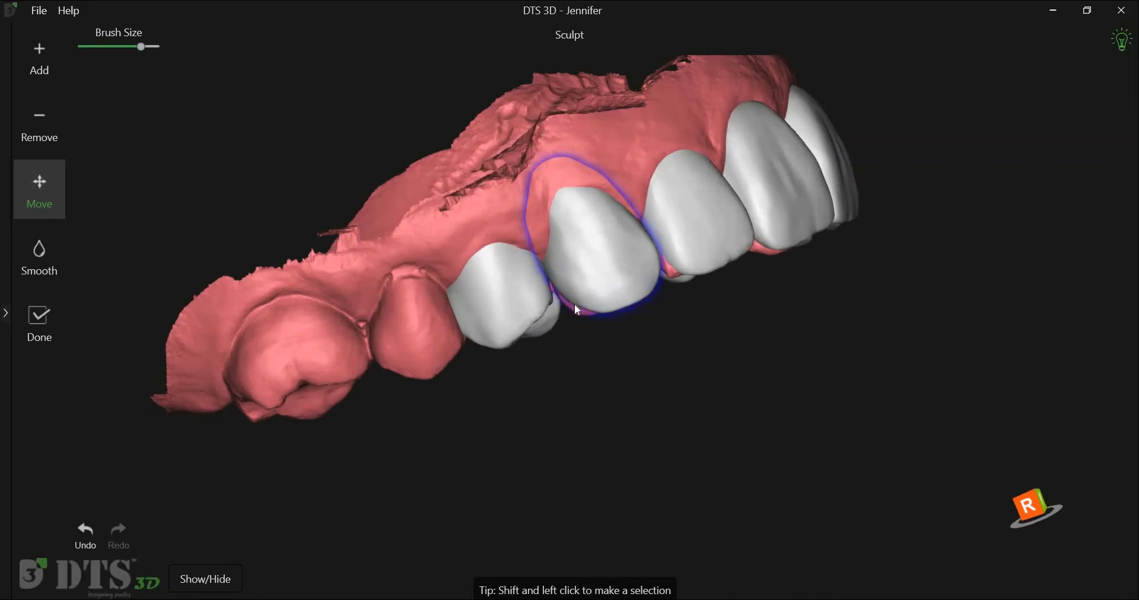
Step: Show the mandible scan and examine from the occlusal side where the upper shells collide with the lower teeth
{"action": "mouse_move", "coordinate": [695, 424]}
{"action": "right_mouse_down"}
{"action": "mouse_move", "coordinate": [618, 356]}
{"action": "mouse_move", "coordinate": [696, 440]}
{"action": "mouse_move", "coordinate": [601, 434]}
{"action": "mouse_move", "coordinate": [682, 385]}
{"action": "mouse_move", "coordinate": [826, 252]}
{"action": "mouse_move", "coordinate": [1039, 176]}
{"action": "right_mouse_up"}
{"action": "right_click_drag", "start_coordinate": [702, 348], "coordinate": [673, 308]}
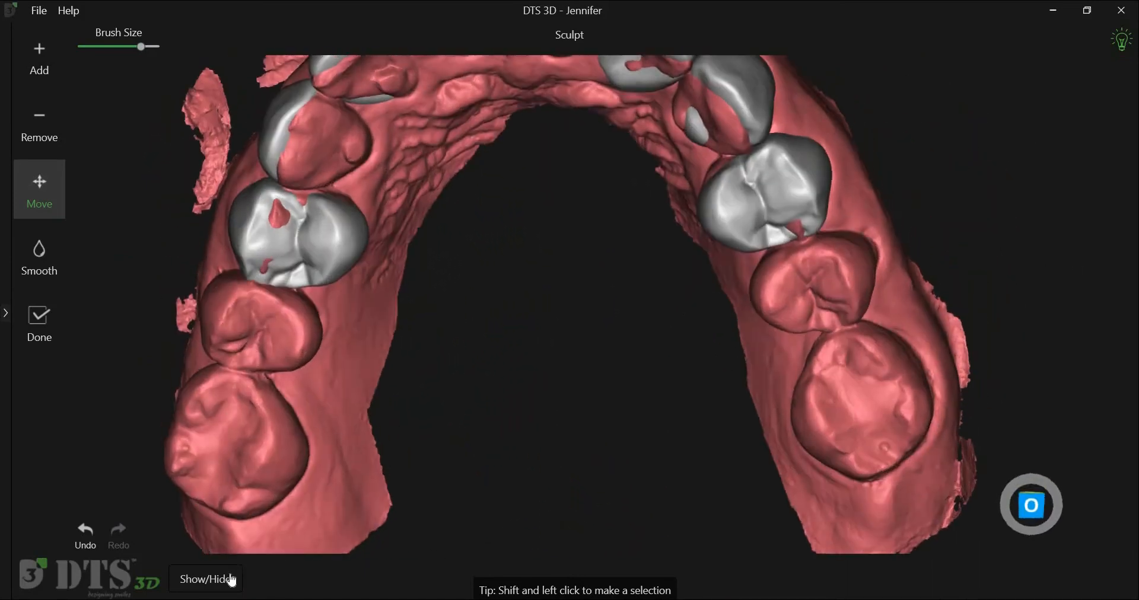
{"action": "left_click", "coordinate": [206, 579]}
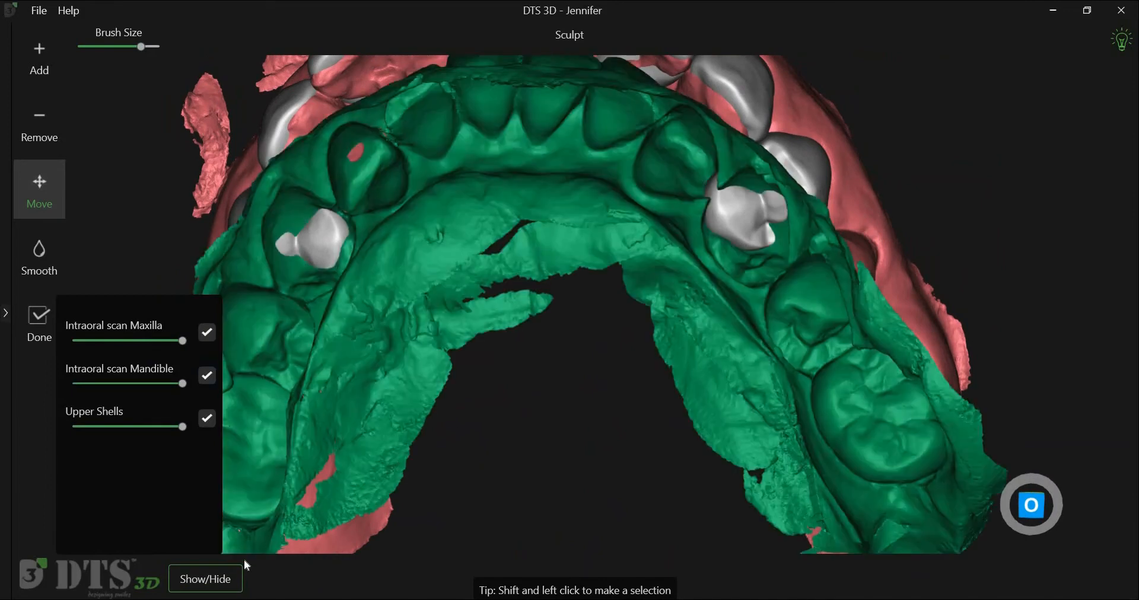
{"action": "left_click", "coordinate": [487, 506]}
{"action": "scroll", "coordinate": [533, 445], "scroll_direction": "down", "scroll_amount": 3}
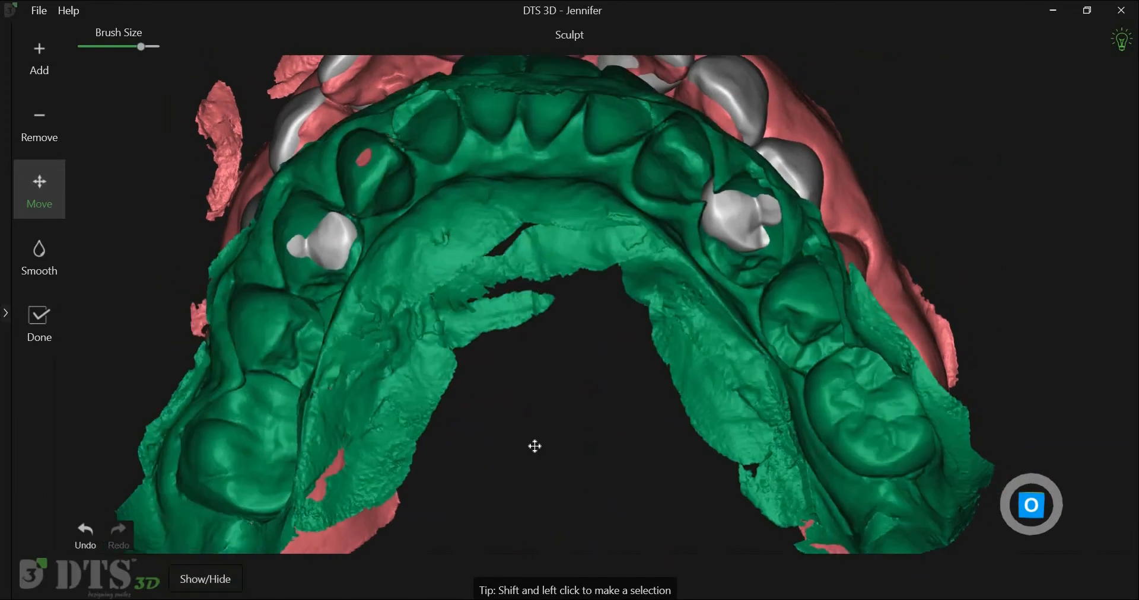
{"action": "right_click_drag", "start_coordinate": [547, 442], "coordinate": [562, 384]}
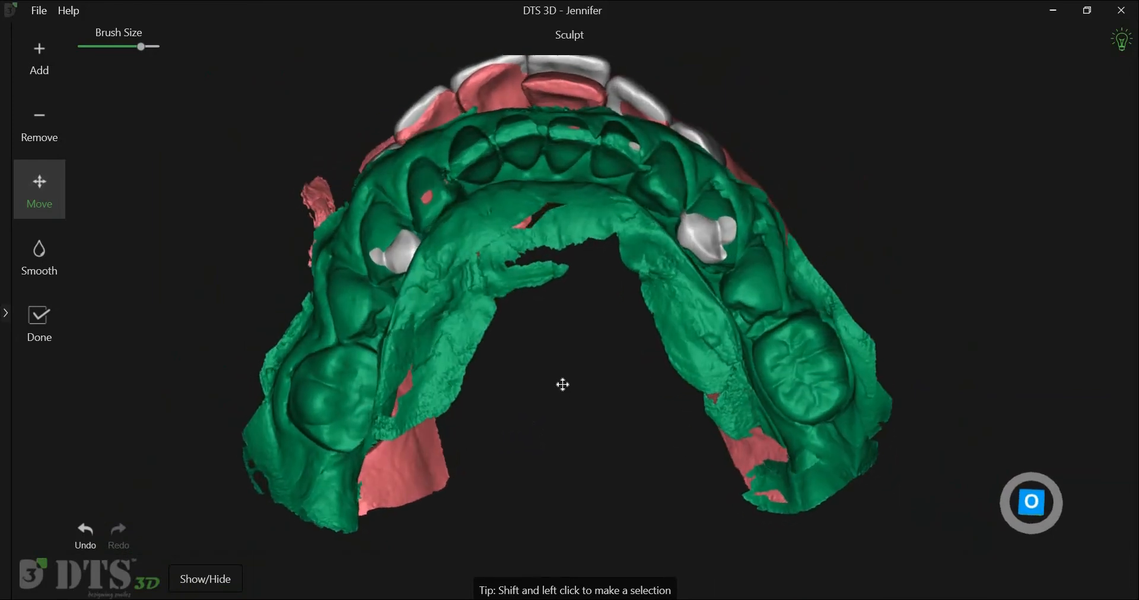
{"action": "scroll", "coordinate": [562, 384], "scroll_direction": "up", "scroll_amount": 2}
{"action": "right_click_drag", "start_coordinate": [710, 260], "coordinate": [714, 216]}
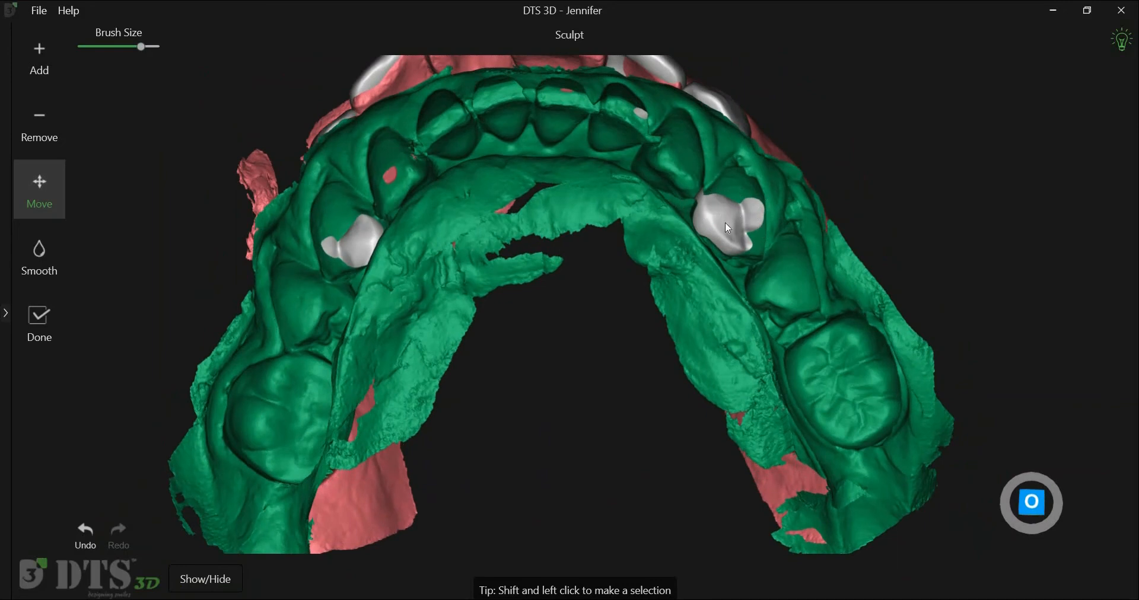
Step: Hide the mandible scan and remove the palatal part of the left first premolar shell with a smaller brush and higher intensity
{"action": "left_click", "coordinate": [219, 575]}
{"action": "left_click", "coordinate": [206, 377]}
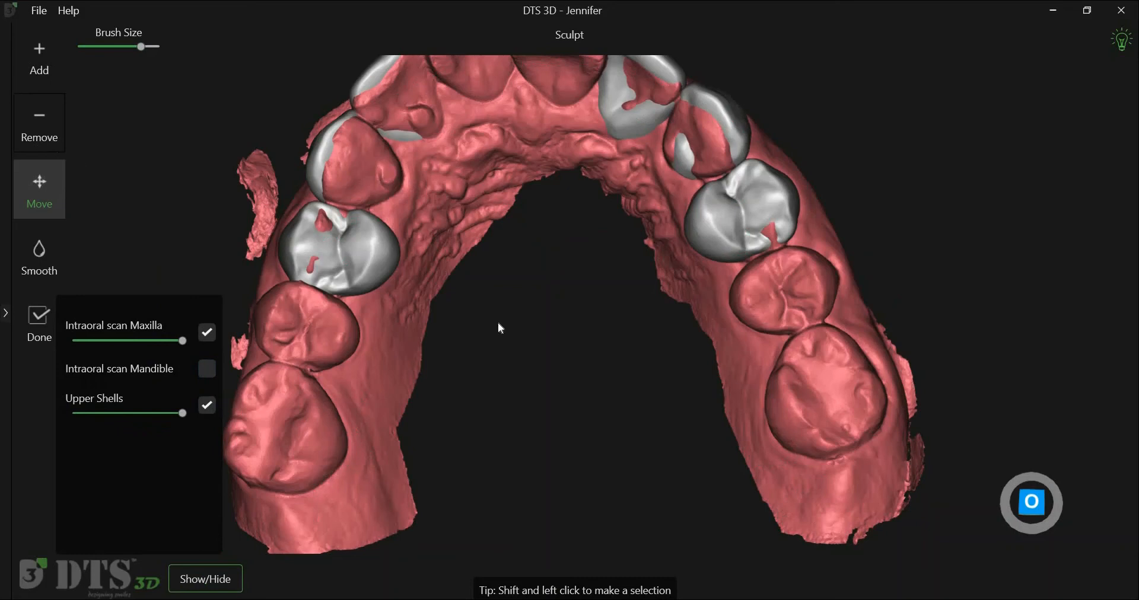
{"action": "middle_click_drag", "start_coordinate": [518, 400], "coordinate": [518, 410]}
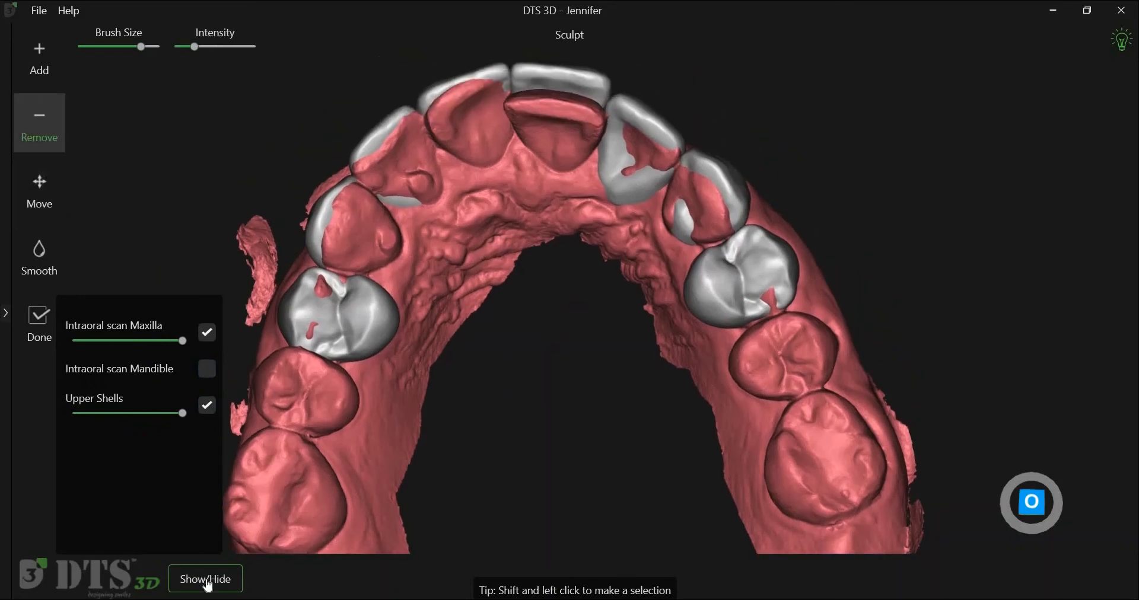
{"action": "scroll", "coordinate": [628, 388], "scroll_direction": "up", "scroll_amount": 5}
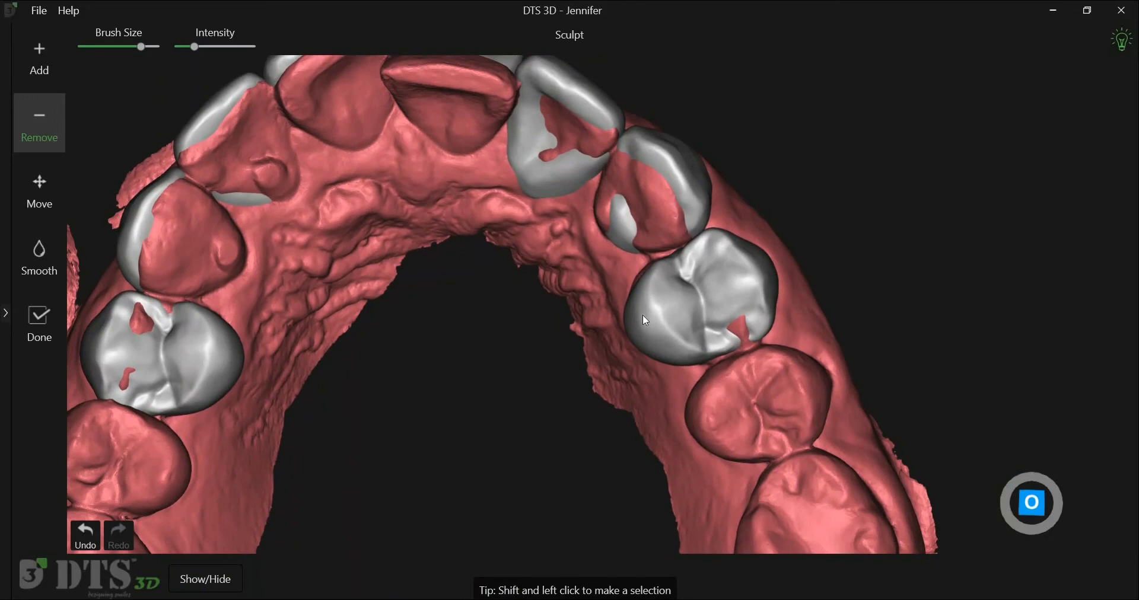
{"action": "left_click", "coordinate": [642, 315], "text": "shift"}
{"action": "left_click", "coordinate": [126, 47]}
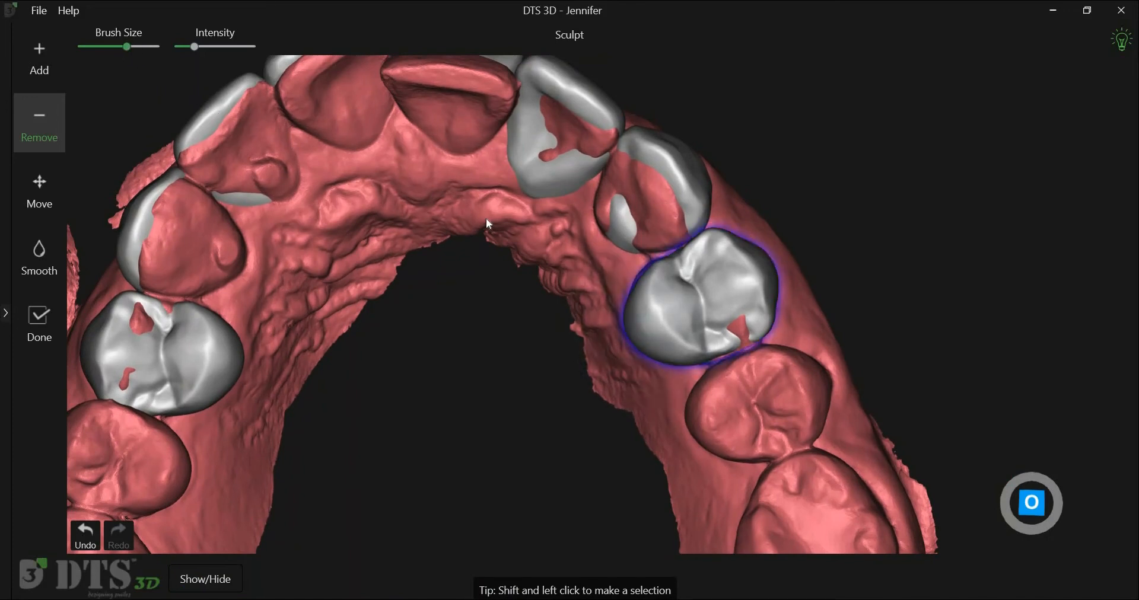
{"action": "left_click", "coordinate": [650, 322]}
{"action": "left_click", "coordinate": [648, 322]}
{"action": "left_click", "coordinate": [646, 323]}
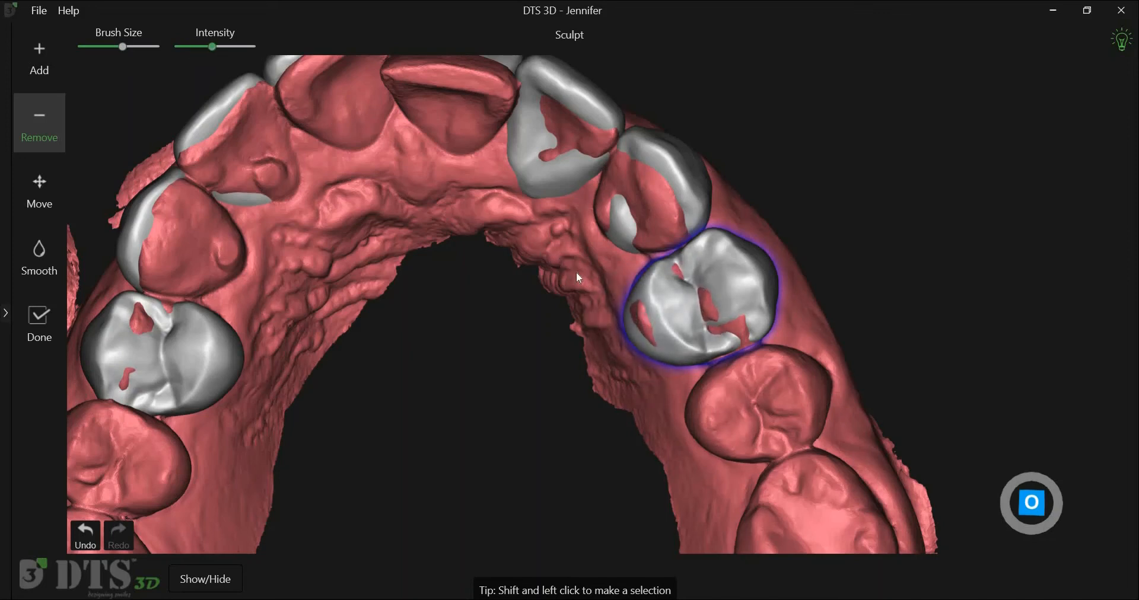
{"action": "left_click", "coordinate": [649, 304]}
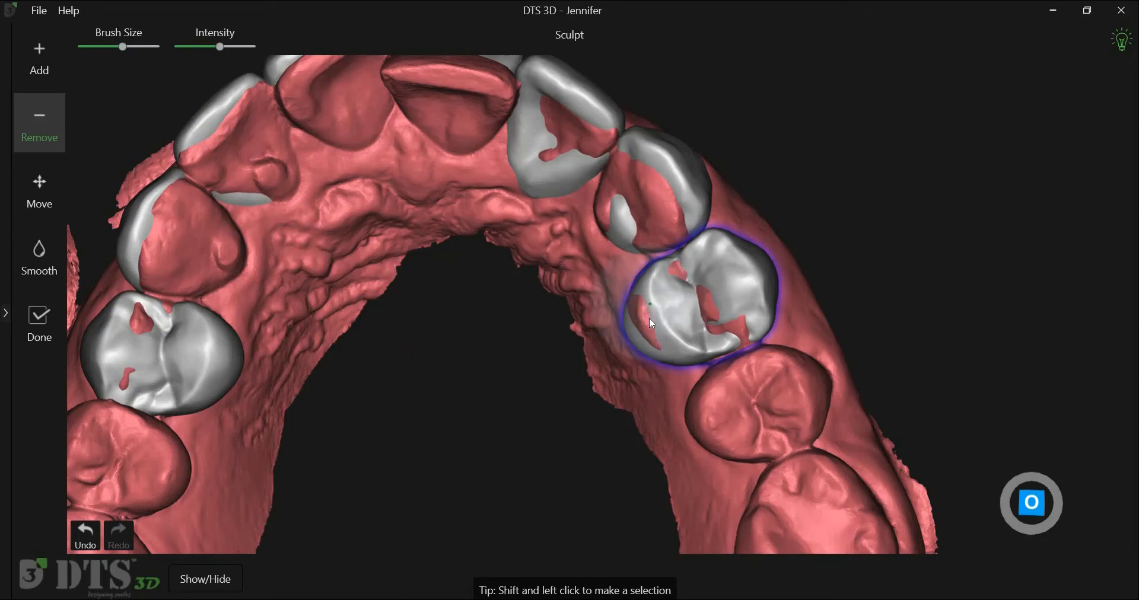
{"action": "mouse_move", "coordinate": [650, 325]}
{"action": "left_mouse_down"}
{"action": "mouse_move", "coordinate": [633, 334]}
{"action": "mouse_move", "coordinate": [661, 330]}
{"action": "mouse_move", "coordinate": [707, 353]}
{"action": "left_mouse_up"}
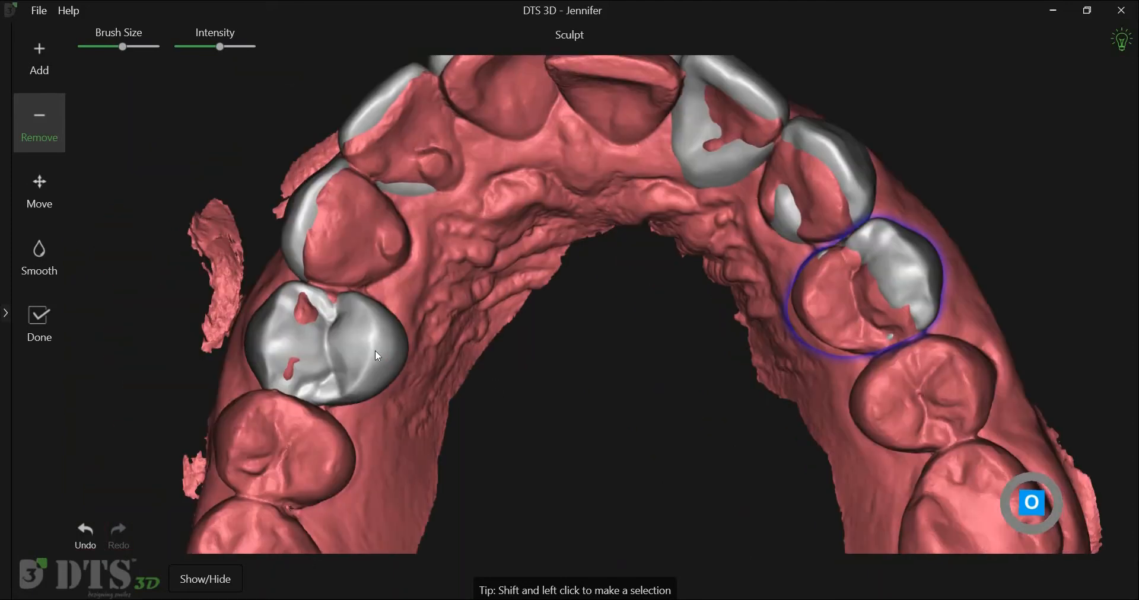
Step: Remove the palatal part of the right first premolar shell down to the scanned tooth
{"action": "left_click", "coordinate": [375, 351], "text": "shift"}
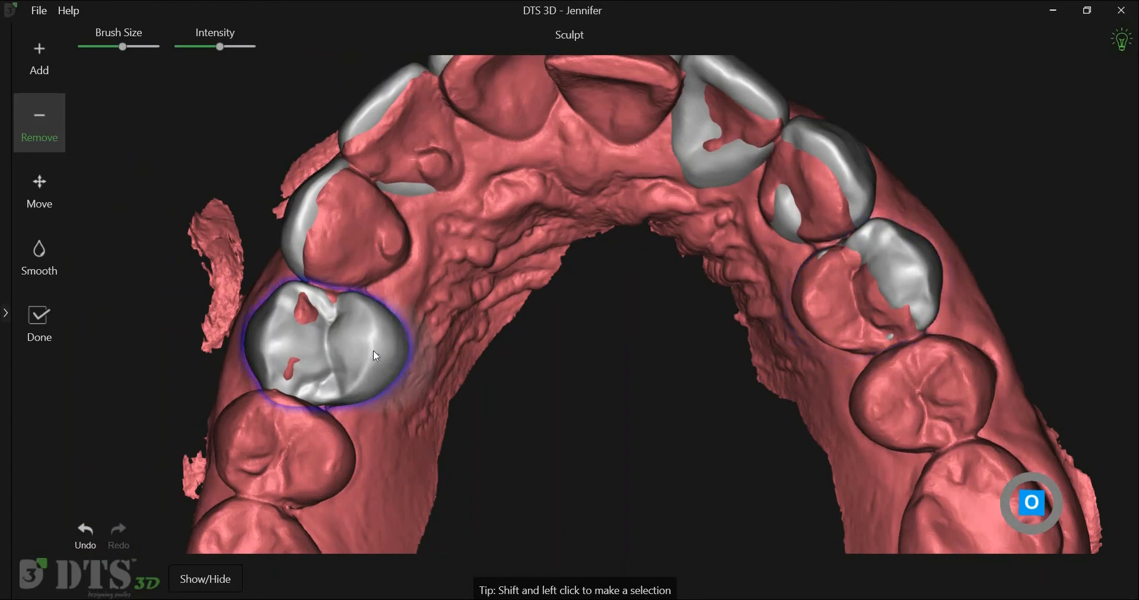
{"action": "mouse_move", "coordinate": [375, 350]}
{"action": "left_mouse_down"}
{"action": "mouse_move", "coordinate": [386, 337]}
{"action": "mouse_move", "coordinate": [391, 370]}
{"action": "mouse_move", "coordinate": [373, 372]}
{"action": "mouse_move", "coordinate": [367, 323]}
{"action": "mouse_move", "coordinate": [358, 365]}
{"action": "mouse_move", "coordinate": [330, 395]}
{"action": "left_mouse_up"}
Step: Remove the palatal excess from the left lateral incisor, left canine and right lateral incisor shells
{"action": "mouse_move", "coordinate": [586, 352]}
{"action": "middle_mouse_down"}
{"action": "mouse_move", "coordinate": [574, 448]}
{"action": "mouse_move", "coordinate": [555, 433]}
{"action": "middle_mouse_up"}
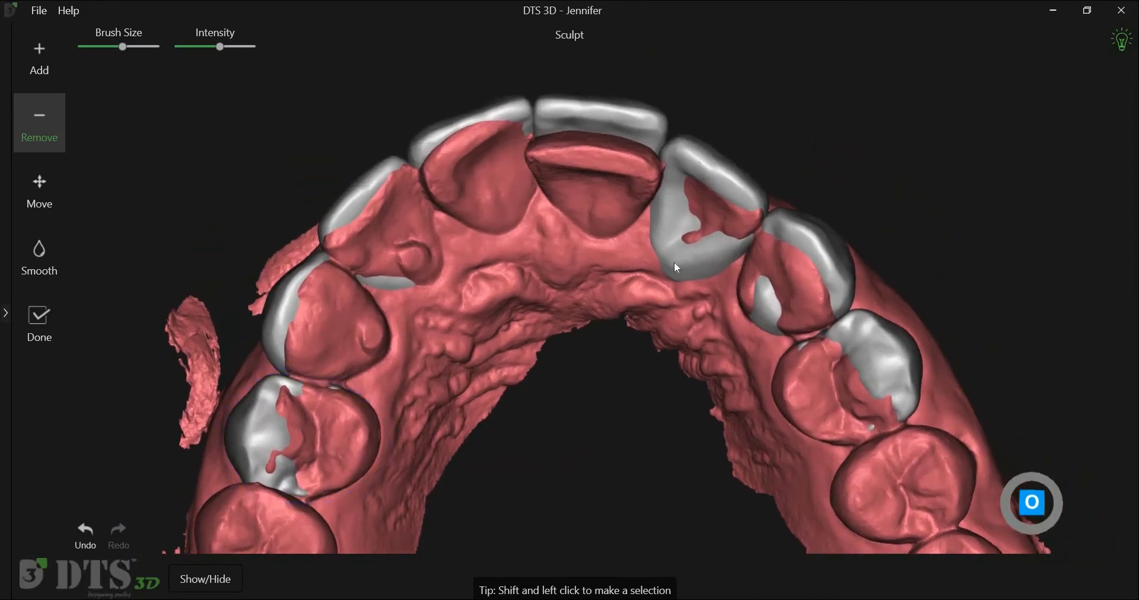
{"action": "mouse_move", "coordinate": [670, 231]}
{"action": "left_mouse_down"}
{"action": "mouse_move", "coordinate": [713, 251]}
{"action": "mouse_move", "coordinate": [762, 308]}
{"action": "left_mouse_up"}
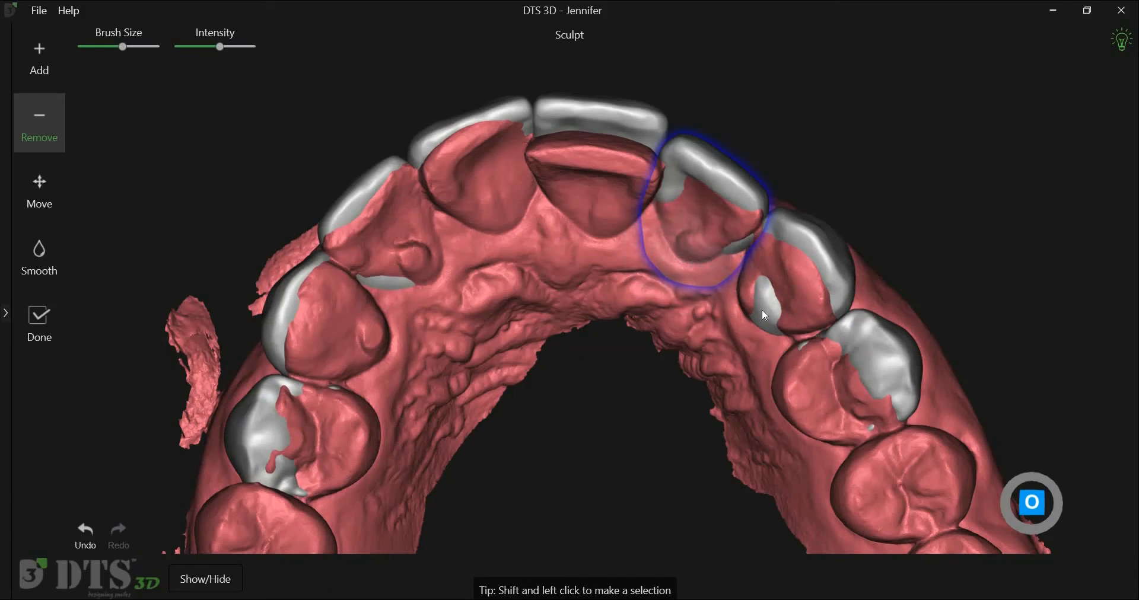
{"action": "left_click", "coordinate": [757, 304]}
{"action": "left_click", "coordinate": [757, 304]}
{"action": "left_click", "coordinate": [398, 287]}
Step: Show the mandible scan again and check the reduced shells for remaining collisions with the lower teeth
{"action": "scroll", "coordinate": [541, 396], "scroll_direction": "down", "scroll_amount": 3}
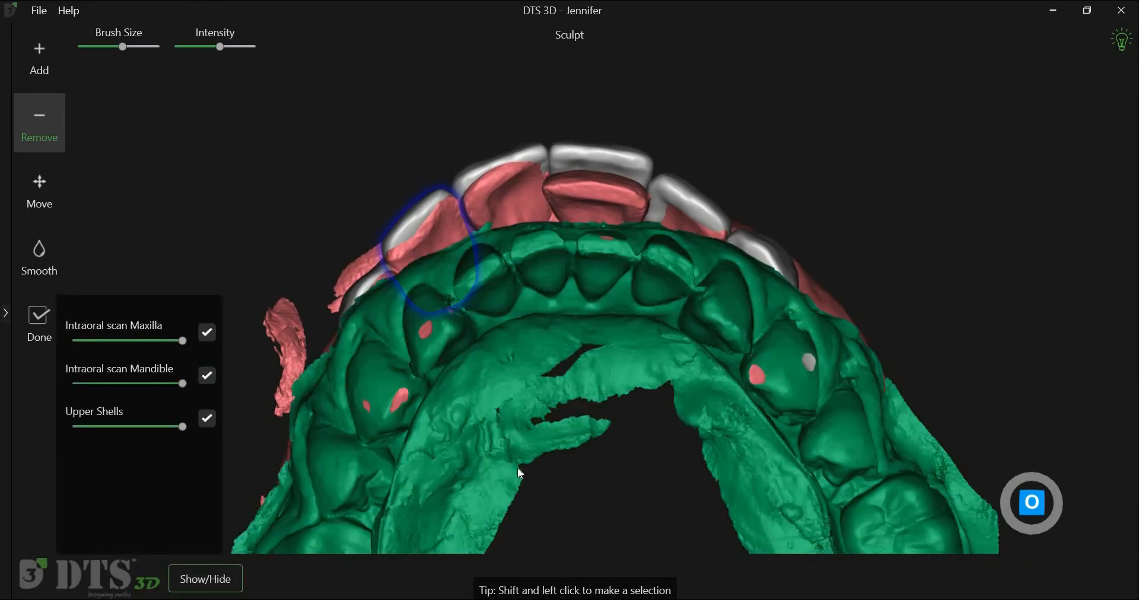
{"action": "middle_click_drag", "start_coordinate": [544, 471], "coordinate": [496, 430]}
{"action": "middle_click_drag", "start_coordinate": [636, 412], "coordinate": [752, 312]}
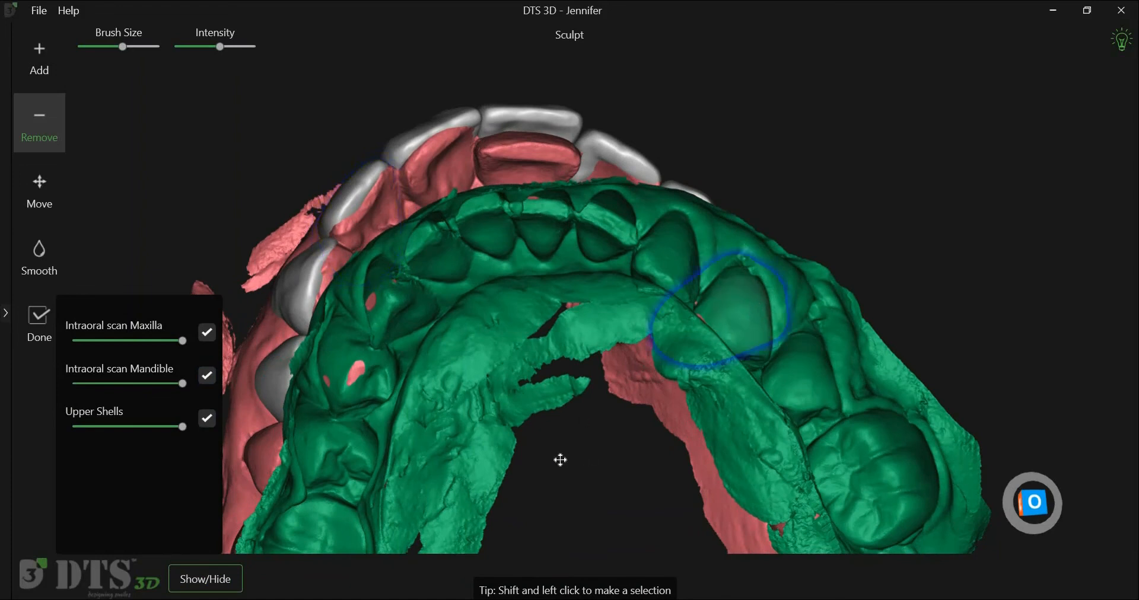
{"action": "mouse_move", "coordinate": [556, 452]}
{"action": "middle_mouse_down"}
{"action": "mouse_move", "coordinate": [539, 447]}
{"action": "mouse_move", "coordinate": [552, 432]}
{"action": "mouse_move", "coordinate": [577, 446]}
{"action": "mouse_move", "coordinate": [564, 463]}
{"action": "mouse_move", "coordinate": [564, 440]}
{"action": "mouse_move", "coordinate": [574, 453]}
{"action": "middle_mouse_up"}
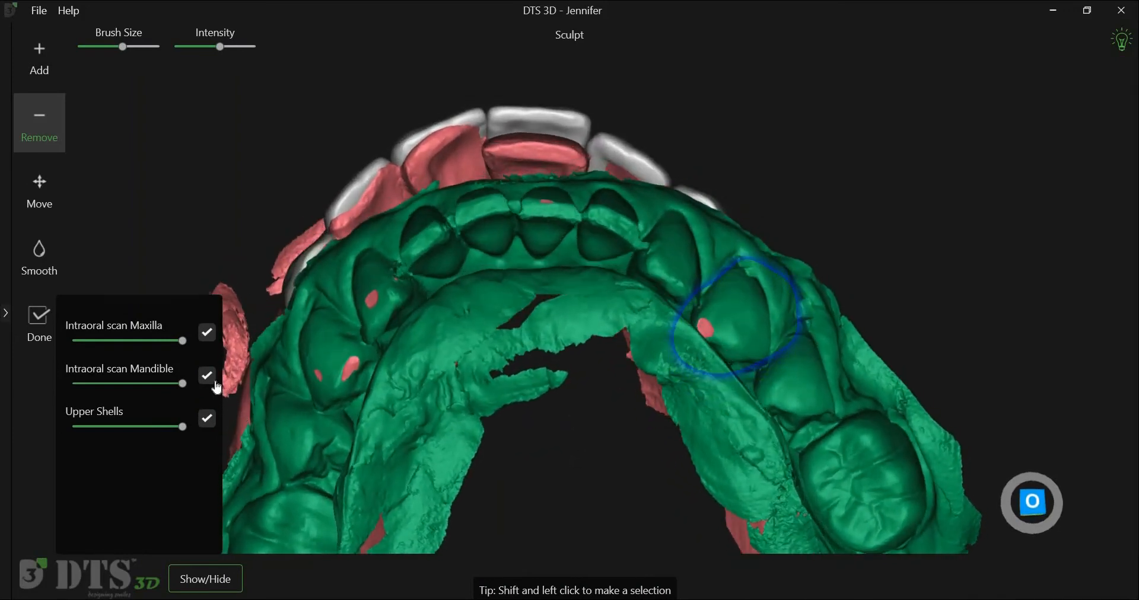
Step: Hide the mandible scan and return to a front view of the upper shells
{"action": "left_click", "coordinate": [207, 375]}
{"action": "middle_click_drag", "start_coordinate": [564, 455], "coordinate": [702, 465]}
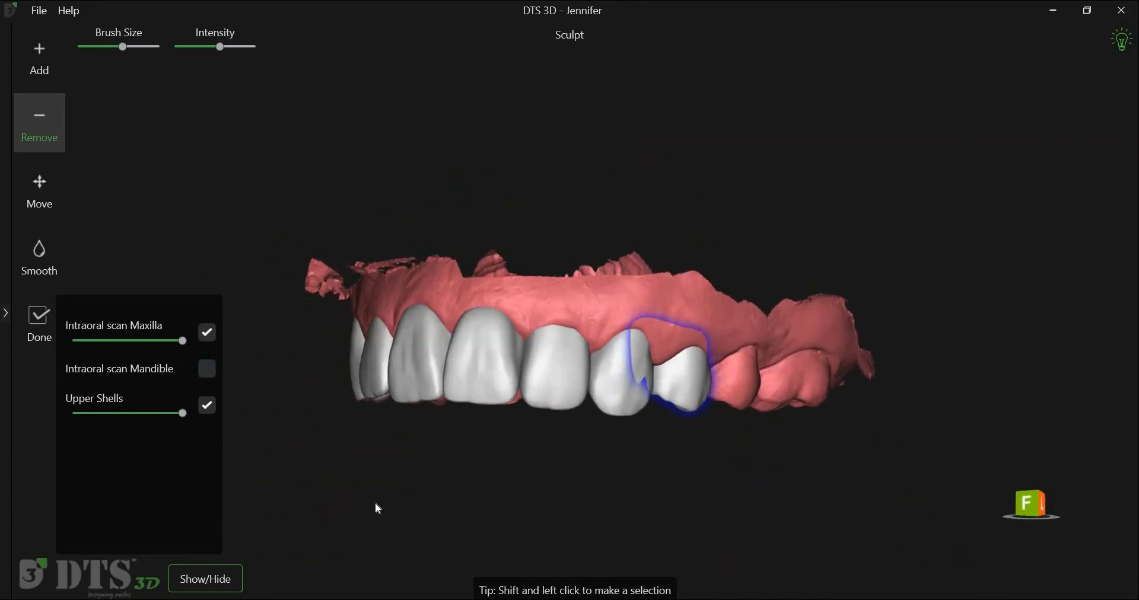
{"action": "middle_click_drag", "start_coordinate": [224, 272], "coordinate": [230, 286]}
{"action": "scroll", "coordinate": [371, 191], "scroll_direction": "up", "scroll_amount": 5}
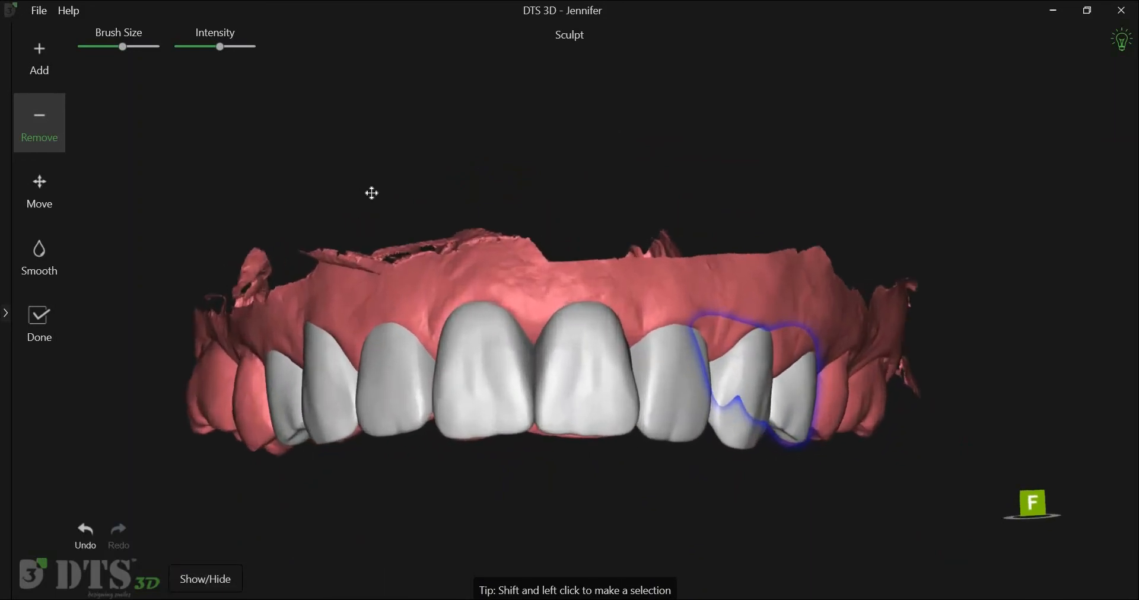
Step: Smooth the labial surfaces of both central incisor shells using a larger brush and lower intensity
{"action": "left_click", "coordinate": [64, 271]}
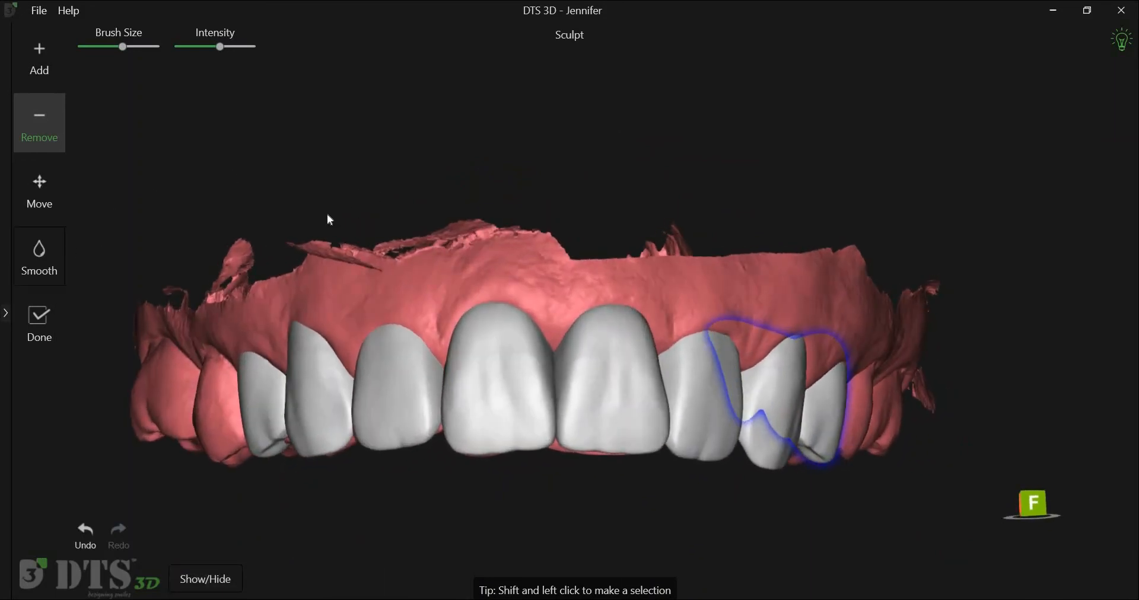
{"action": "middle_click_drag", "start_coordinate": [383, 267], "coordinate": [380, 266]}
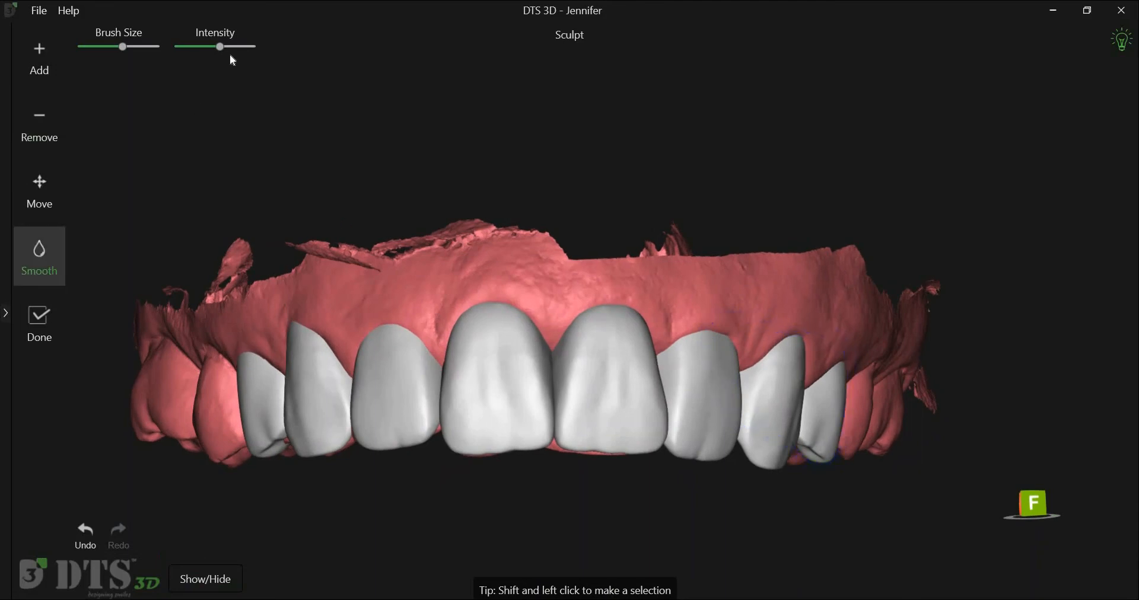
{"action": "left_click_drag", "start_coordinate": [223, 51], "coordinate": [194, 55]}
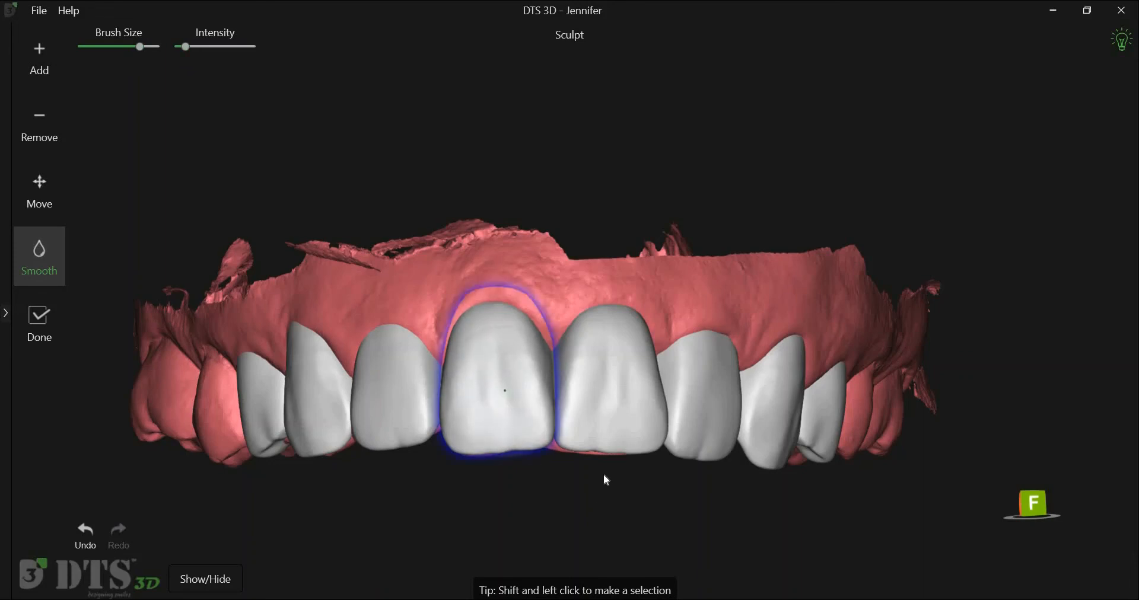
{"action": "right_click_drag", "start_coordinate": [591, 425], "coordinate": [582, 386]}
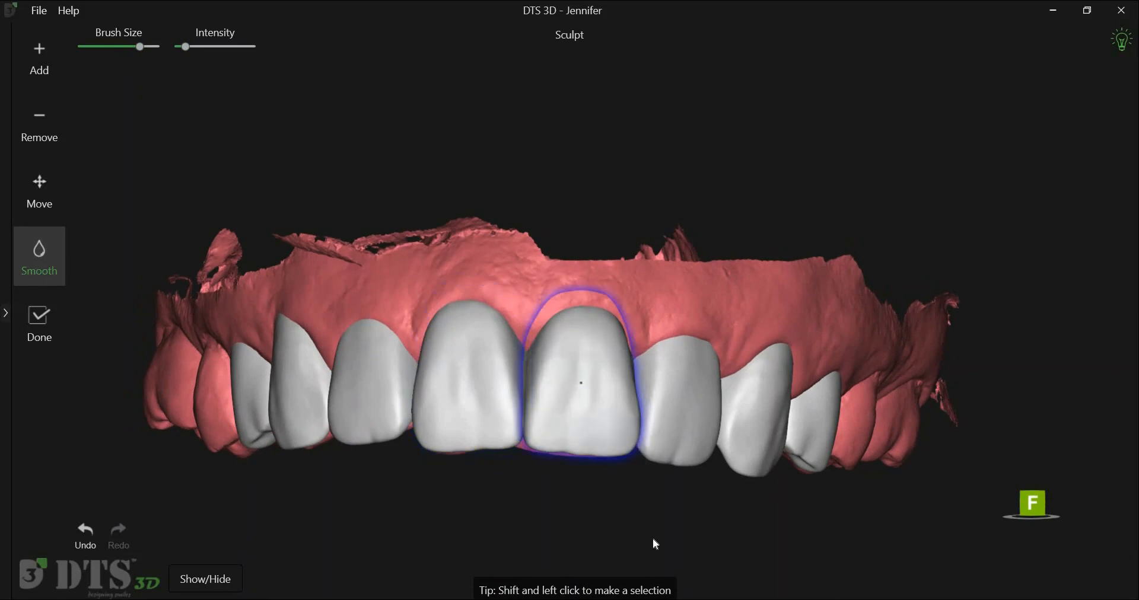
Step: Smooth the facial surface of the right canine shell
{"action": "right_click_drag", "start_coordinate": [605, 533], "coordinate": [604, 425]}
{"action": "right_click_drag", "start_coordinate": [498, 469], "coordinate": [542, 421]}
{"action": "left_click", "coordinate": [542, 421]}
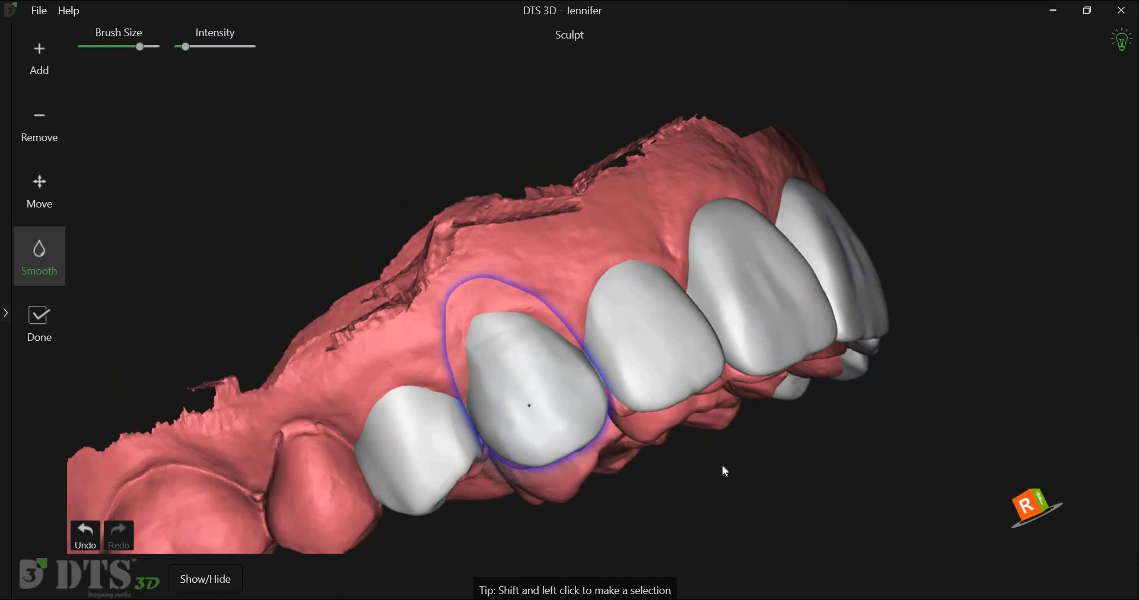
Step: Make the upper shells semi-transparent over the maxilla scan and switch to the Remove brush
{"action": "right_click_drag", "start_coordinate": [643, 488], "coordinate": [596, 465]}
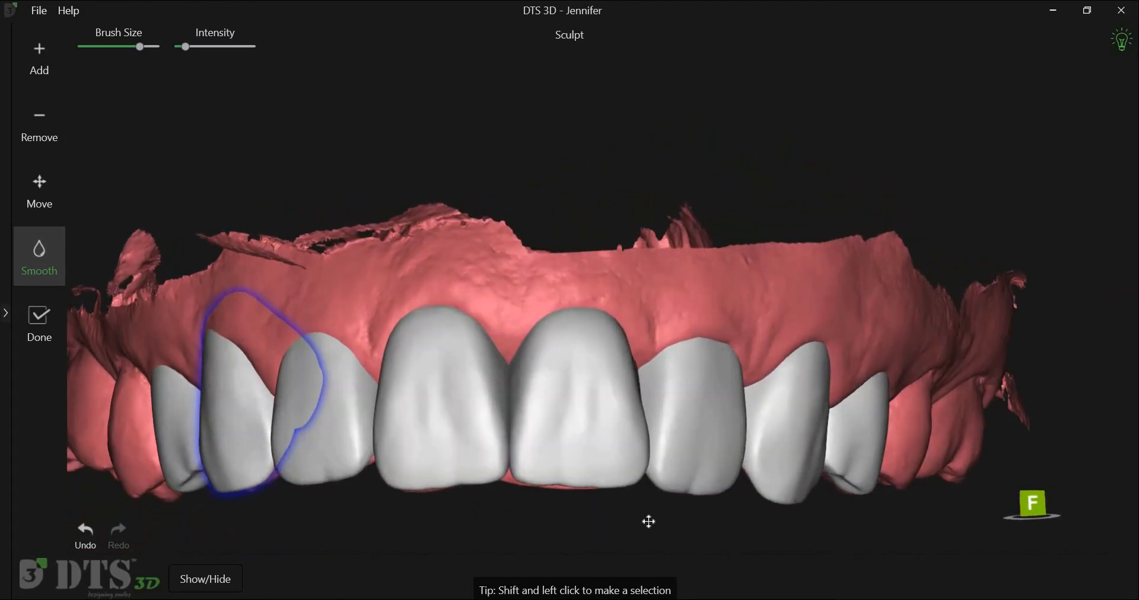
{"action": "right_click_drag", "start_coordinate": [783, 466], "coordinate": [753, 483]}
{"action": "left_click", "coordinate": [225, 569]}
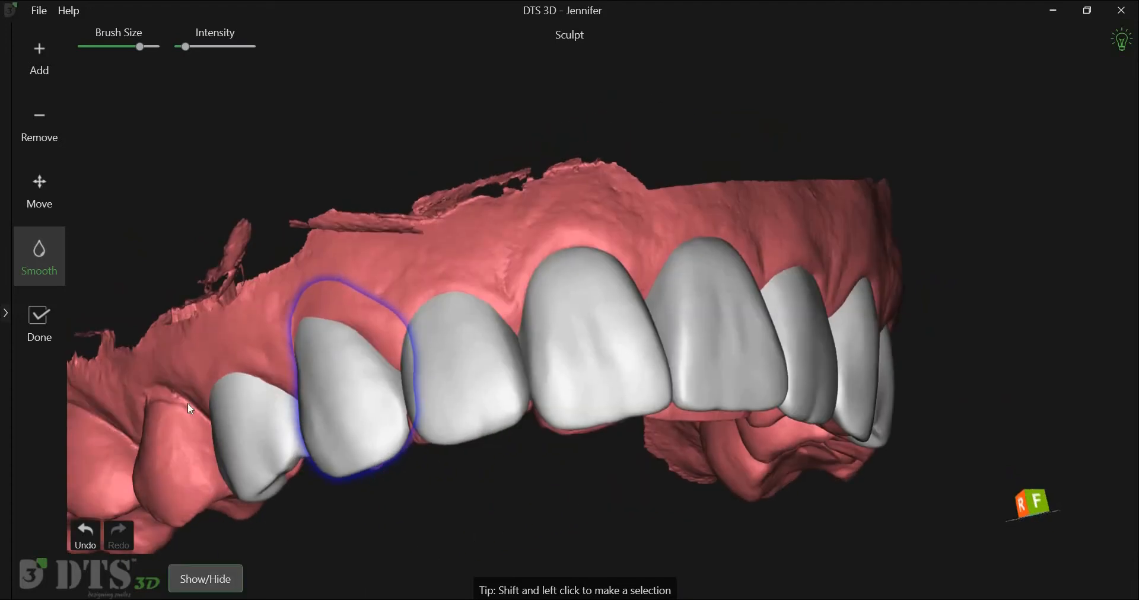
{"action": "left_click", "coordinate": [148, 414]}
{"action": "right_click_drag", "start_coordinate": [595, 491], "coordinate": [617, 496]}
{"action": "left_click", "coordinate": [39, 122]}
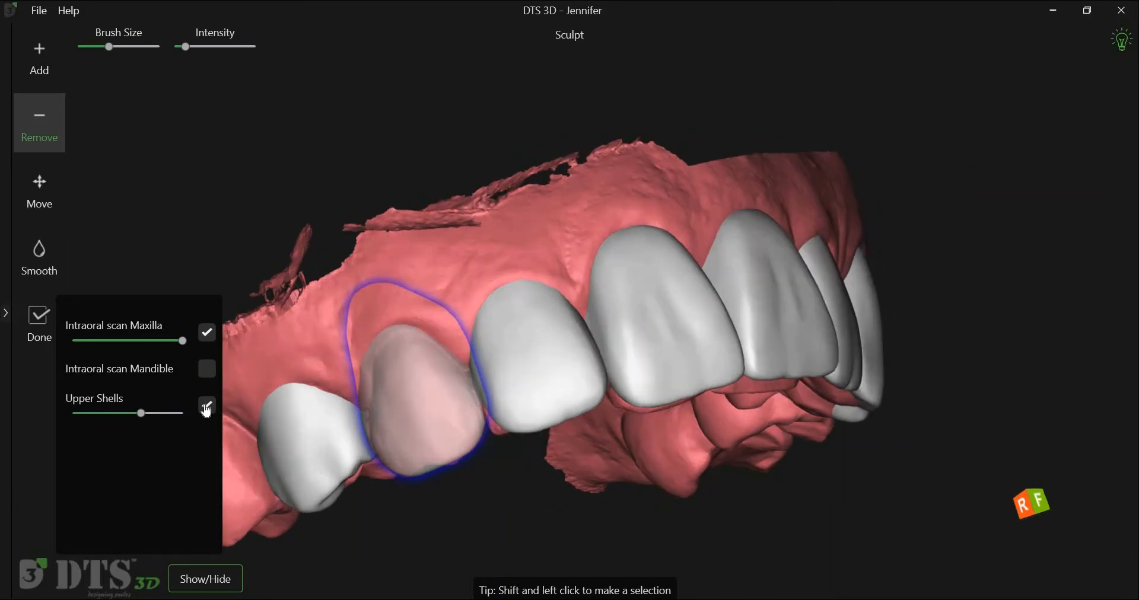
Step: Compare the upper shells at full and reduced opacity against the maxilla scan, ending semi-transparent in a front-left view
{"action": "left_click", "coordinate": [207, 407]}
{"action": "left_click", "coordinate": [142, 416]}
{"action": "left_click_drag", "start_coordinate": [162, 413], "coordinate": [184, 415]}
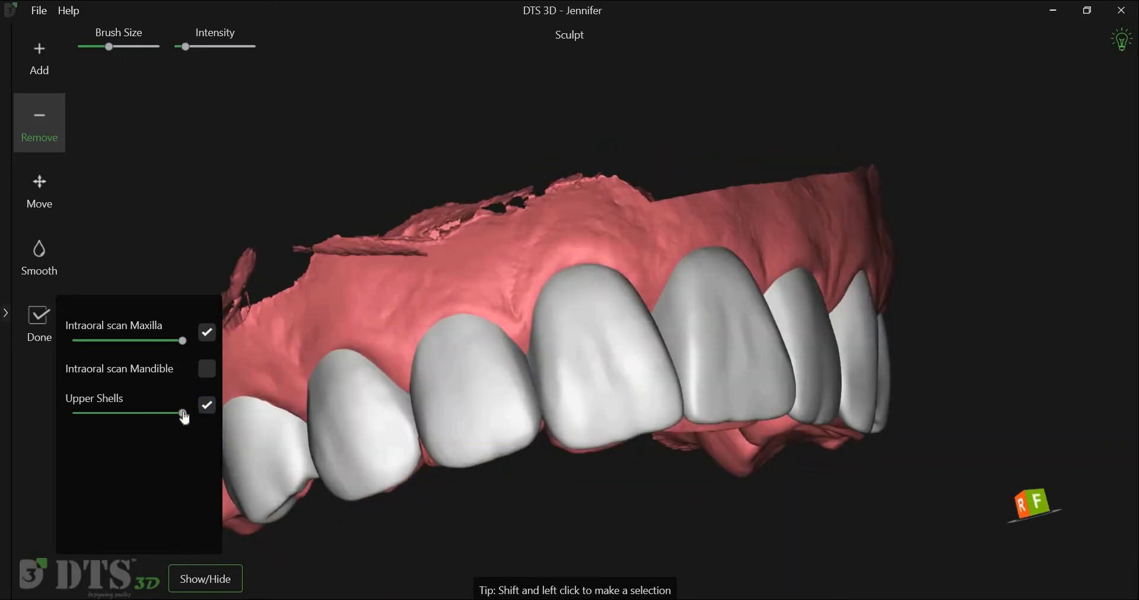
{"action": "left_click_drag", "start_coordinate": [184, 414], "coordinate": [143, 414]}
{"action": "right_click_drag", "start_coordinate": [586, 532], "coordinate": [781, 186]}
{"action": "right_click_drag", "start_coordinate": [630, 427], "coordinate": [558, 477]}
{"action": "right_click_drag", "start_coordinate": [313, 307], "coordinate": [281, 285]}
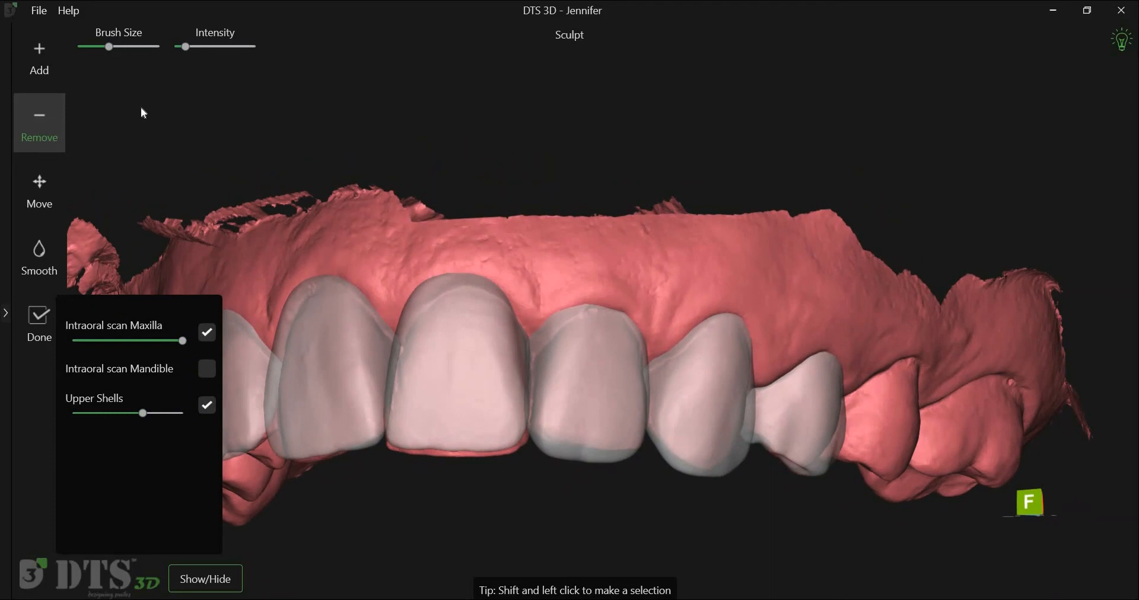
Step: Select the left central, left lateral, right premolar and right canine shells in turn and examine their gum margins
{"action": "left_click", "coordinate": [436, 287], "text": "shift"}
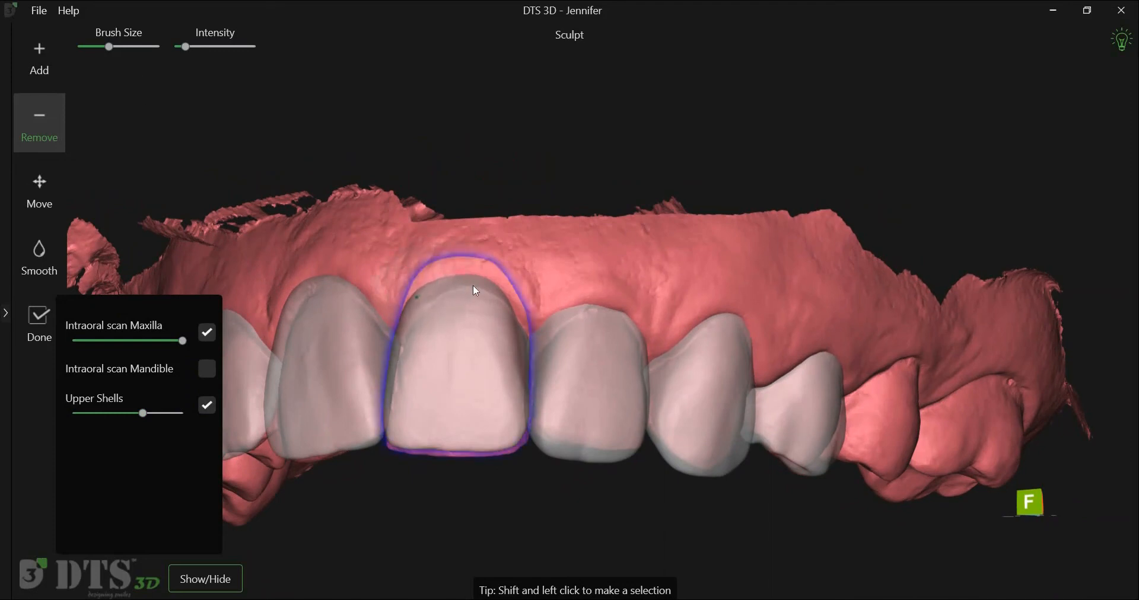
{"action": "left_click", "coordinate": [549, 328], "text": "shift"}
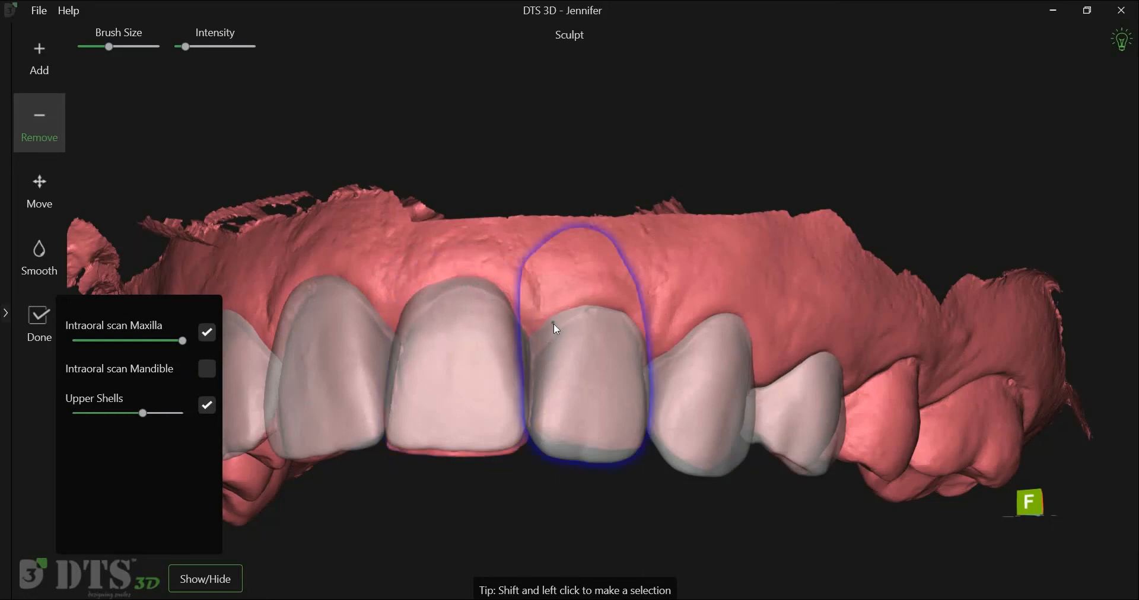
{"action": "right_click_drag", "start_coordinate": [839, 282], "coordinate": [453, 338]}
{"action": "left_click", "coordinate": [442, 353], "text": "shift"}
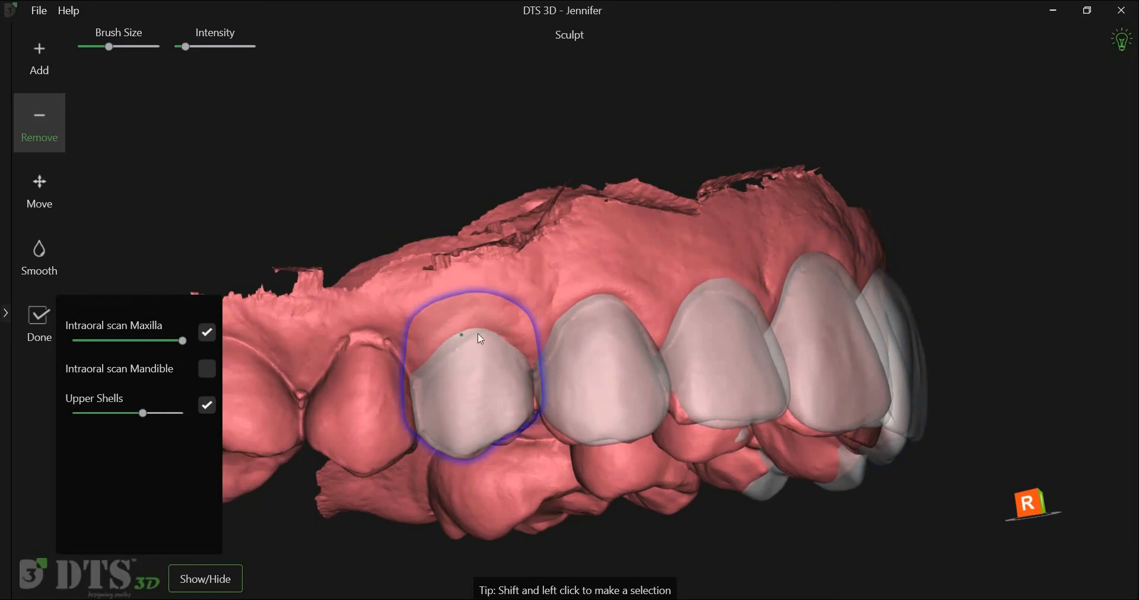
{"action": "right_click_drag", "start_coordinate": [549, 291], "coordinate": [508, 327]}
{"action": "left_click", "coordinate": [502, 339], "text": "shift"}
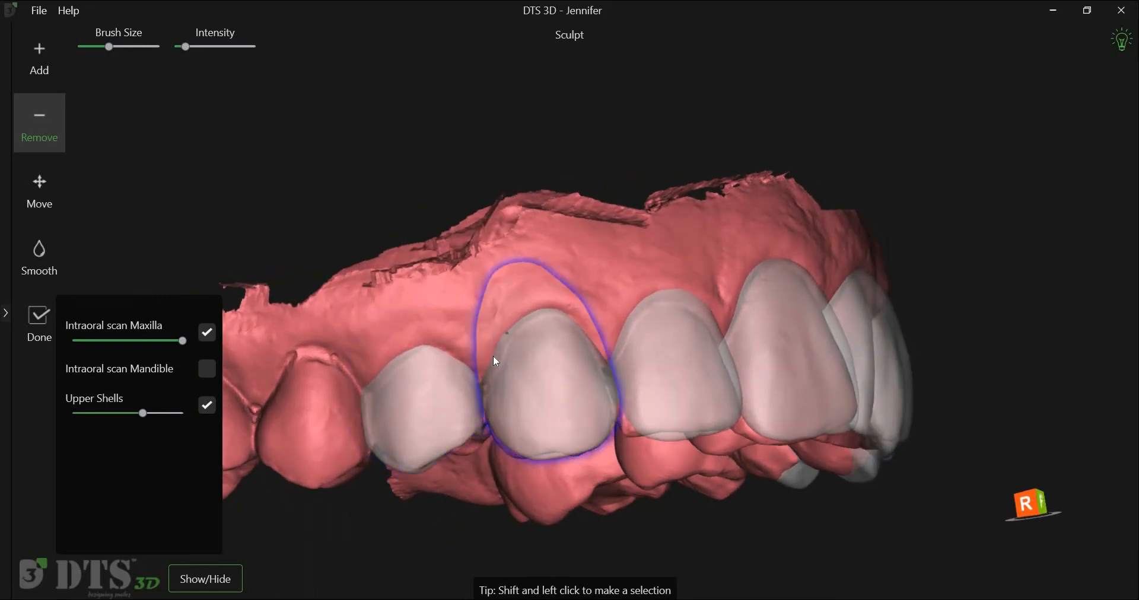
Step: Examine the gum margins of the right lateral and both central incisor shells, and restore the shells to full opacity
{"action": "right_click_drag", "start_coordinate": [551, 292], "coordinate": [601, 319]}
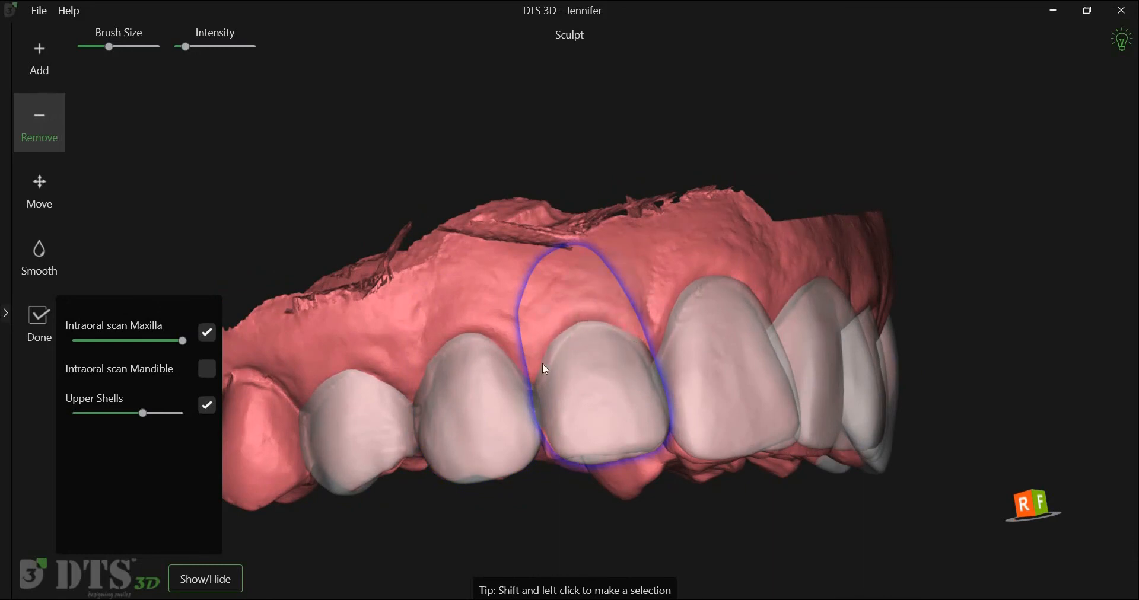
{"action": "right_click_drag", "start_coordinate": [542, 363], "coordinate": [499, 305]}
{"action": "left_click", "coordinate": [497, 321], "text": "shift"}
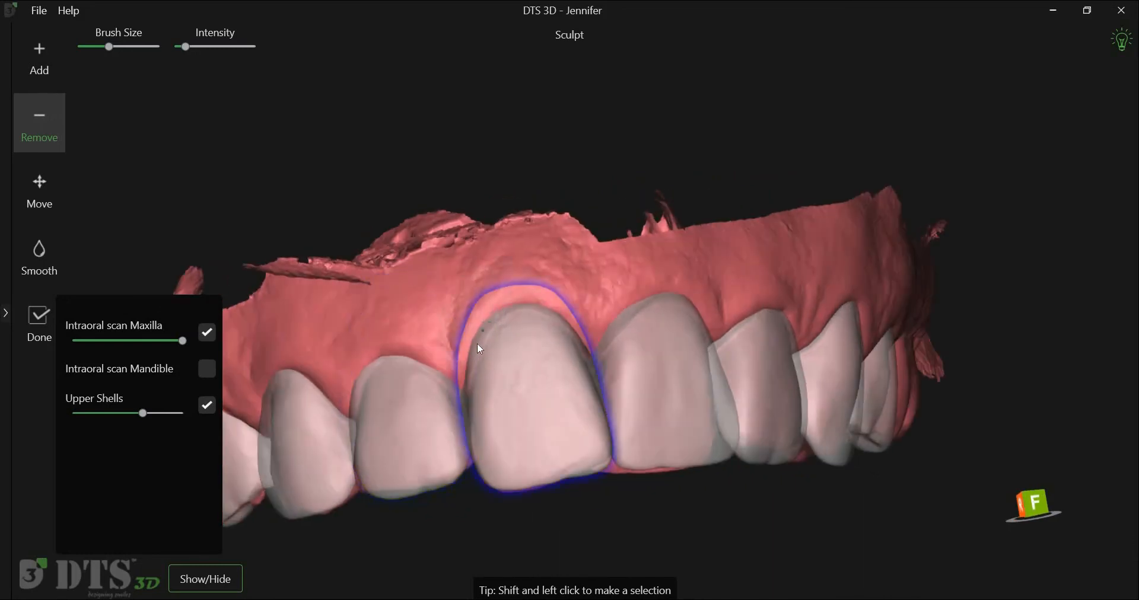
{"action": "right_click_drag", "start_coordinate": [556, 312], "coordinate": [557, 321]}
{"action": "left_click", "coordinate": [557, 317], "text": "shift"}
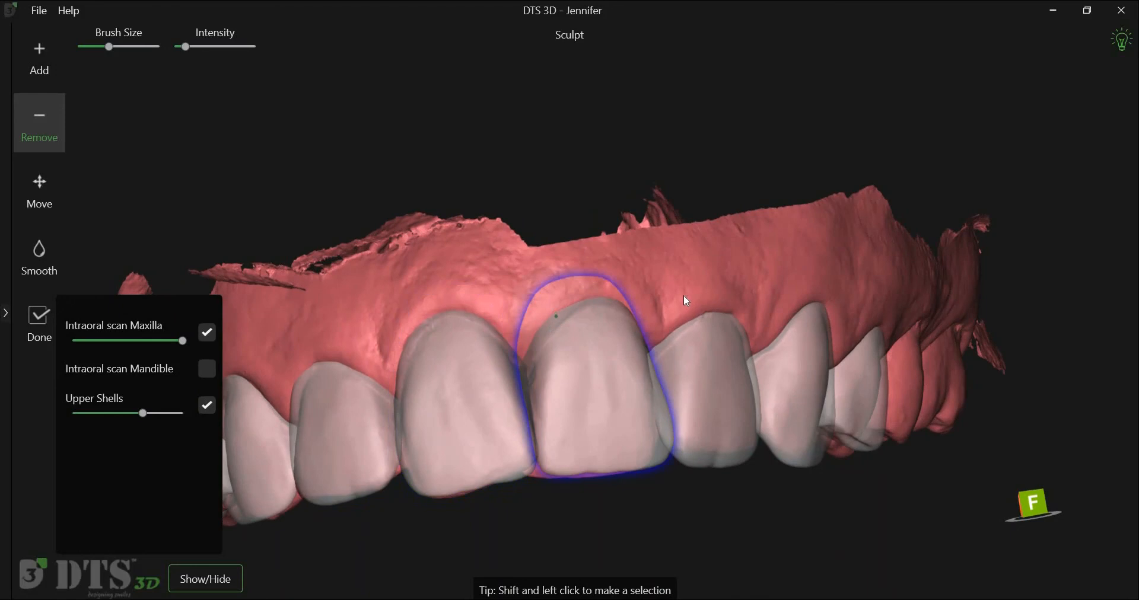
{"action": "left_click_drag", "start_coordinate": [147, 421], "coordinate": [200, 423]}
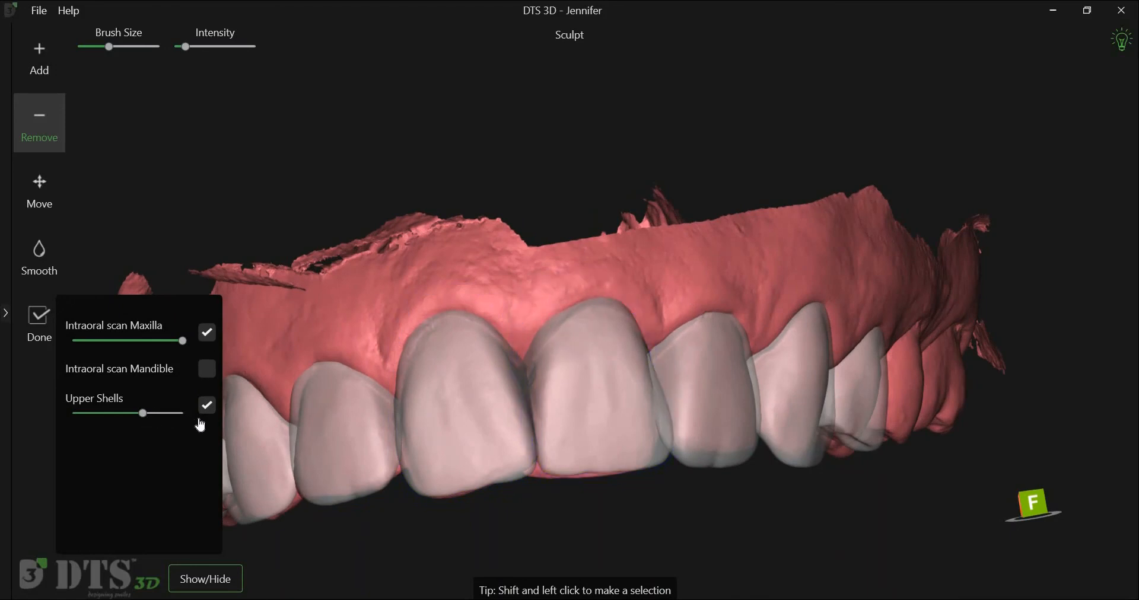
{"action": "right_click_drag", "start_coordinate": [771, 460], "coordinate": [707, 475]}
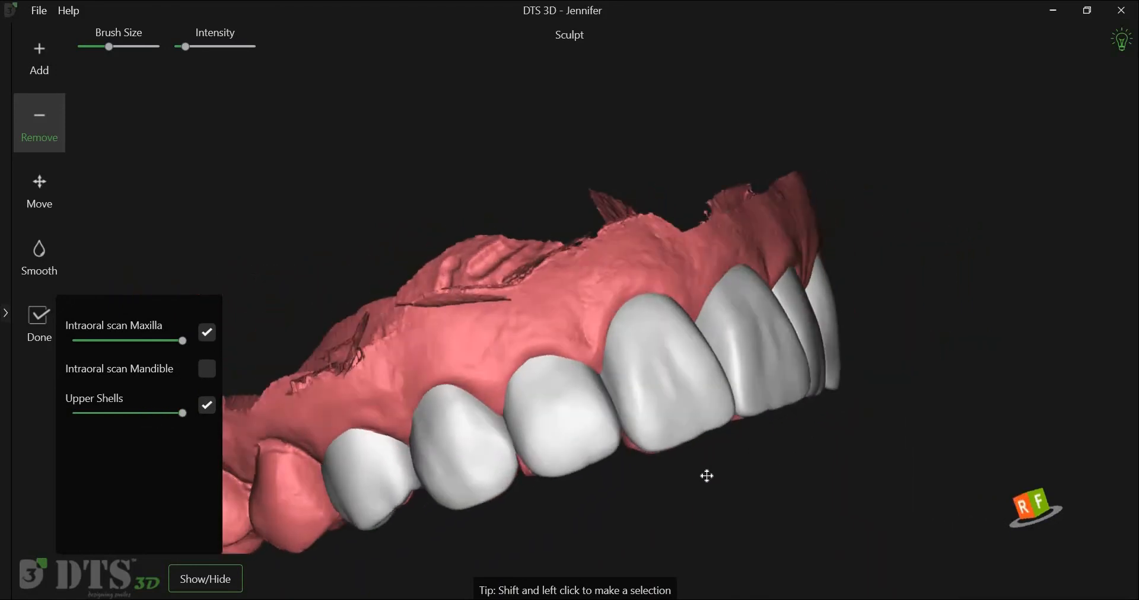
Step: Switch to the Move brush and examine the right lateral and canine shell margins with the shells slightly transparent
{"action": "left_click", "coordinate": [39, 189]}
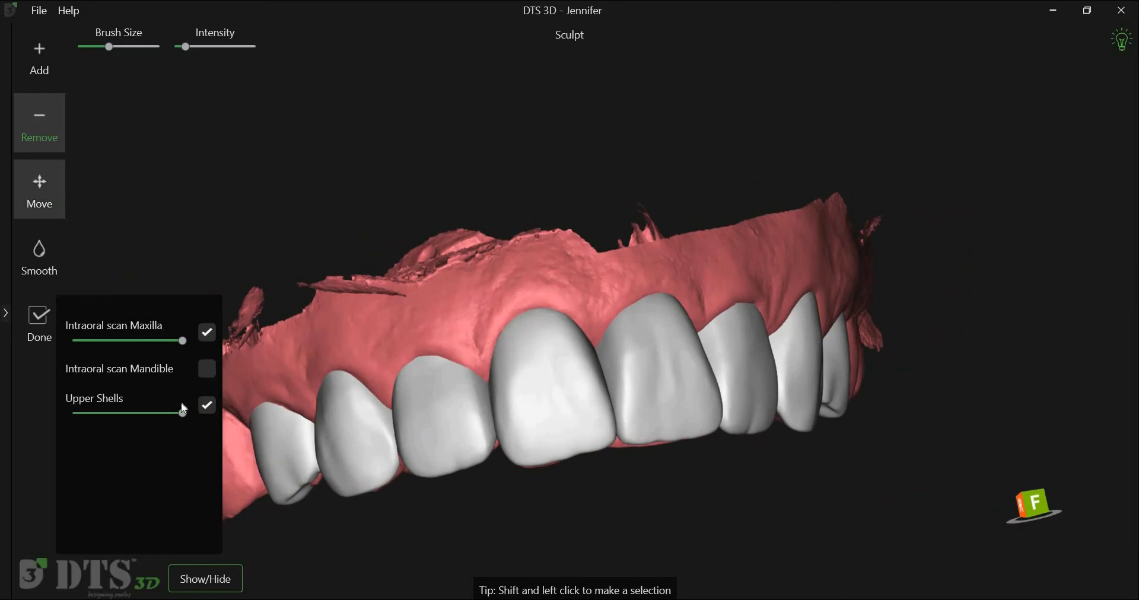
{"action": "left_click", "coordinate": [160, 421]}
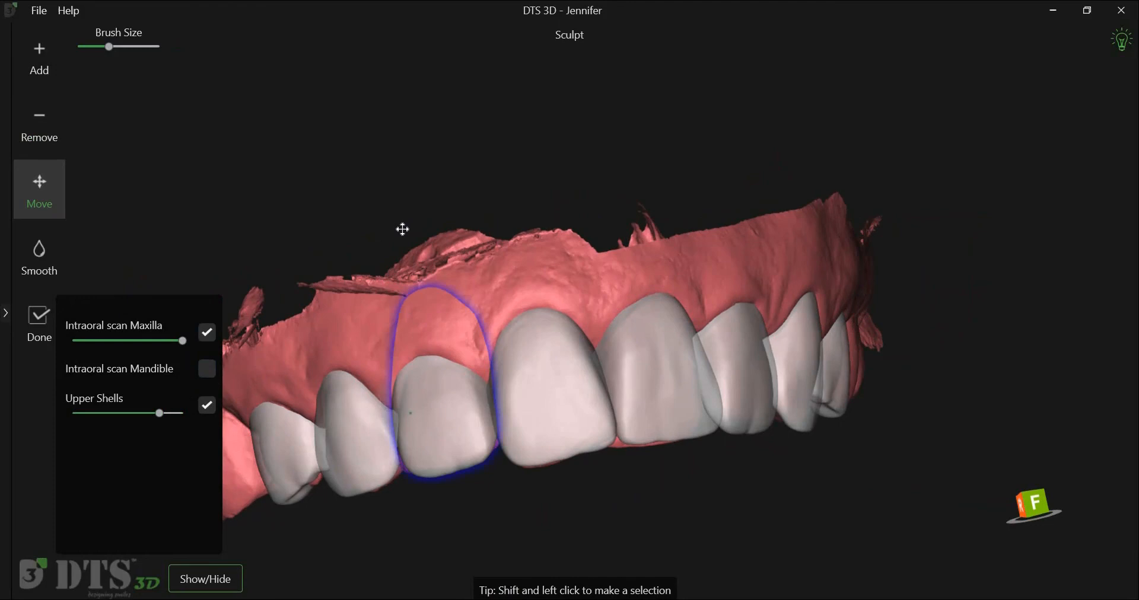
{"action": "double_click", "coordinate": [483, 335]}
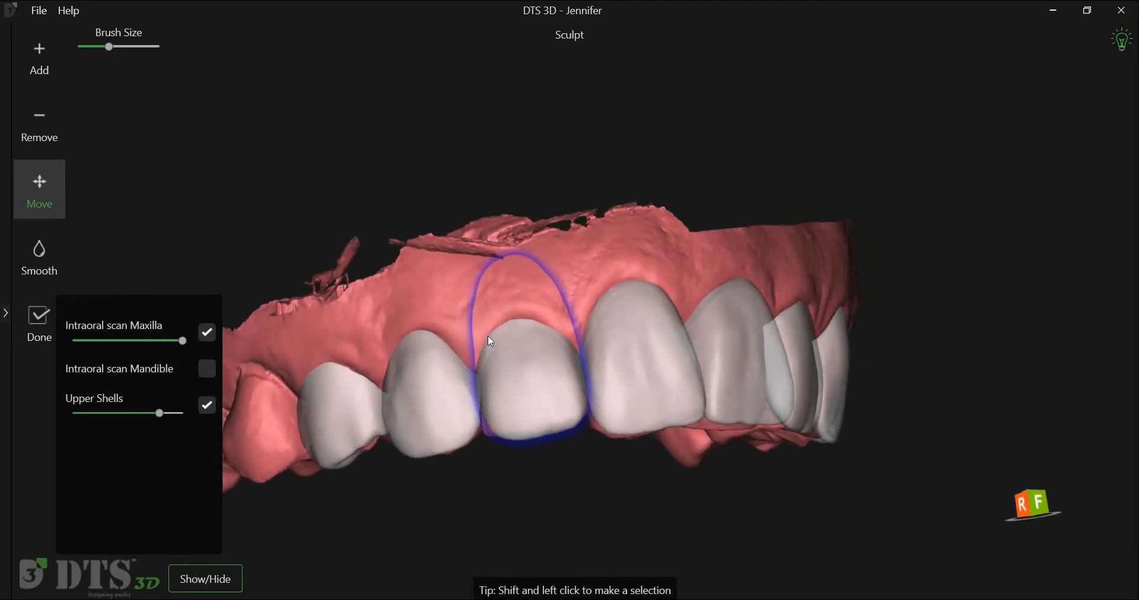
{"action": "left_click", "coordinate": [408, 351]}
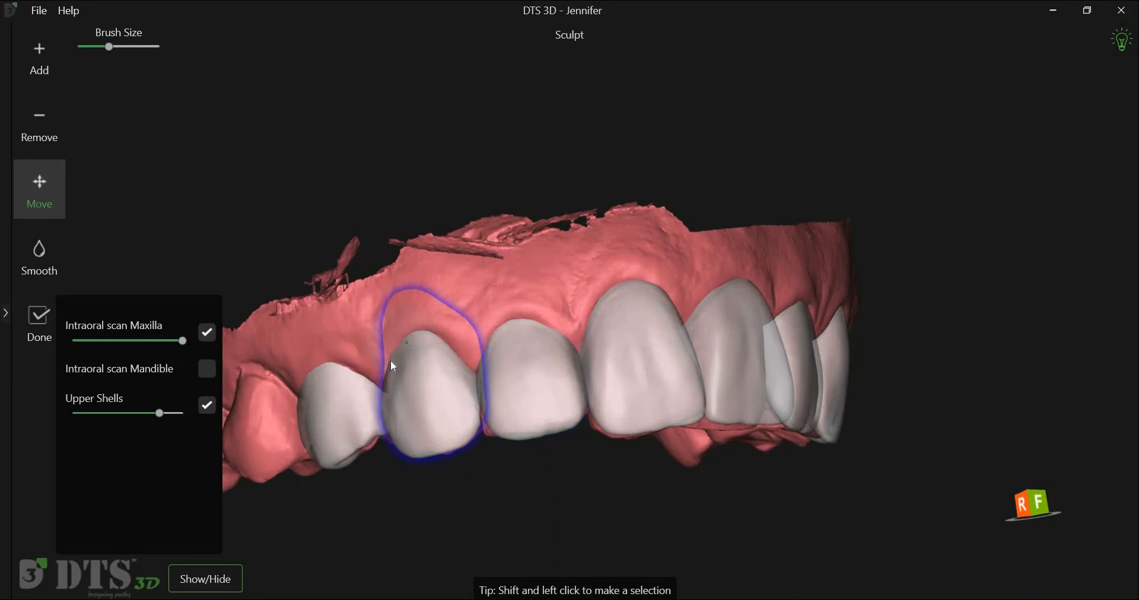
{"action": "right_click_drag", "start_coordinate": [537, 493], "coordinate": [587, 480]}
{"action": "right_click_drag", "start_coordinate": [452, 478], "coordinate": [379, 447]}
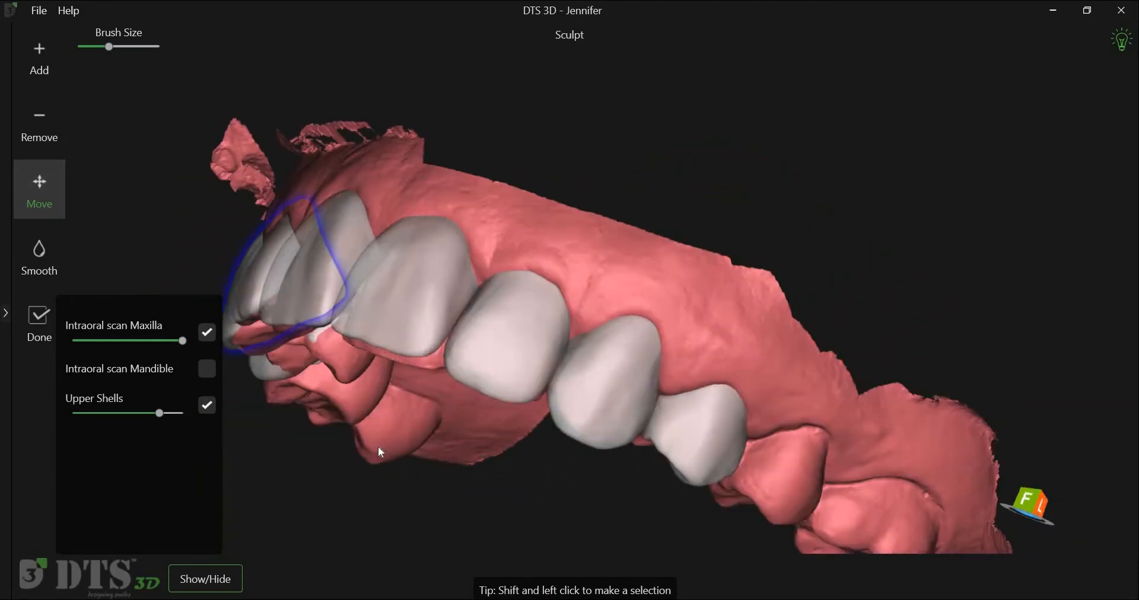
Step: Restore full shell opacity, then hide and show the upper shells to compare them with the original teeth
{"action": "left_click_drag", "start_coordinate": [159, 414], "coordinate": [183, 418]}
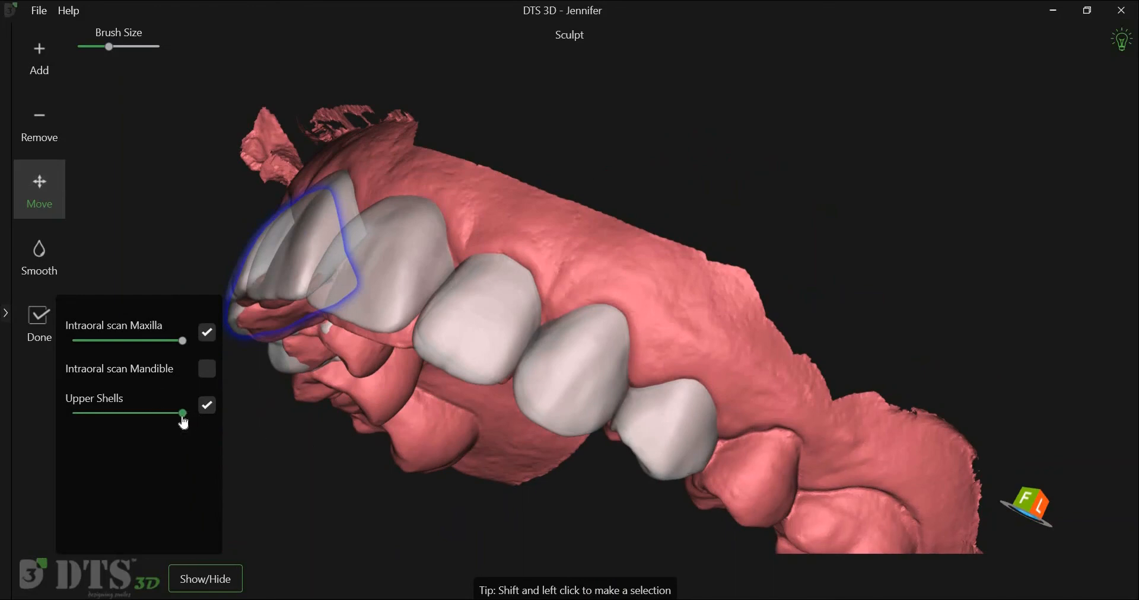
{"action": "left_click", "coordinate": [211, 412]}
{"action": "left_click", "coordinate": [210, 413]}
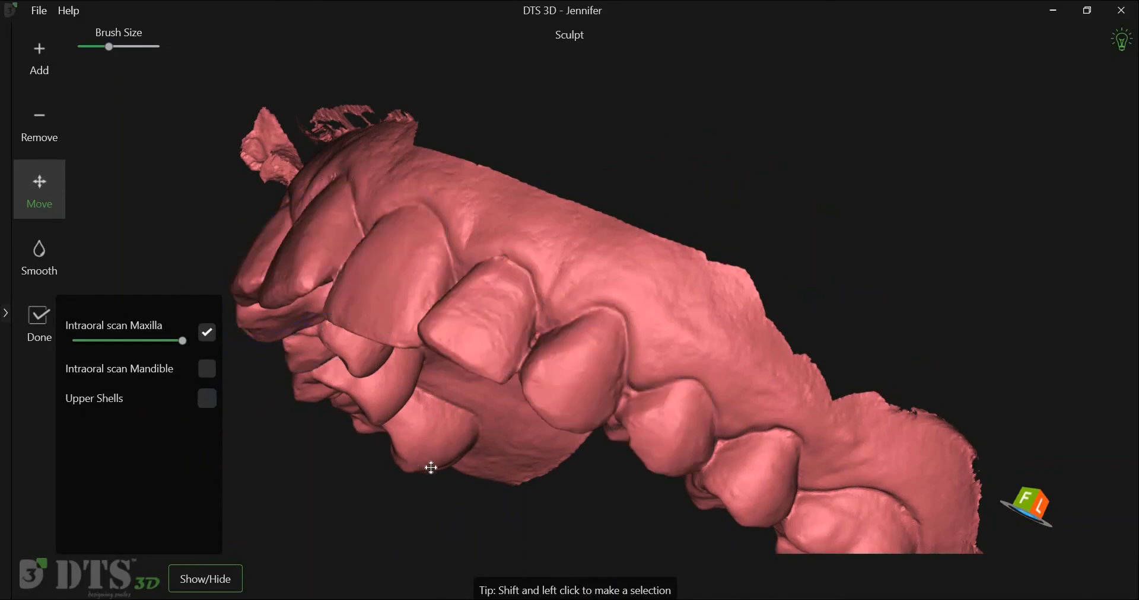
{"action": "right_click_drag", "start_coordinate": [445, 482], "coordinate": [681, 438]}
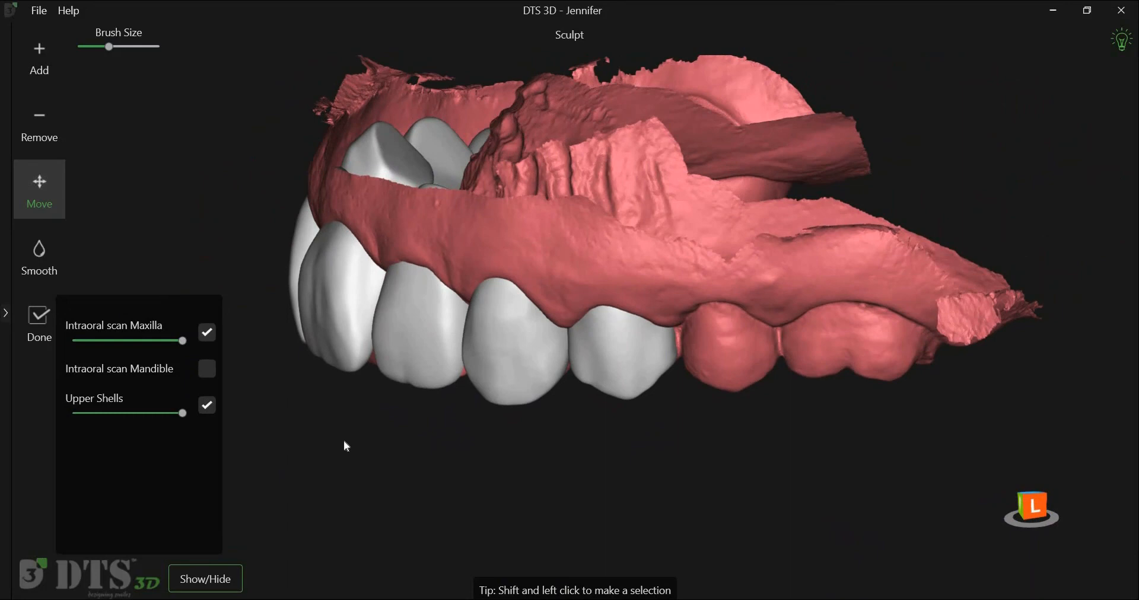
Step: Try adjusting the left central incisor shell with a larger Move brush, and undo the last change
{"action": "left_click_drag", "start_coordinate": [109, 46], "coordinate": [124, 47]}
{"action": "left_click", "coordinate": [225, 575]}
{"action": "left_click", "coordinate": [320, 269], "text": "shift"}
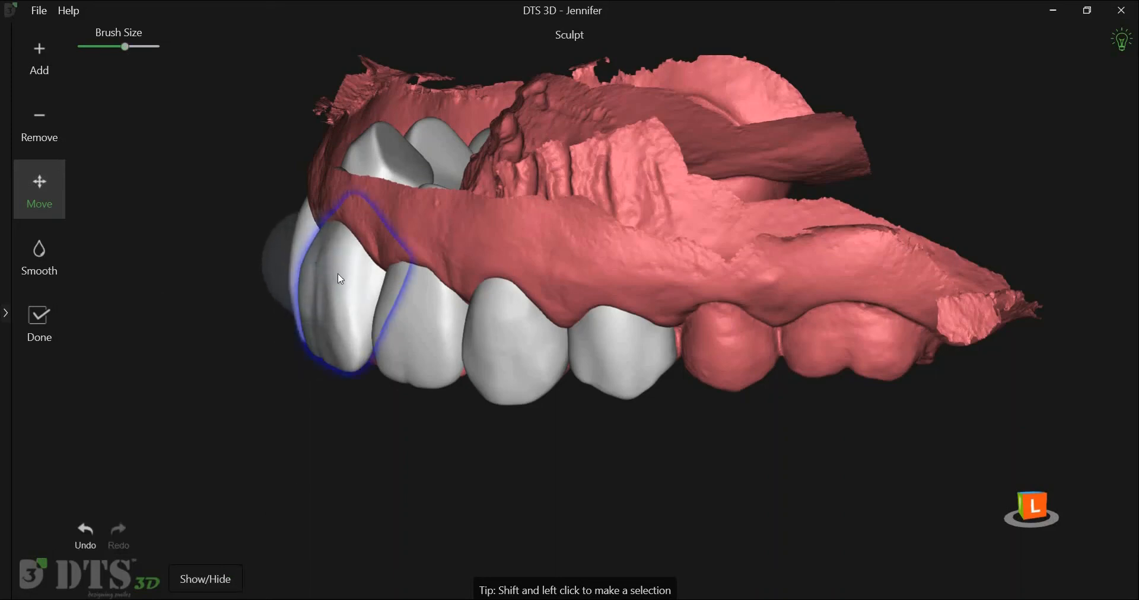
{"action": "right_click_drag", "start_coordinate": [388, 440], "coordinate": [510, 427]}
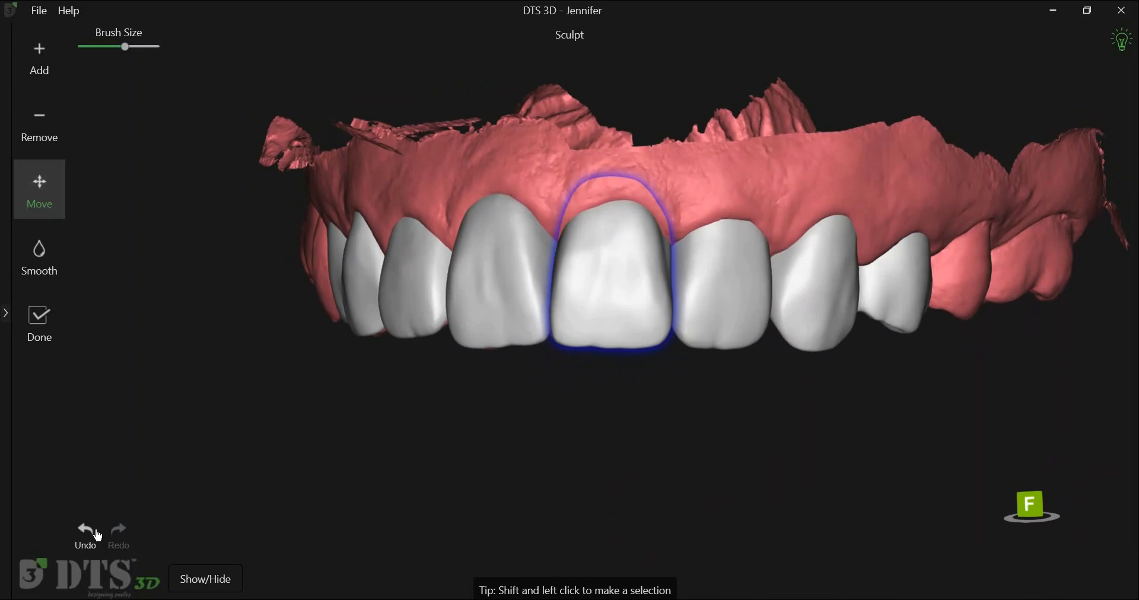
{"action": "left_click", "coordinate": [85, 533]}
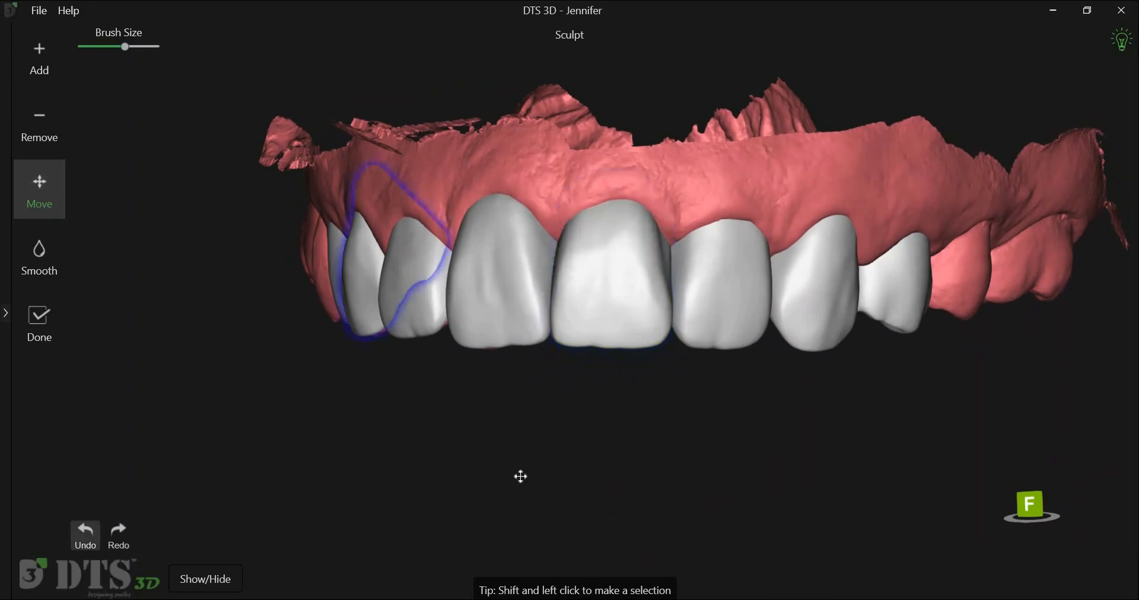
Step: Finish sculpting and start the export with only Merged Model Maxilla (Scan + Shells) selected
{"action": "right_click_drag", "start_coordinate": [448, 498], "coordinate": [451, 439]}
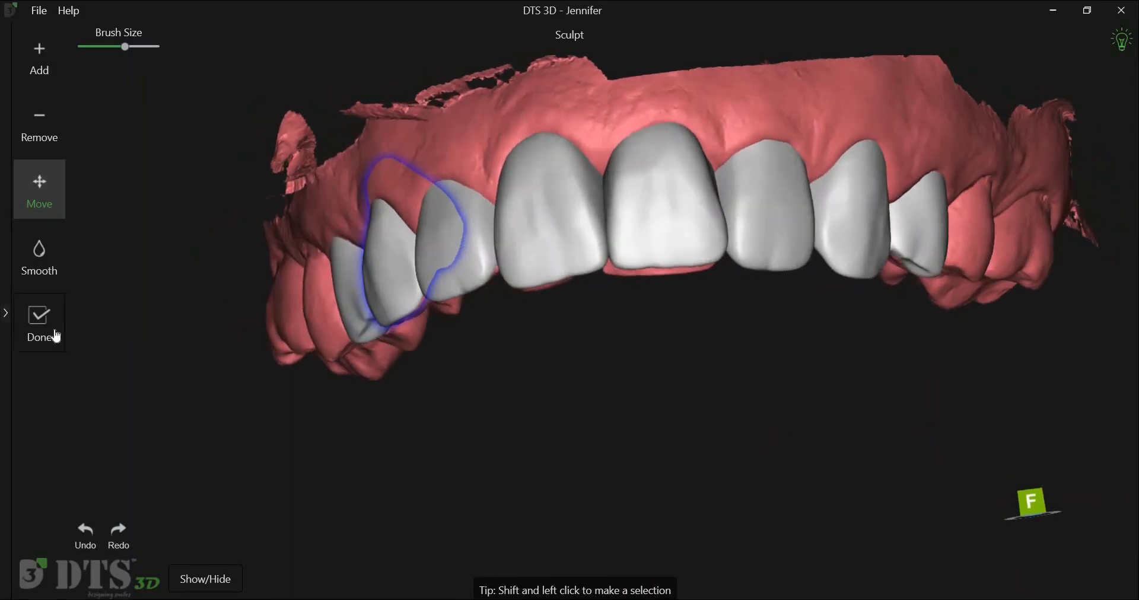
{"action": "left_click", "coordinate": [57, 335]}
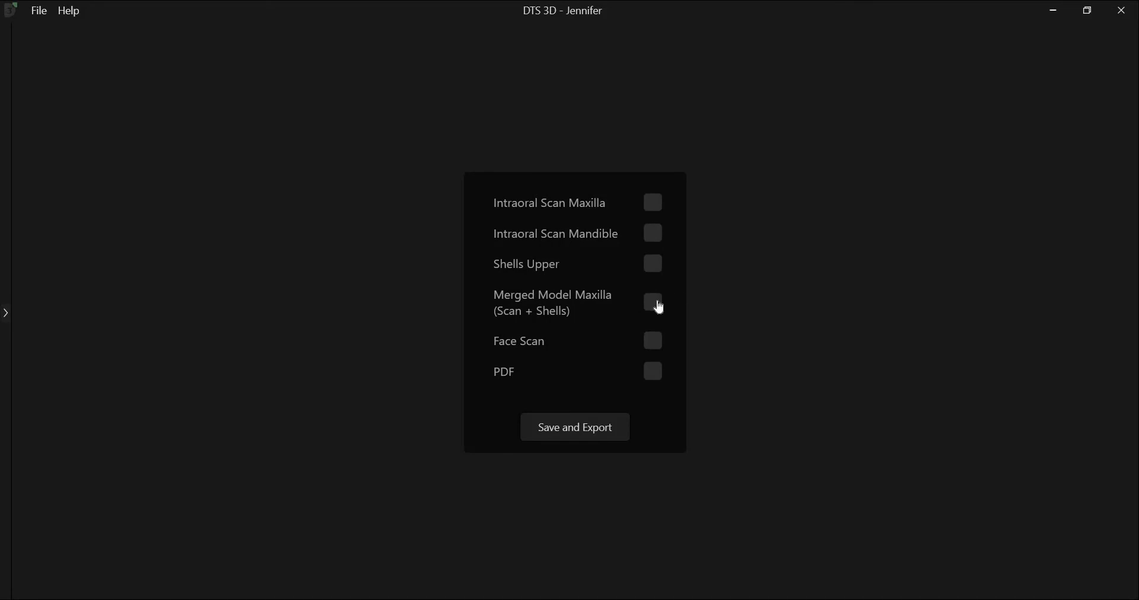
{"action": "left_click", "coordinate": [660, 308]}
{"action": "left_click", "coordinate": [613, 431]}
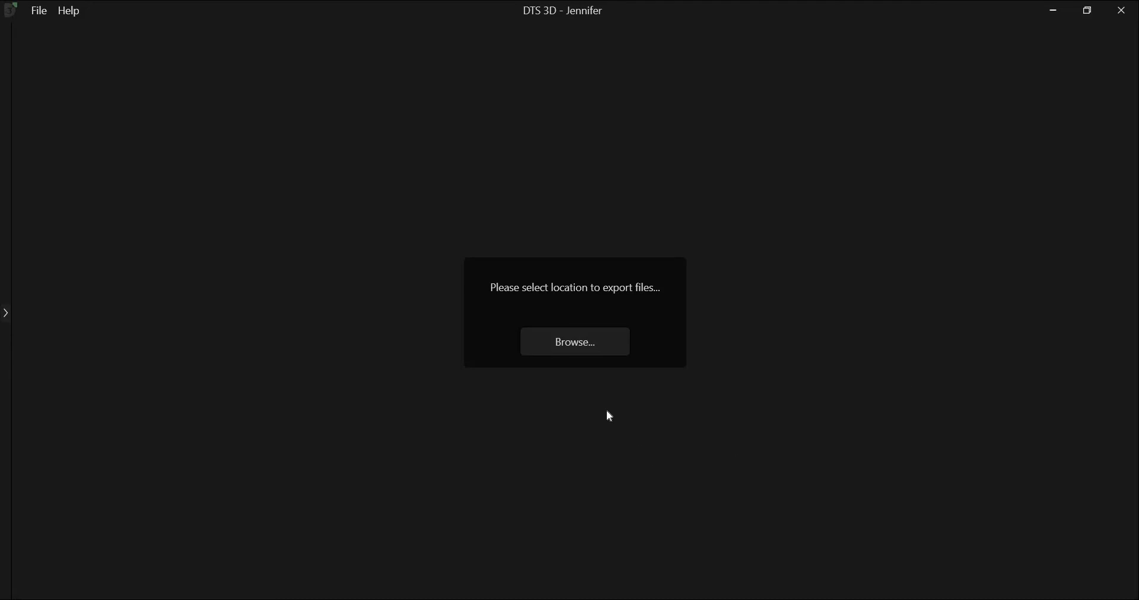
Step: Create a new folder named after the patient on the desktop and use it as the export location
{"action": "left_click", "coordinate": [589, 350]}
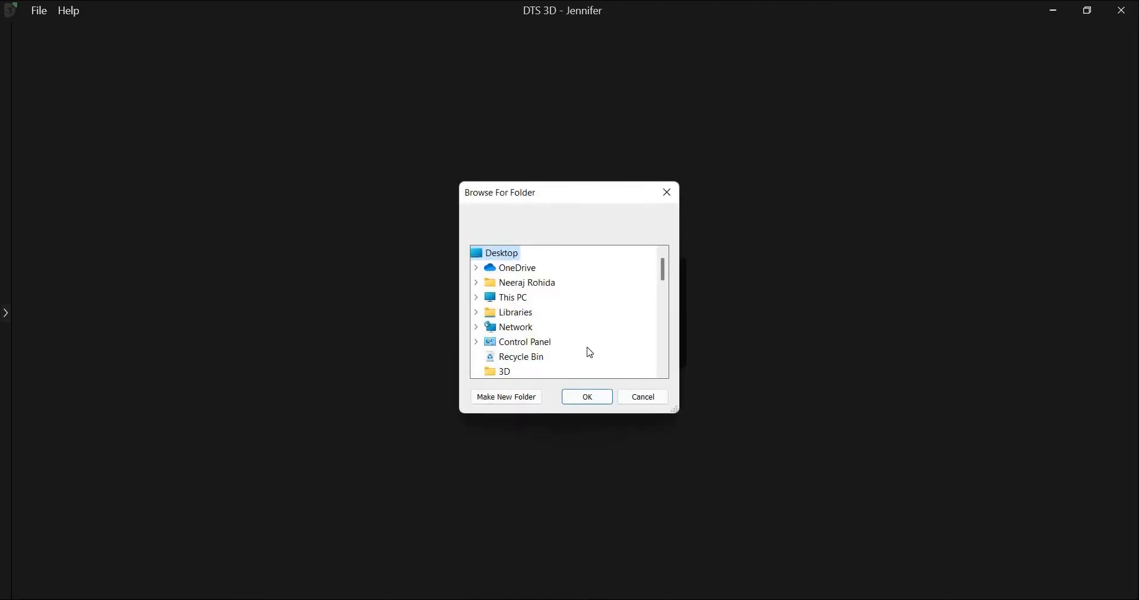
{"action": "scroll", "coordinate": [589, 353], "scroll_direction": "down", "scroll_amount": 1}
{"action": "scroll", "coordinate": [589, 353], "scroll_direction": "down", "scroll_amount": 1}
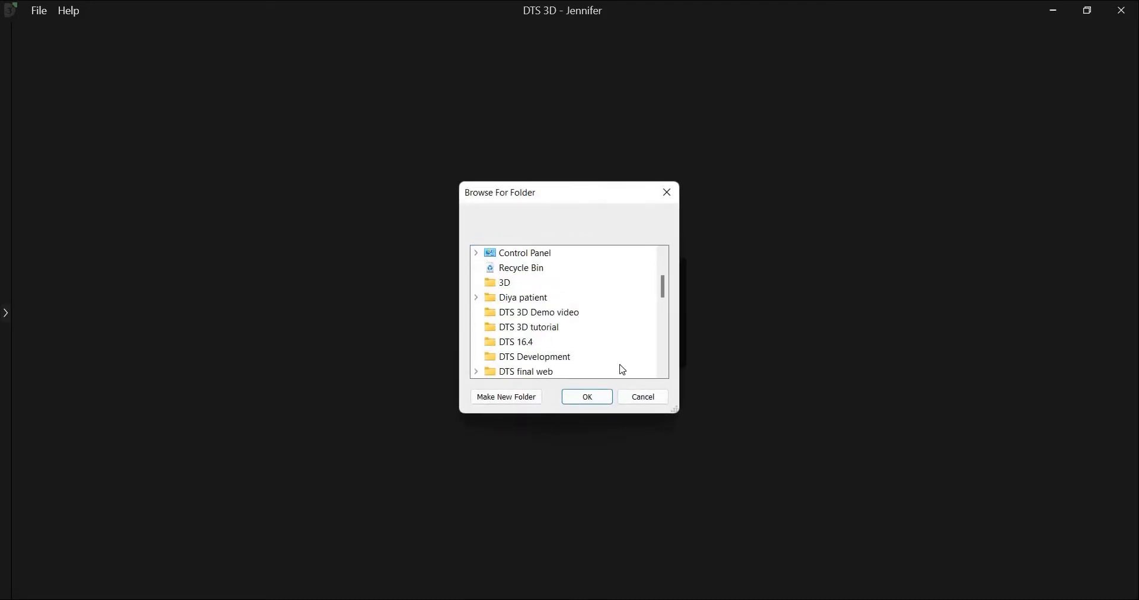
{"action": "scroll", "coordinate": [593, 356], "scroll_direction": "down", "scroll_amount": 1}
{"action": "left_click", "coordinate": [527, 402]}
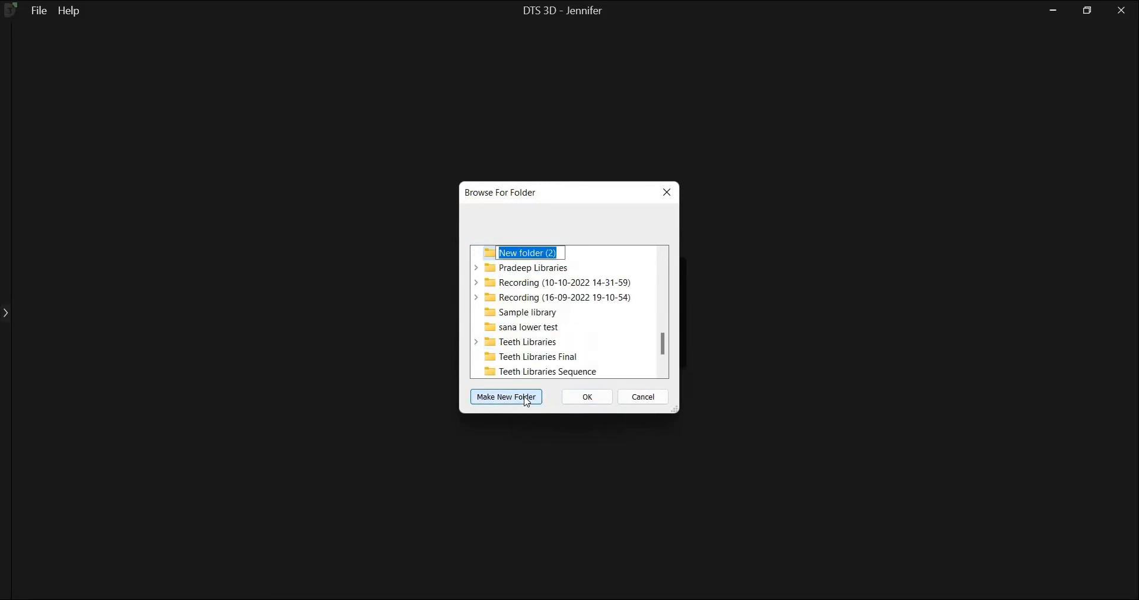
{"action": "type", "text": "Jeb"}
{"action": "key", "text": "BackSpace"}
{"action": "type", "text": "nnifer"}
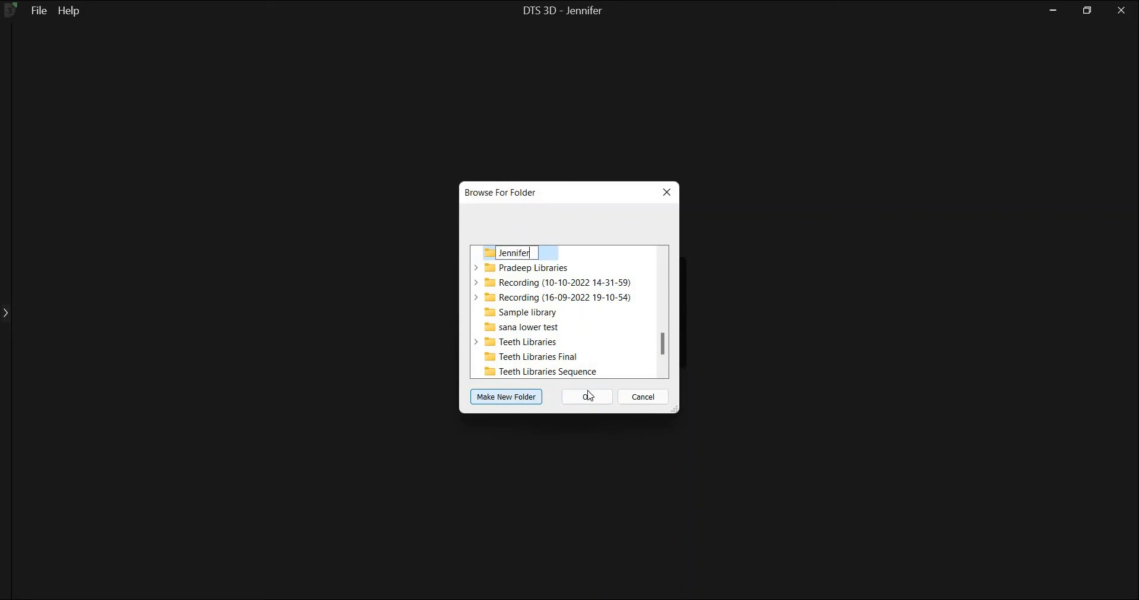
{"action": "left_click", "coordinate": [587, 391]}
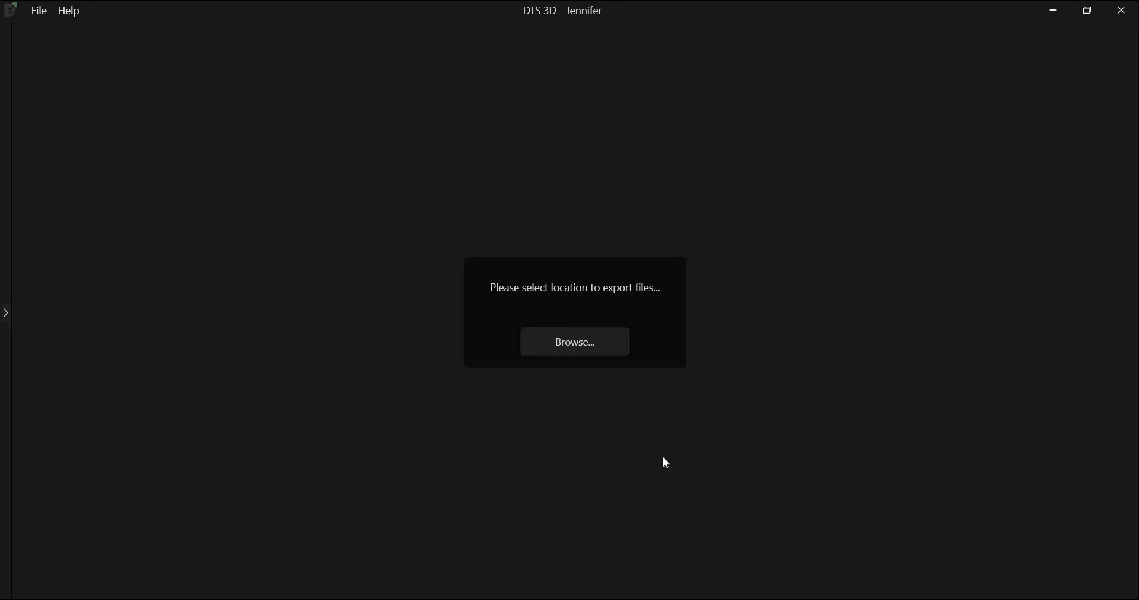
Step: Choose the export location by making a desktop folder with the patient's first name, and export the files there
{"action": "left_click", "coordinate": [590, 351]}
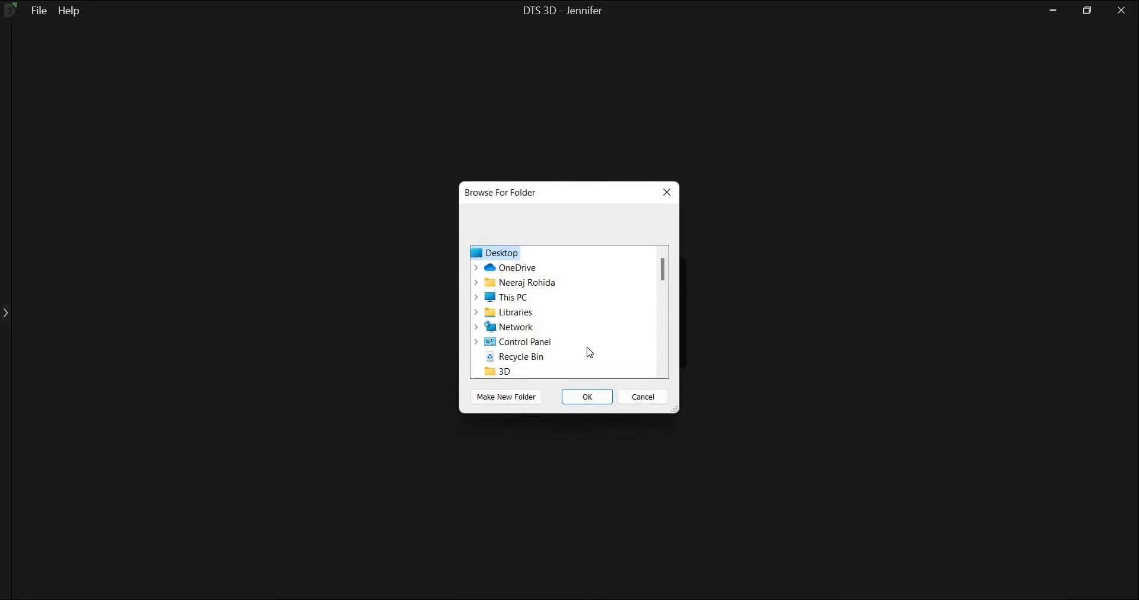
{"action": "scroll", "coordinate": [590, 353], "scroll_direction": "down", "scroll_amount": 3}
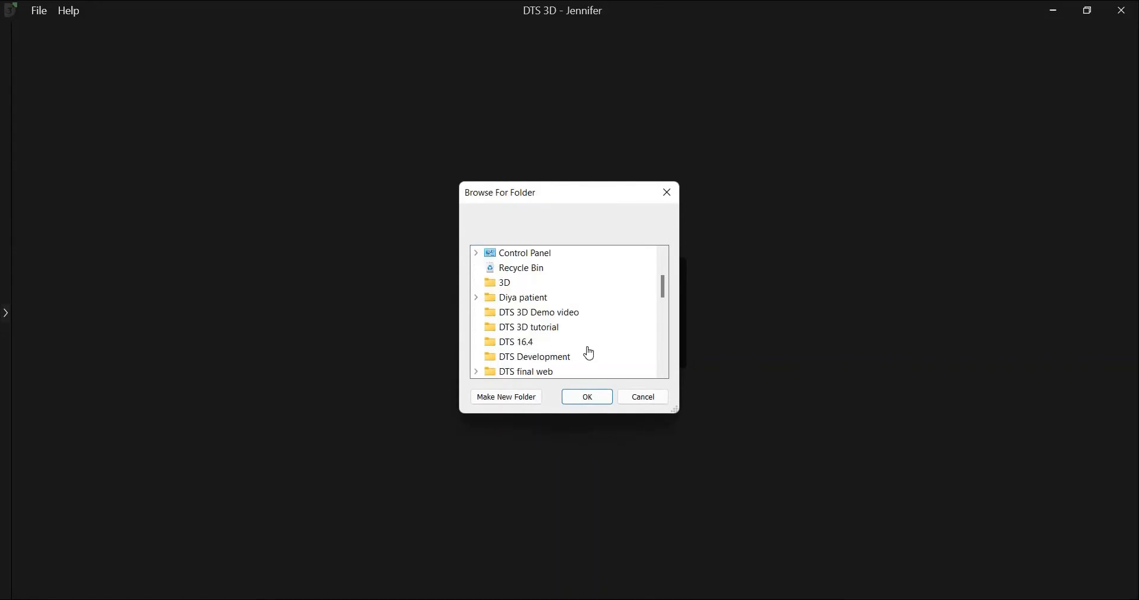
{"action": "scroll", "coordinate": [527, 399], "scroll_direction": "down", "scroll_amount": 5}
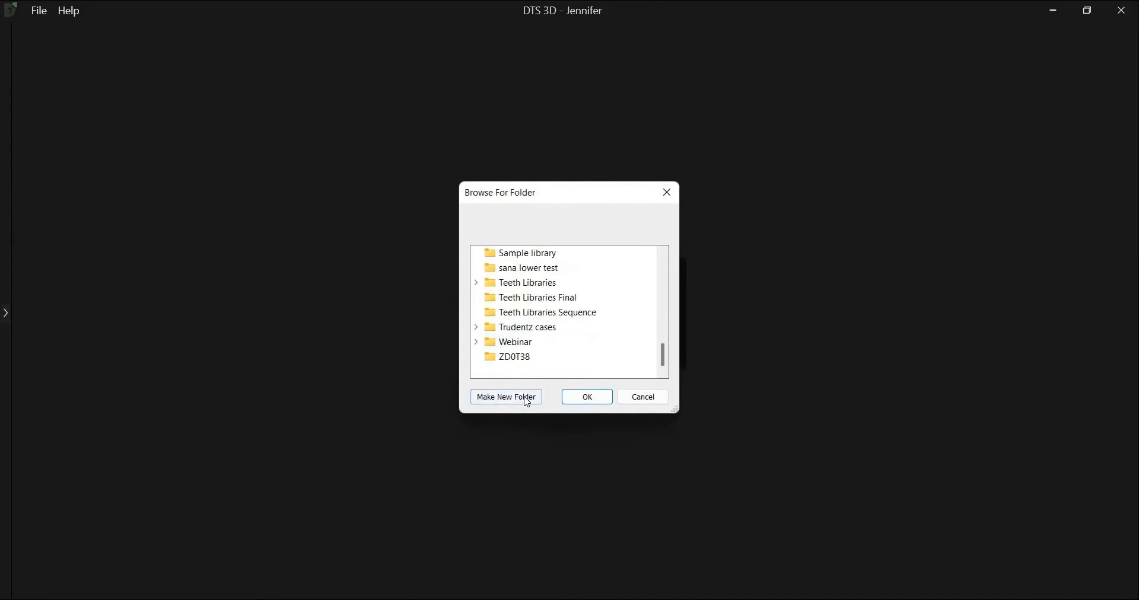
{"action": "left_click", "coordinate": [526, 397]}
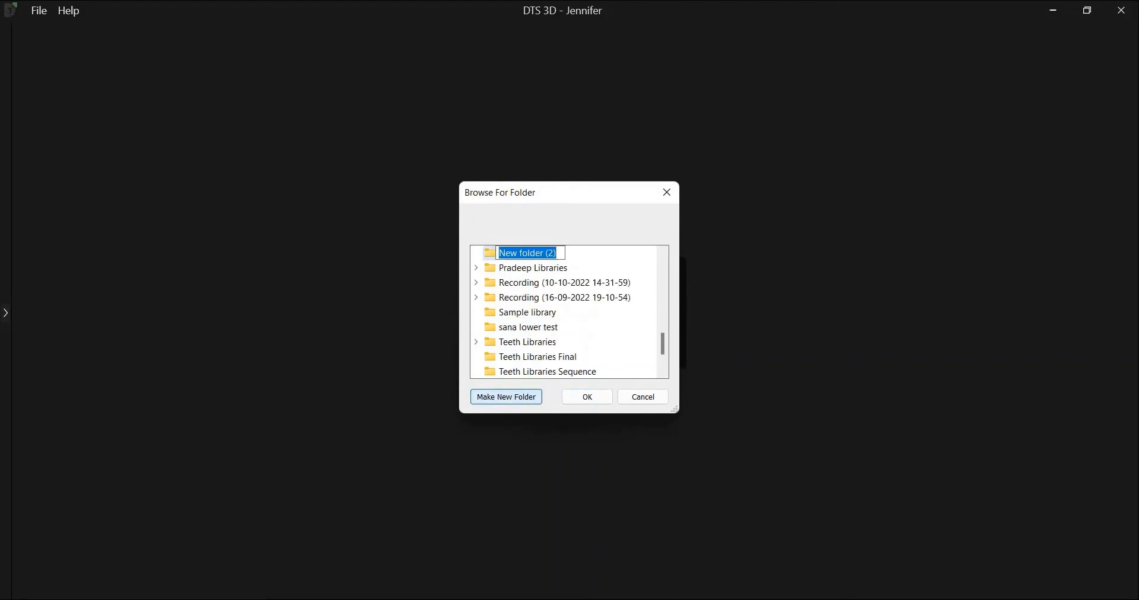
{"action": "type", "text": "Jebb"}
{"action": "key", "text": "BackSpace"}
{"action": "key", "text": "BackSpace"}
{"action": "type", "text": "nnifer"}
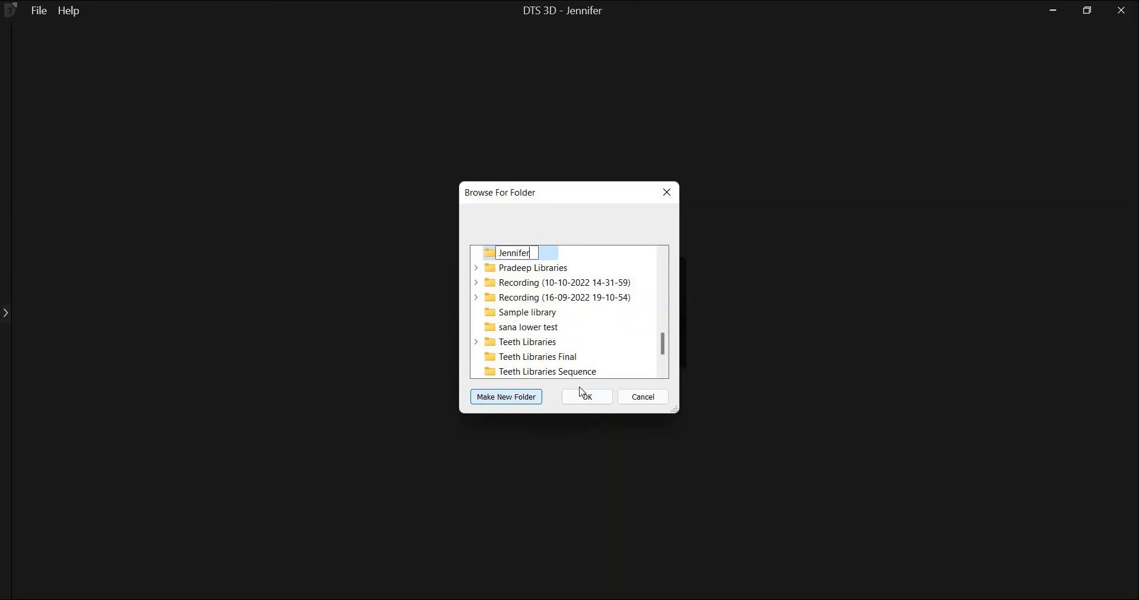
{"action": "left_click", "coordinate": [588, 395]}
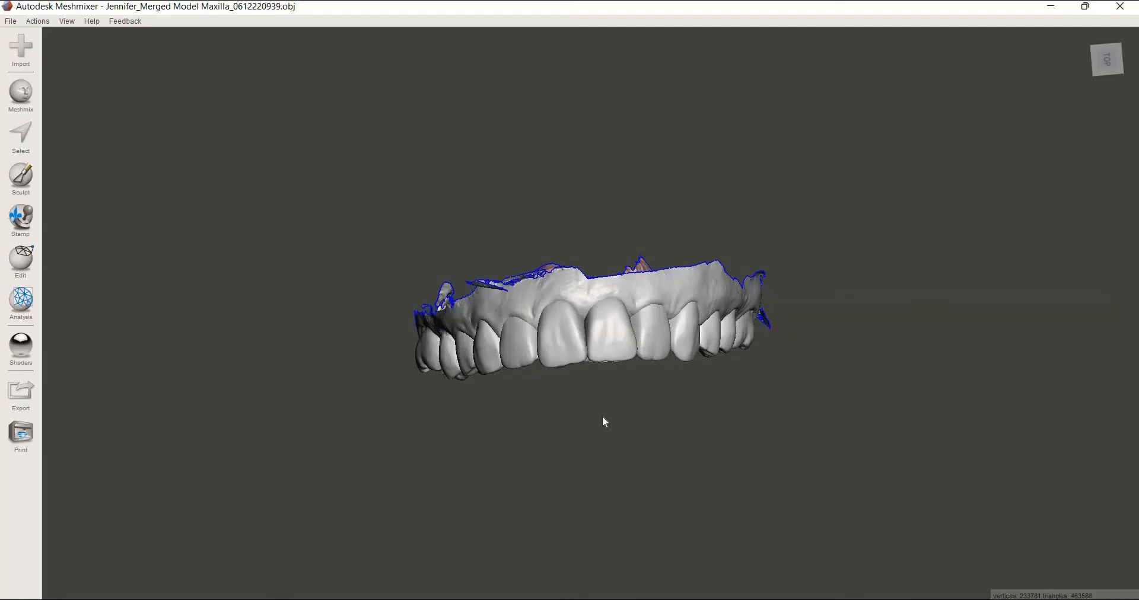
Step: Switch to Meshmixer and inspect the exported merged maxilla model up close from several angles
{"action": "right_click_drag", "start_coordinate": [603, 415], "coordinate": [539, 470]}
{"action": "scroll", "coordinate": [597, 450], "scroll_direction": "up", "scroll_amount": 2}
{"action": "right_click_drag", "start_coordinate": [598, 450], "coordinate": [661, 486]}
{"action": "scroll", "coordinate": [706, 433], "scroll_direction": "up", "scroll_amount": 2}
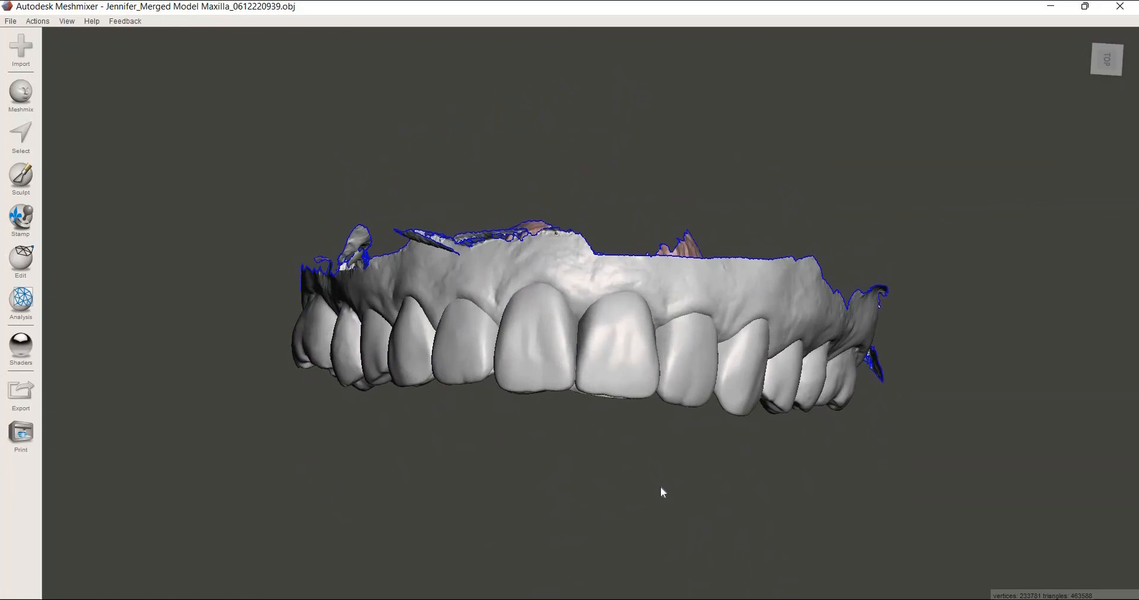
{"action": "right_click_drag", "start_coordinate": [488, 439], "coordinate": [504, 247]}
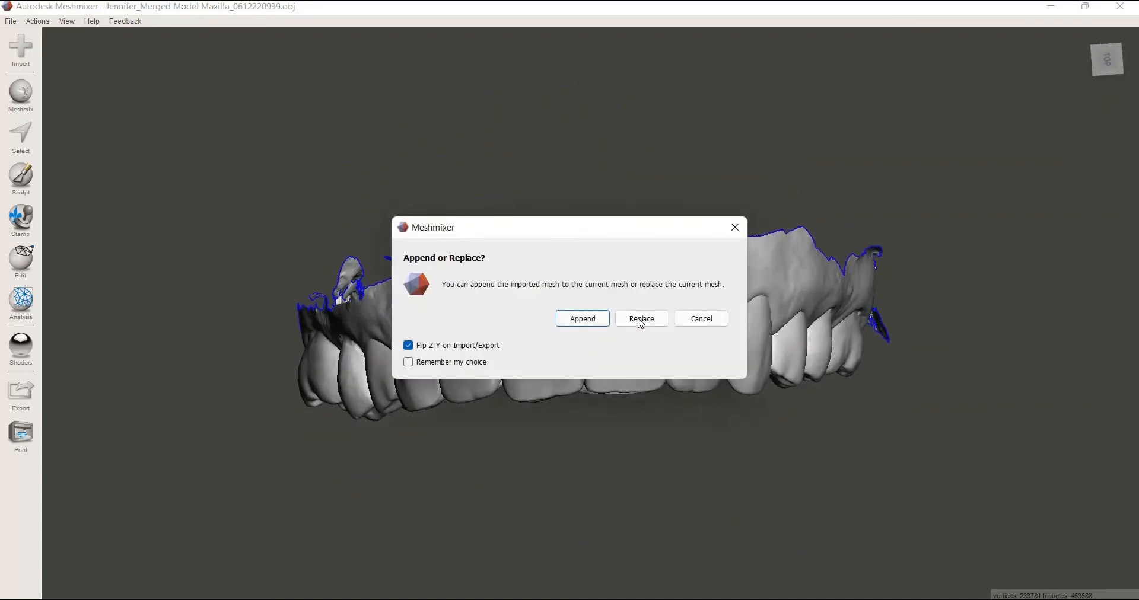
Step: Replace the merged maxilla with the exported UpperShells mesh from New folder (2) and inspect the separate shells
{"action": "left_click", "coordinate": [640, 320]}
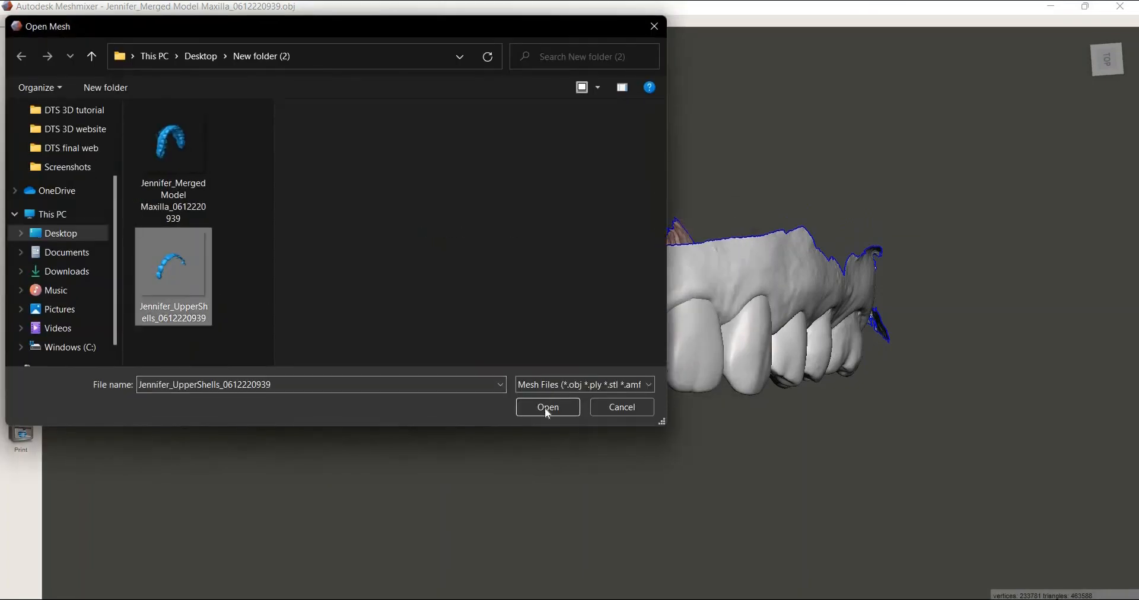
{"action": "left_click", "coordinate": [547, 410]}
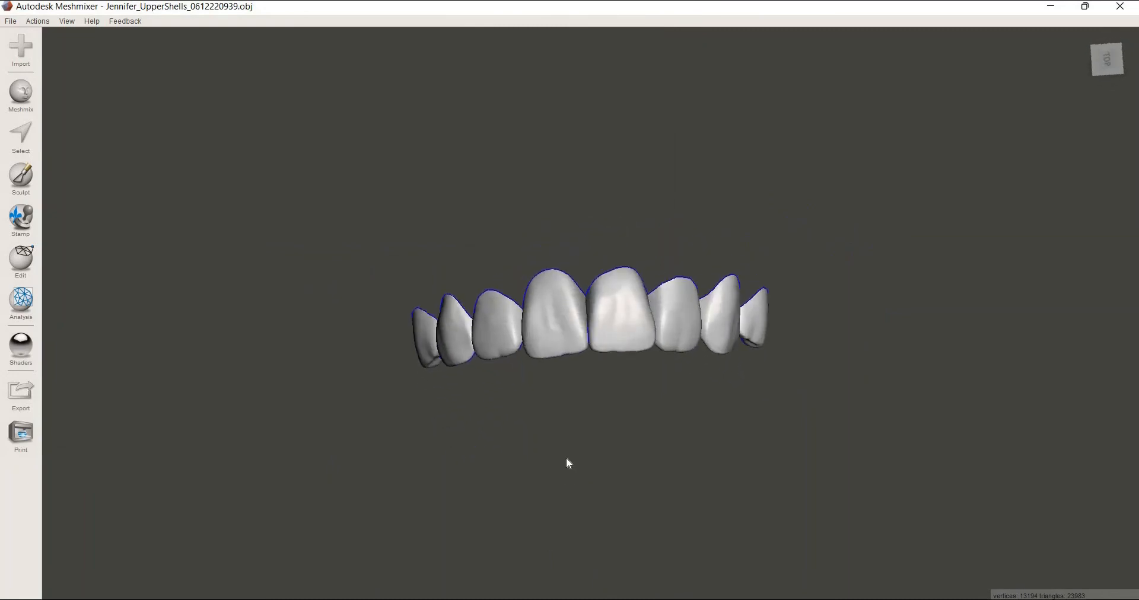
{"action": "right_click_drag", "start_coordinate": [552, 313], "coordinate": [331, 522]}
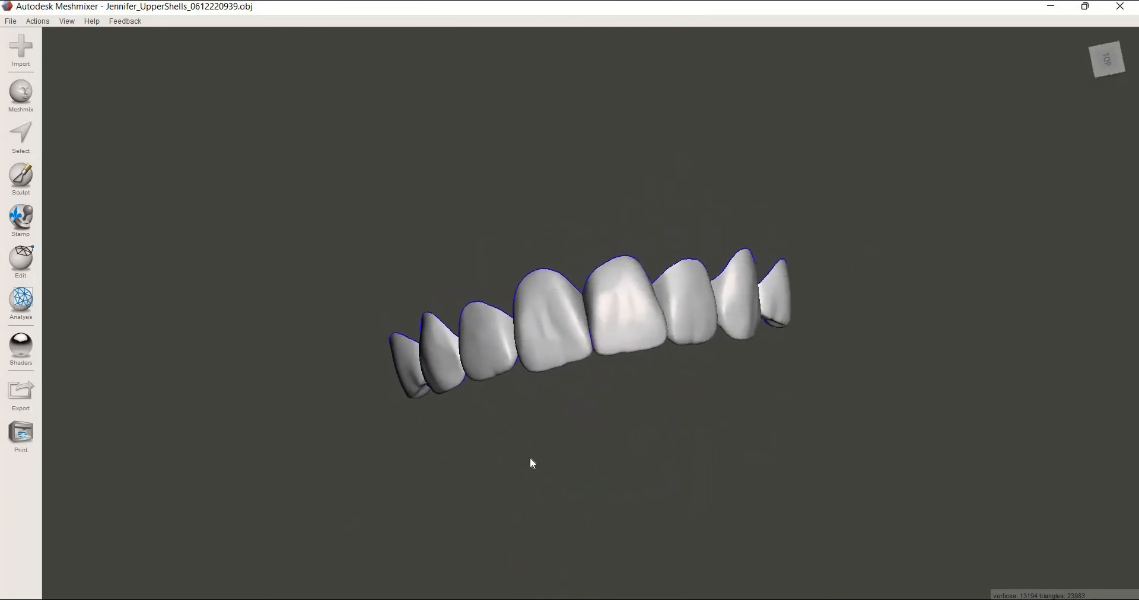
{"action": "right_click_drag", "start_coordinate": [513, 473], "coordinate": [502, 517]}
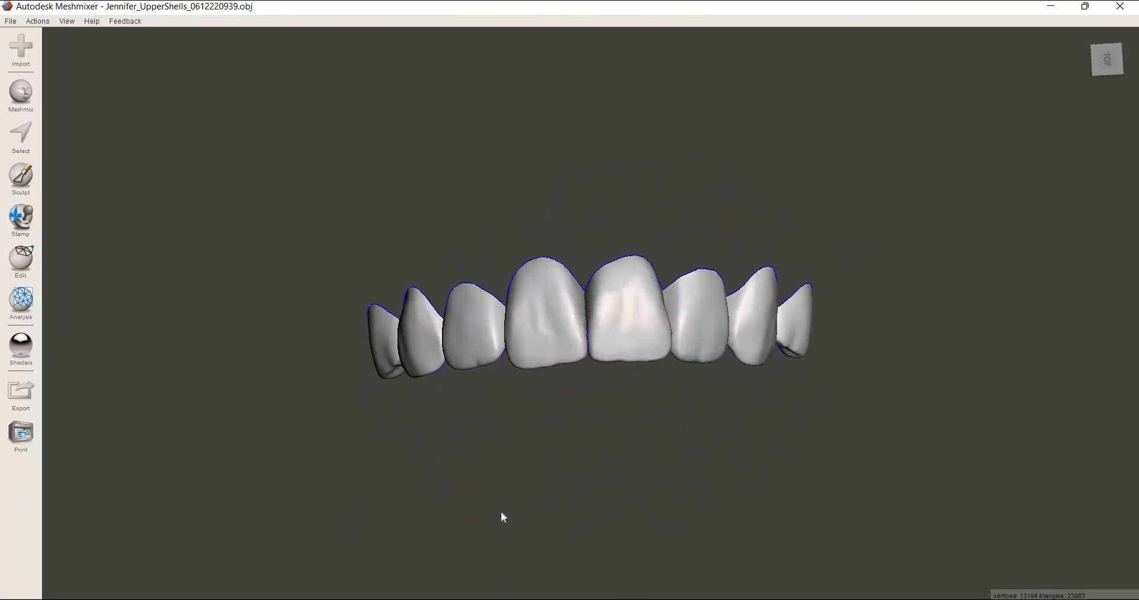